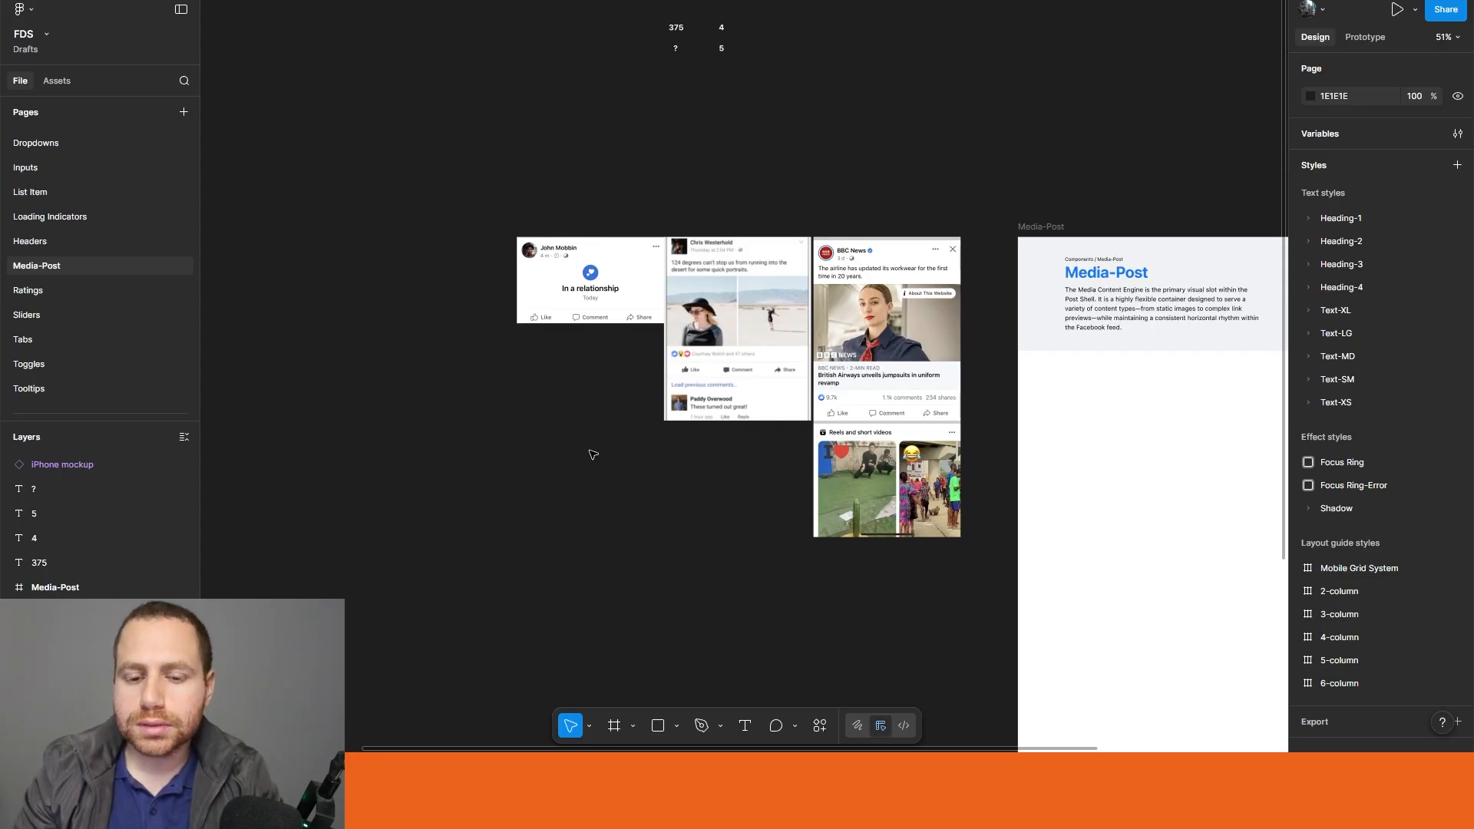
Step: Examine the reference Facebook post screenshots and the Media-Post component header and description
{"action": "scroll", "coordinate": [593, 455], "scroll_direction": "up", "scroll_amount": 2}
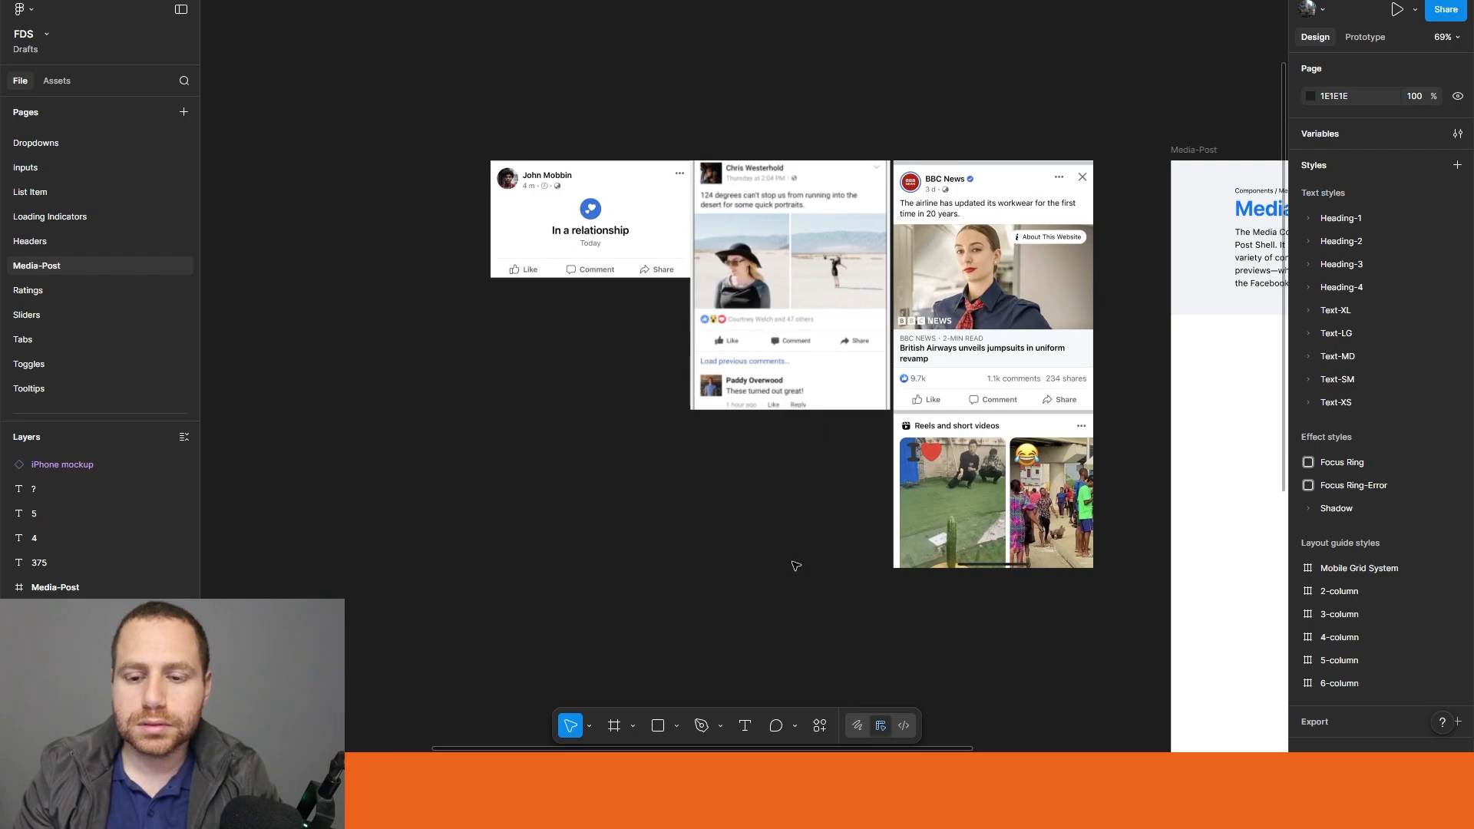
{"action": "scroll", "coordinate": [717, 511], "scroll_direction": "up", "scroll_amount": 2}
{"action": "scroll", "coordinate": [576, 407], "scroll_direction": "up", "scroll_amount": 1}
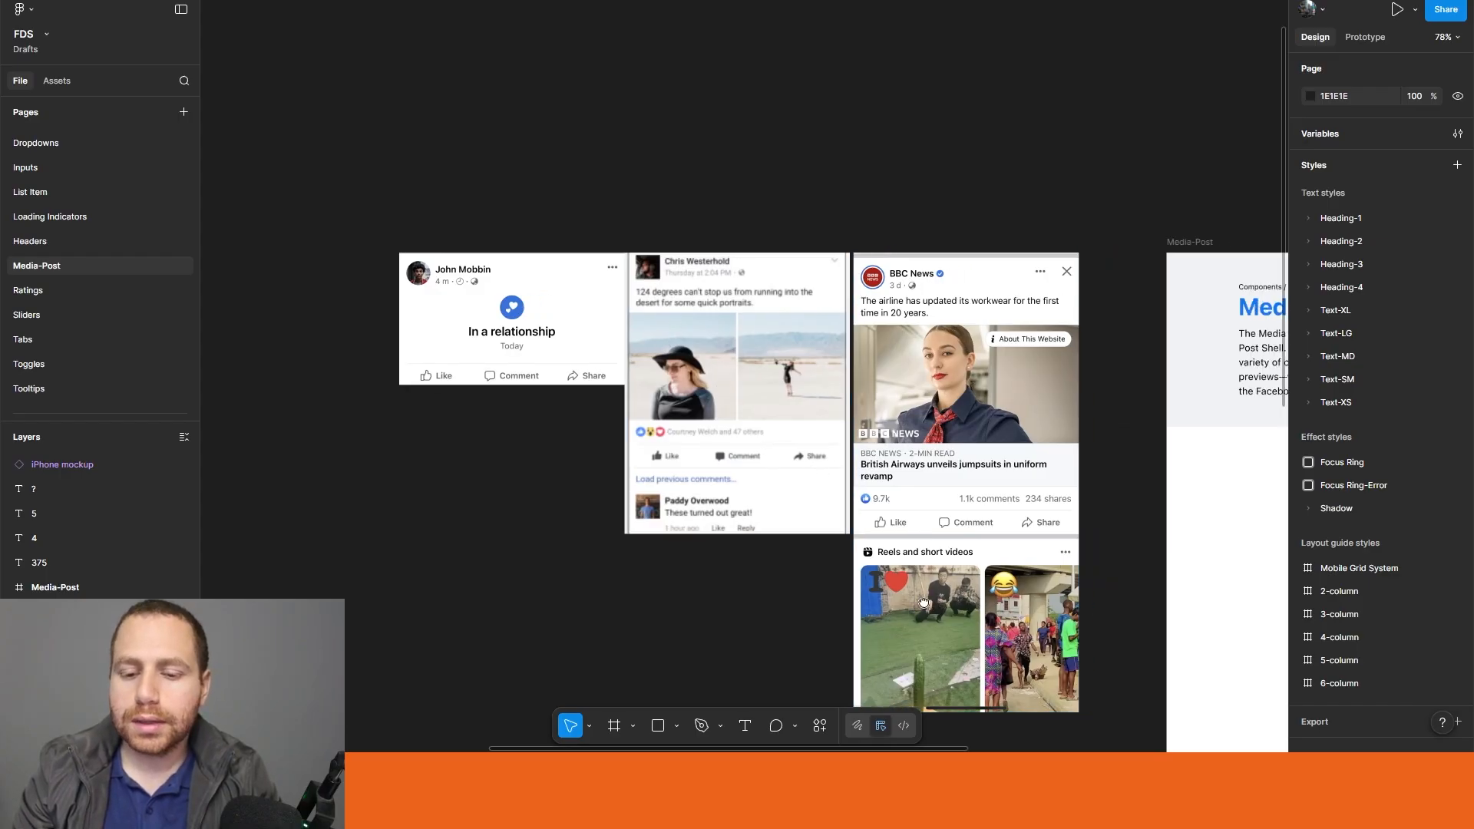
{"action": "scroll", "coordinate": [841, 471], "scroll_direction": "right", "scroll_amount": 6}
{"action": "scroll", "coordinate": [841, 471], "scroll_direction": "down", "scroll_amount": 2}
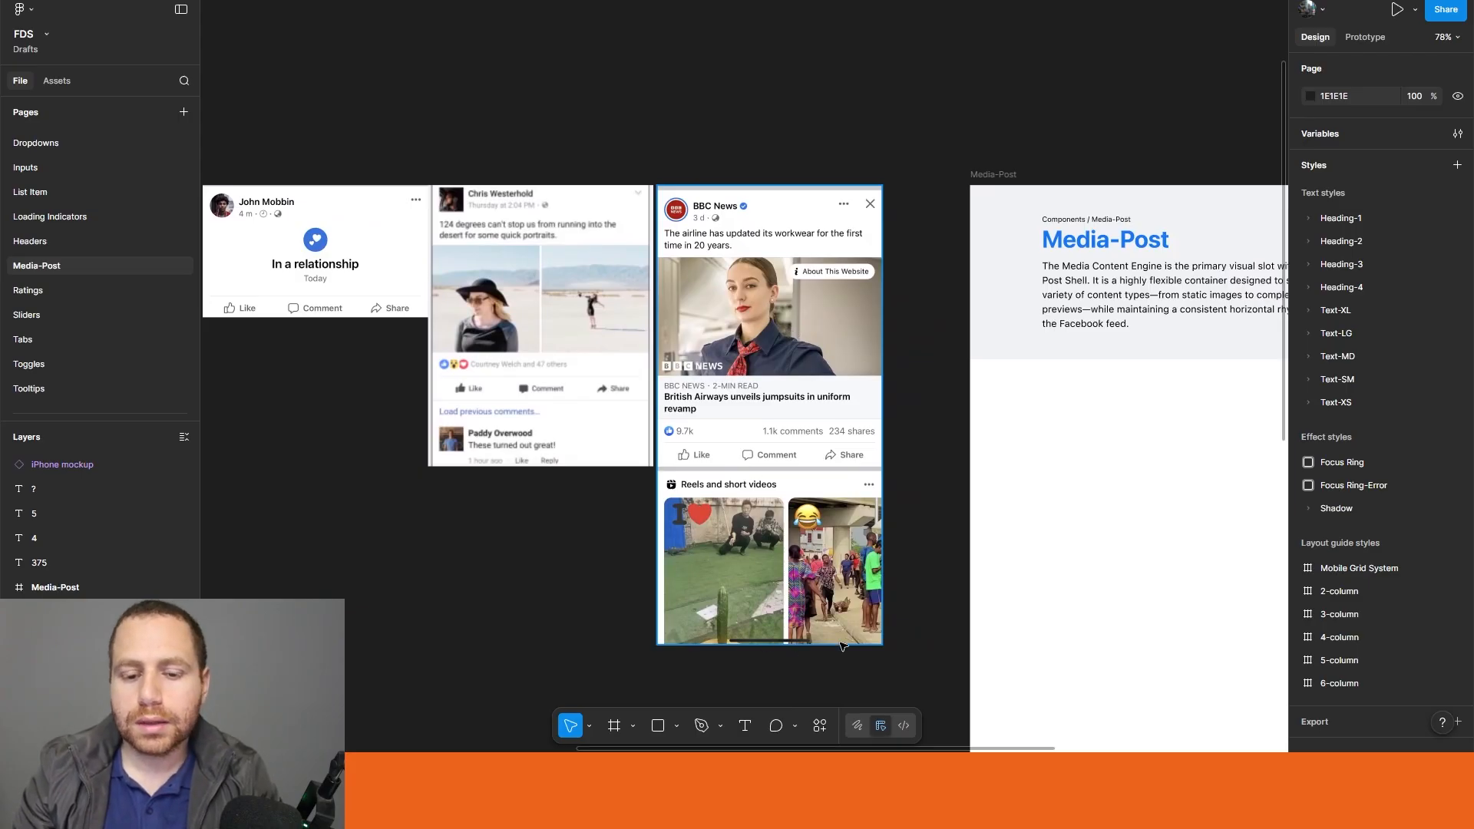
{"action": "left_click_drag", "start_coordinate": [962, 604], "coordinate": [1157, 635]}
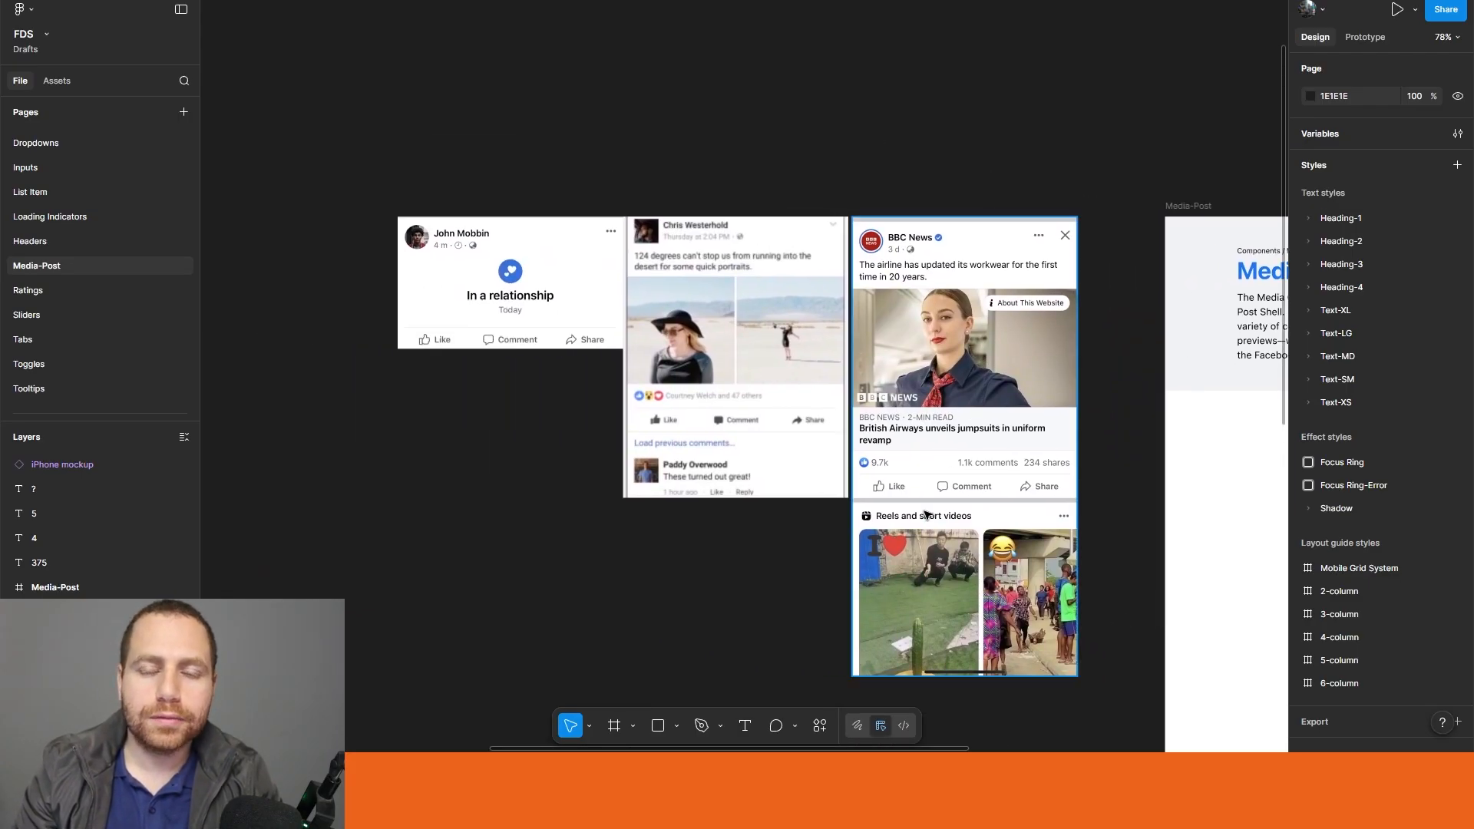
{"action": "left_click_drag", "start_coordinate": [925, 514], "coordinate": [278, 507]}
{"action": "left_click_drag", "start_coordinate": [625, 306], "coordinate": [588, 381]}
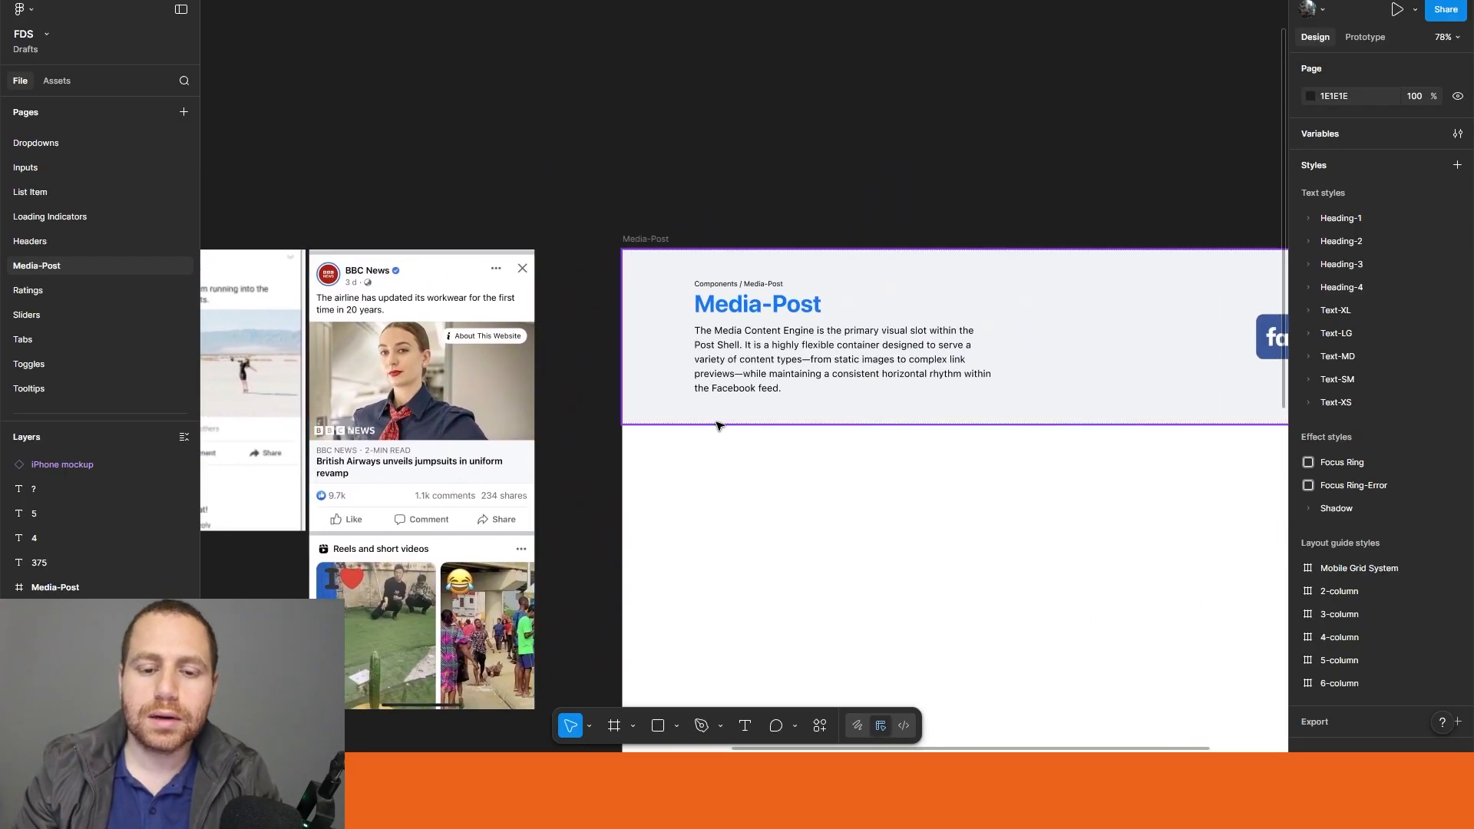
{"action": "left_click_drag", "start_coordinate": [676, 478], "coordinate": [460, 359]}
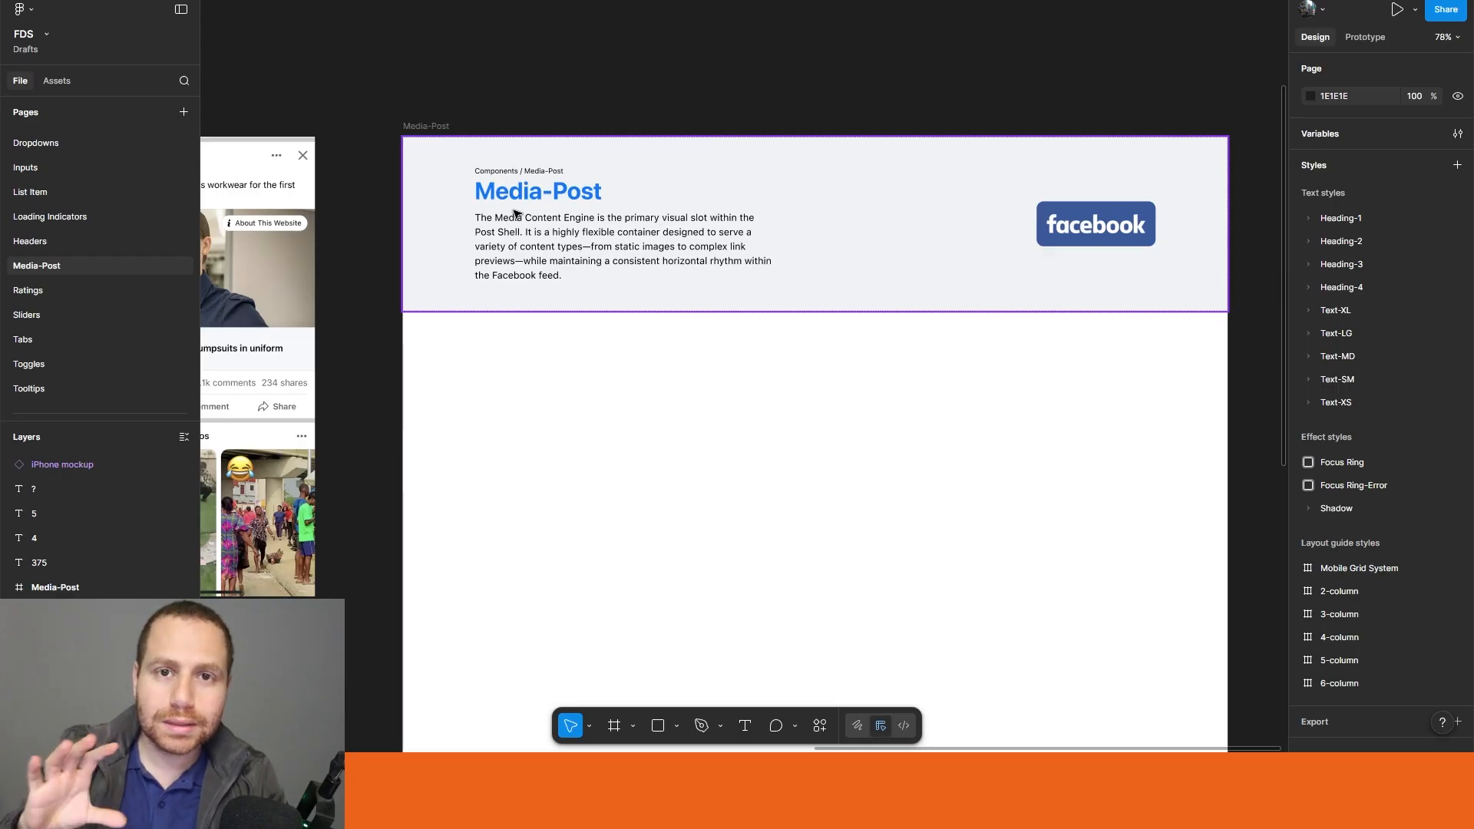
{"action": "scroll", "coordinate": [516, 214], "scroll_direction": "left", "scroll_amount": 10}
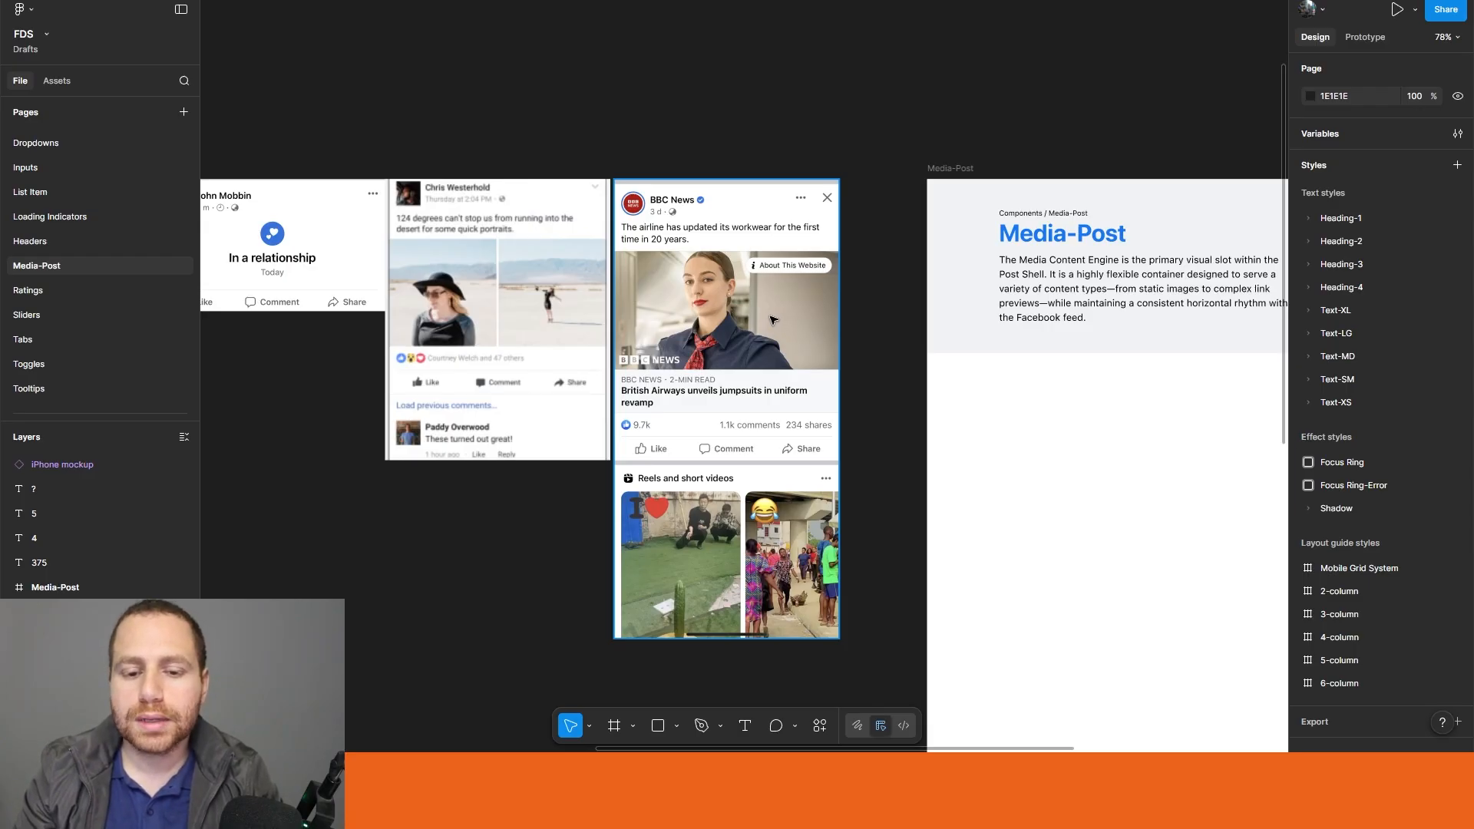
{"action": "scroll", "coordinate": [730, 560], "scroll_direction": "right", "scroll_amount": 10}
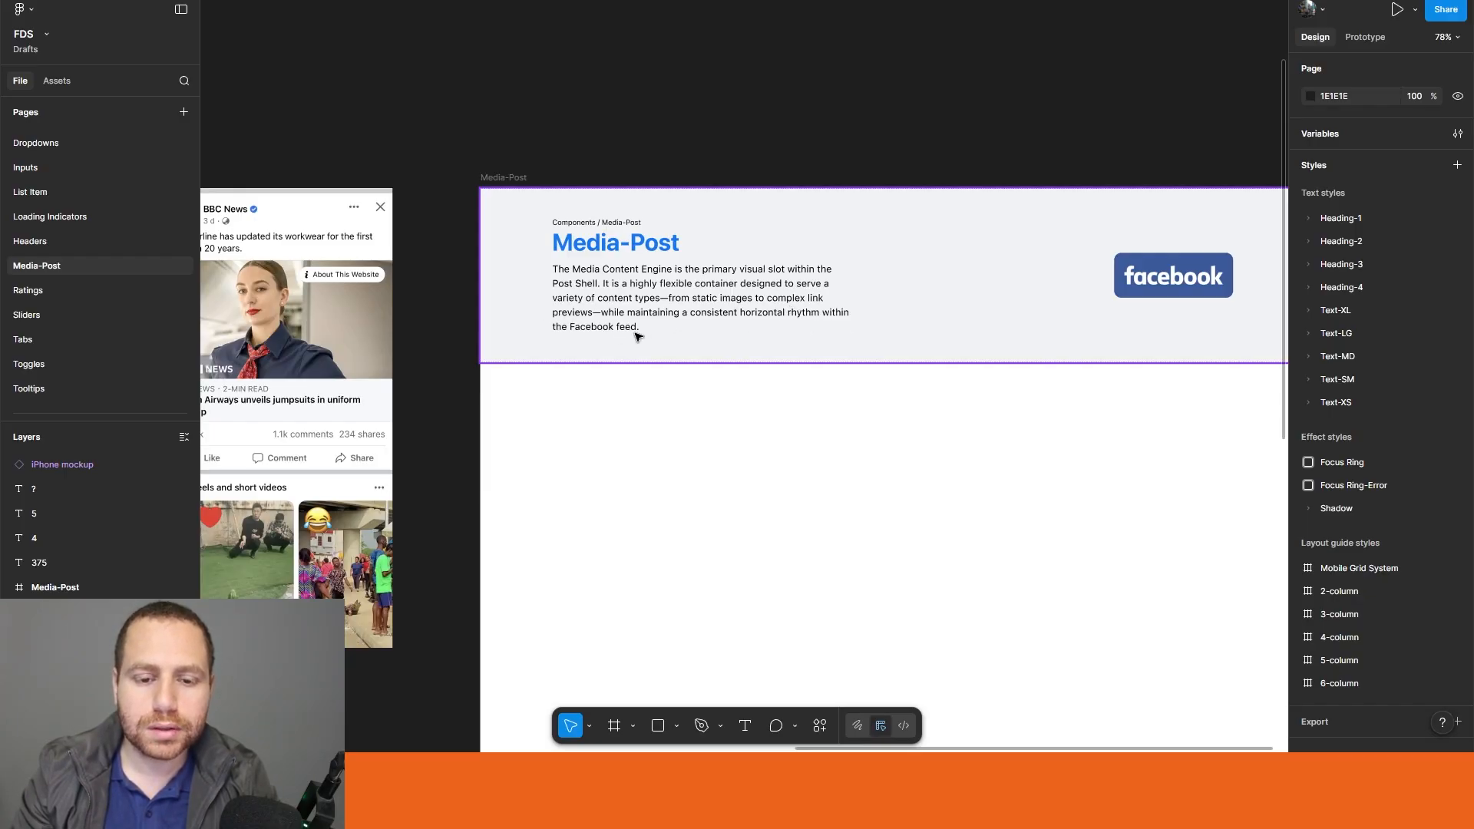
Step: Place a 100 × 100 frame and move it to the empty canvas between the phone mockup and the reference posts
{"action": "key", "text": "f"}
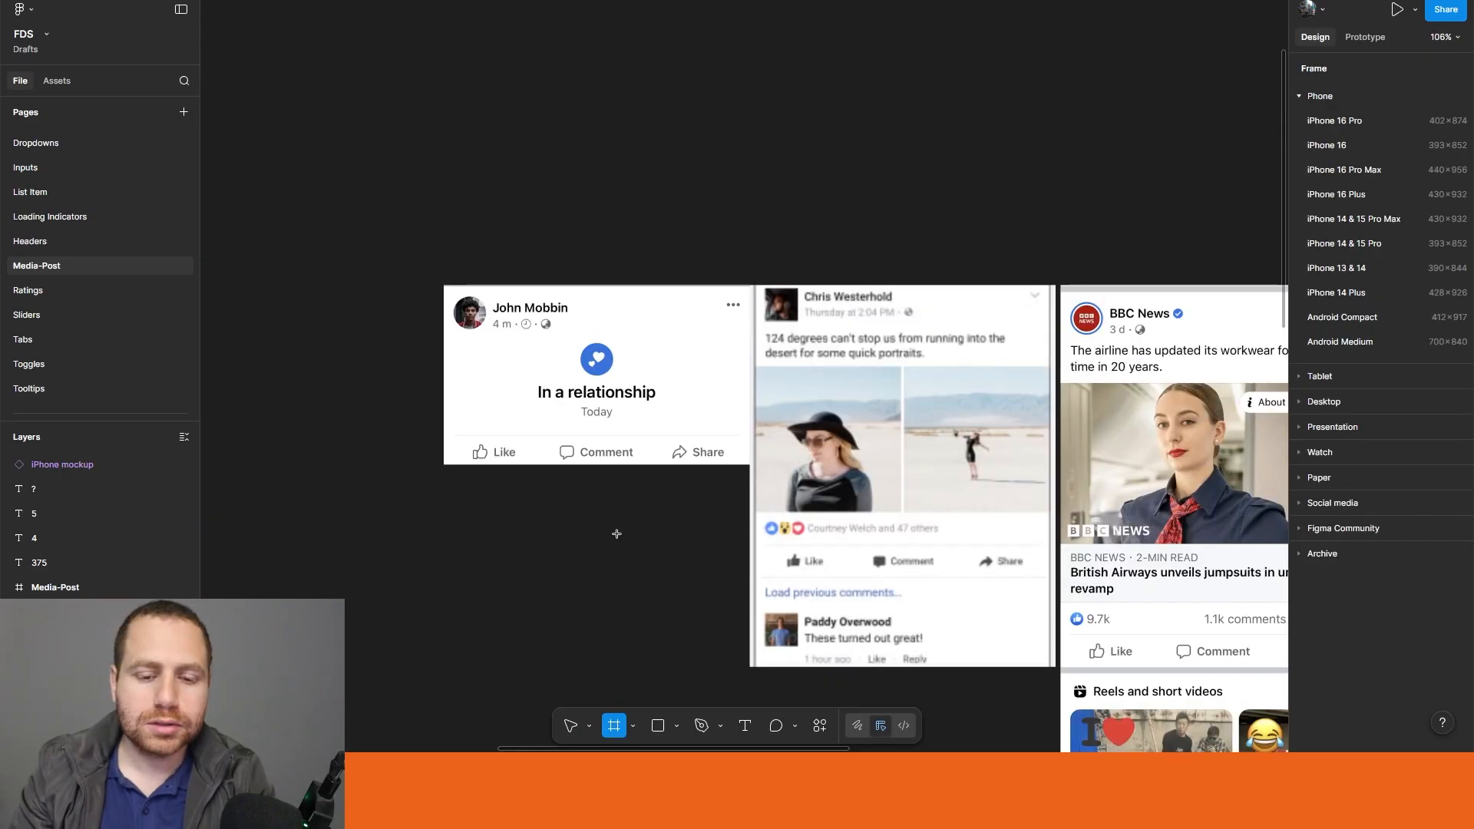
{"action": "left_click", "coordinate": [610, 532]}
{"action": "left_click_drag", "start_coordinate": [548, 518], "coordinate": [206, 376]}
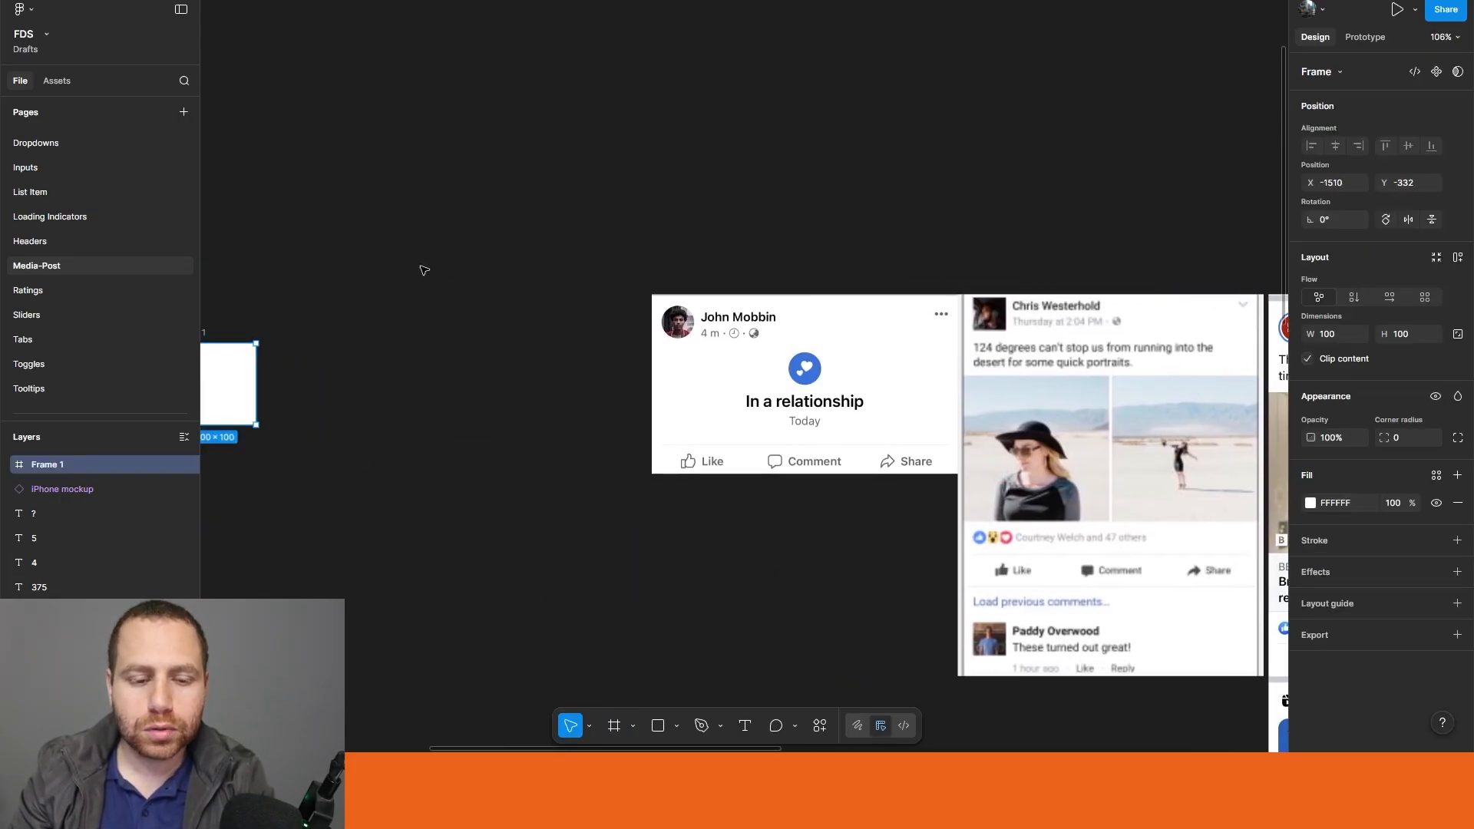
{"action": "left_click_drag", "start_coordinate": [422, 268], "coordinate": [1023, 270]}
{"action": "left_click_drag", "start_coordinate": [809, 381], "coordinate": [712, 395]}
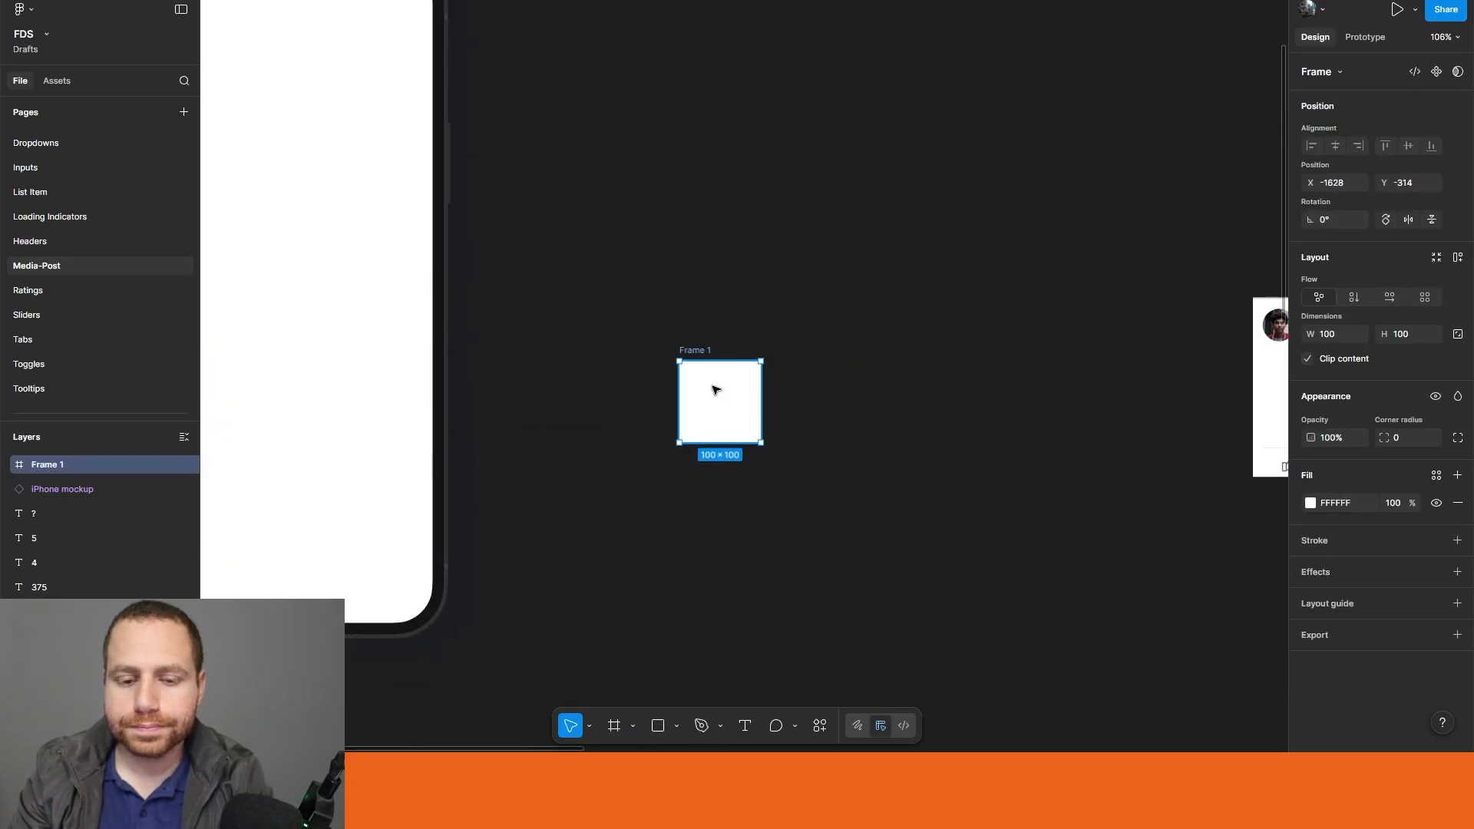
Step: Rename the new frame as _announcements
{"action": "double_click", "coordinate": [695, 351]}
{"action": "type", "text": "A"}
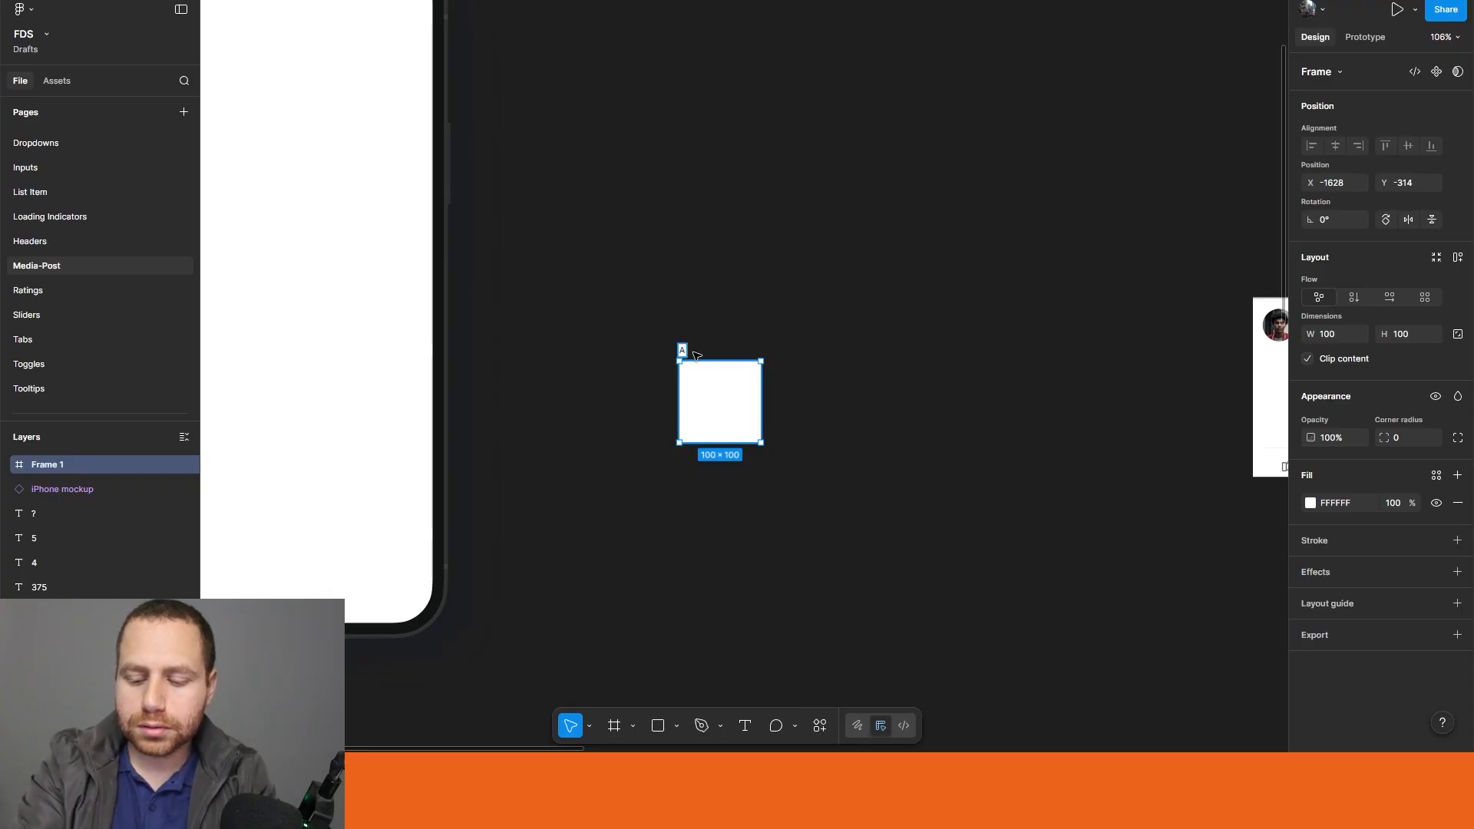
{"action": "type", "text": "and"}
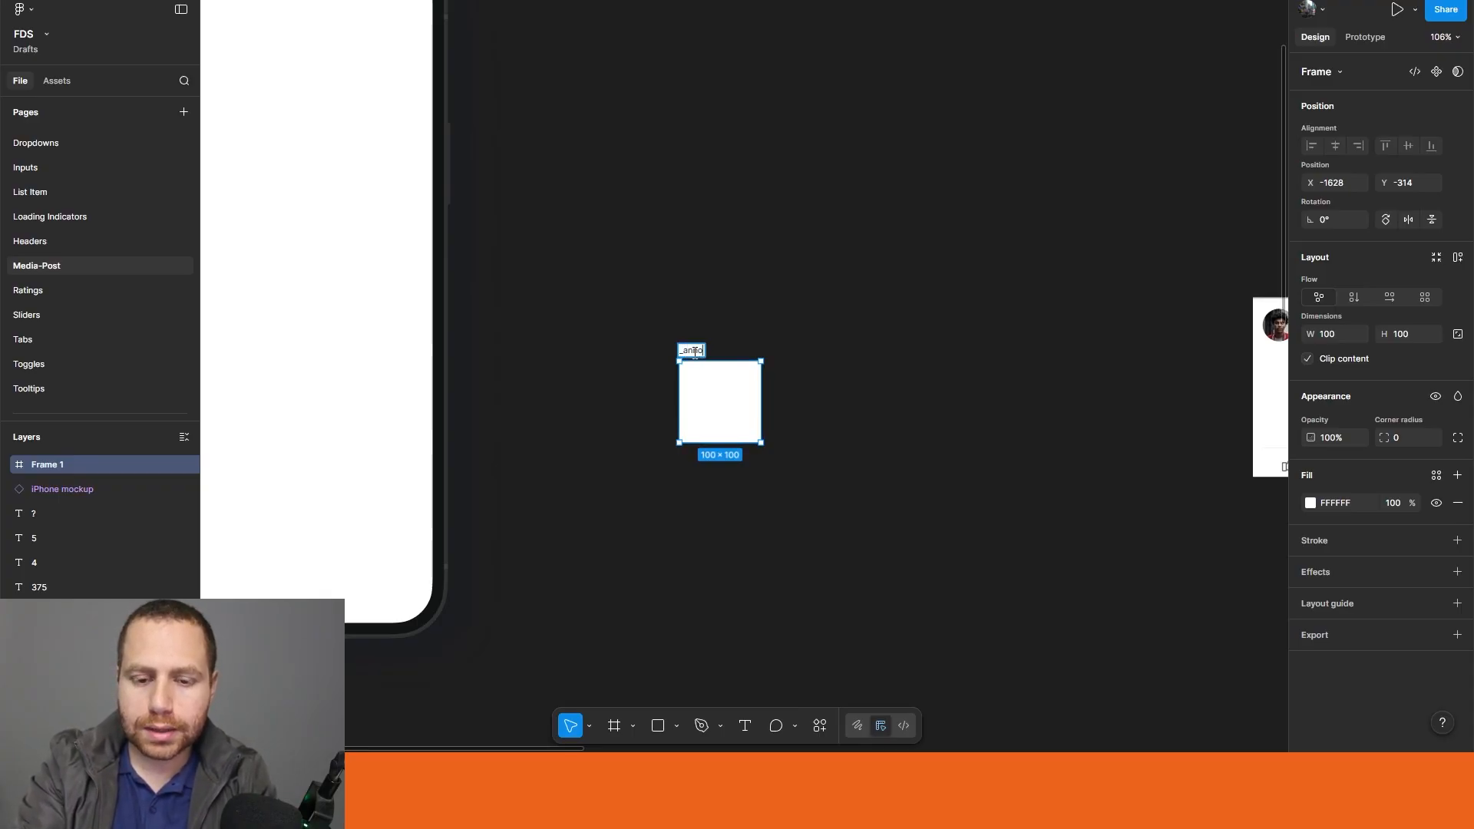
{"action": "type", "text": "ouncements"}
{"action": "key", "text": "Return"}
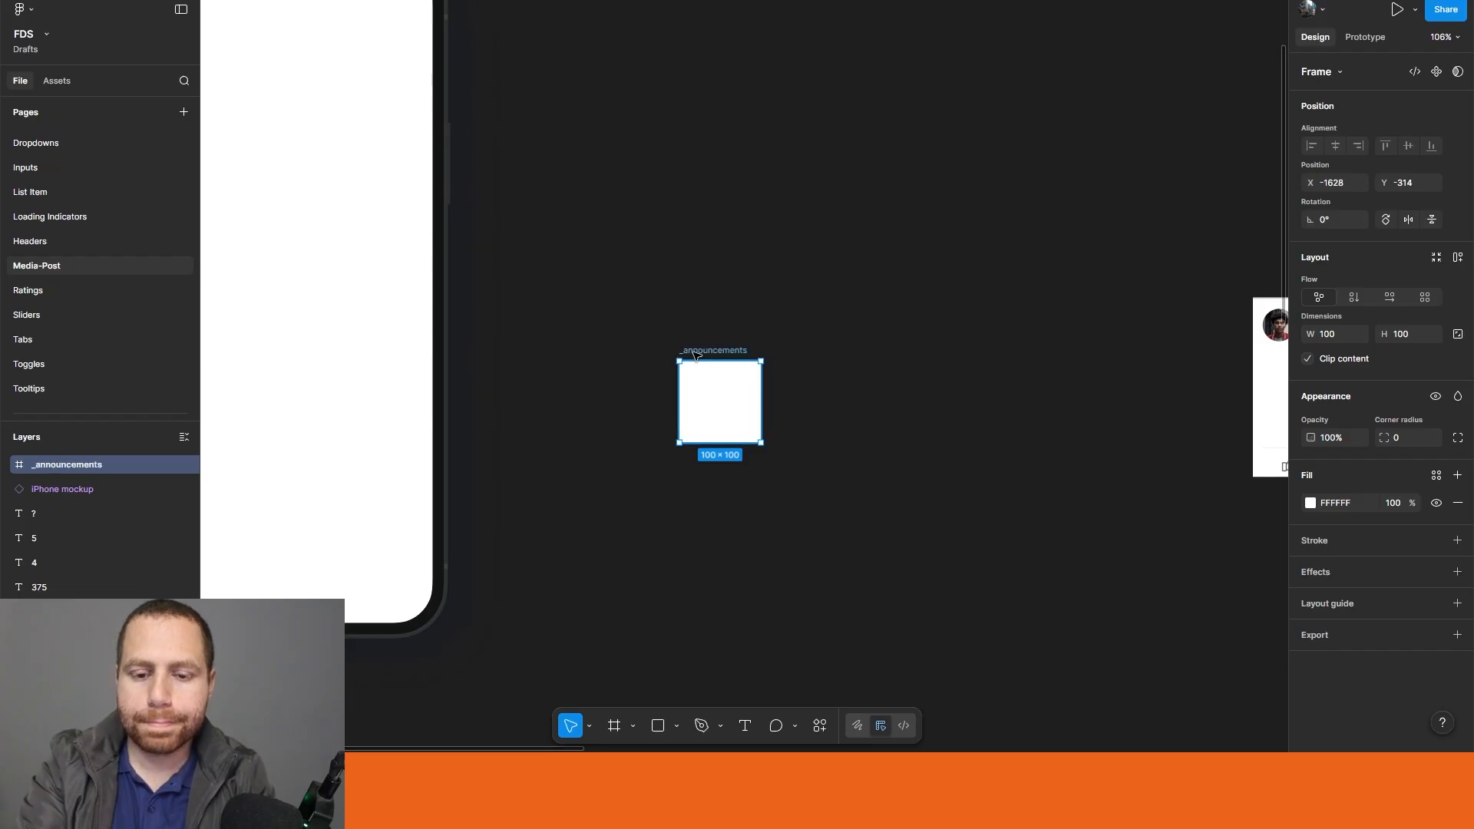
Step: Set the _announcements frame's width to 375 and its height to 116
{"action": "left_click", "coordinate": [1336, 339]}
{"action": "type", "text": "375"}
{"action": "key", "text": "Return"}
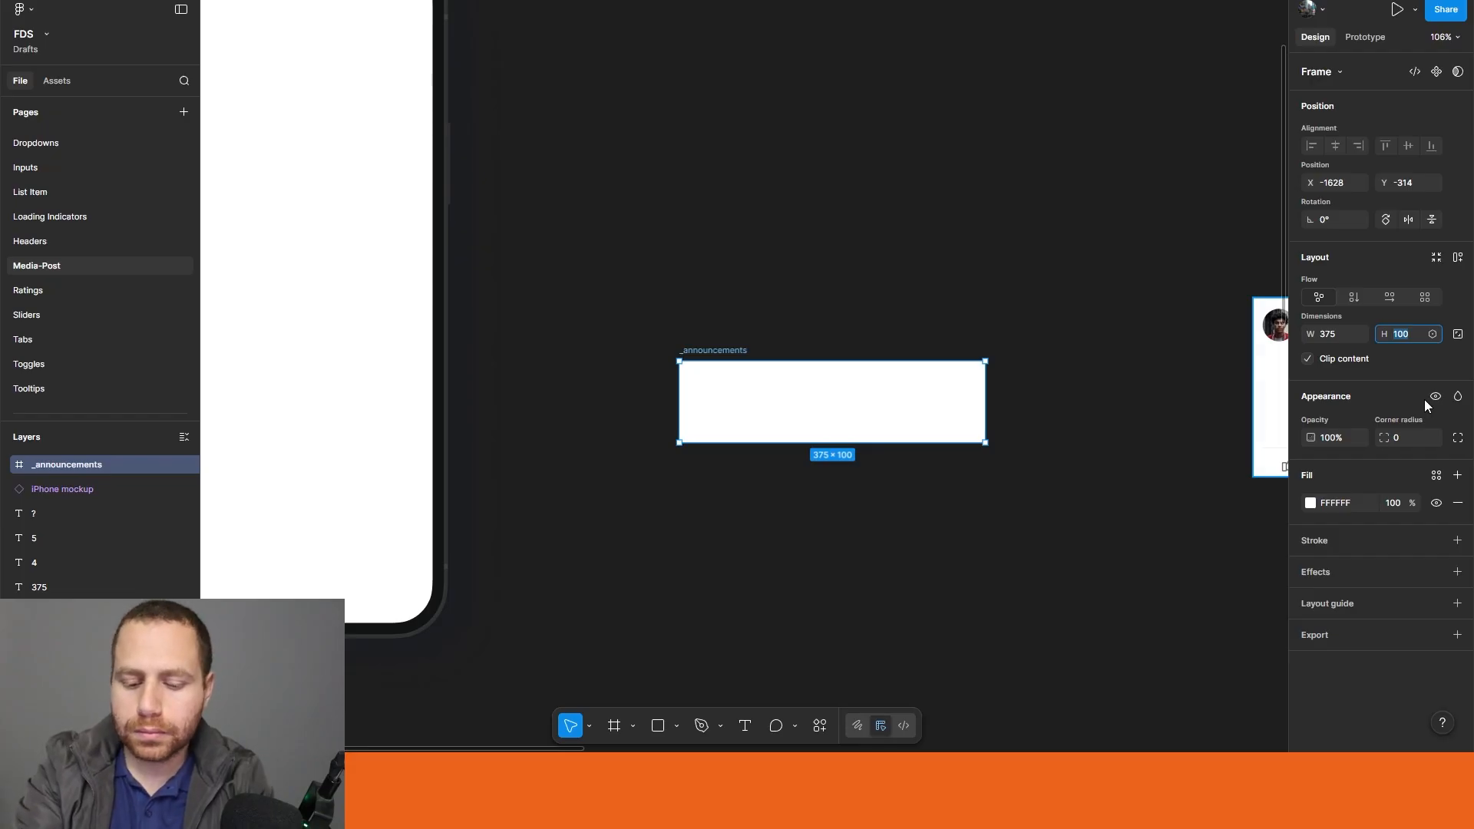
{"action": "type", "text": "116"}
{"action": "key", "text": "Return"}
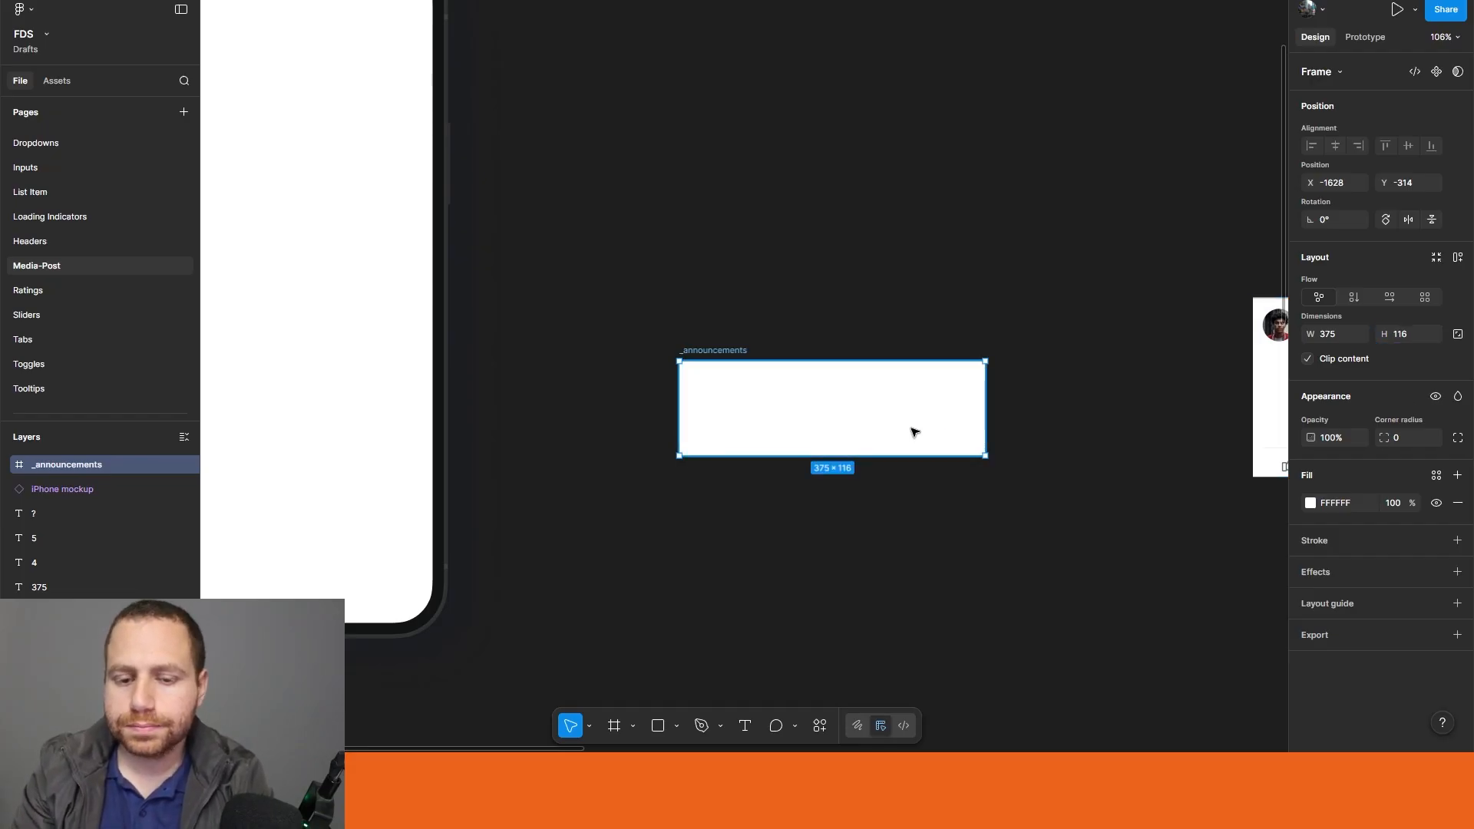
Step: Add the text "In a relationship" inside the _announcements frame
{"action": "scroll", "coordinate": [845, 388], "scroll_direction": "up", "scroll_amount": 5, "text": "ctrl"}
{"action": "key", "text": "t"}
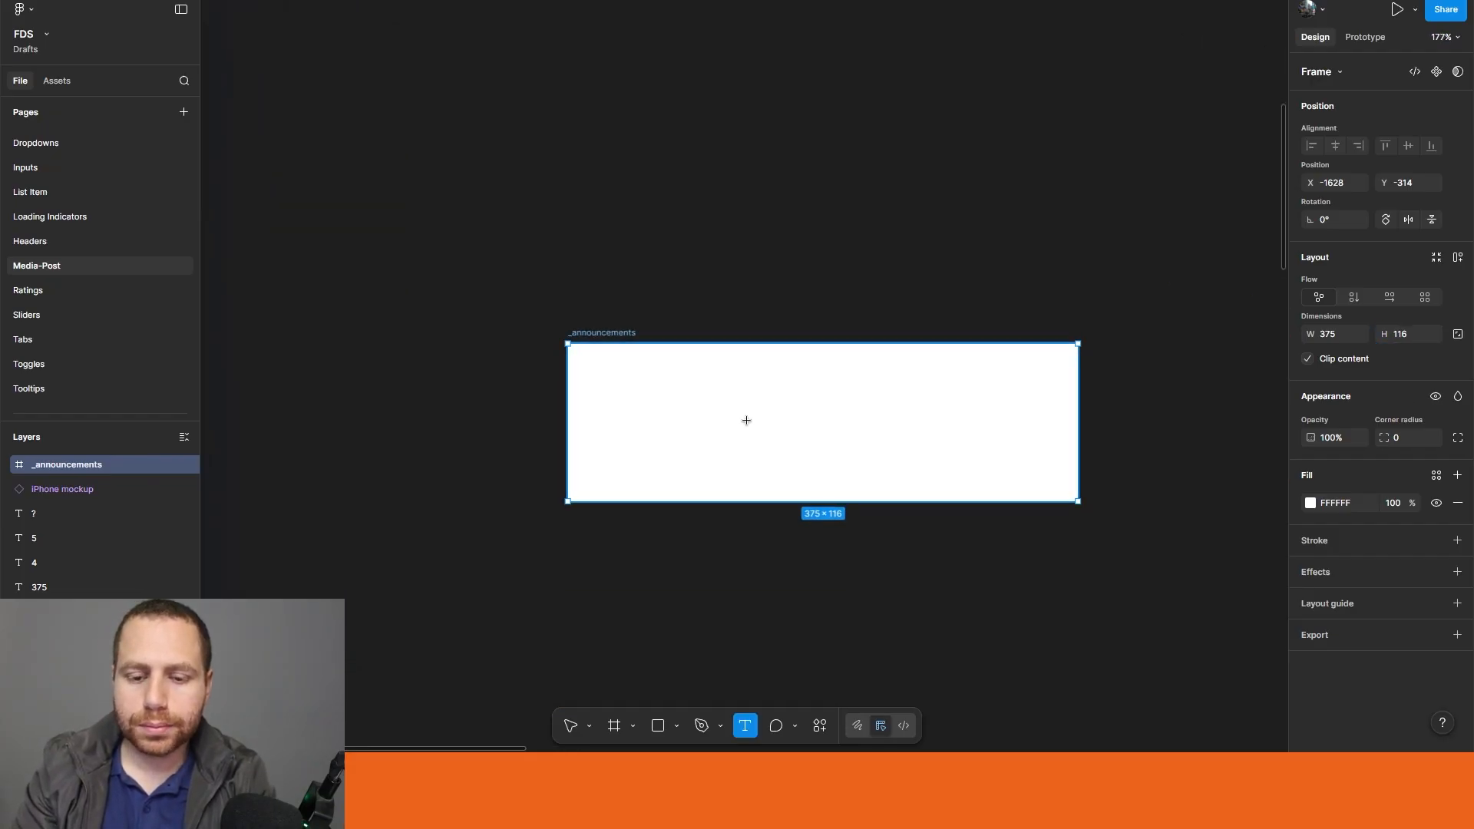
{"action": "left_click", "coordinate": [746, 420]}
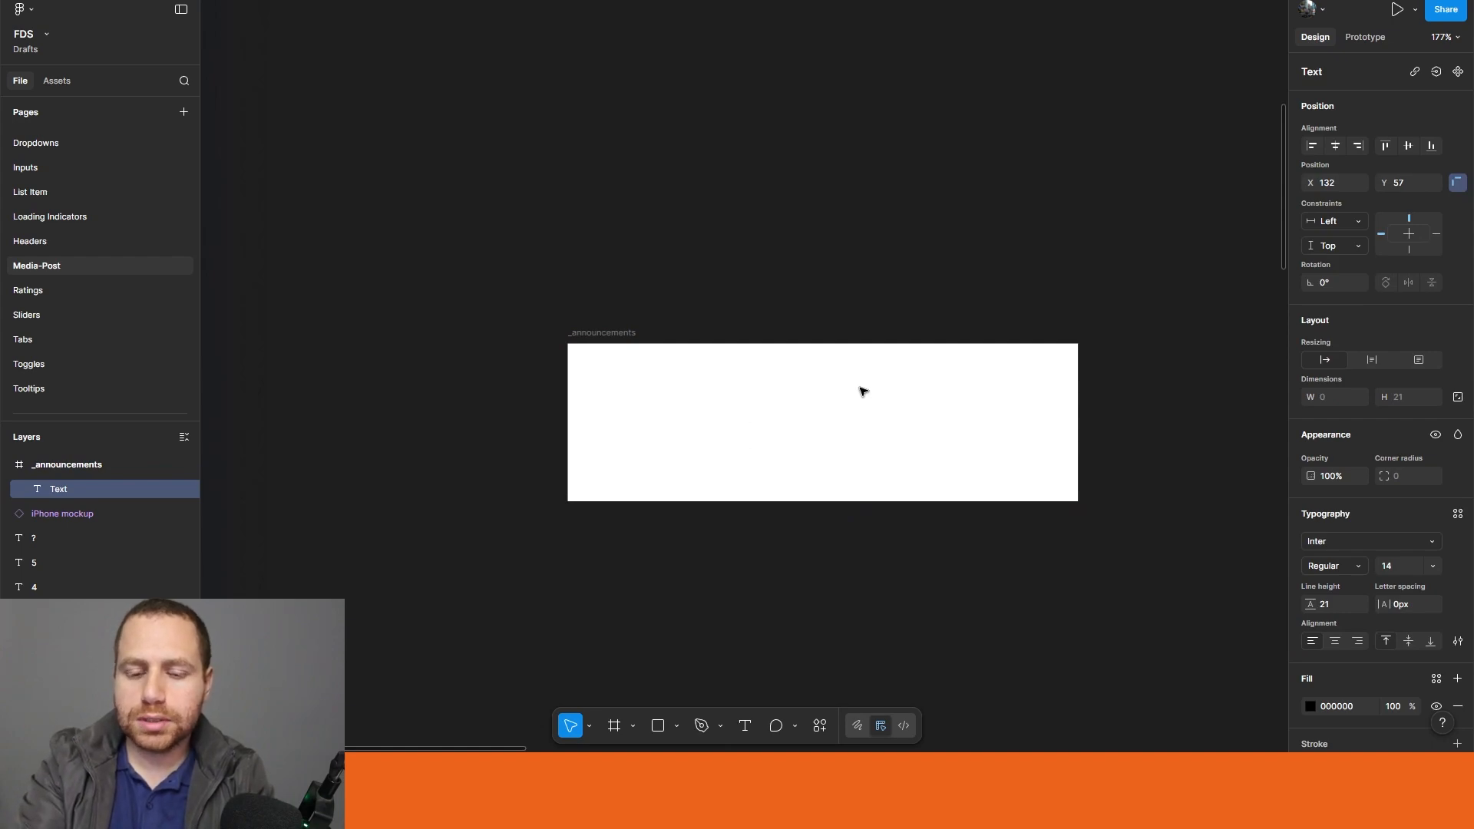
{"action": "type", "text": "In A"}
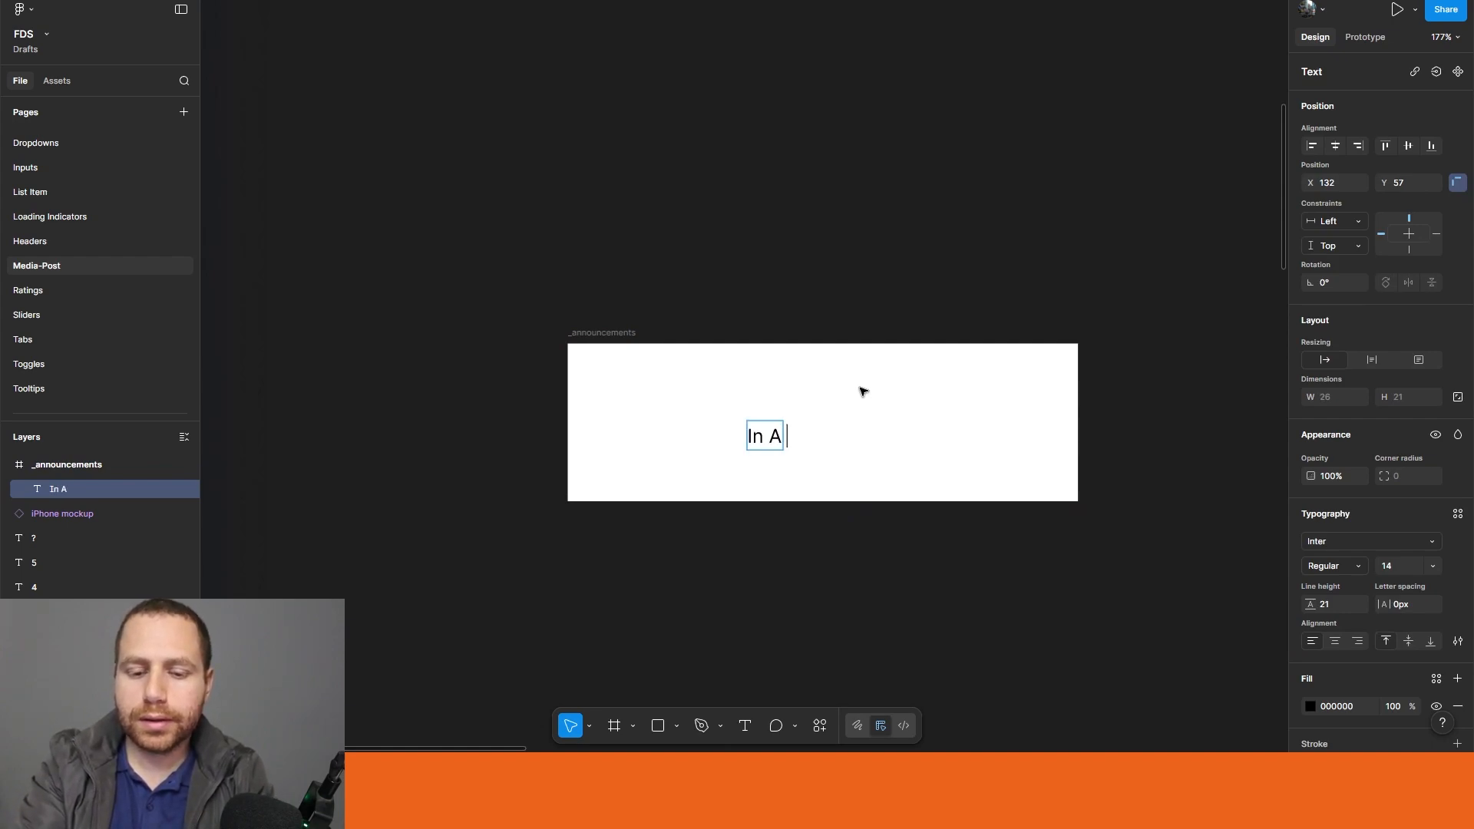
{"action": "key", "text": "BackSpace"}
{"action": "key", "text": "BackSpace"}
{"action": "type", "text": "a relation"}
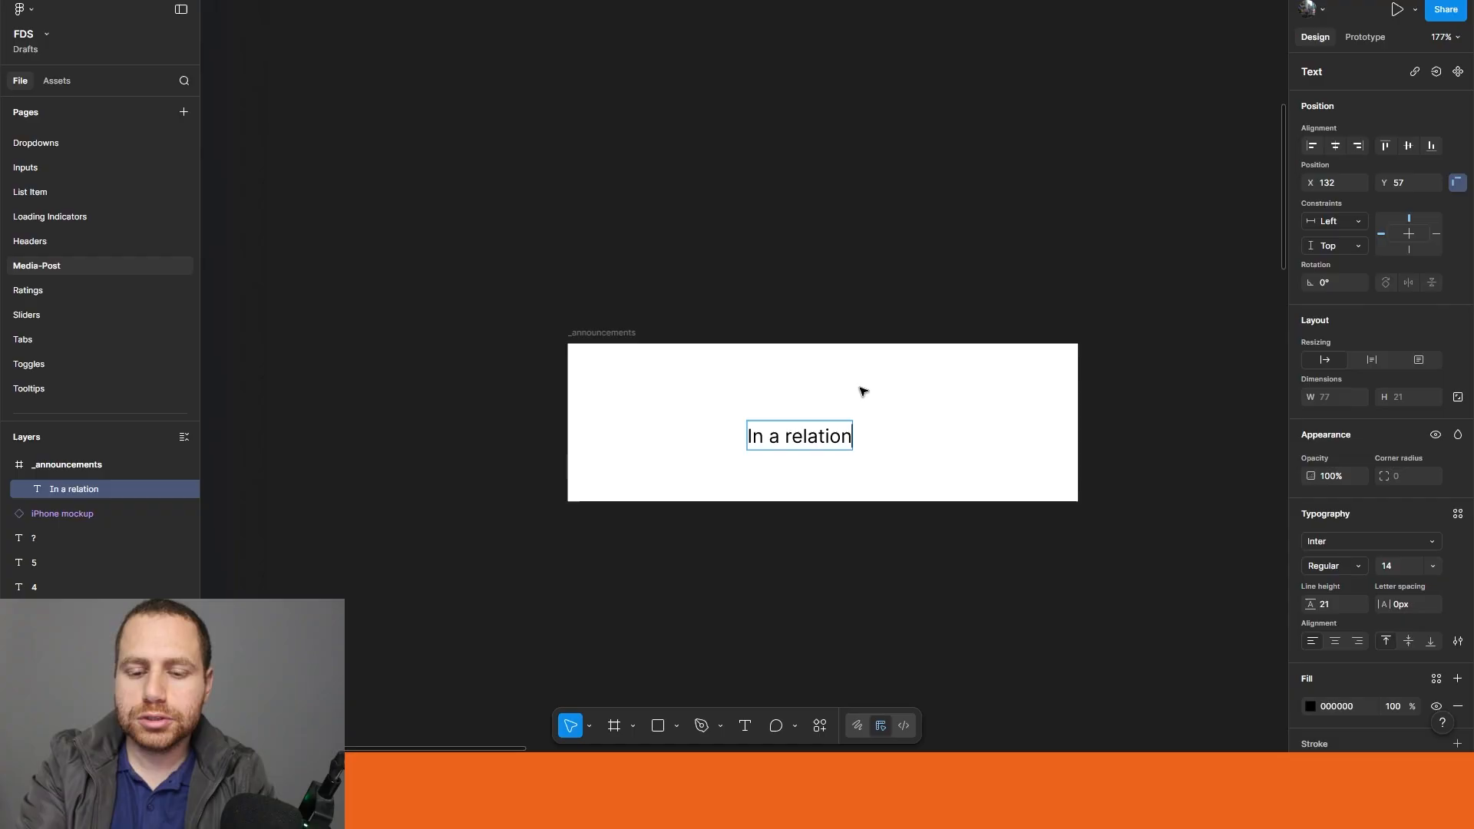
{"action": "type", "text": "ship"}
{"action": "key", "text": "Escape"}
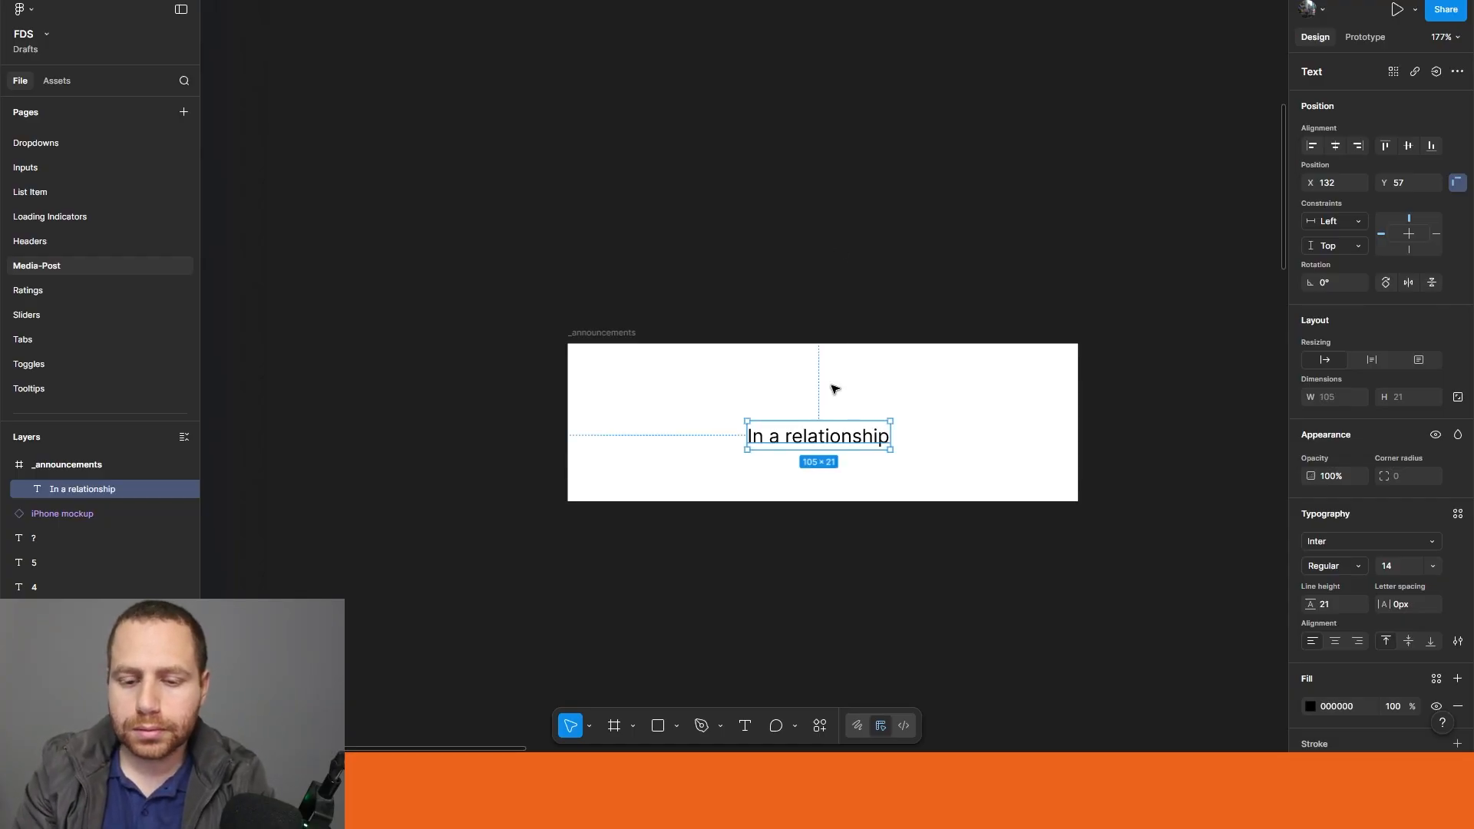
Step: Duplicate the text just below the original, change the copy to "Today" and center it under the first line
{"action": "left_click_drag", "start_coordinate": [816, 431], "coordinate": [810, 450]}
{"action": "double_click", "coordinate": [810, 451]}
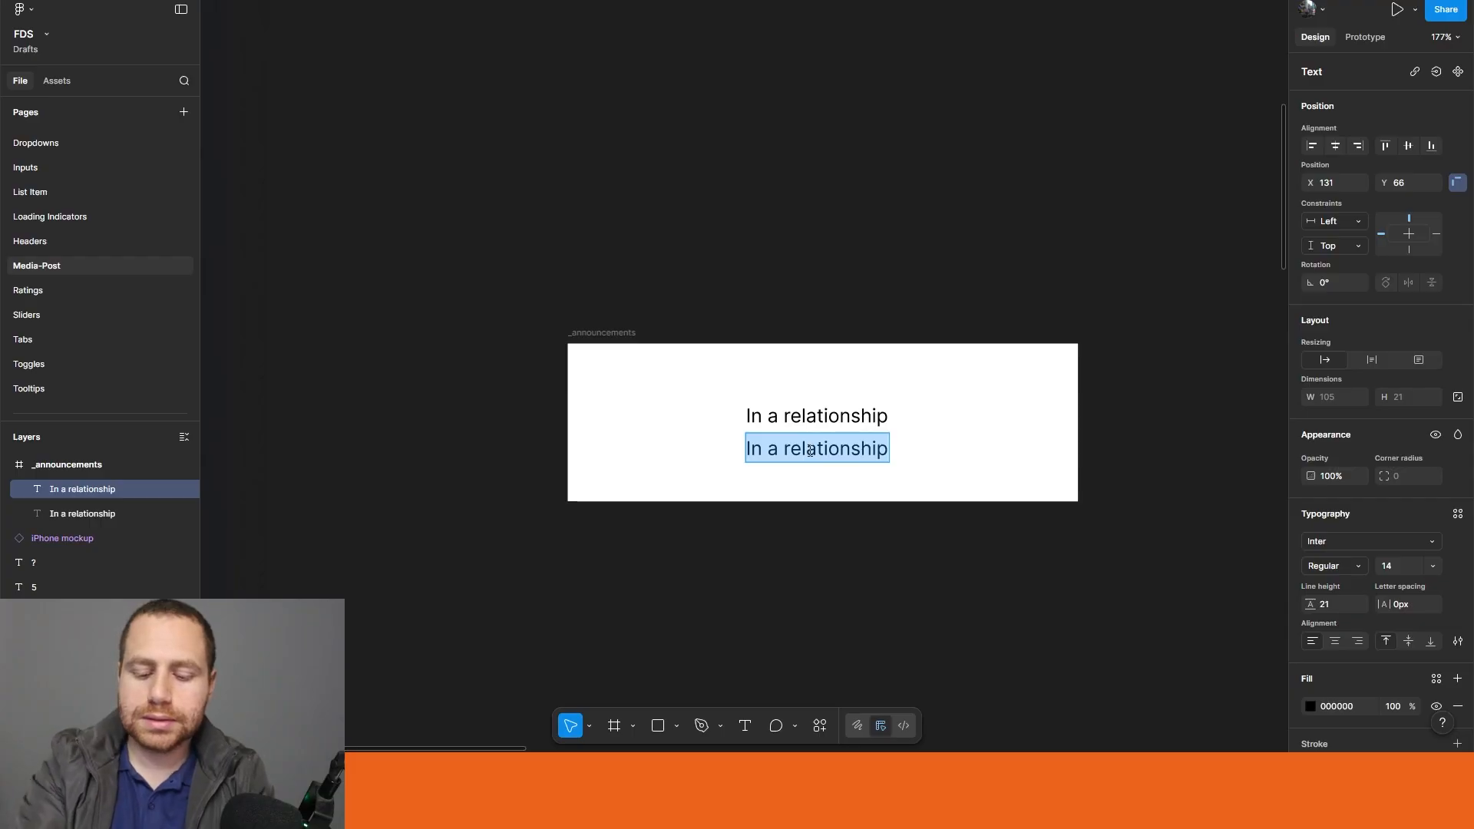
{"action": "type", "text": "Toda"}
{"action": "key", "text": "BackSpace"}
{"action": "key", "text": "BackSpace"}
{"action": "key", "text": "BackSpace"}
{"action": "type", "text": "oda"}
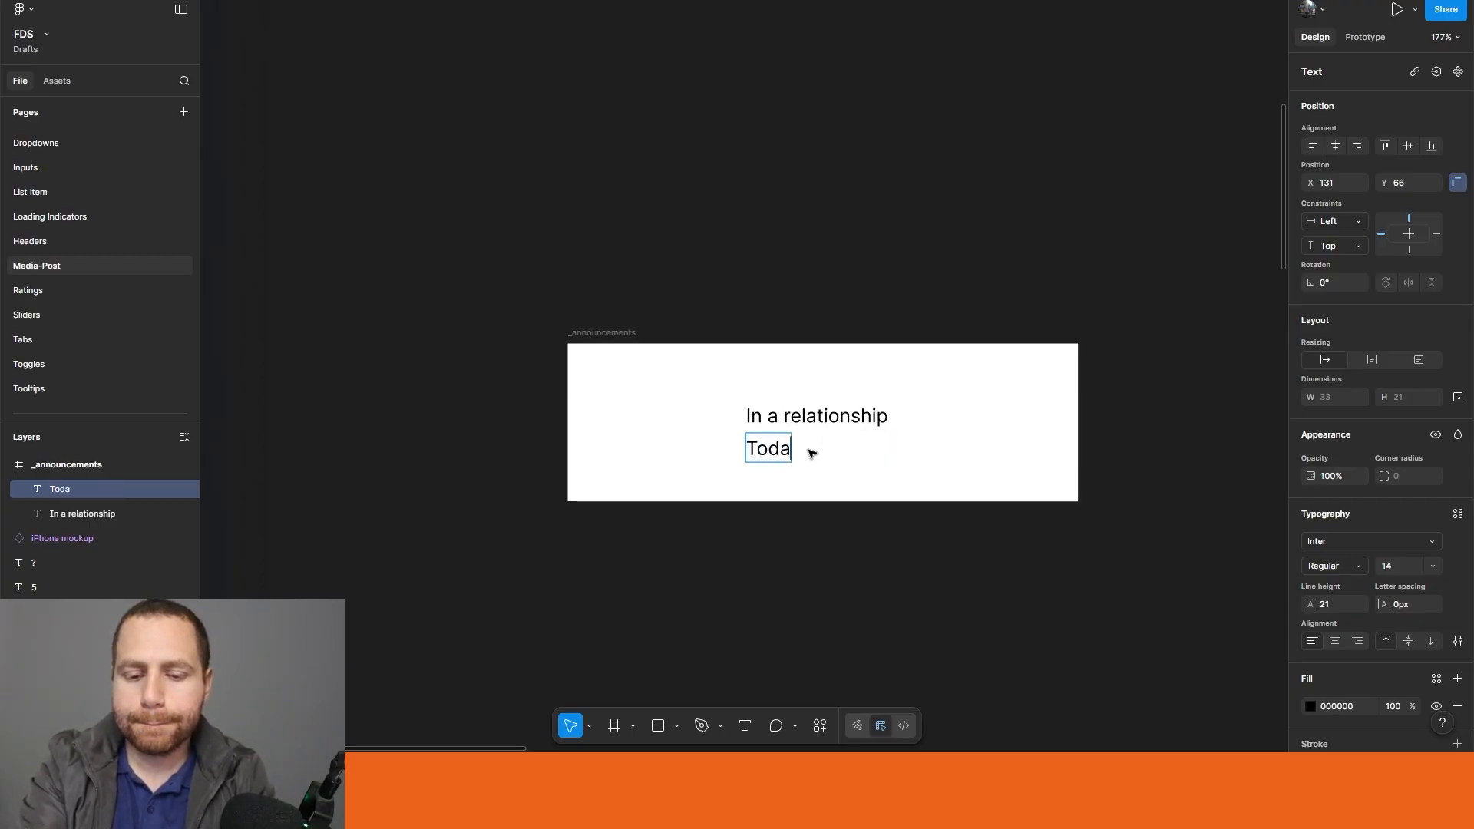
{"action": "type", "text": "y"}
{"action": "key", "text": "Escape"}
{"action": "left_click_drag", "start_coordinate": [782, 453], "coordinate": [827, 453]}
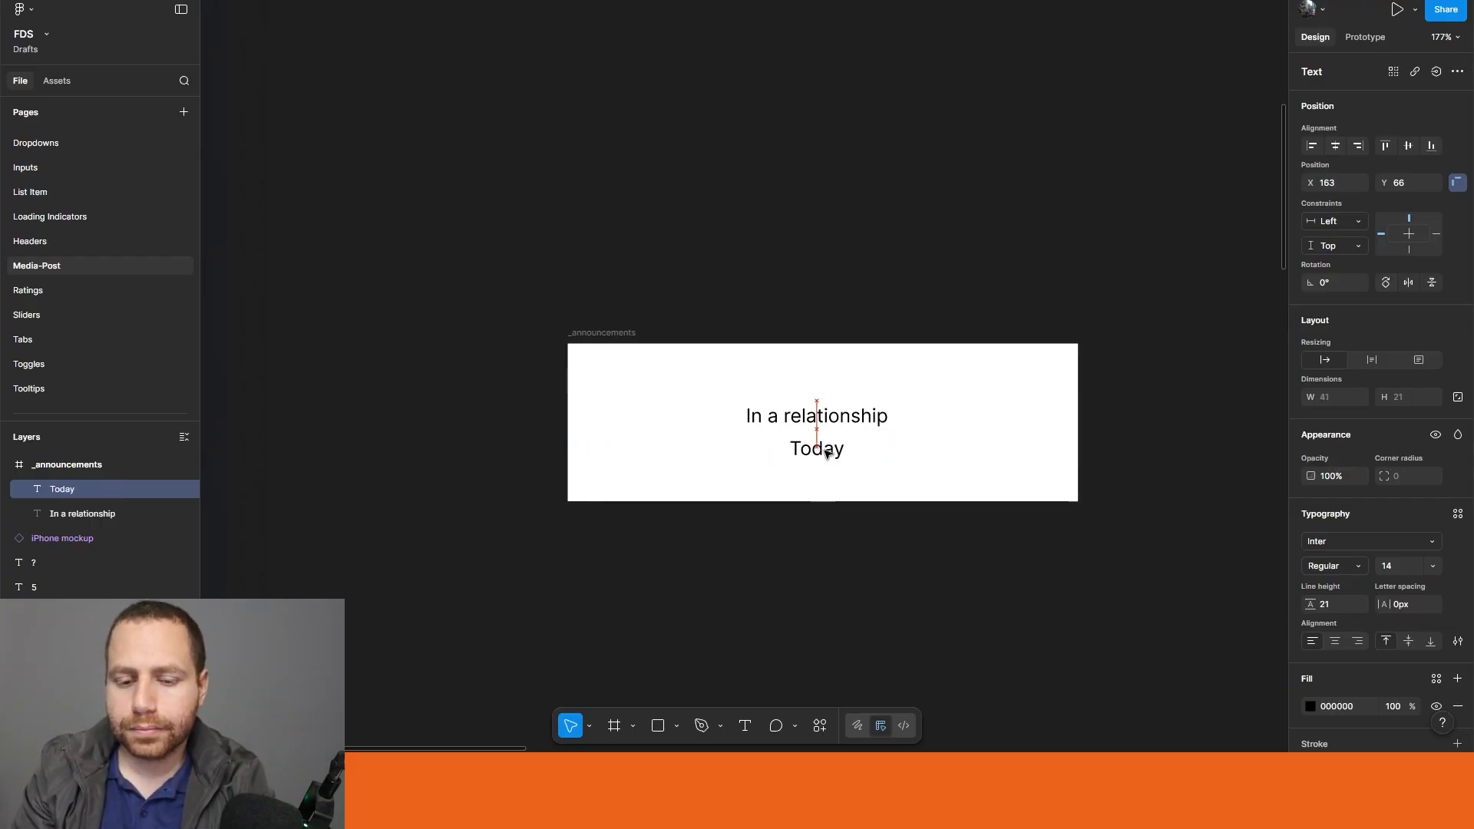
Step: Apply the Text-MD/Regular text style to "Today"
{"action": "left_click", "coordinate": [1458, 514]}
{"action": "type", "text": "text"}
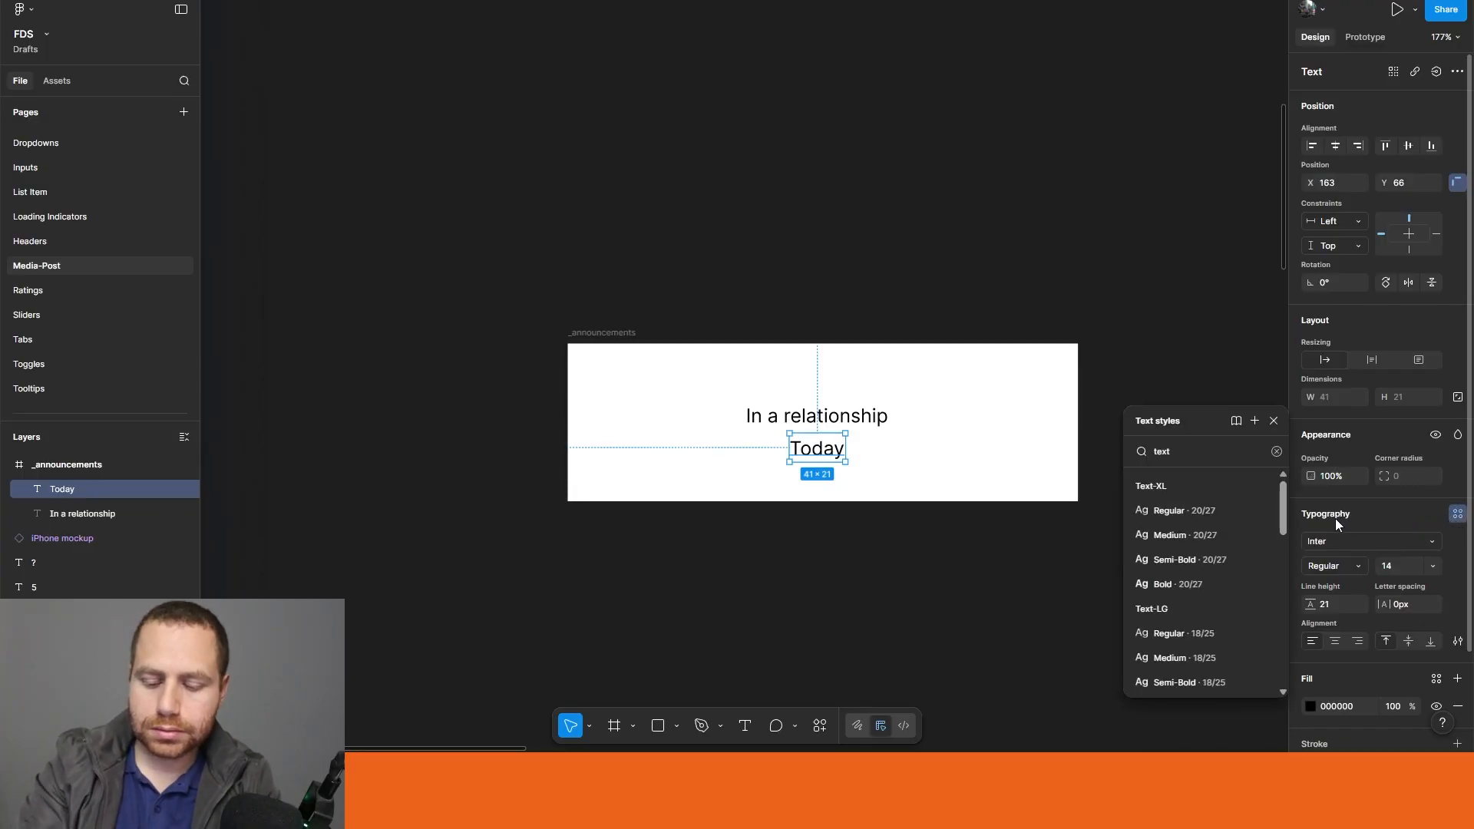
{"action": "scroll", "coordinate": [1198, 584], "scroll_direction": "down", "scroll_amount": 4}
{"action": "left_click", "coordinate": [1182, 602]}
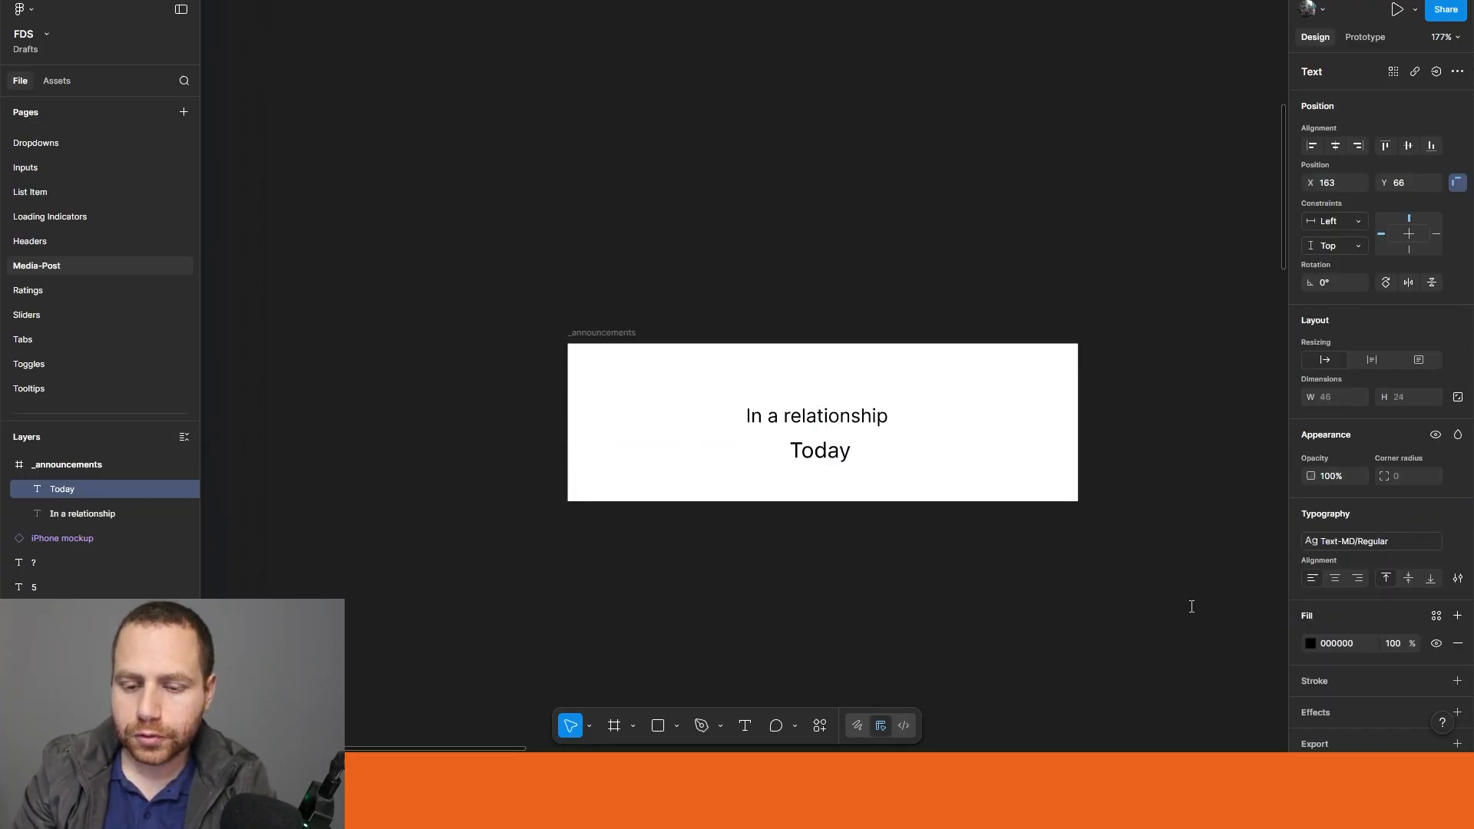
Step: Set the fill of "Today" to the General/text placeholder library color
{"action": "left_click", "coordinate": [1314, 642]}
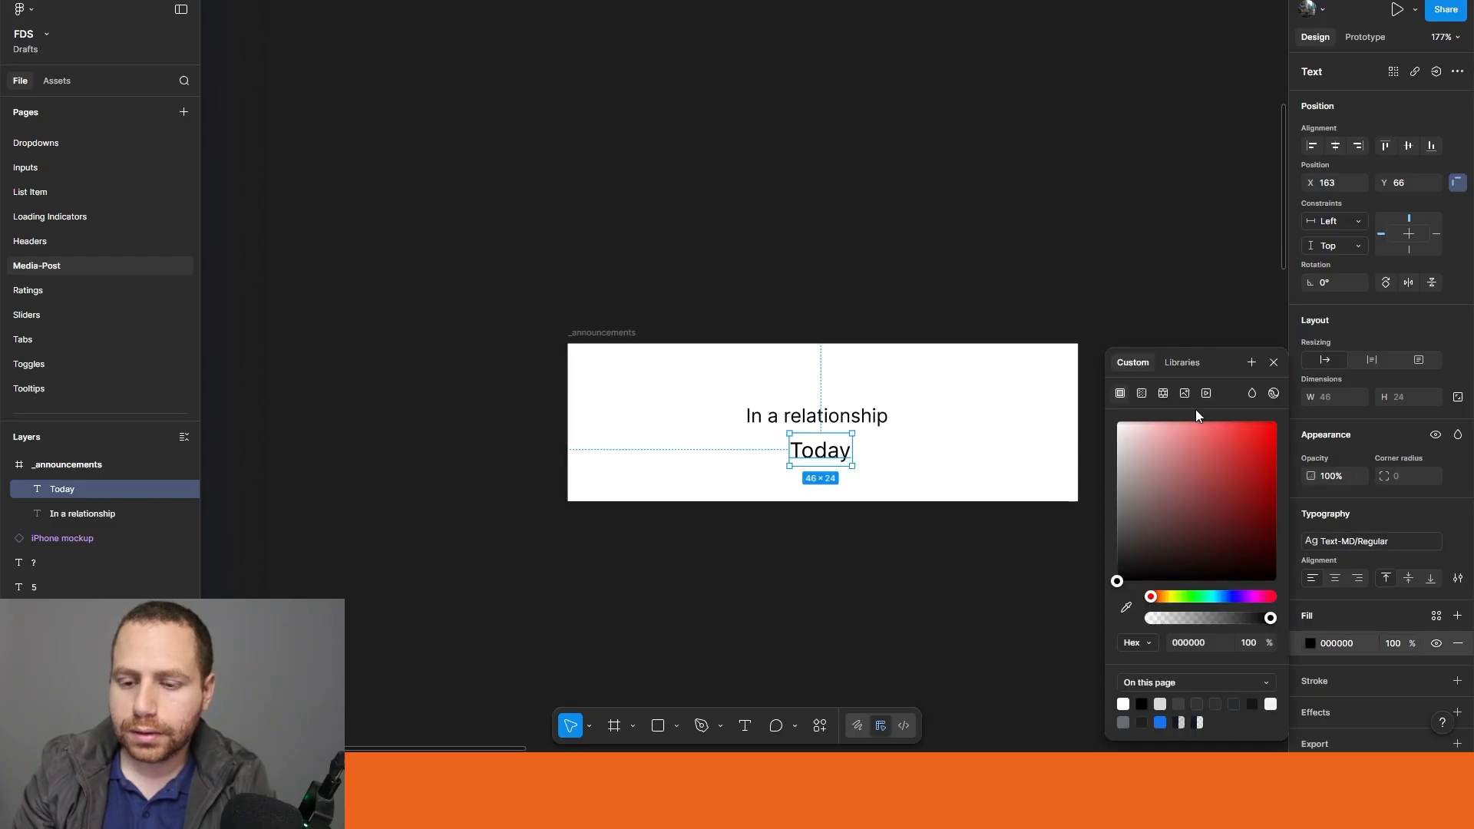
{"action": "left_click", "coordinate": [1183, 363]}
{"action": "type", "text": "text"}
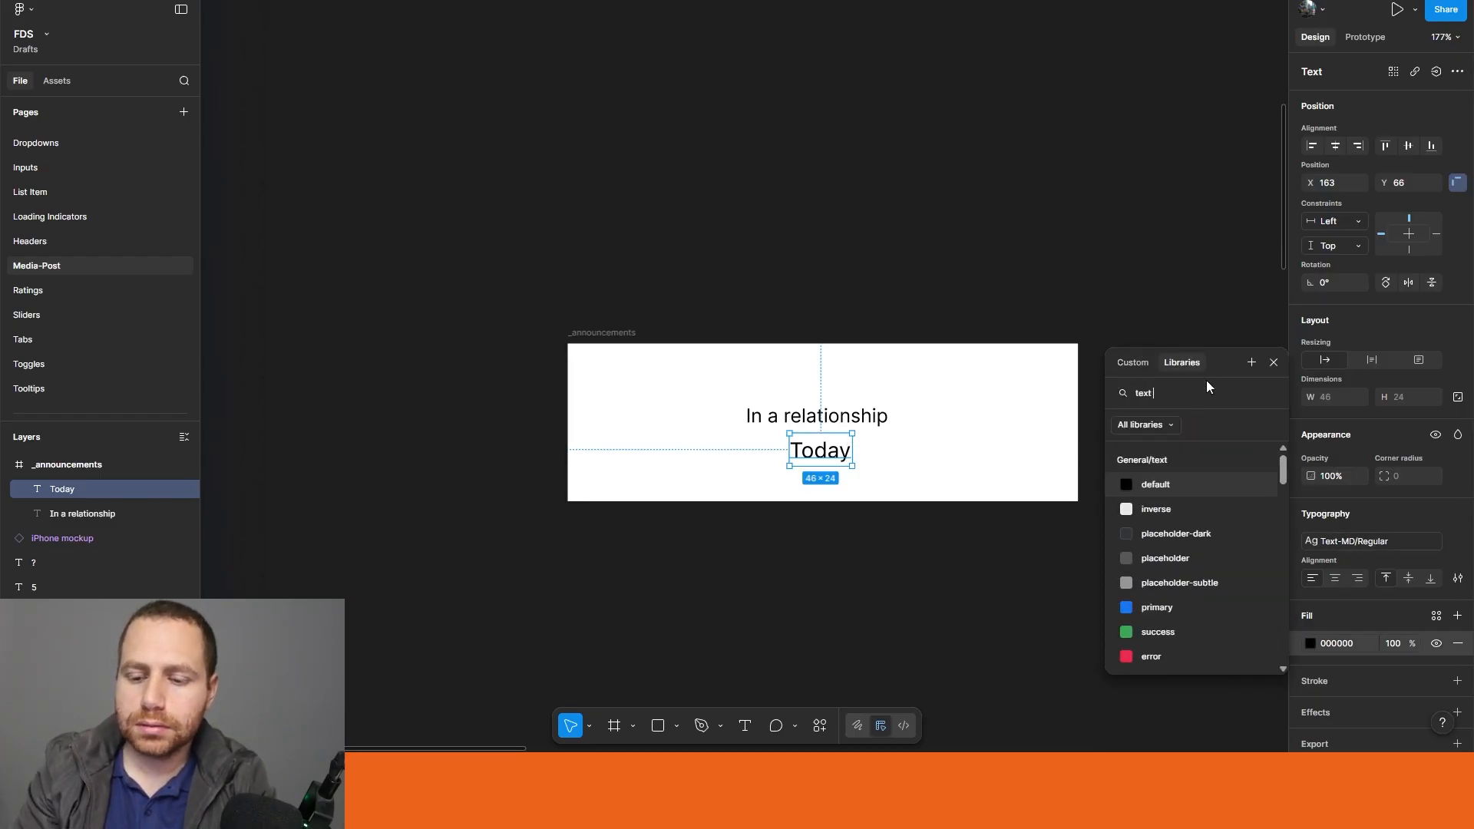
{"action": "left_click", "coordinate": [1182, 558]}
{"action": "left_click", "coordinate": [800, 542]}
Step: Apply the Text-XL/Semi-Bold style to "In a relationship" and center it horizontally in the frame
{"action": "left_click", "coordinate": [807, 415]}
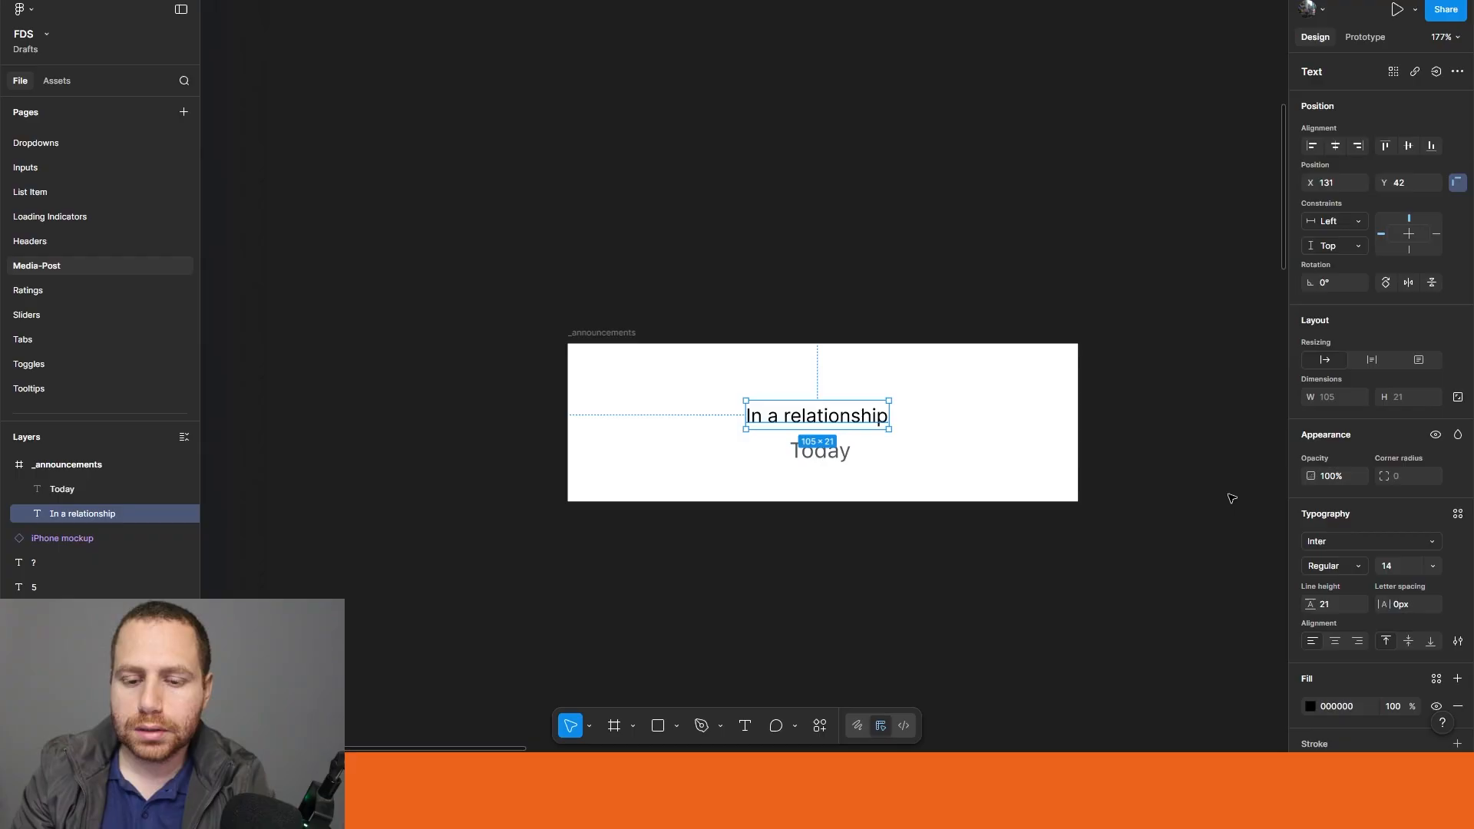
{"action": "left_click", "coordinate": [1458, 514]}
{"action": "type", "text": "text"}
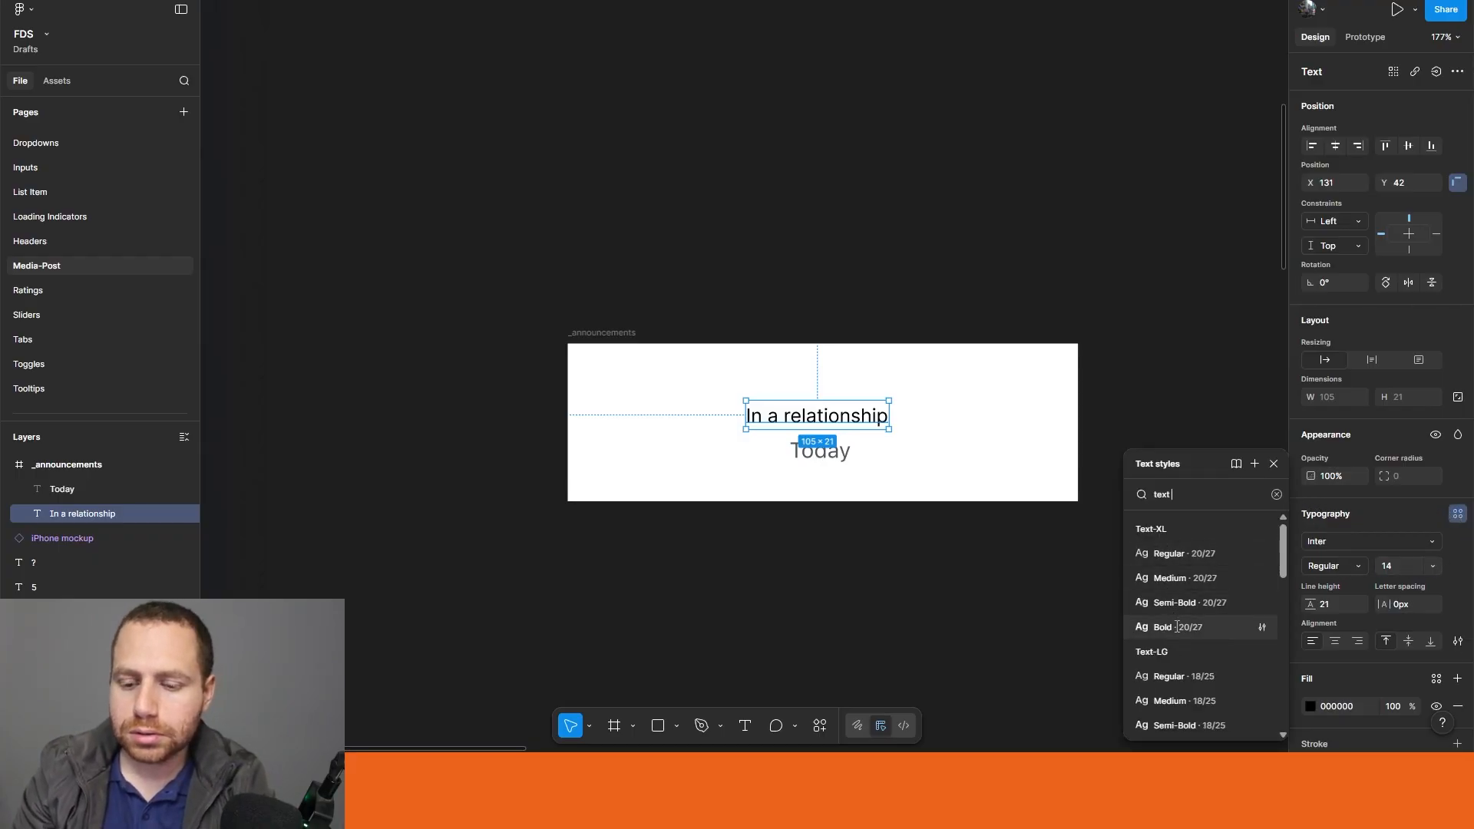
{"action": "left_click", "coordinate": [1176, 604]}
{"action": "left_click", "coordinate": [913, 580]}
{"action": "left_click_drag", "start_coordinate": [835, 427], "coordinate": [813, 424]}
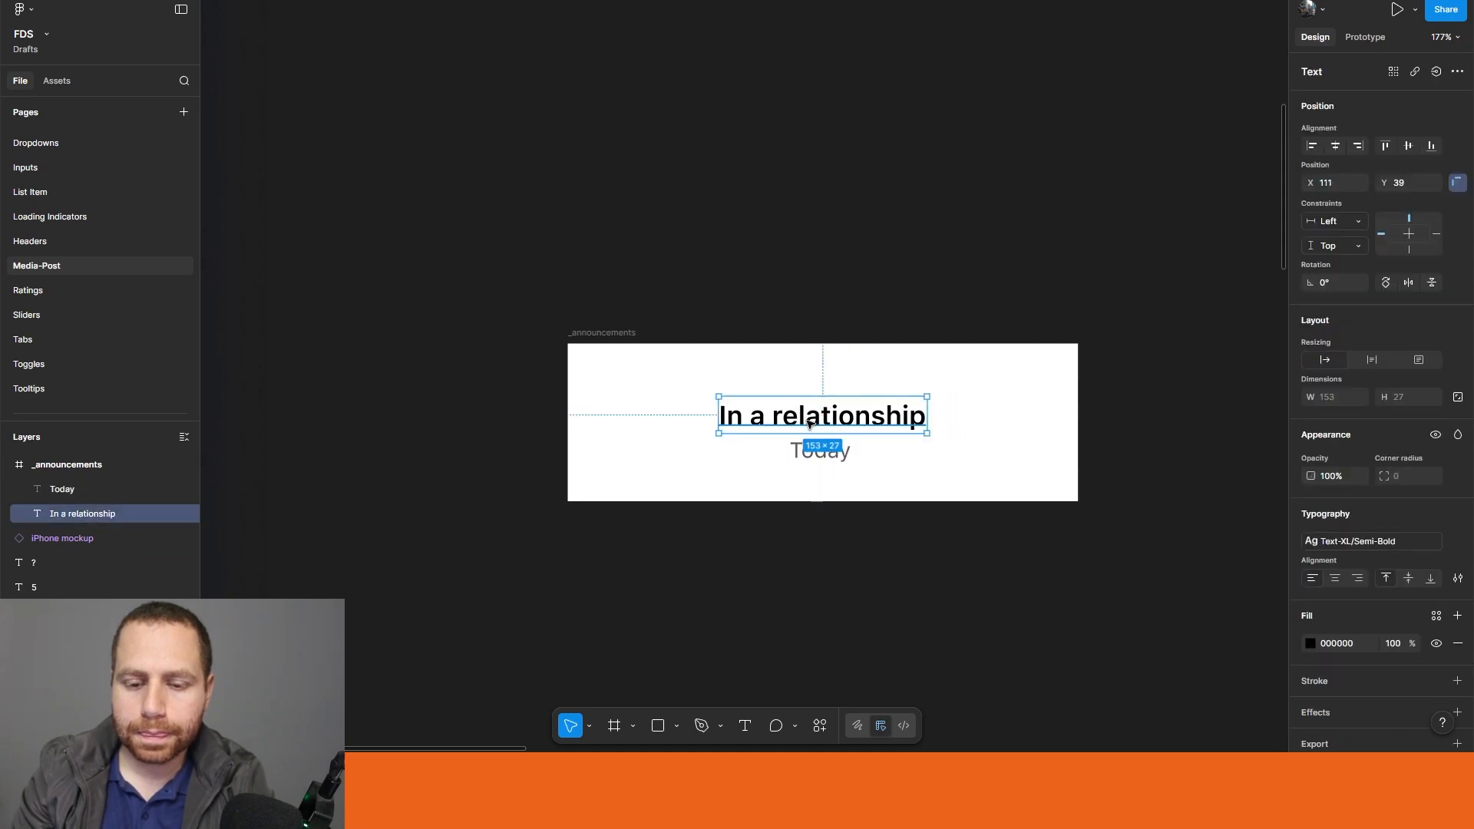
Step: Search the assets for "buttons" and place an instance of the blue FDS Button above the _announcements frame
{"action": "left_click", "coordinate": [265, 245]}
{"action": "left_click", "coordinate": [69, 85]}
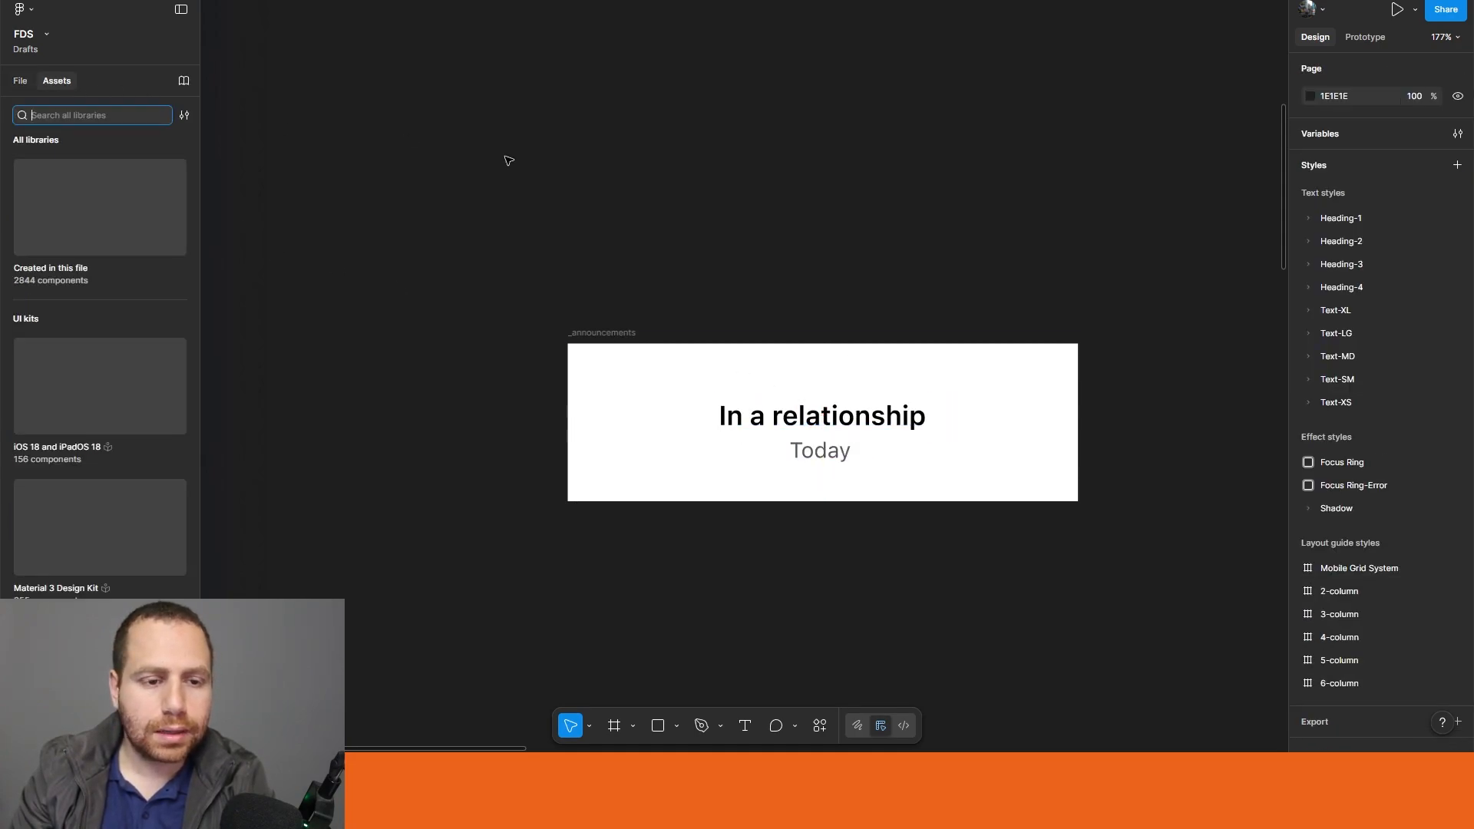
{"action": "scroll", "coordinate": [993, 293], "scroll_direction": "down", "scroll_amount": 3}
{"action": "scroll", "coordinate": [809, 286], "scroll_direction": "right", "scroll_amount": 10}
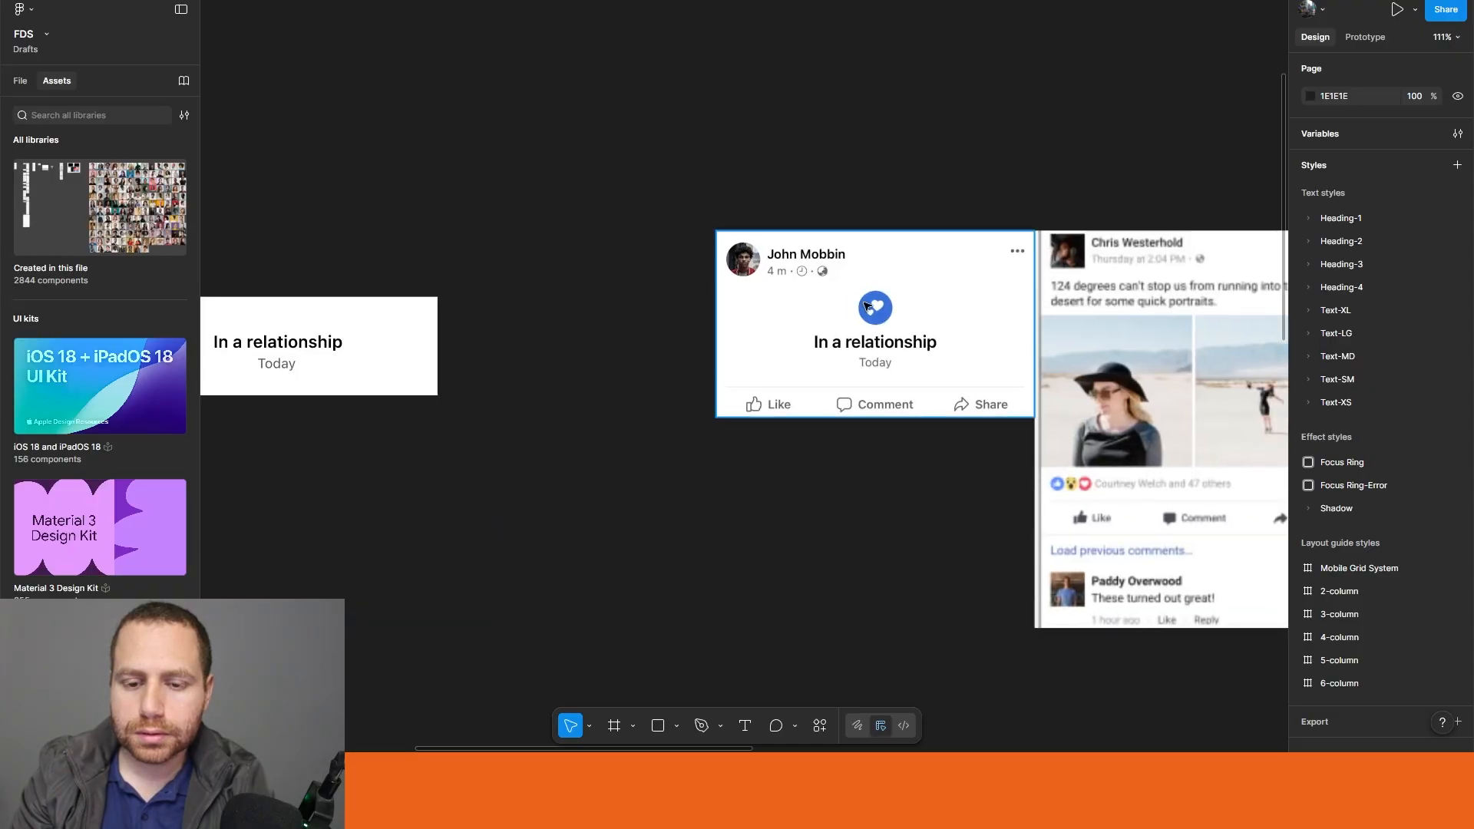
{"action": "scroll", "coordinate": [783, 421], "scroll_direction": "left", "scroll_amount": 8}
{"action": "scroll", "coordinate": [566, 493], "scroll_direction": "up", "scroll_amount": 5}
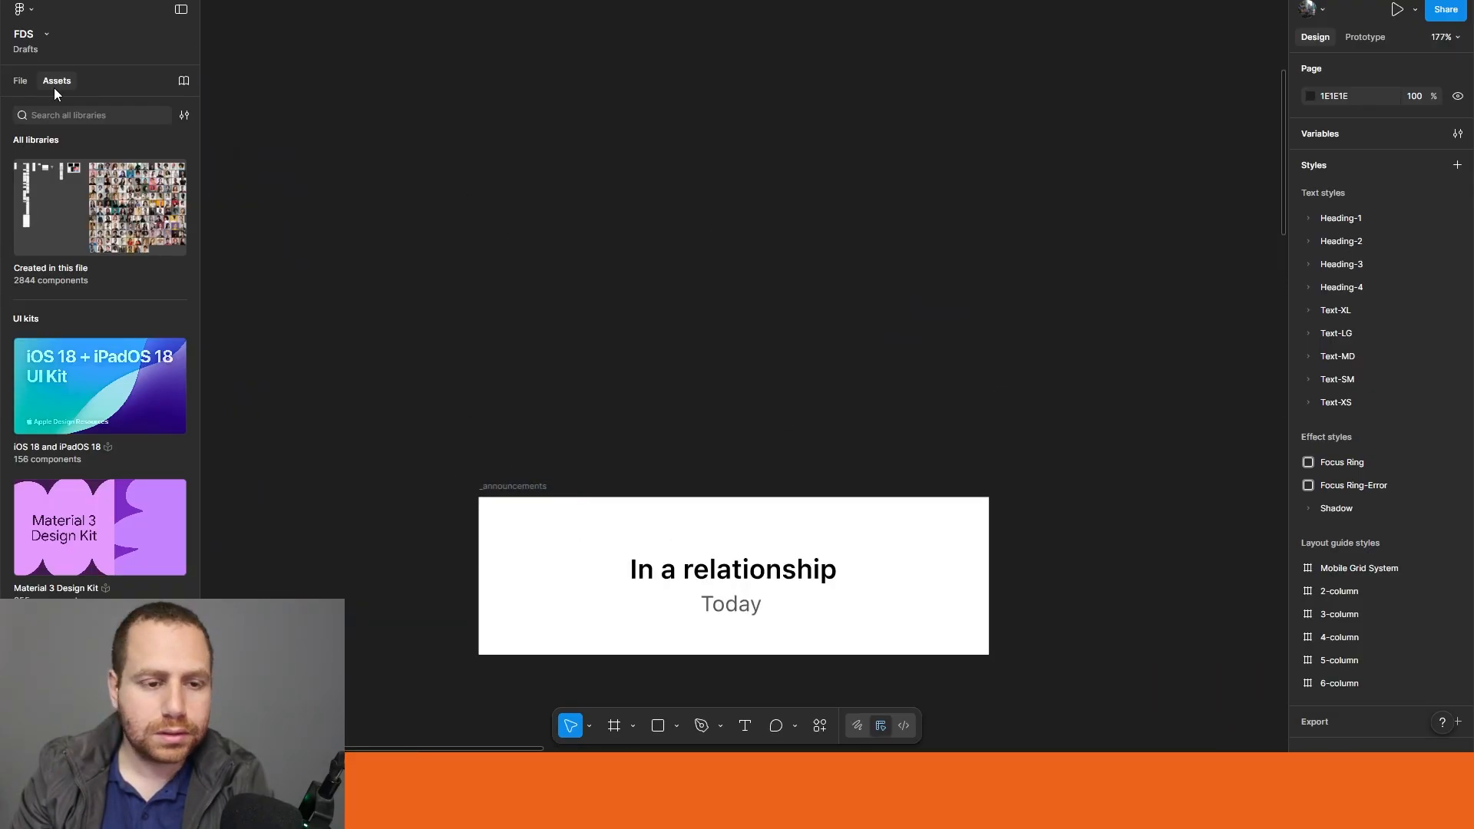
{"action": "left_click", "coordinate": [50, 115]}
{"action": "type", "text": "button"}
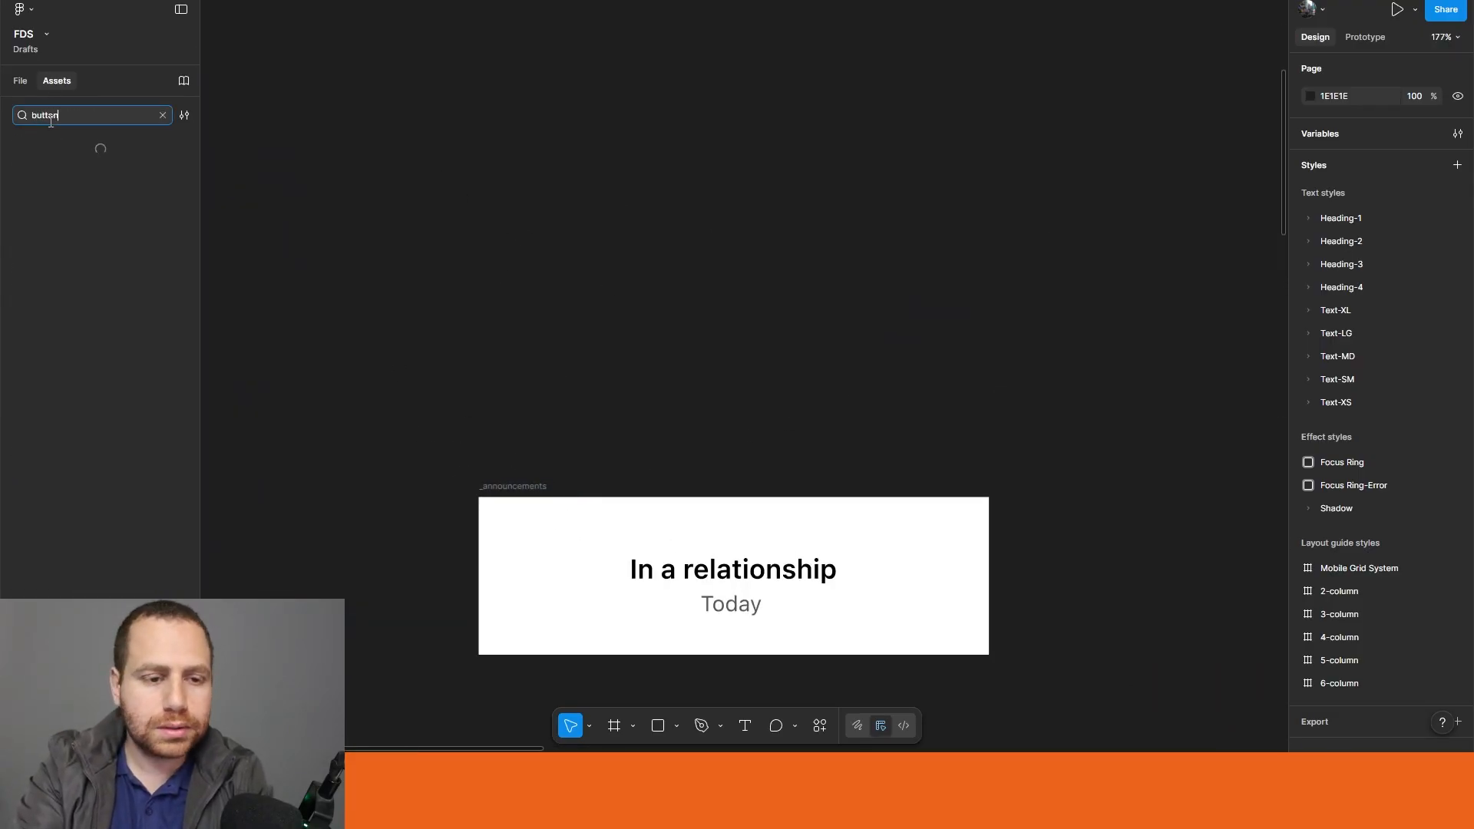
{"action": "type", "text": "s"}
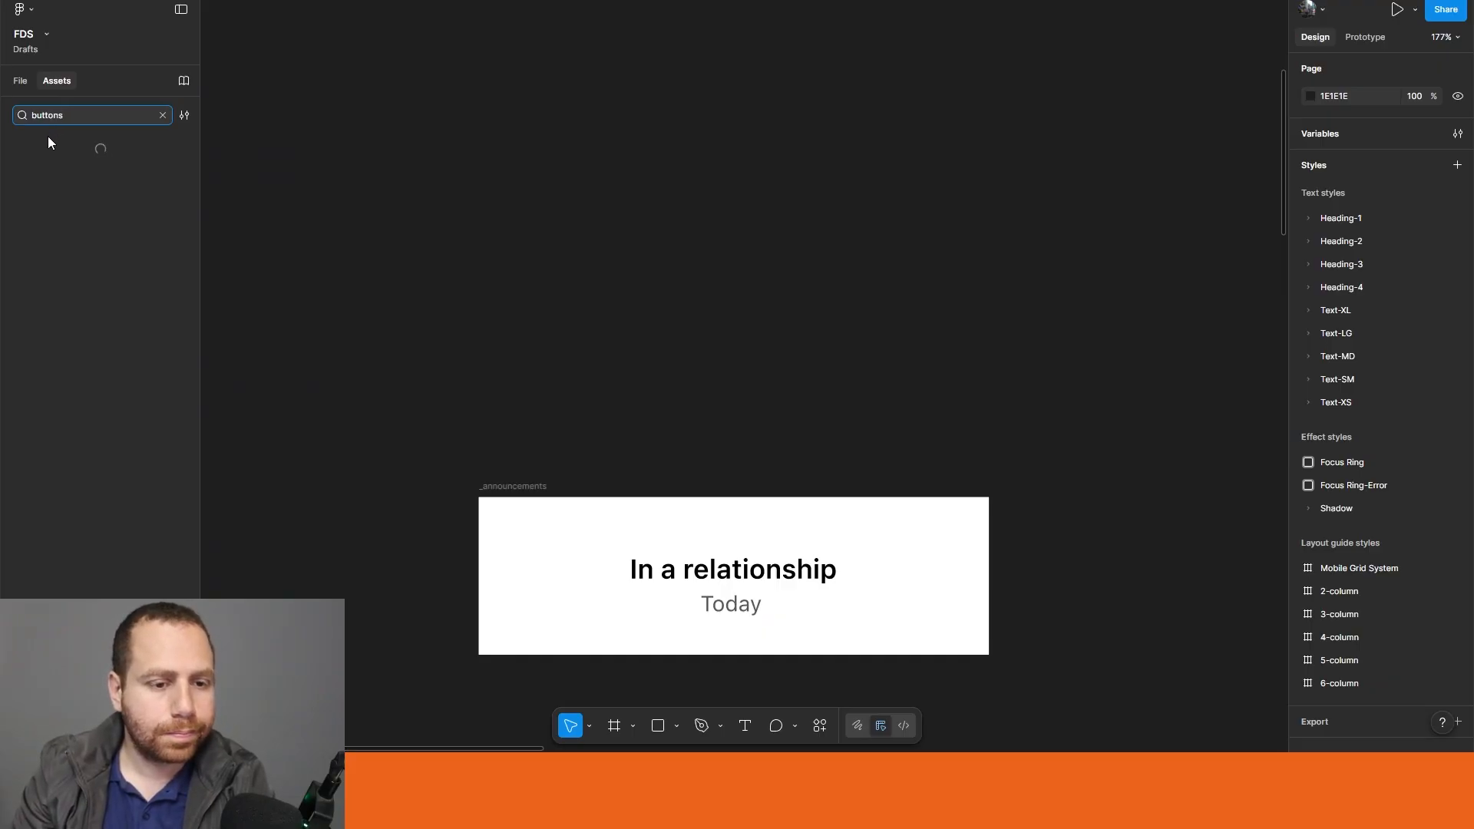
{"action": "left_click_drag", "start_coordinate": [151, 187], "coordinate": [776, 316]}
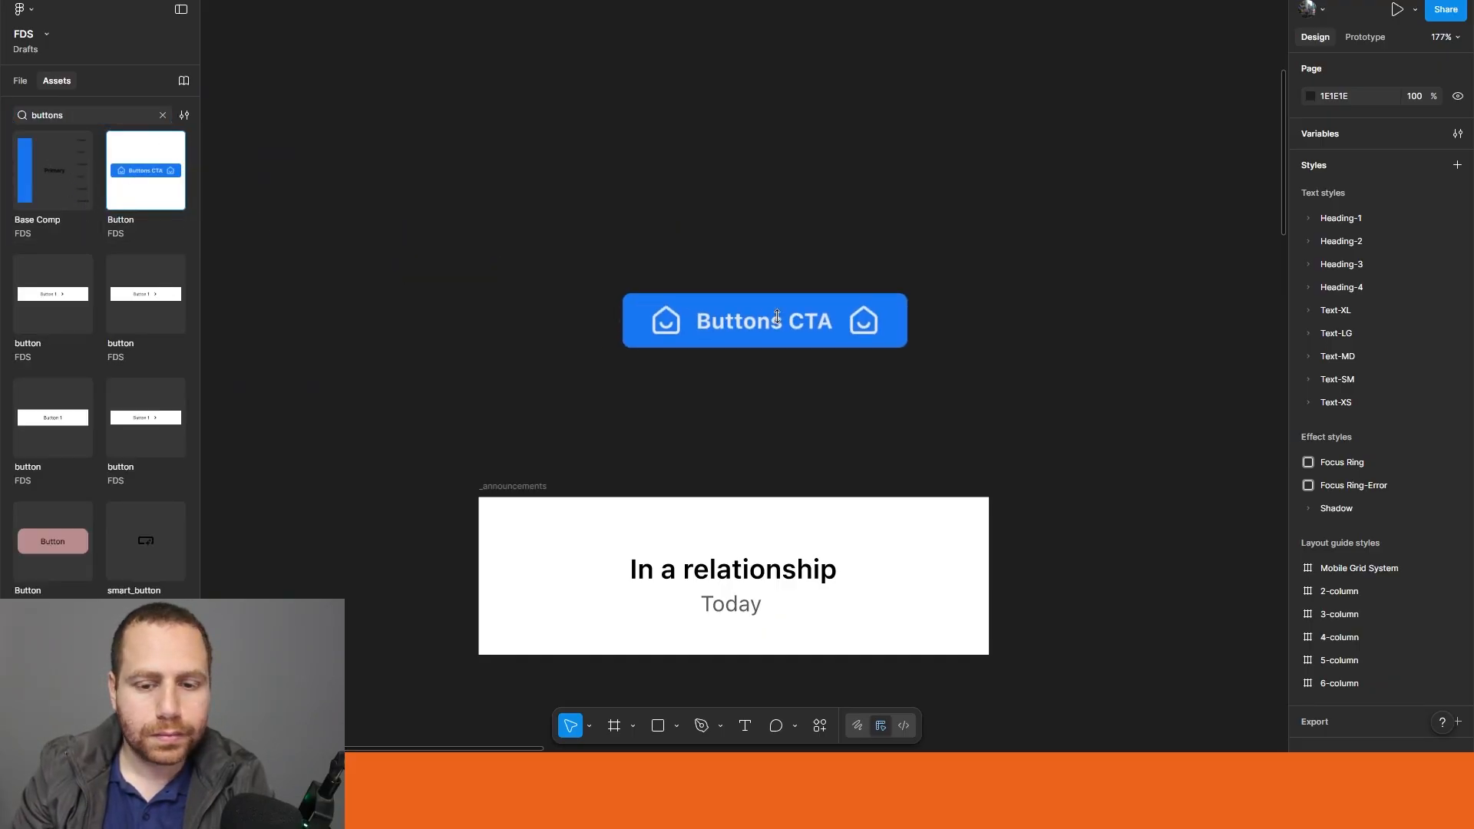
Step: Turn off the right icon of the Button instance and set its type to Icon
{"action": "left_click", "coordinate": [1389, 264]}
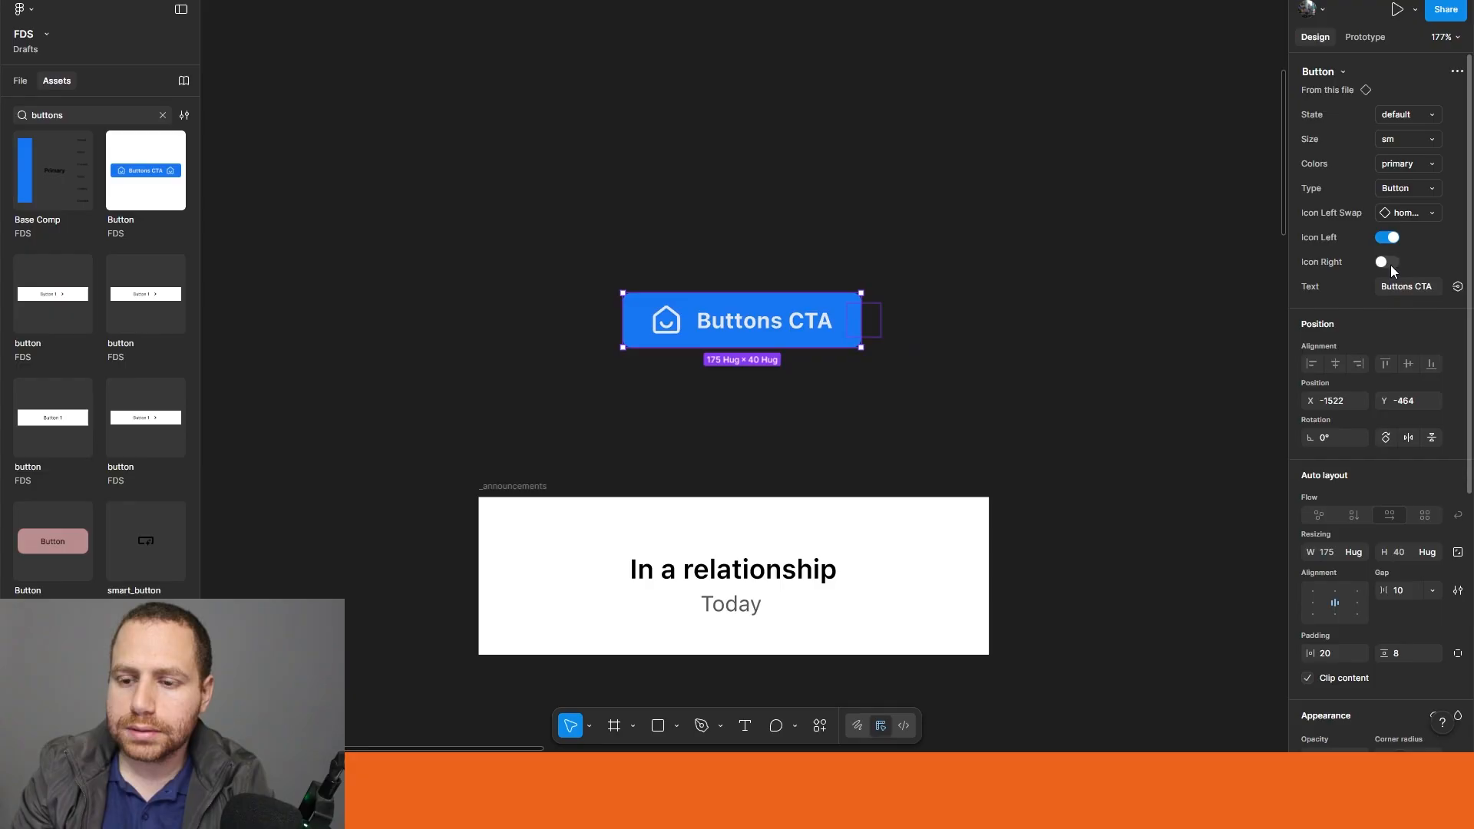
{"action": "left_click", "coordinate": [1429, 189]}
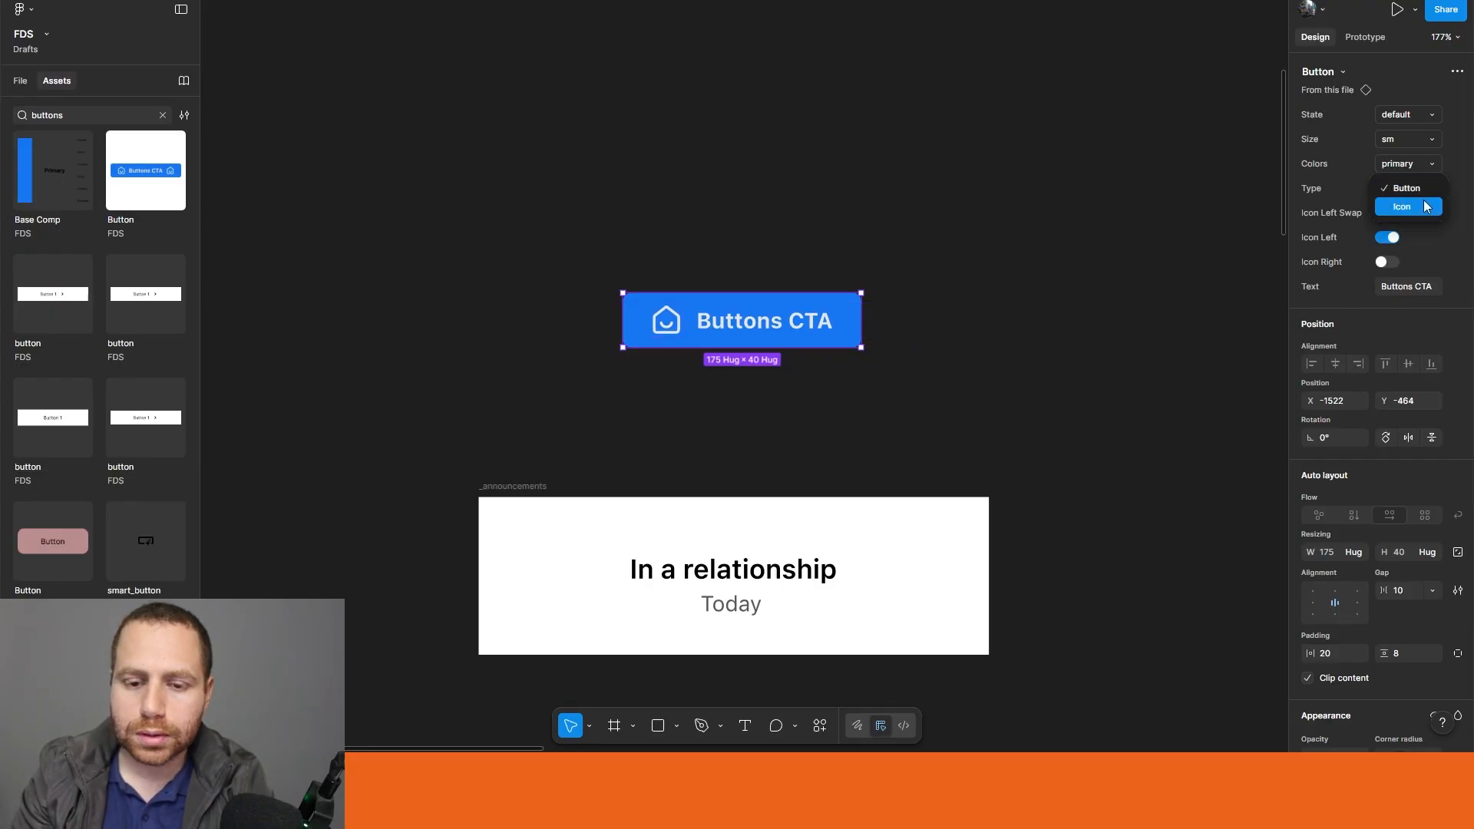
{"action": "left_click", "coordinate": [1424, 206]}
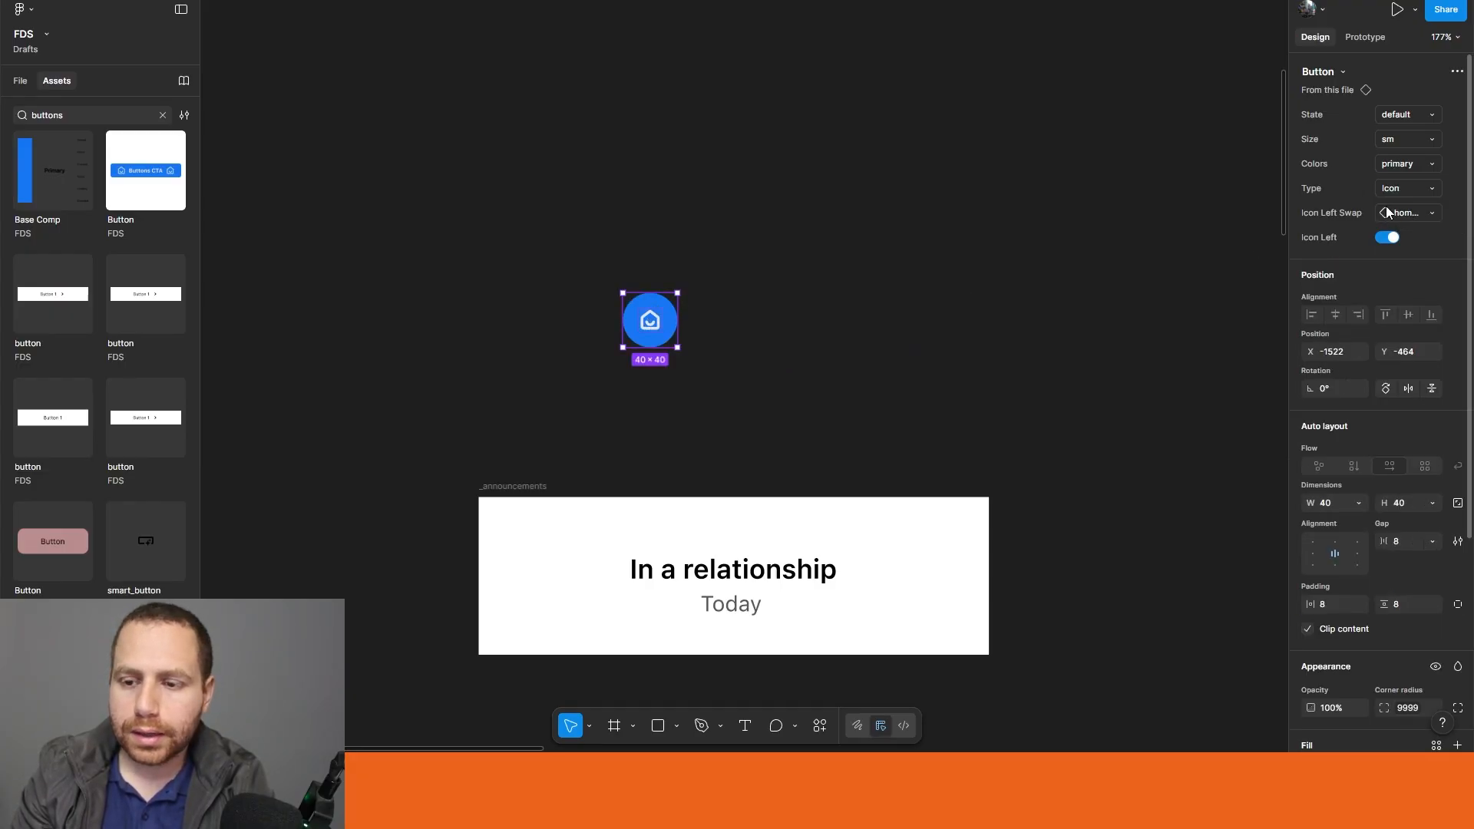
Step: Search the icon library for "heart" and swap the button's icon to hearts
{"action": "left_click", "coordinate": [1424, 215]}
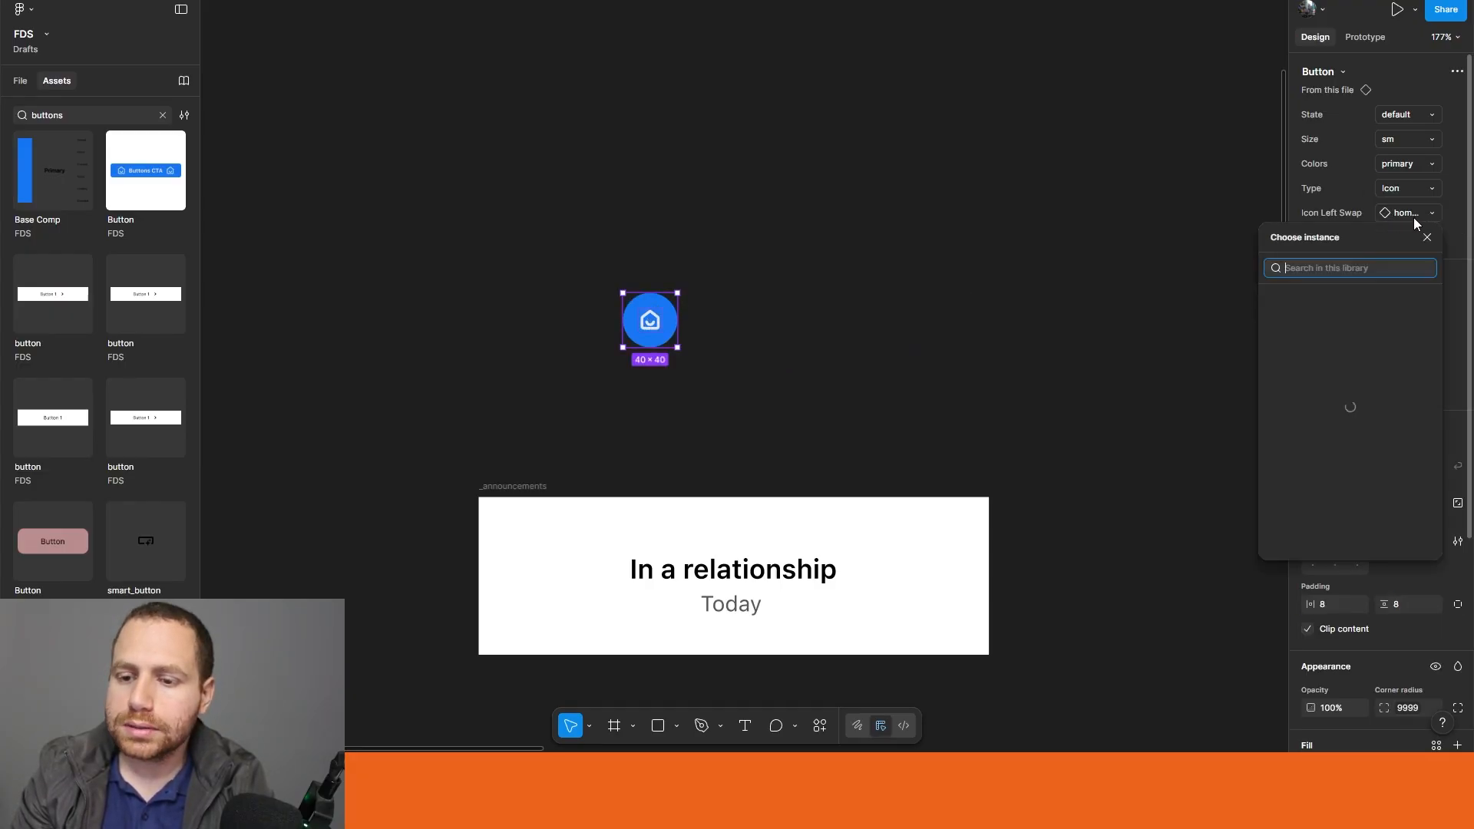
{"action": "left_click", "coordinate": [1347, 268]}
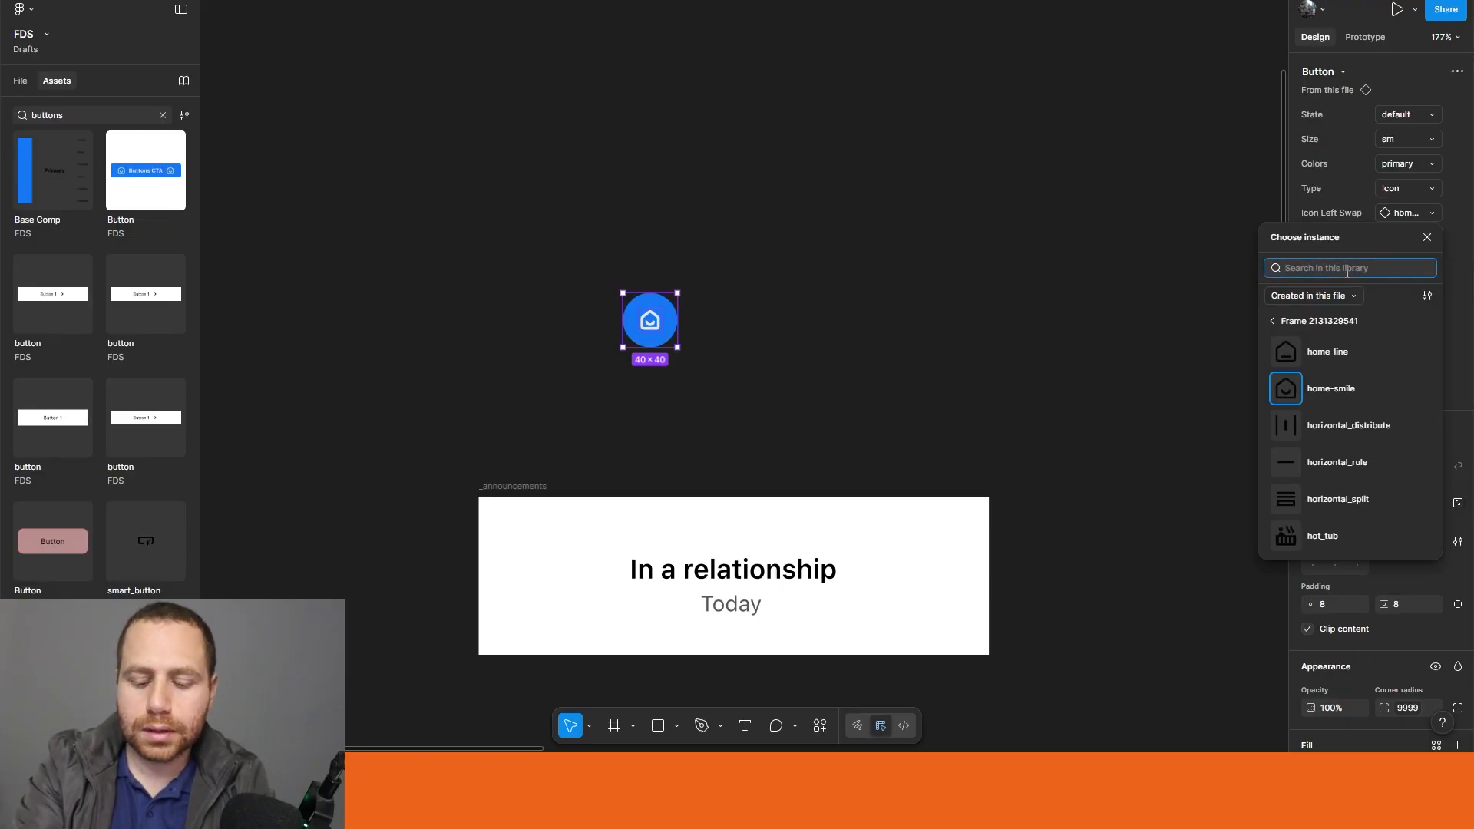
{"action": "type", "text": "heart"}
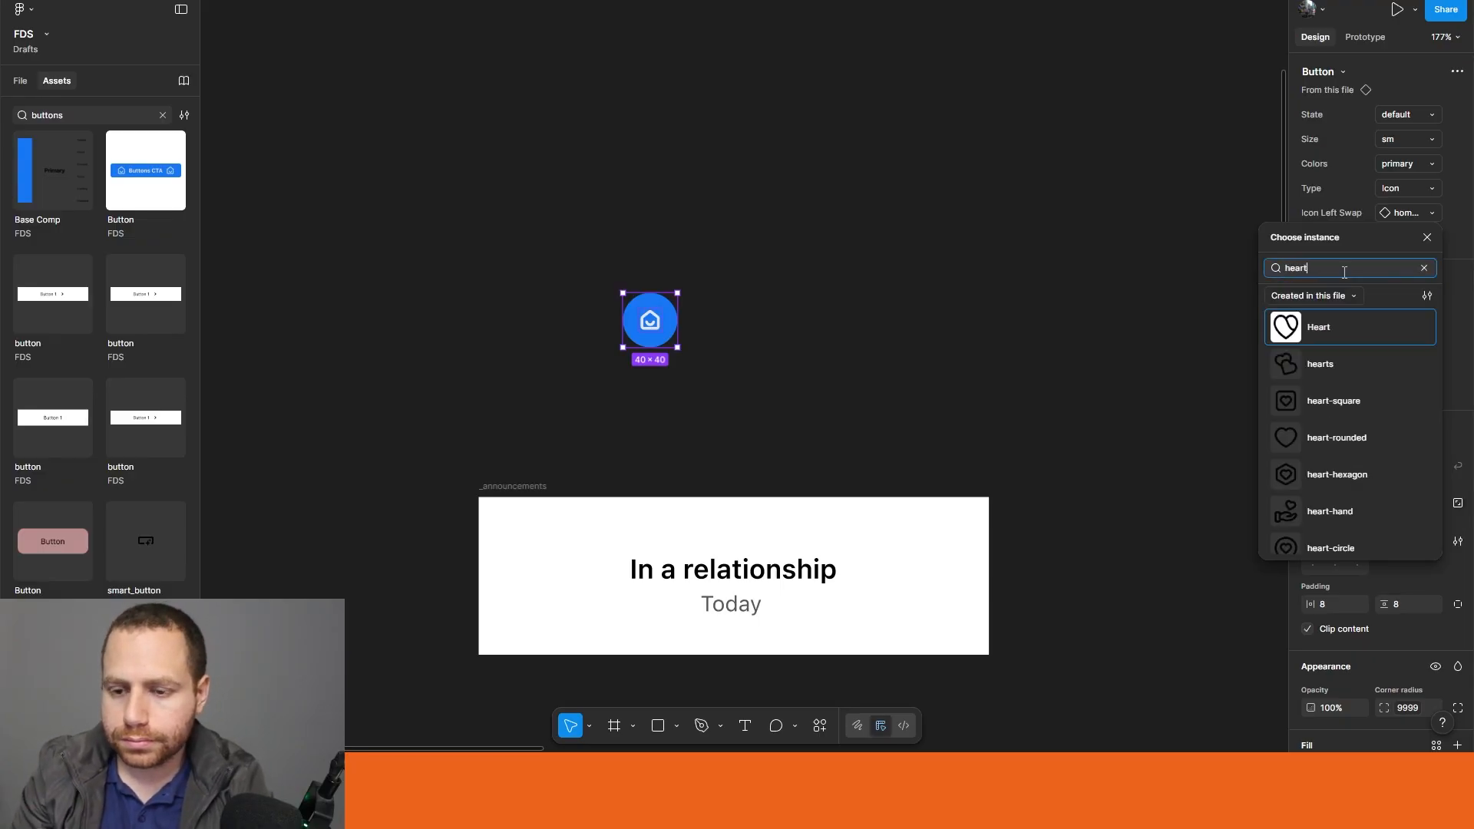
{"action": "left_click", "coordinate": [1347, 366]}
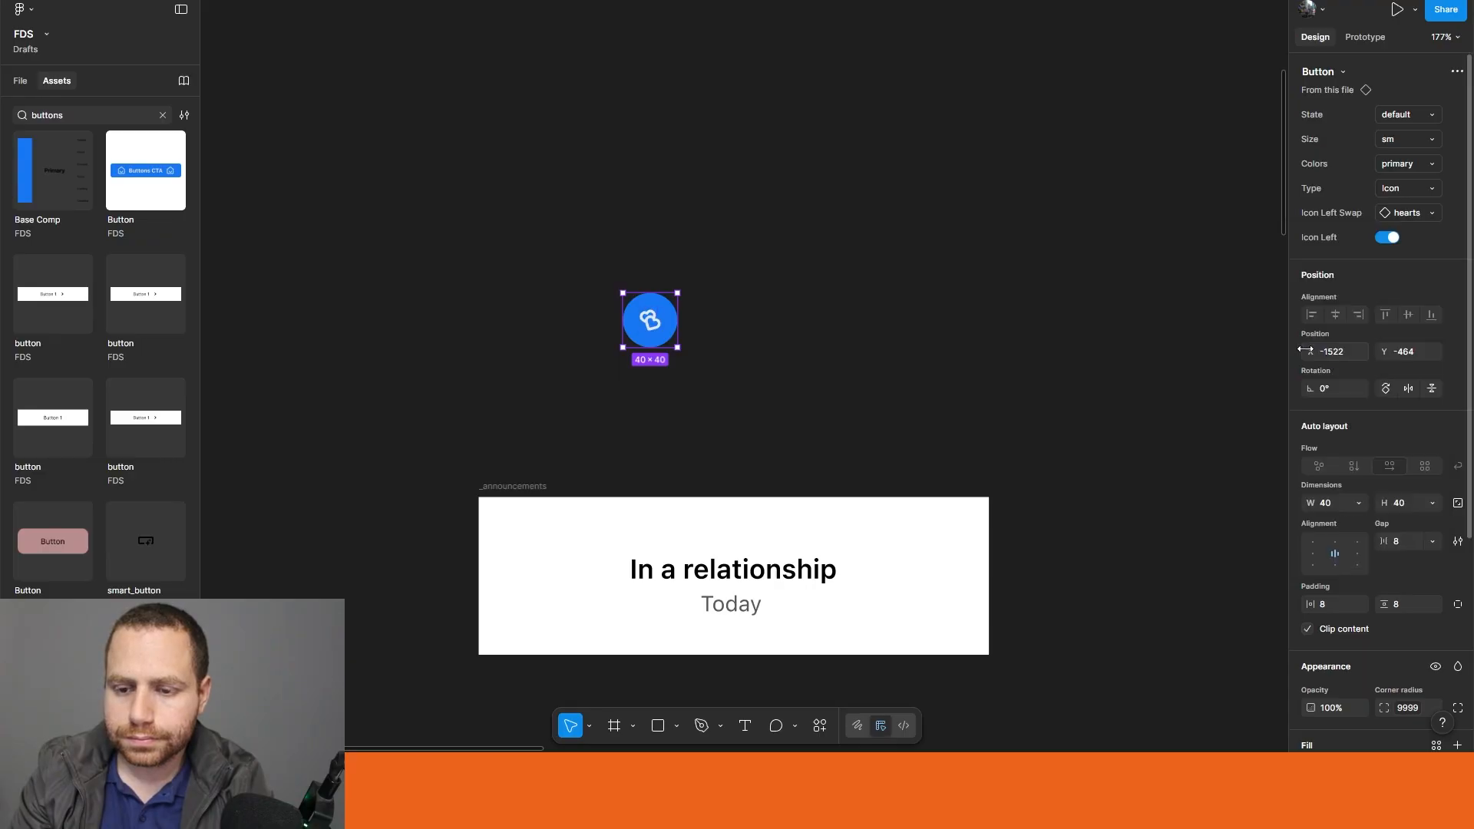
Step: Move the hearts button into the _announcements frame, above "In a relationship"
{"action": "left_click", "coordinate": [752, 259]}
{"action": "left_click_drag", "start_coordinate": [645, 317], "coordinate": [730, 522]}
{"action": "scroll", "coordinate": [878, 364], "scroll_direction": "down", "scroll_amount": 3}
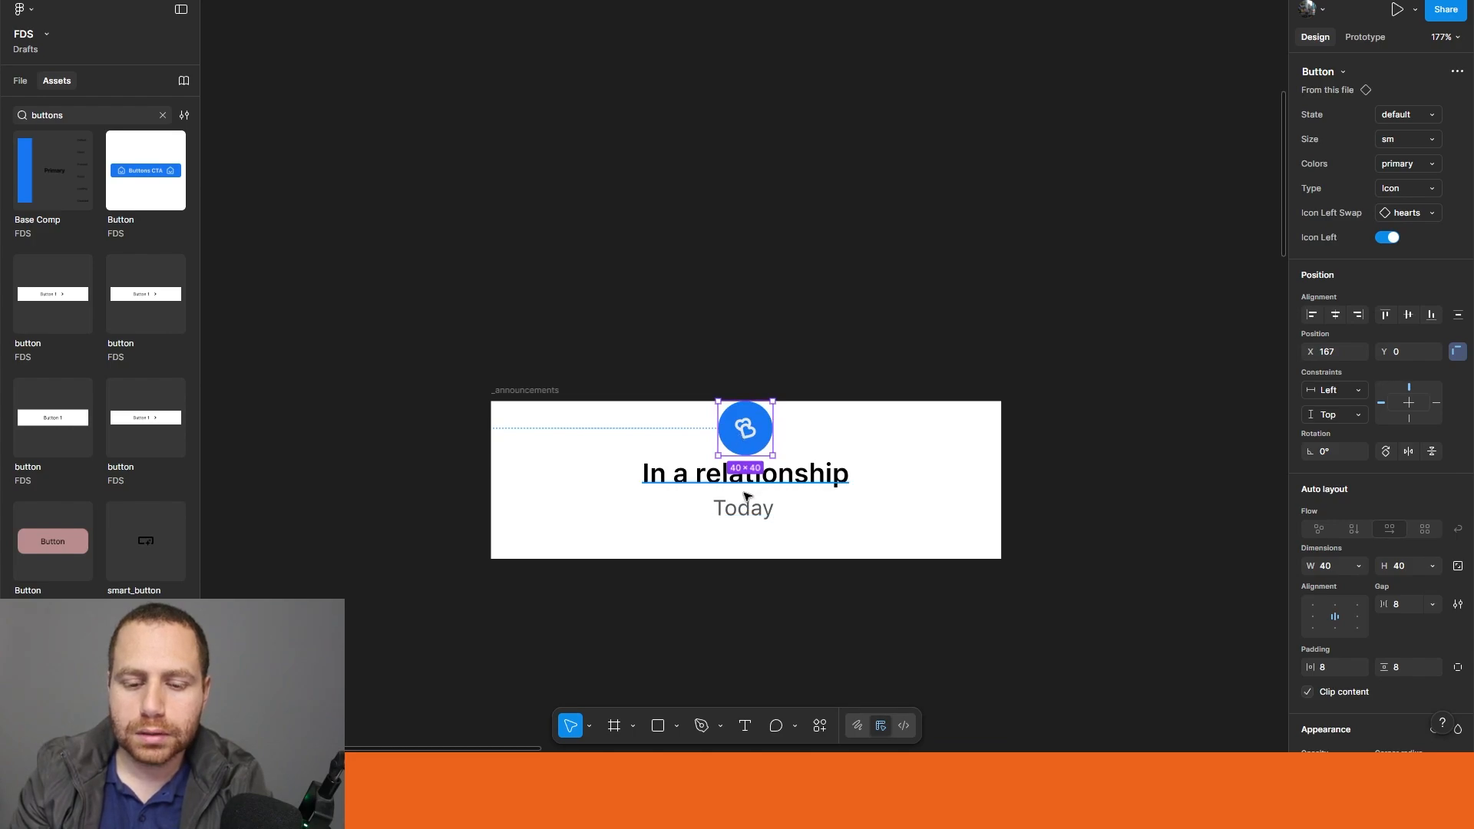
Step: Apply auto layout to the _announcements frame with a vertical flow
{"action": "left_click", "coordinate": [531, 392]}
{"action": "key", "text": "shift+a"}
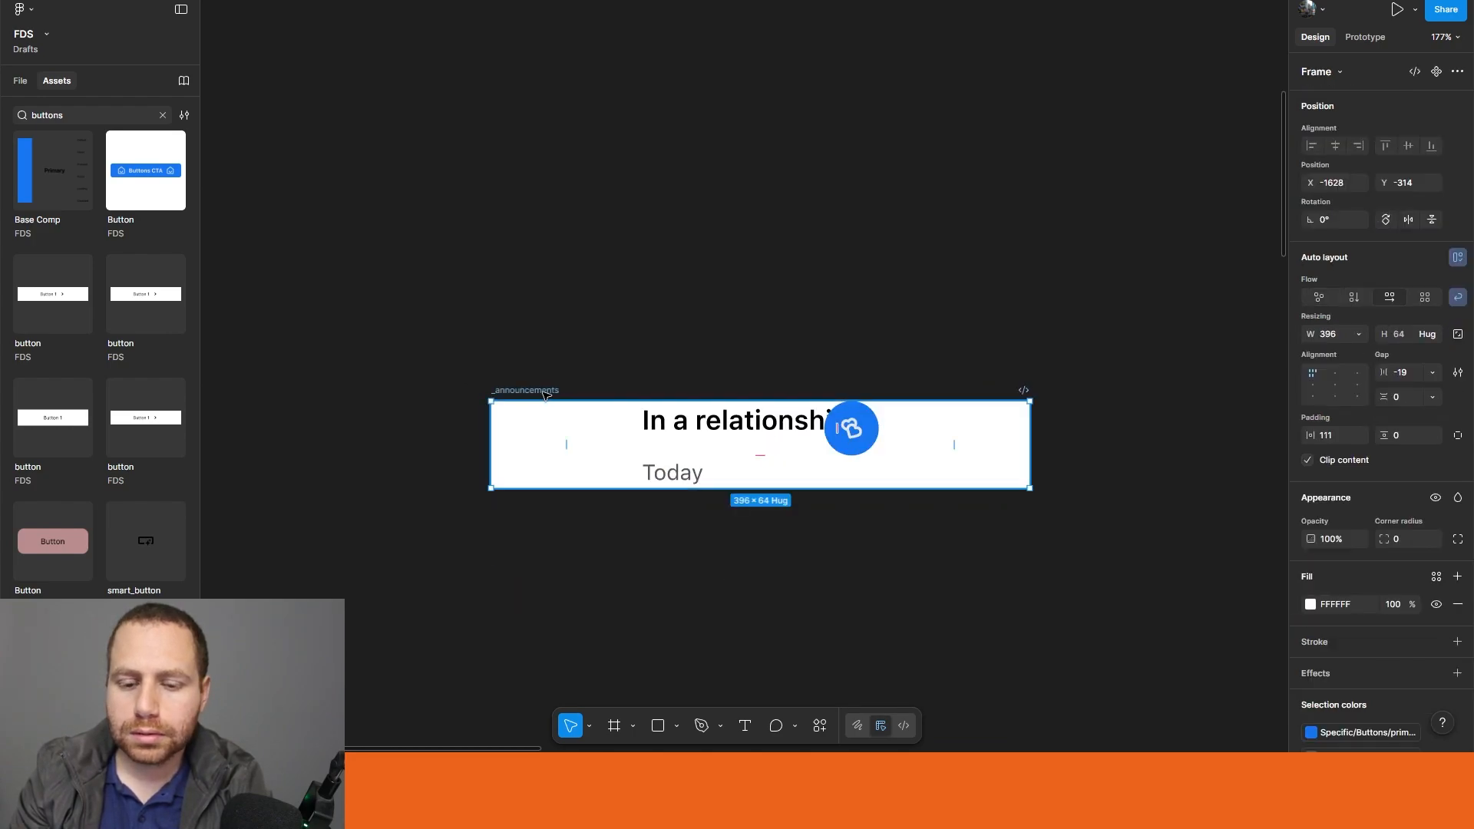
{"action": "left_click", "coordinate": [1353, 297]}
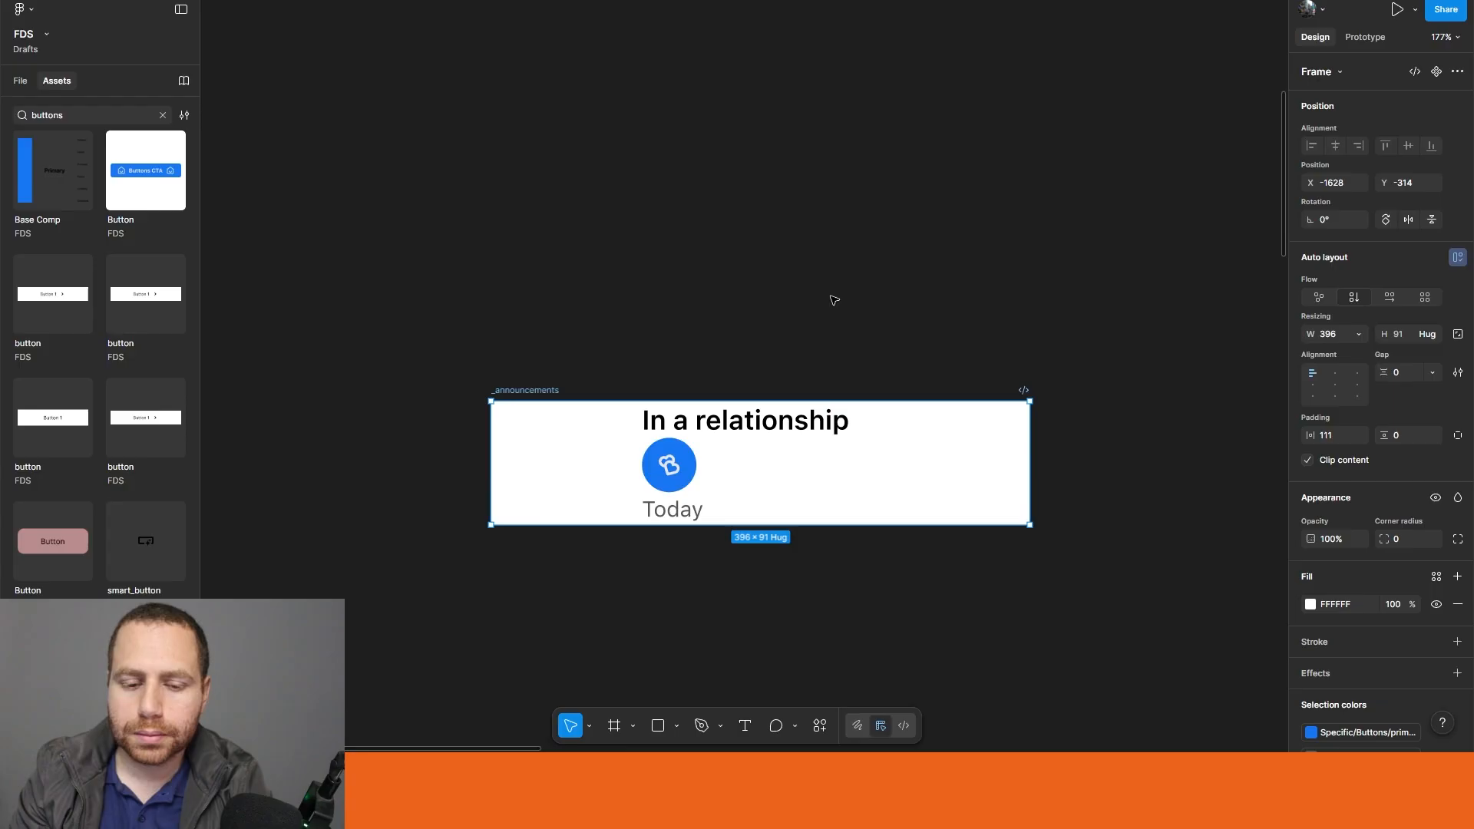
Step: Reorder the hearts button to the first place in the auto layout and align the frame's contents top center
{"action": "left_click_drag", "start_coordinate": [675, 478], "coordinate": [672, 426]}
{"action": "key", "text": "Escape"}
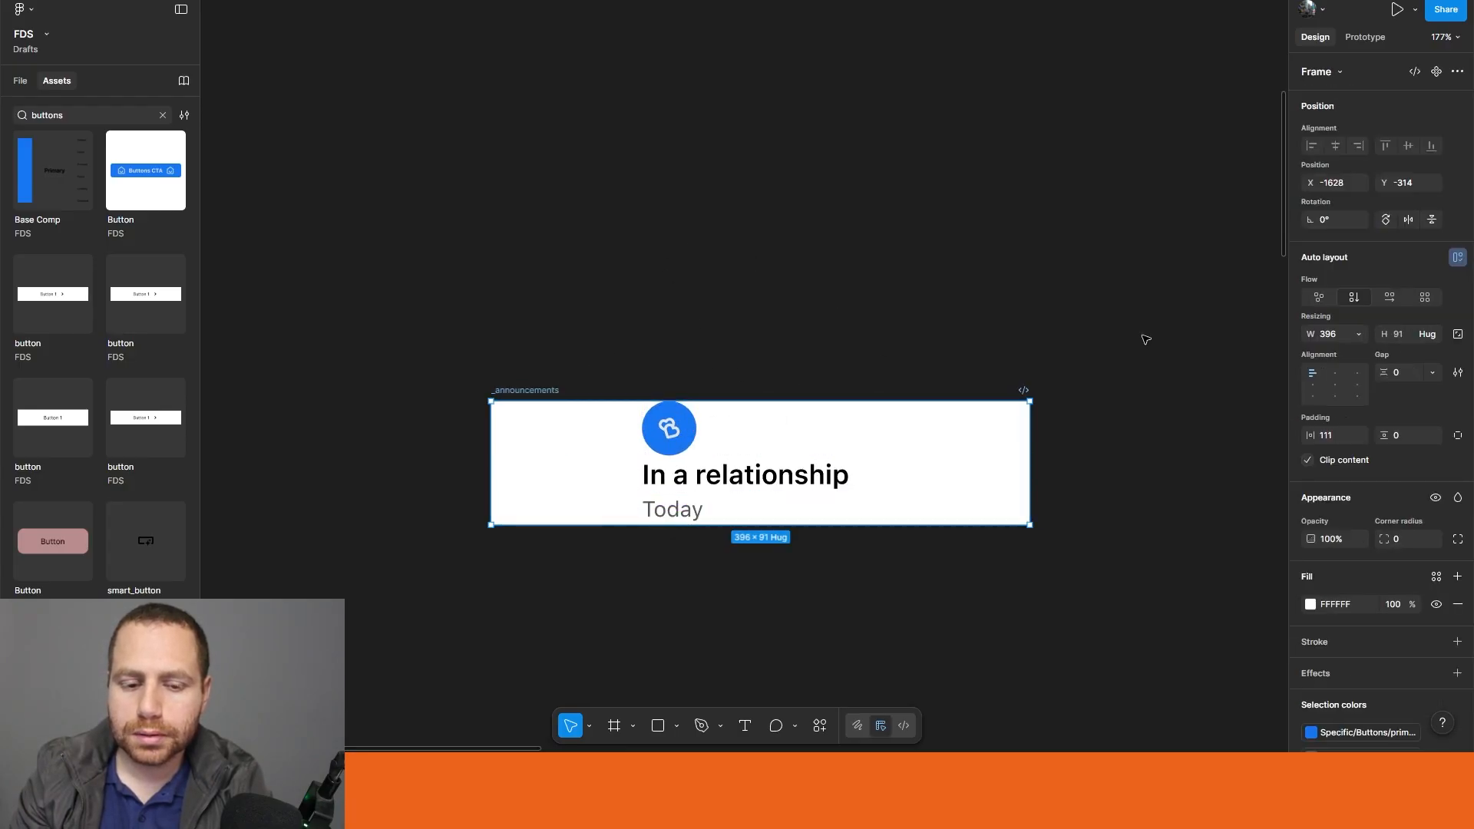
{"action": "left_click", "coordinate": [1336, 373]}
{"action": "left_click", "coordinate": [1060, 302]}
{"action": "left_click_drag", "start_coordinate": [1060, 303], "coordinate": [893, 195]}
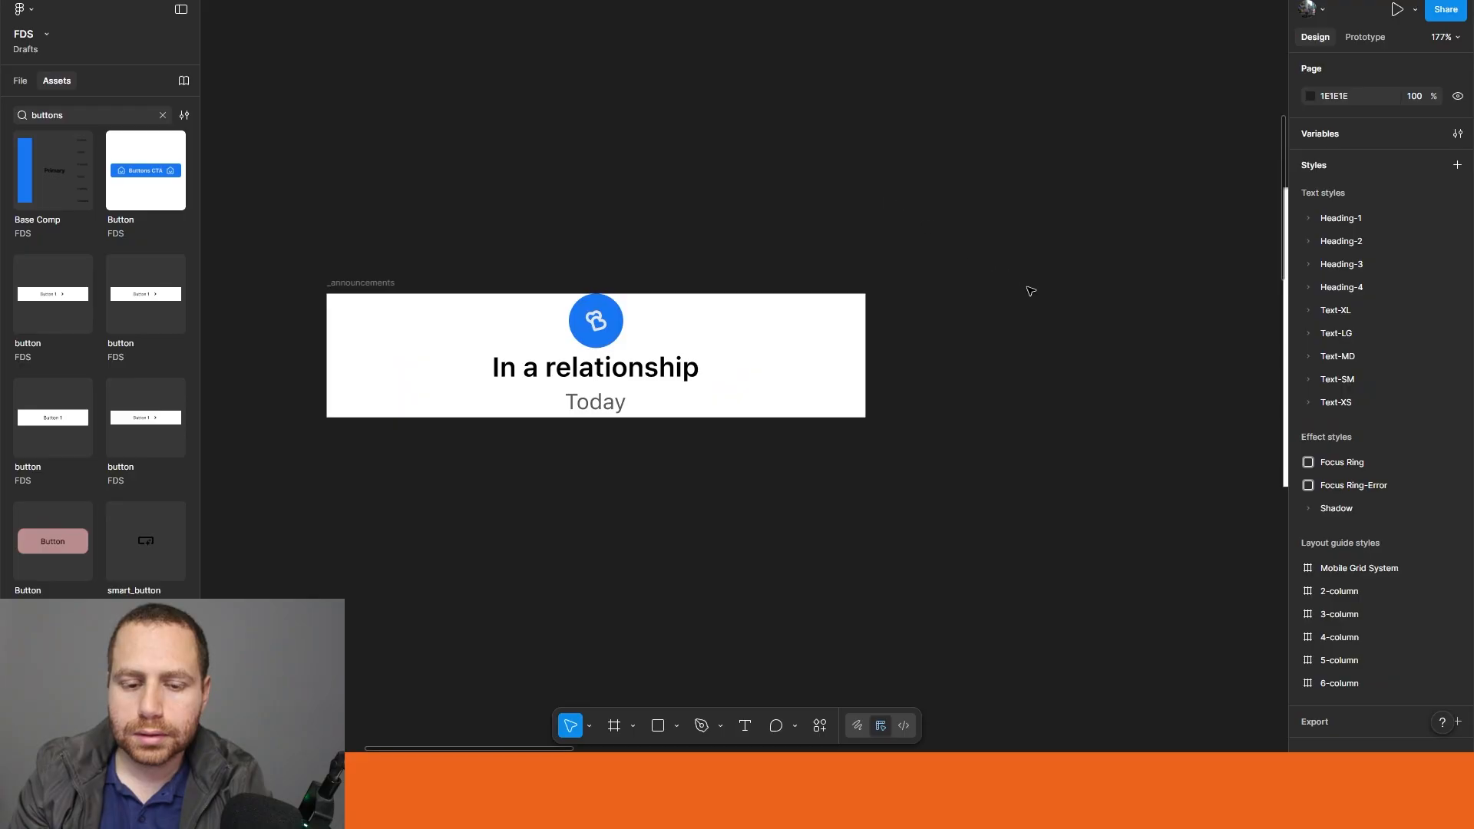
Step: Set the vertical gap between the items of the _announcements frame to 4
{"action": "scroll", "coordinate": [1030, 291], "scroll_direction": "down", "scroll_amount": 3}
{"action": "left_click", "coordinate": [890, 346]}
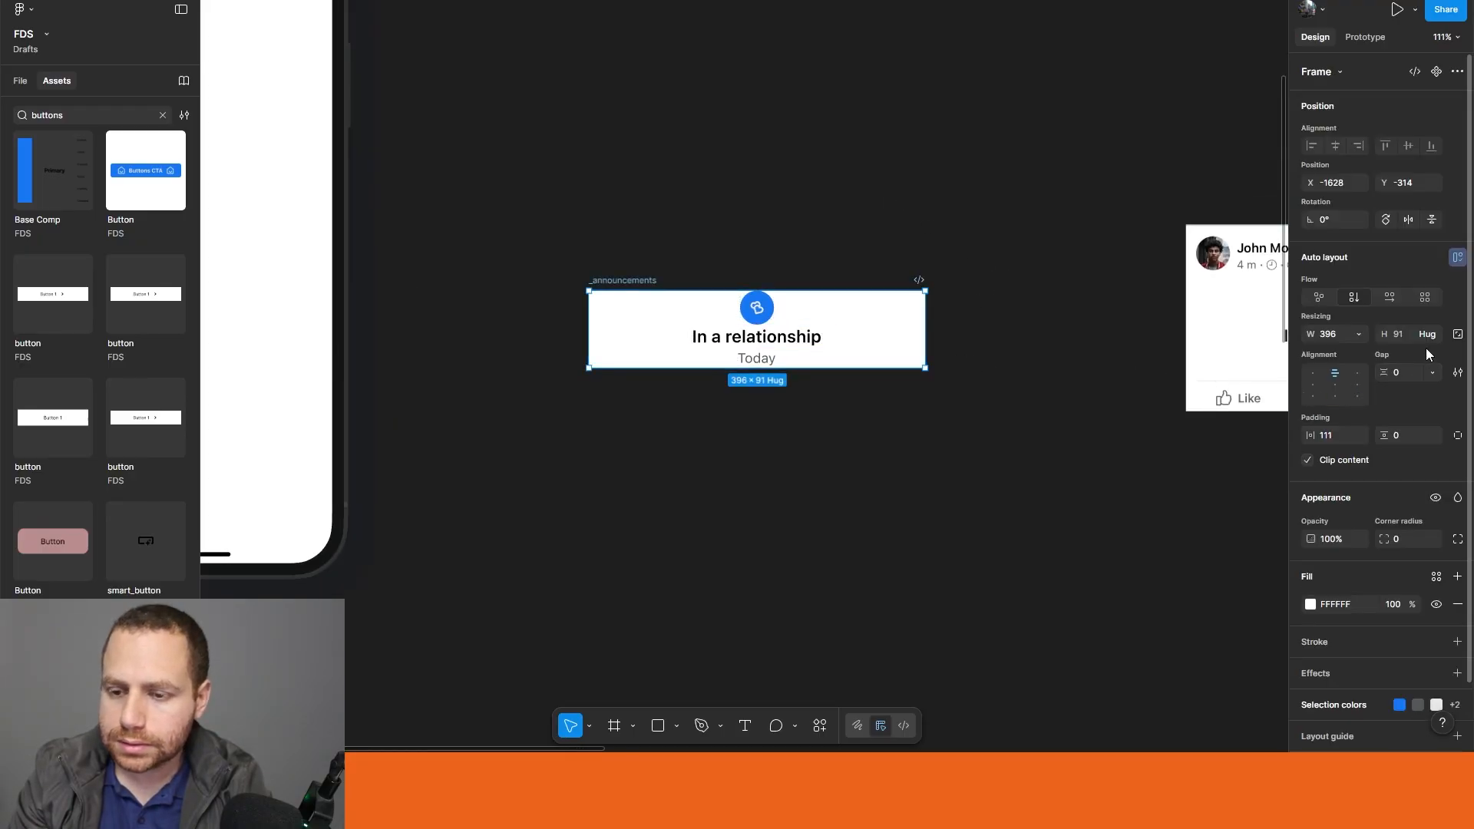
{"action": "left_click", "coordinate": [1405, 335]}
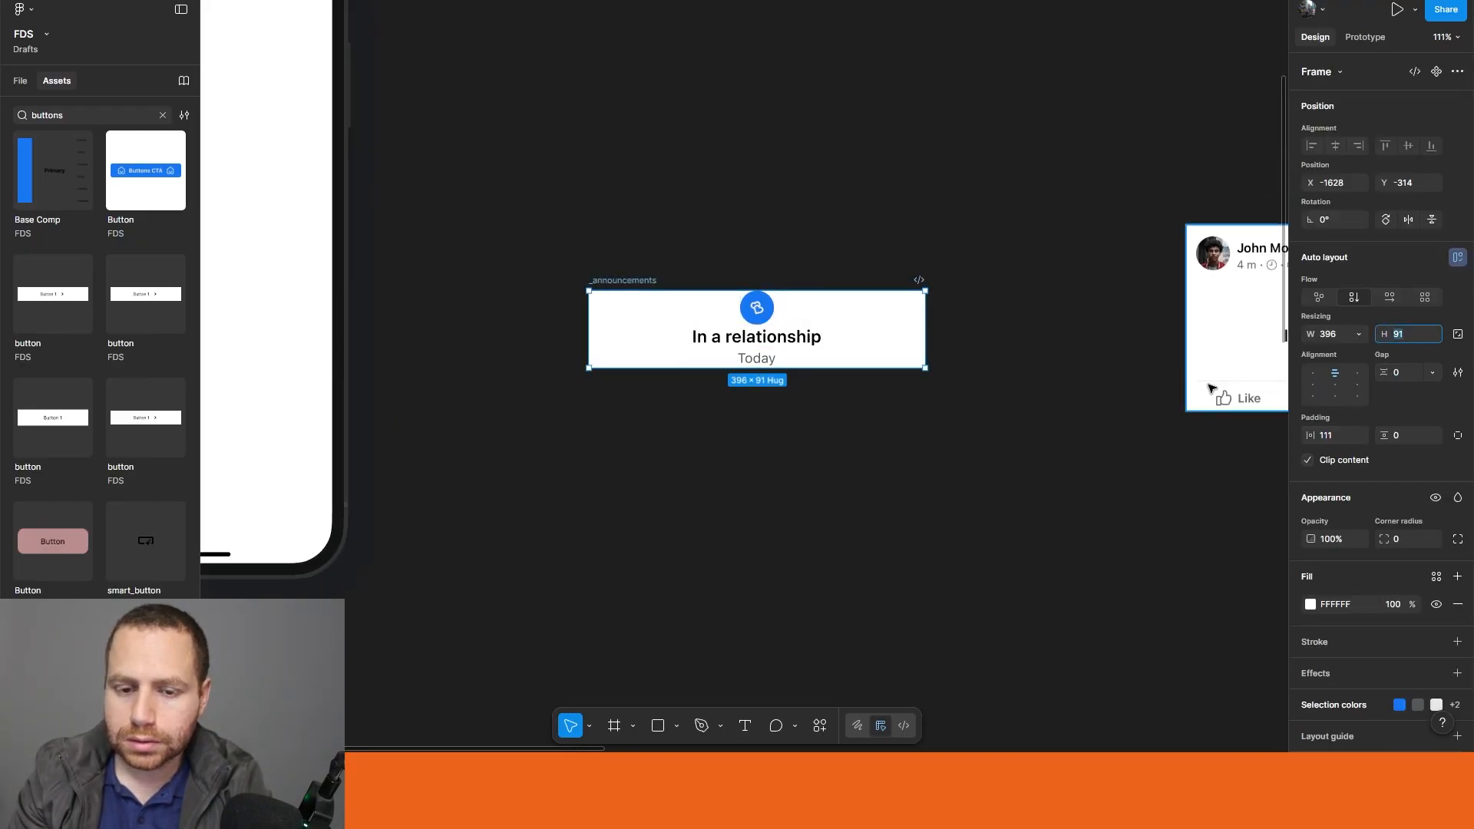
{"action": "left_click", "coordinate": [729, 340]}
{"action": "left_click", "coordinate": [813, 305]}
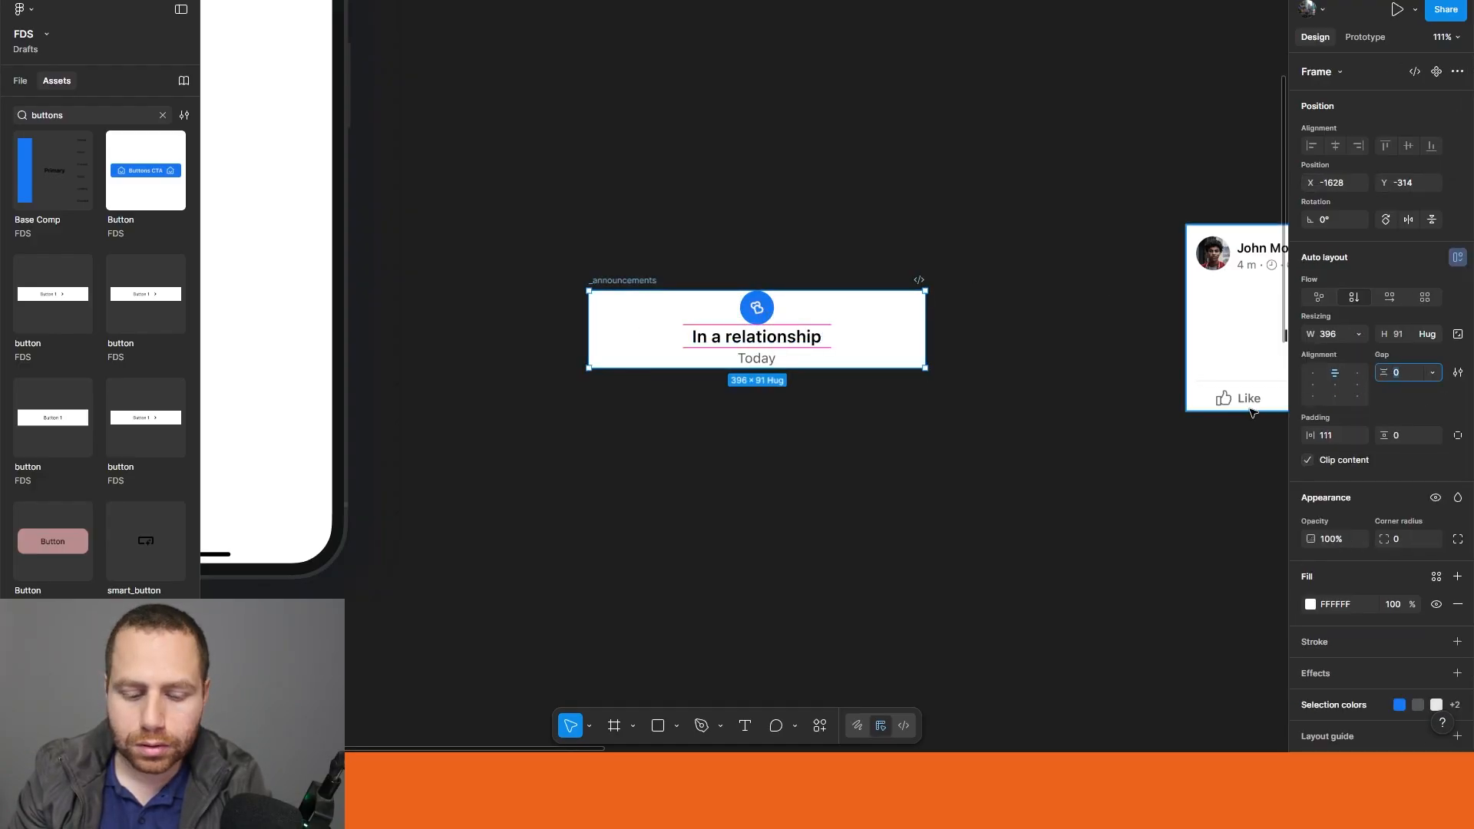
{"action": "left_click", "coordinate": [1045, 460]}
{"action": "left_click", "coordinate": [624, 280]}
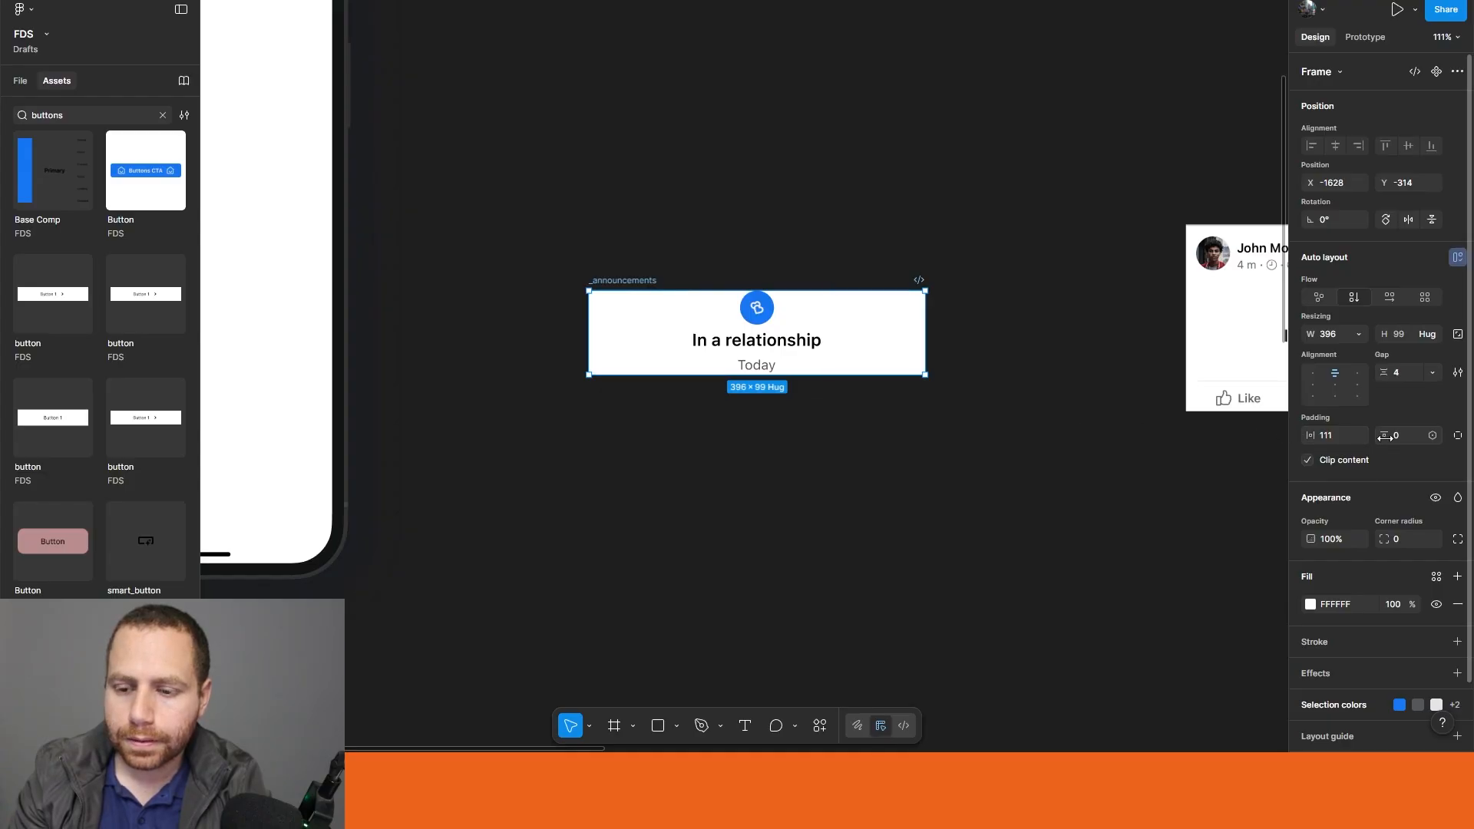
Step: Set the vertical padding of the _announcements frame to 9
{"action": "left_click_drag", "start_coordinate": [1385, 436], "coordinate": [1401, 438]}
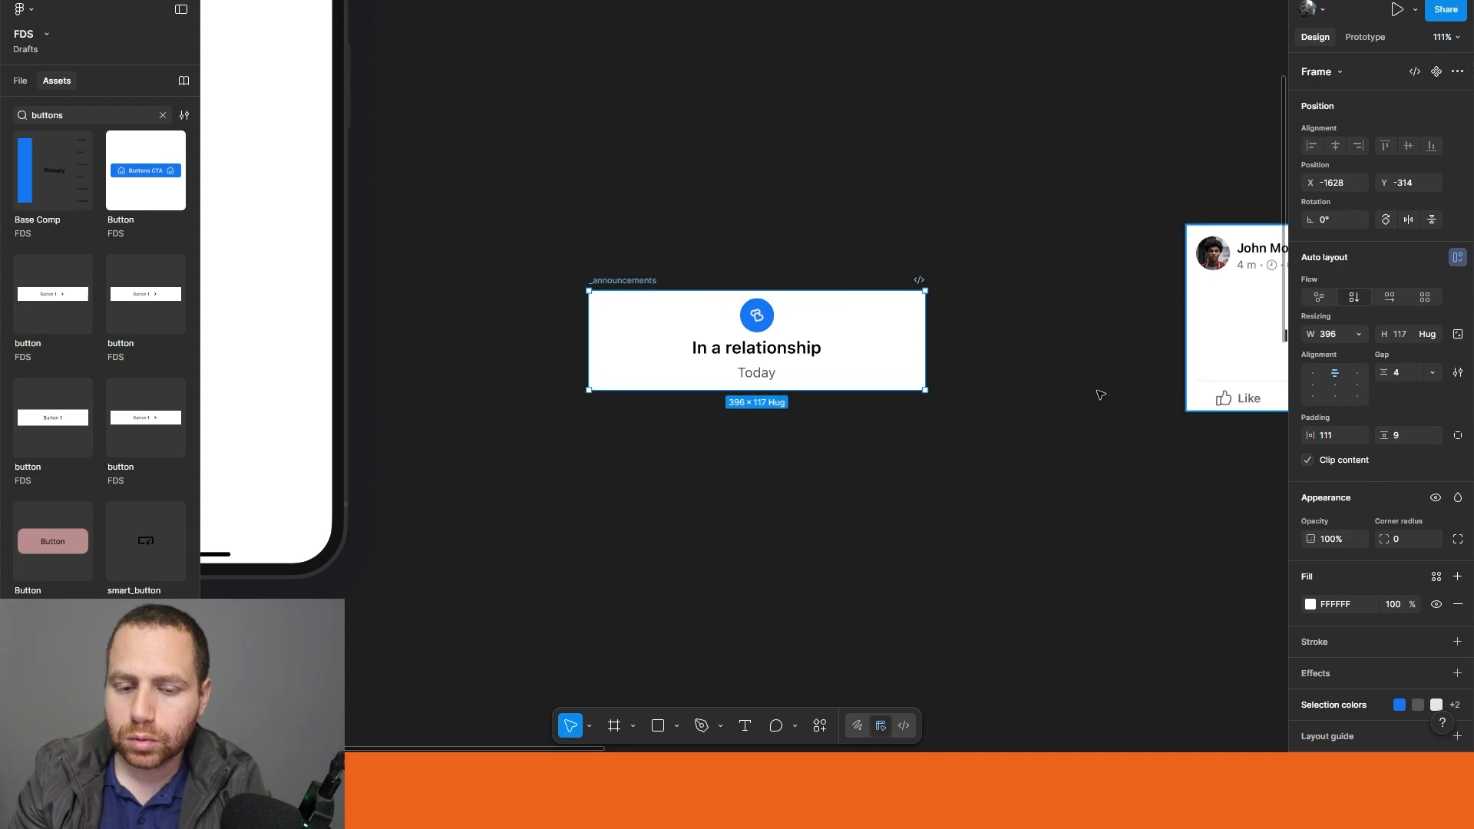
{"action": "left_click", "coordinate": [1032, 391]}
{"action": "left_click_drag", "start_coordinate": [1085, 291], "coordinate": [1013, 334]}
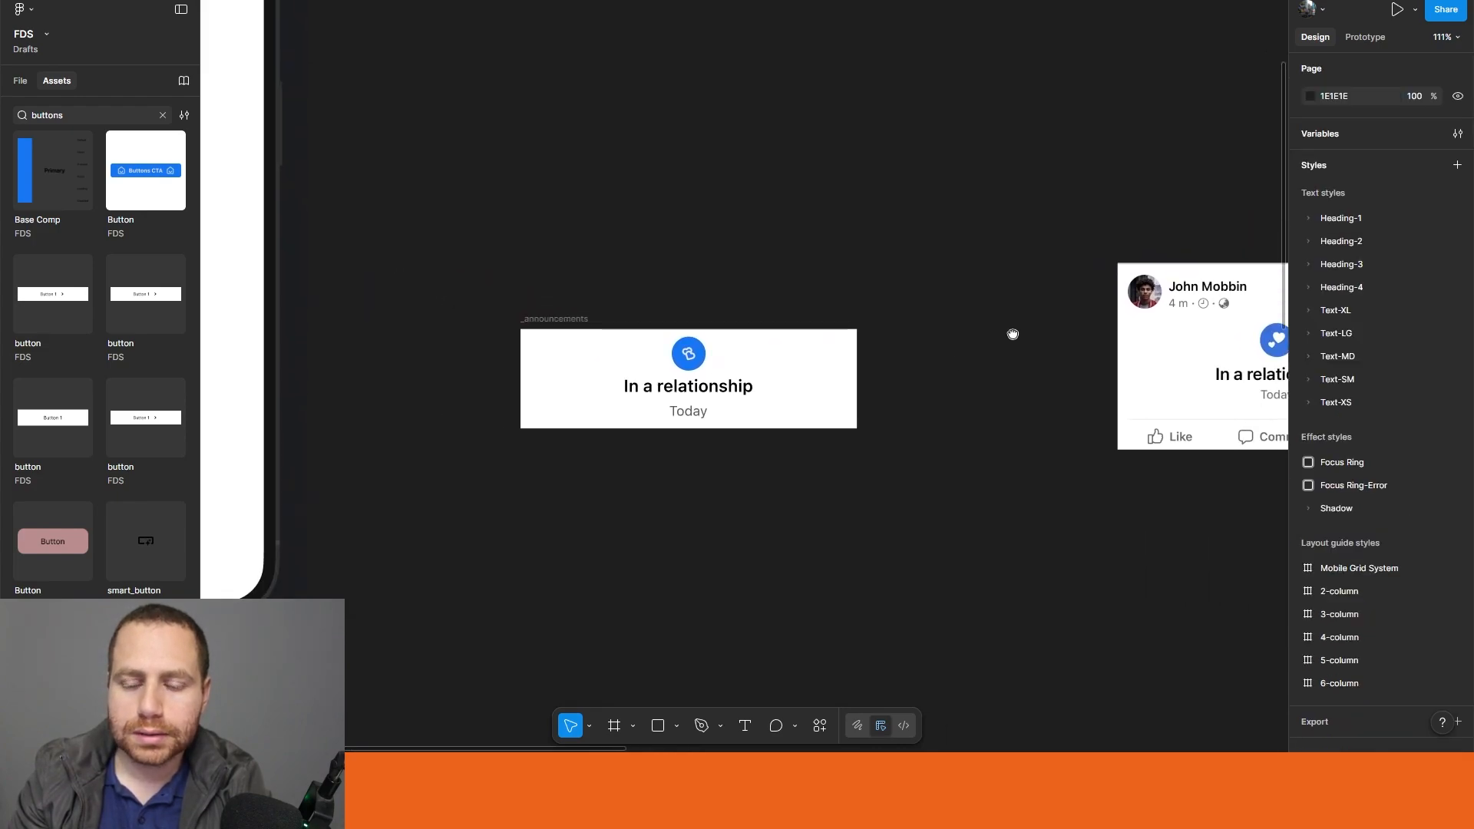
Step: Convert the _announcements frame into a component
{"action": "left_click_drag", "start_coordinate": [714, 271], "coordinate": [891, 274]}
{"action": "left_click", "coordinate": [743, 323]}
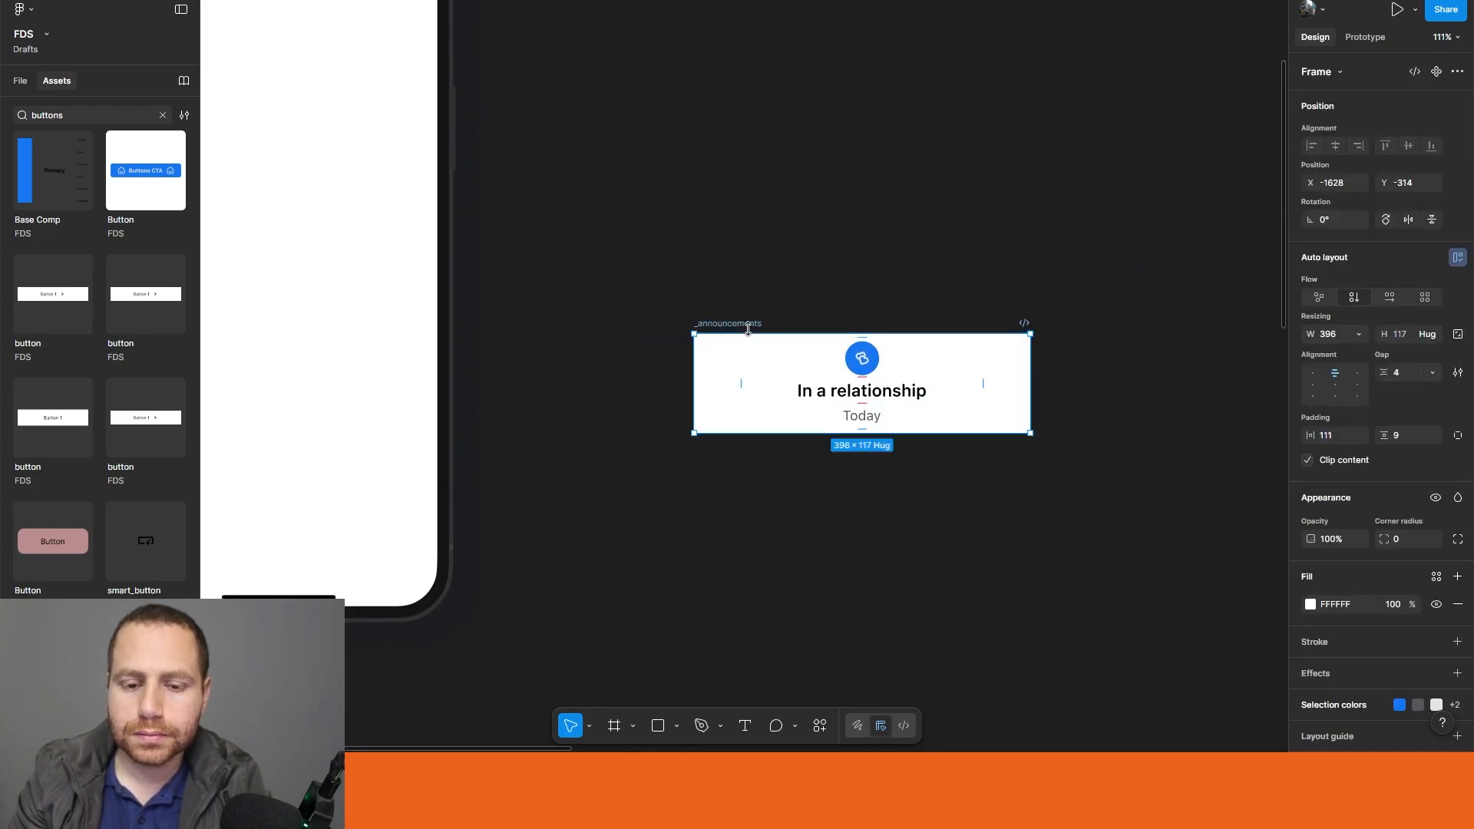
{"action": "key", "text": "ctrl+alt+k"}
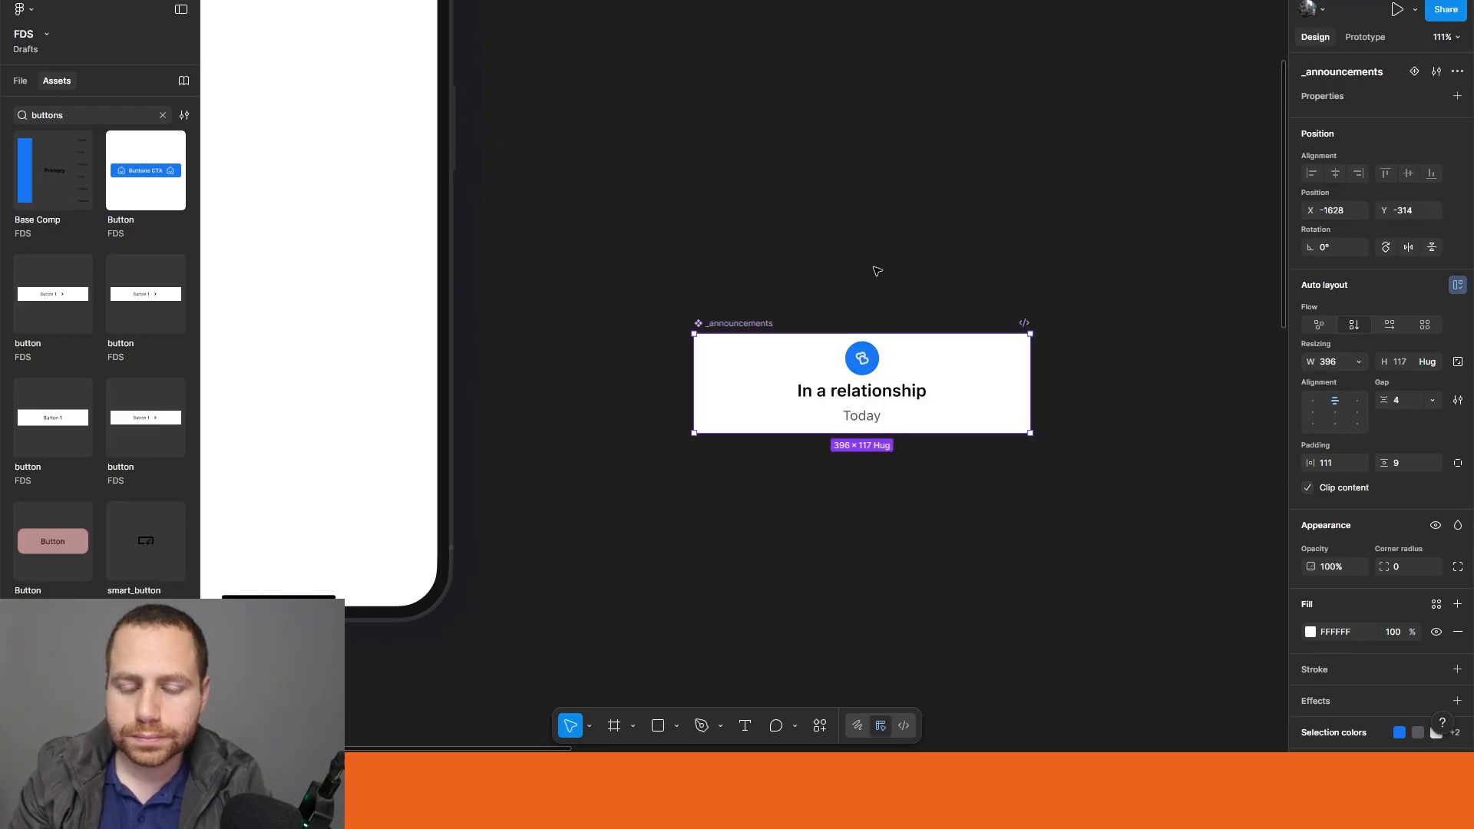
{"action": "key", "text": "Escape"}
{"action": "scroll", "coordinate": [1065, 415], "scroll_direction": "down", "scroll_amount": 5}
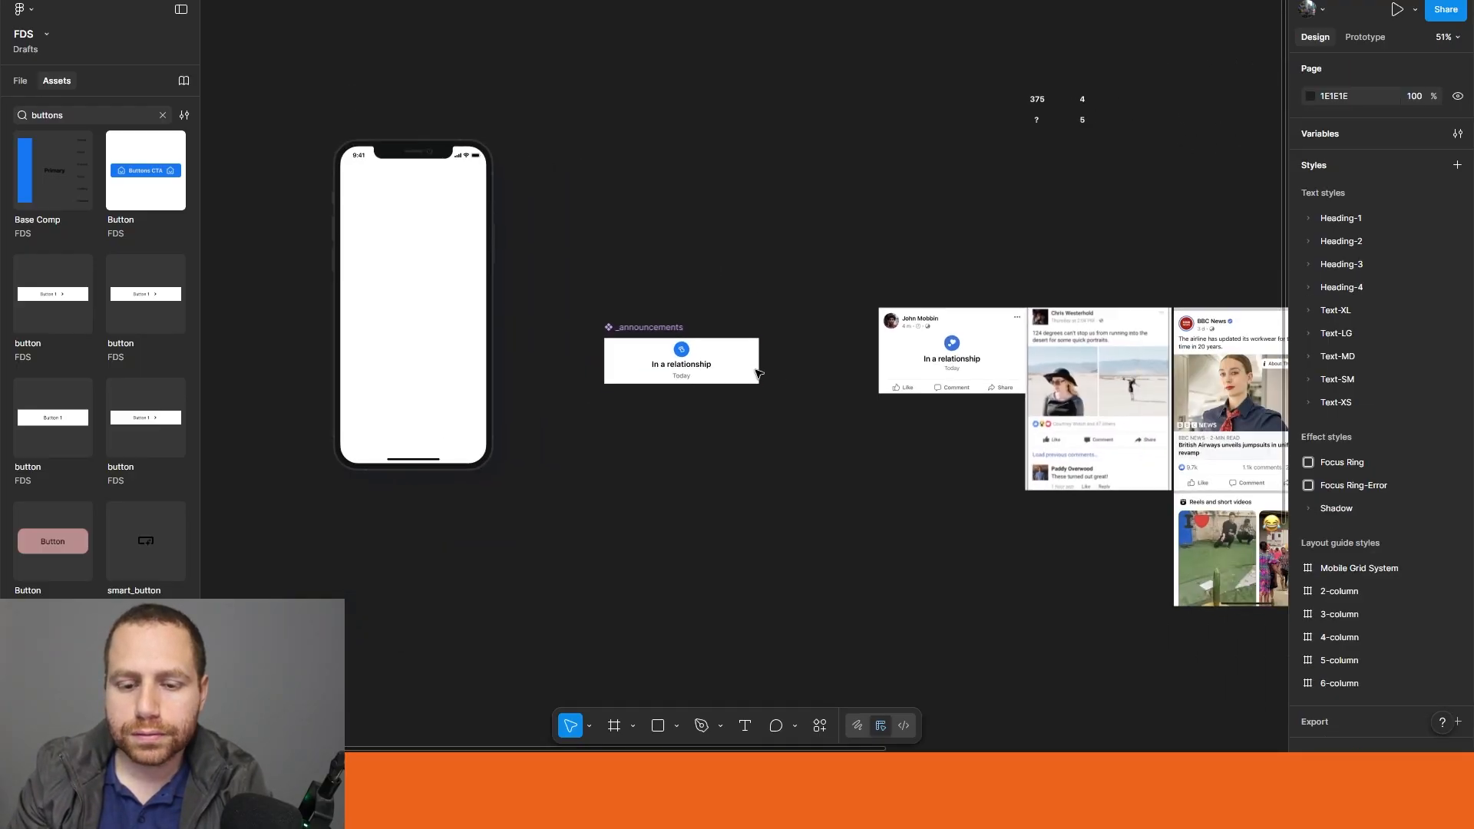
Step: Move the _announcements component into the Media-Post frame, placing it in the blank area below the header
{"action": "left_click", "coordinate": [637, 332]}
{"action": "scroll", "coordinate": [798, 326], "scroll_direction": "down", "scroll_amount": 2}
{"action": "left_click", "coordinate": [832, 306]}
{"action": "left_click_drag", "start_coordinate": [832, 306], "coordinate": [542, 304]}
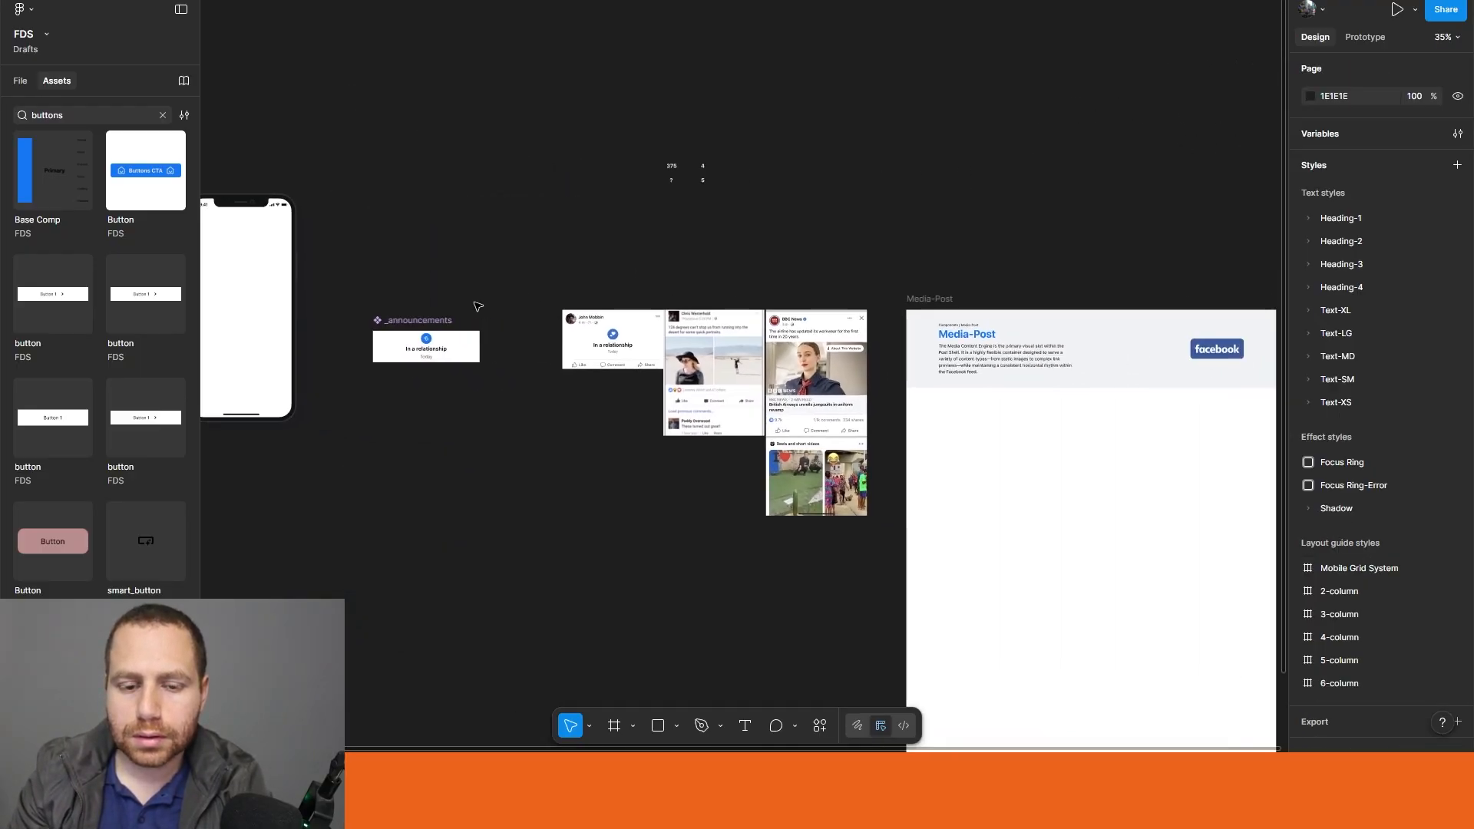
{"action": "left_click_drag", "start_coordinate": [399, 331], "coordinate": [1075, 433]}
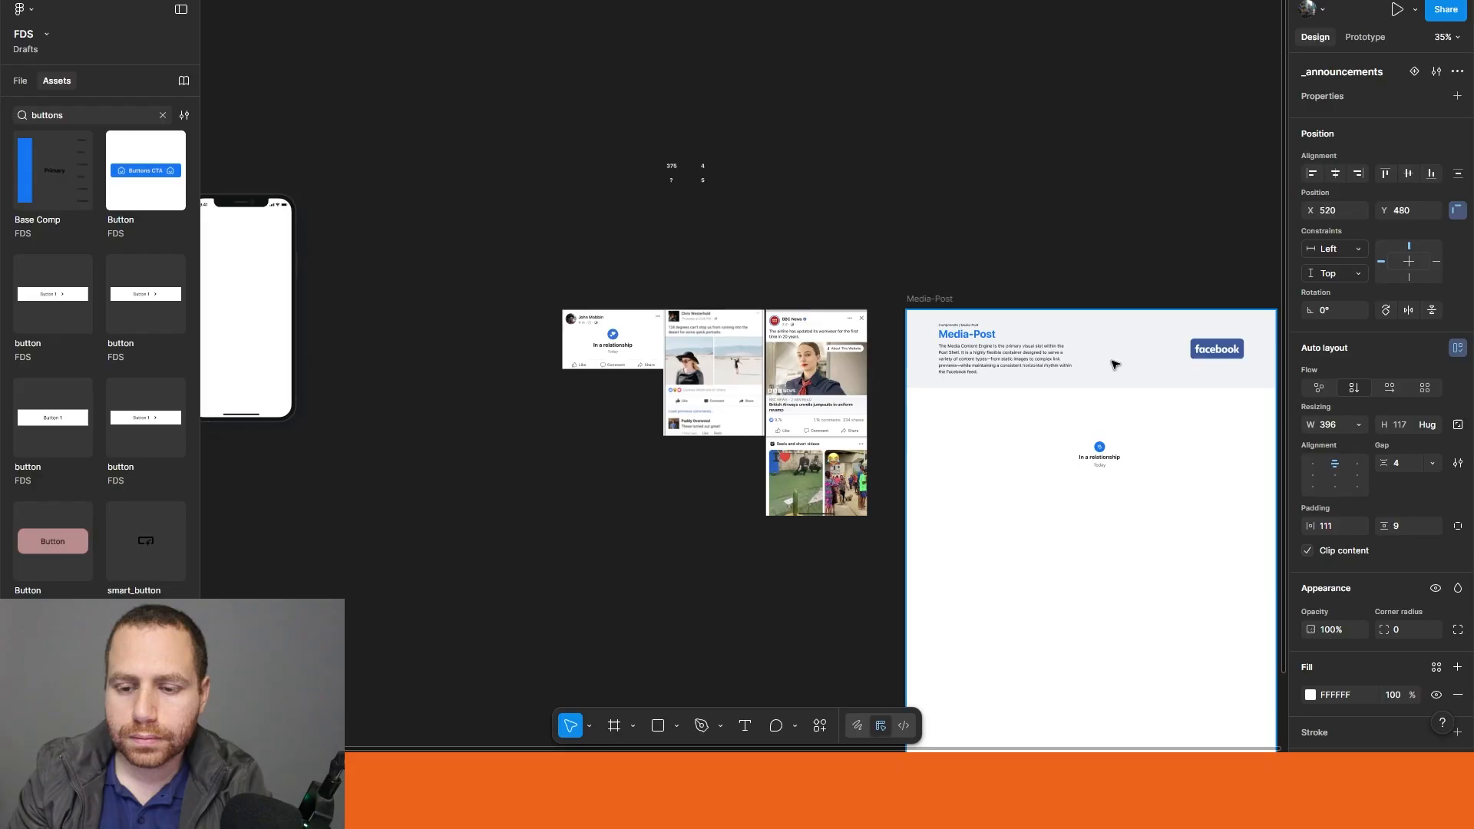
{"action": "scroll", "coordinate": [1112, 361], "scroll_direction": "right", "scroll_amount": 5}
{"action": "scroll", "coordinate": [1113, 362], "scroll_direction": "down", "scroll_amount": 1}
{"action": "left_click_drag", "start_coordinate": [725, 423], "coordinate": [716, 415]}
{"action": "left_click", "coordinate": [674, 156]}
{"action": "scroll", "coordinate": [422, 248], "scroll_direction": "left", "scroll_amount": 6}
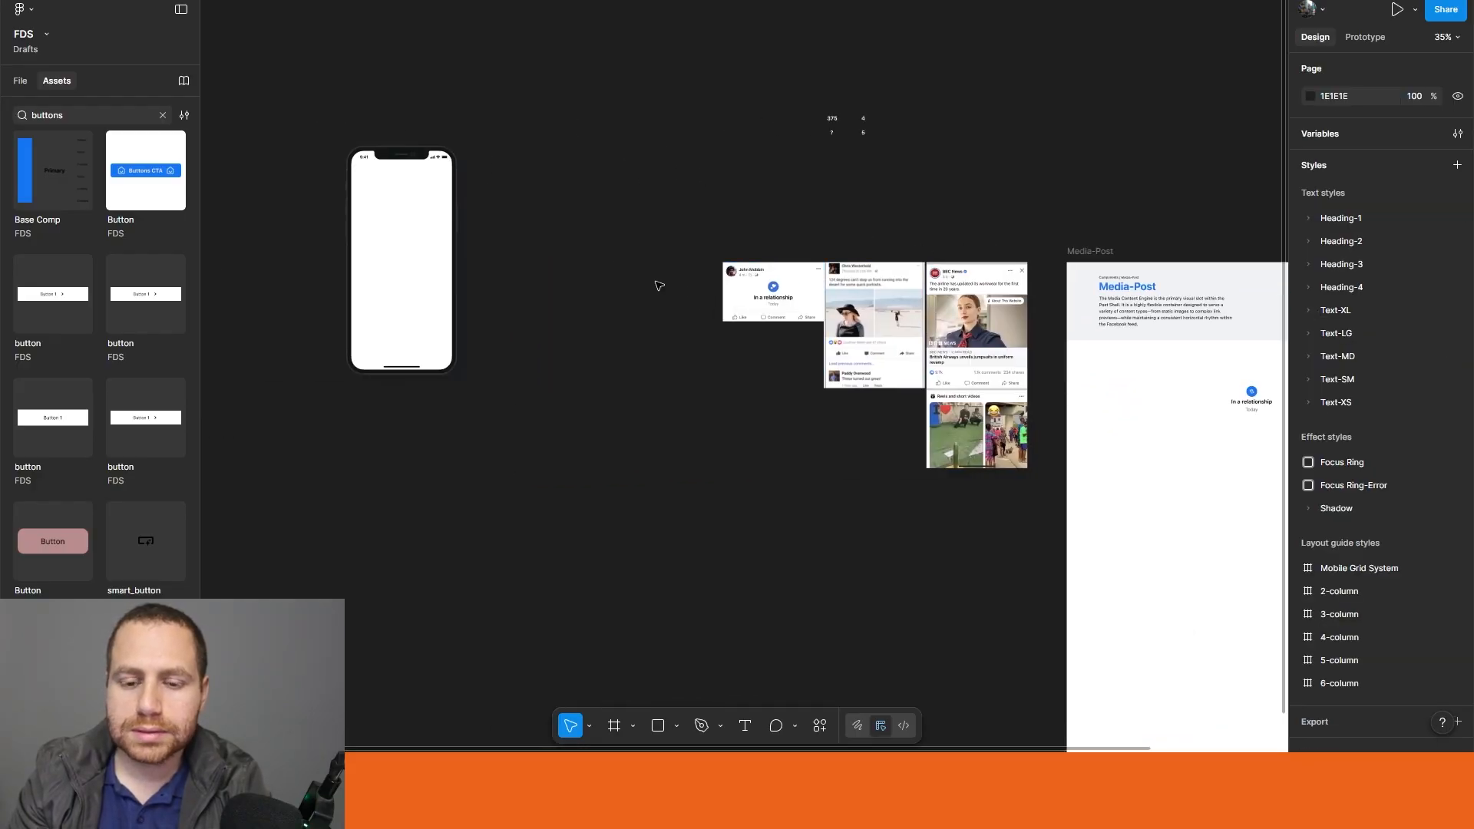
Step: Draw a new frame about 375 × 116 beside the iPhone mockup, named _announcements
{"action": "scroll", "coordinate": [615, 281], "scroll_direction": "up", "scroll_amount": 3, "text": "ctrl"}
{"action": "scroll", "coordinate": [609, 289], "scroll_direction": "left", "scroll_amount": 5}
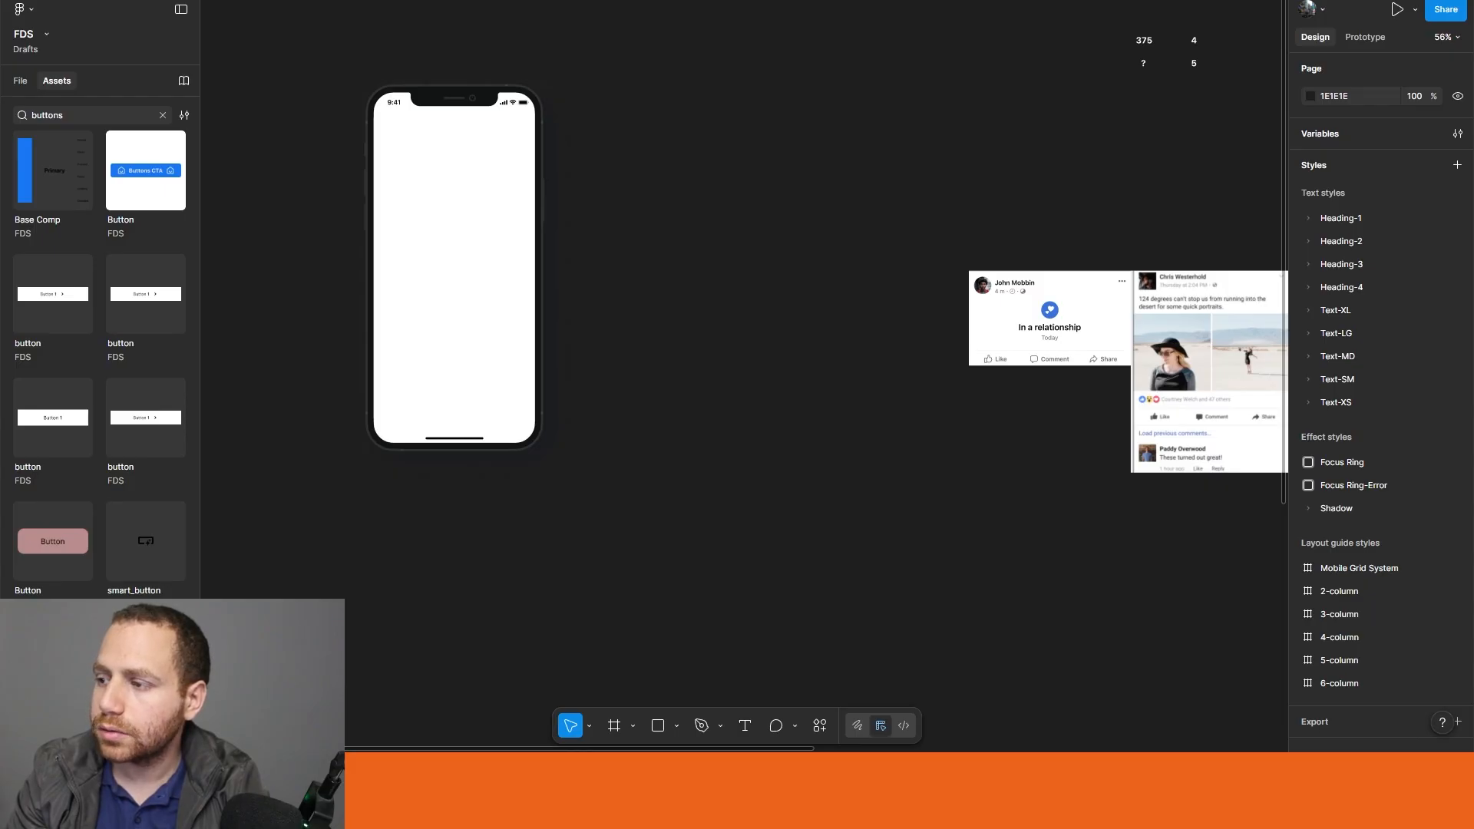
{"action": "key", "text": "f"}
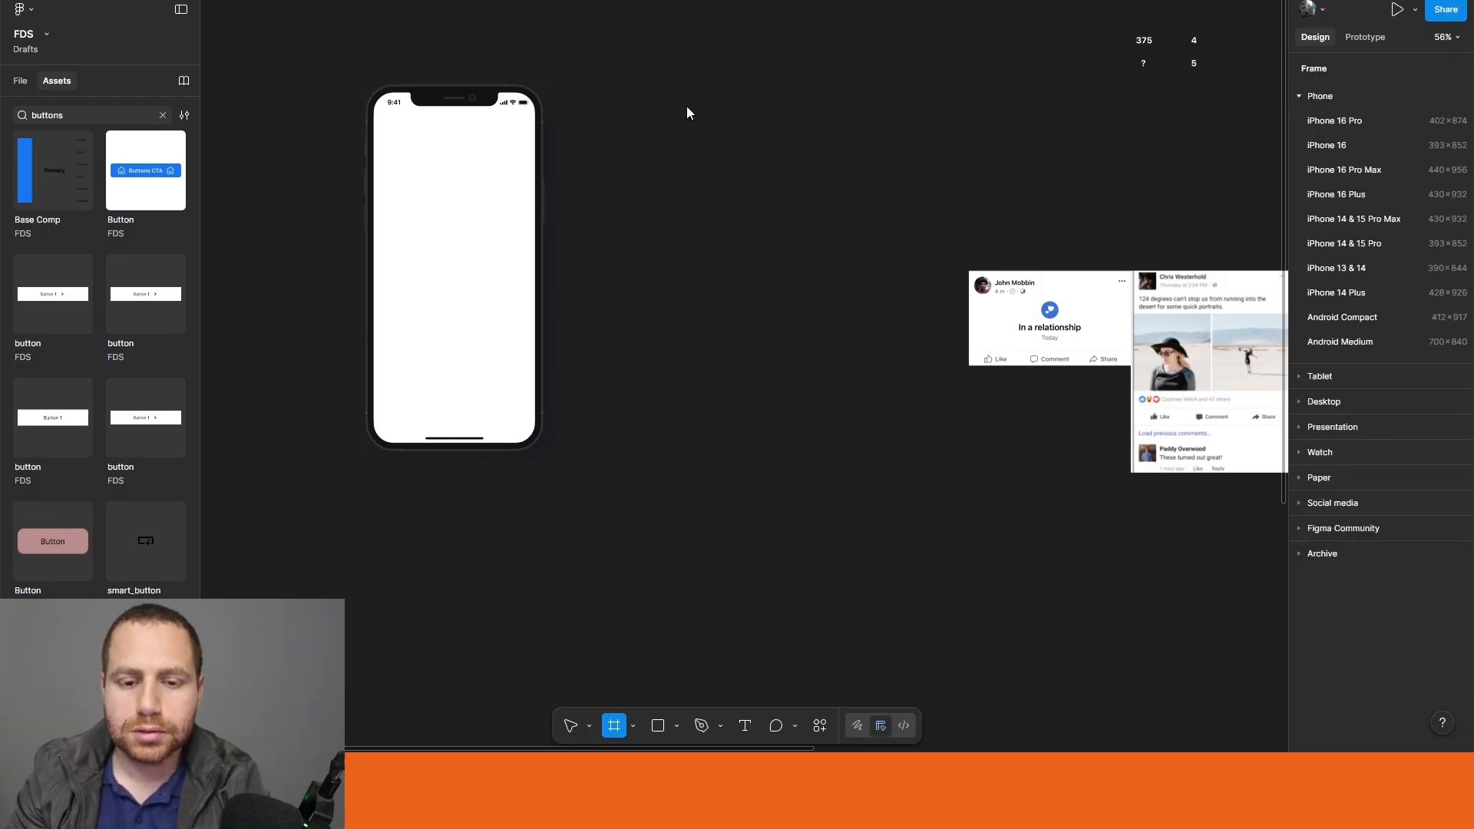
{"action": "left_click_drag", "start_coordinate": [618, 92], "coordinate": [780, 142]}
{"action": "scroll", "coordinate": [822, 155], "scroll_direction": "up", "scroll_amount": 2}
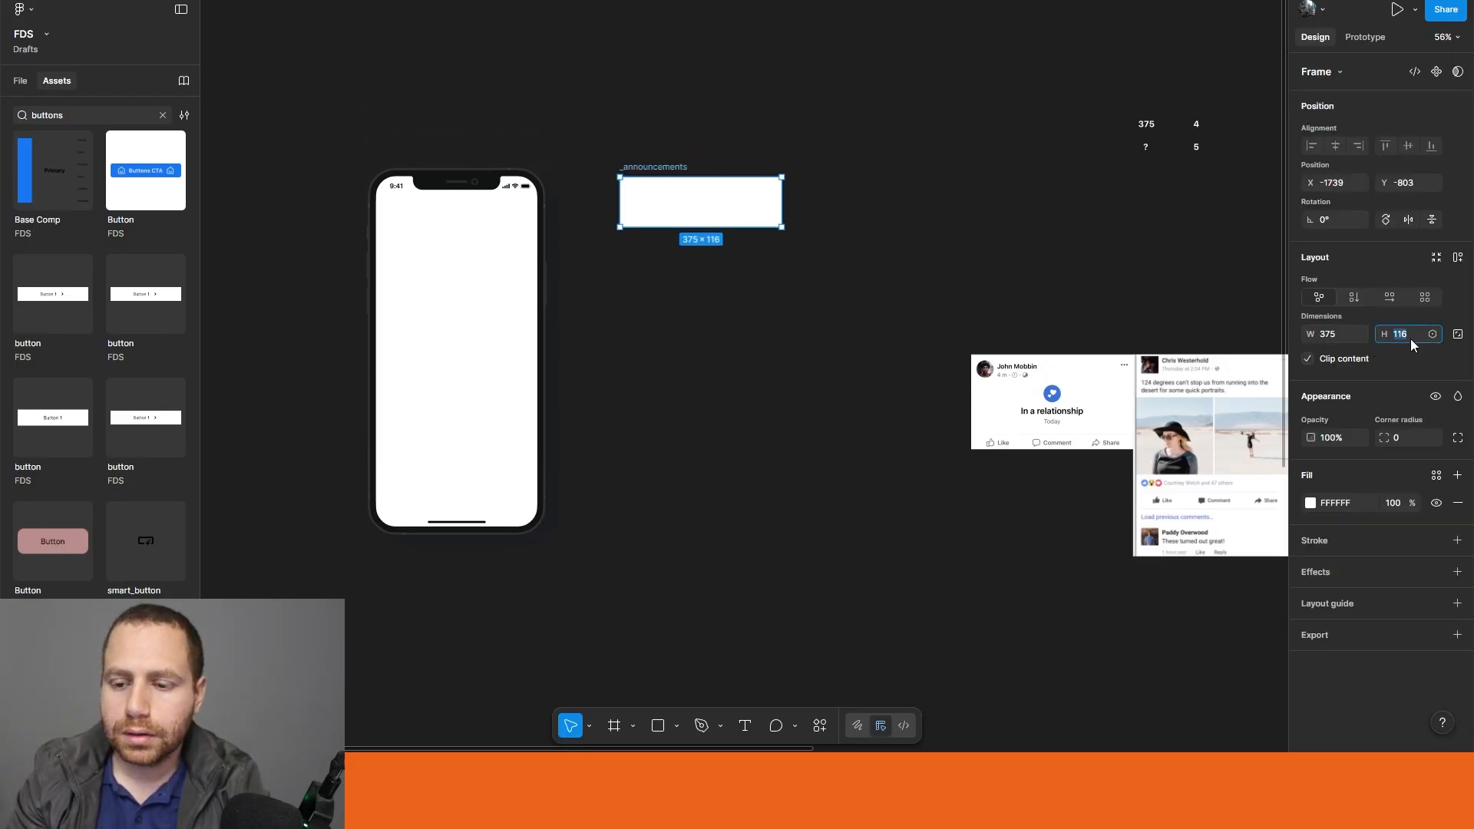
Step: Set the height of the new frame beside the iPhone mockup to 273
{"action": "type", "text": "27"}
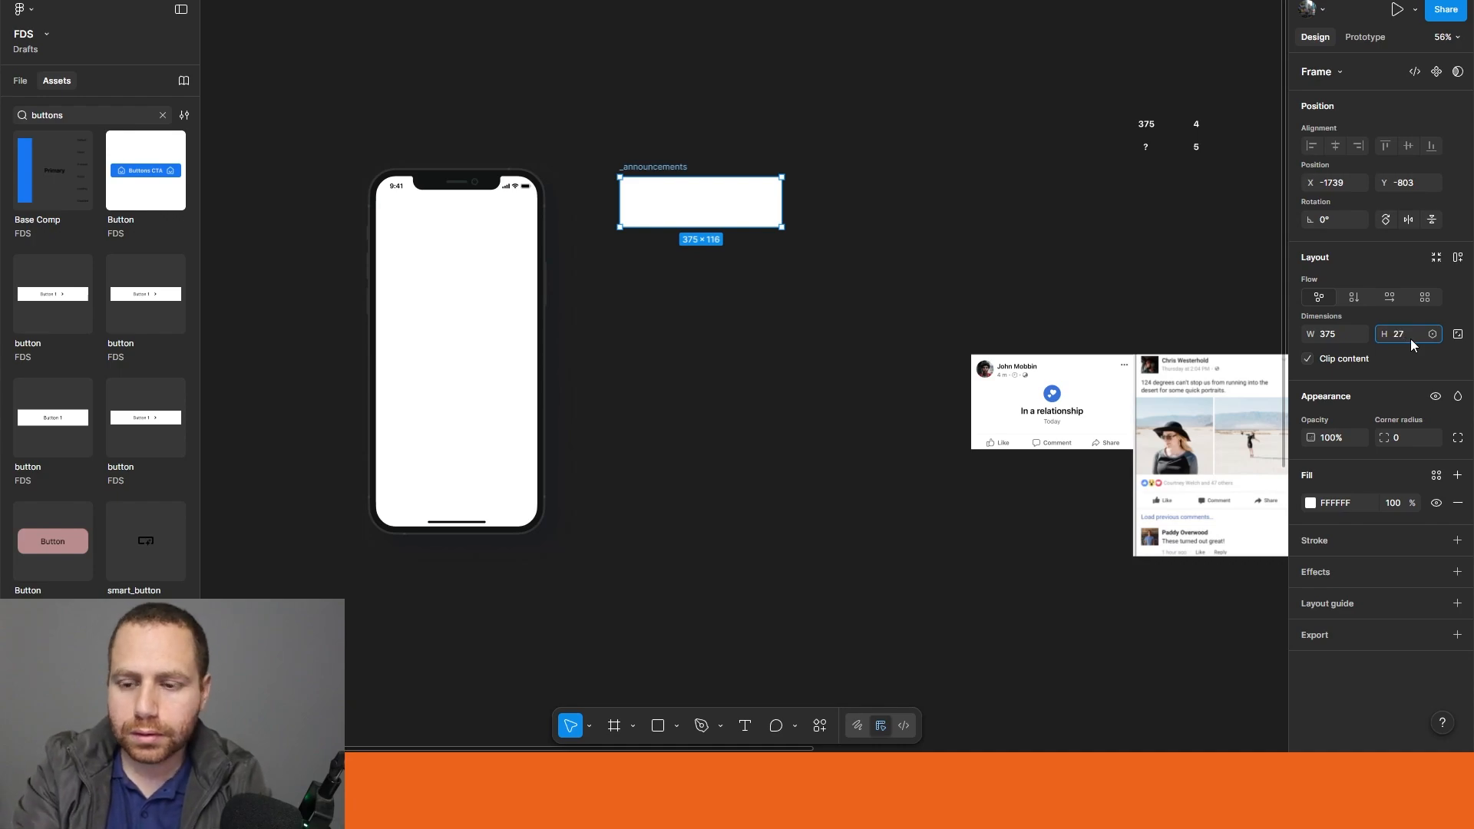
{"action": "type", "text": "3"}
{"action": "key", "text": "Return"}
{"action": "scroll", "coordinate": [656, 268], "scroll_direction": "up", "scroll_amount": 3}
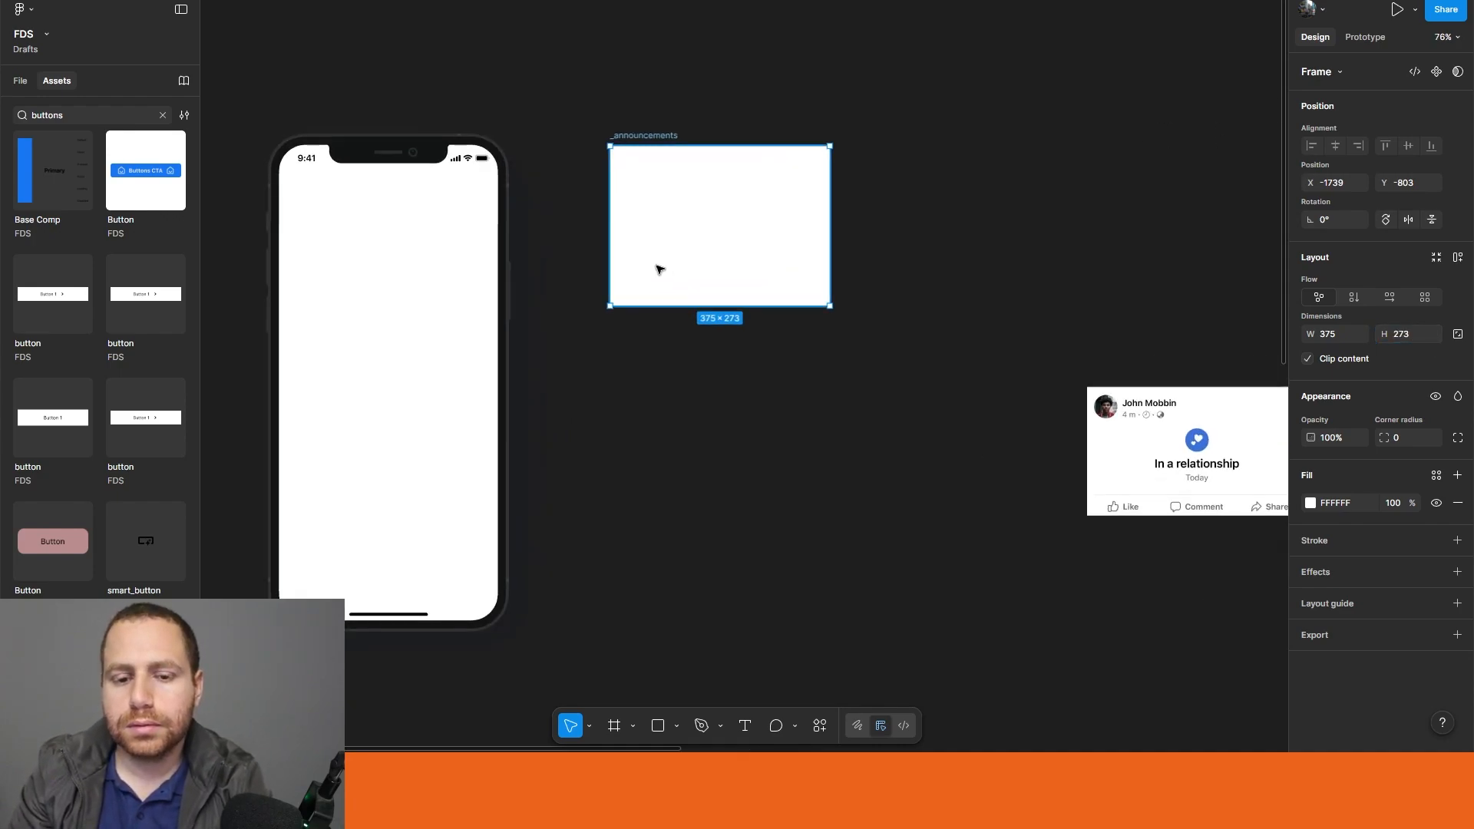
Step: Launch the Unsplash plugin for the blank 375 × 273 _announcements frame and search its photos for food
{"action": "left_click", "coordinate": [820, 725]}
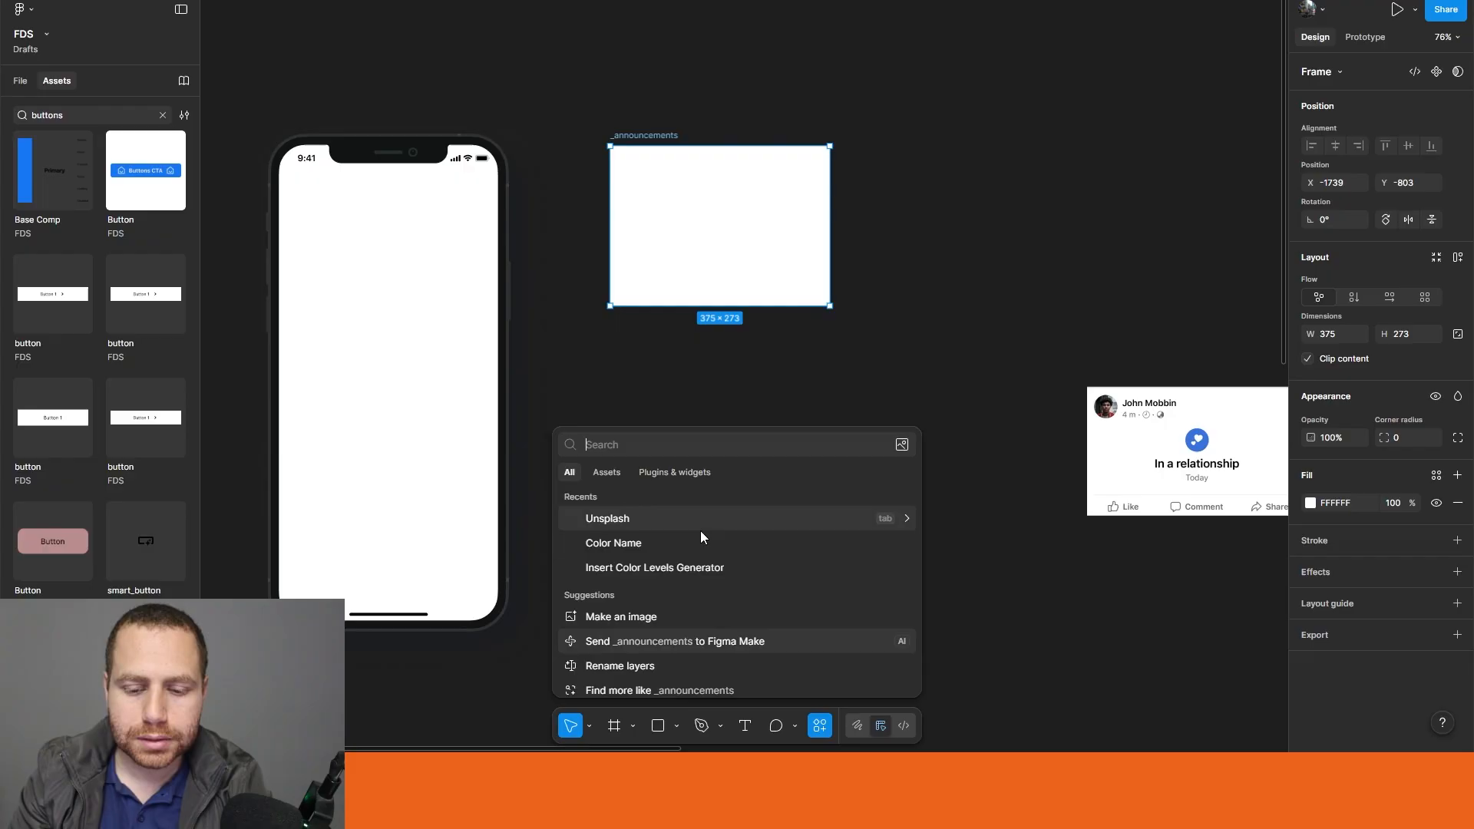
{"action": "key", "text": "Escape"}
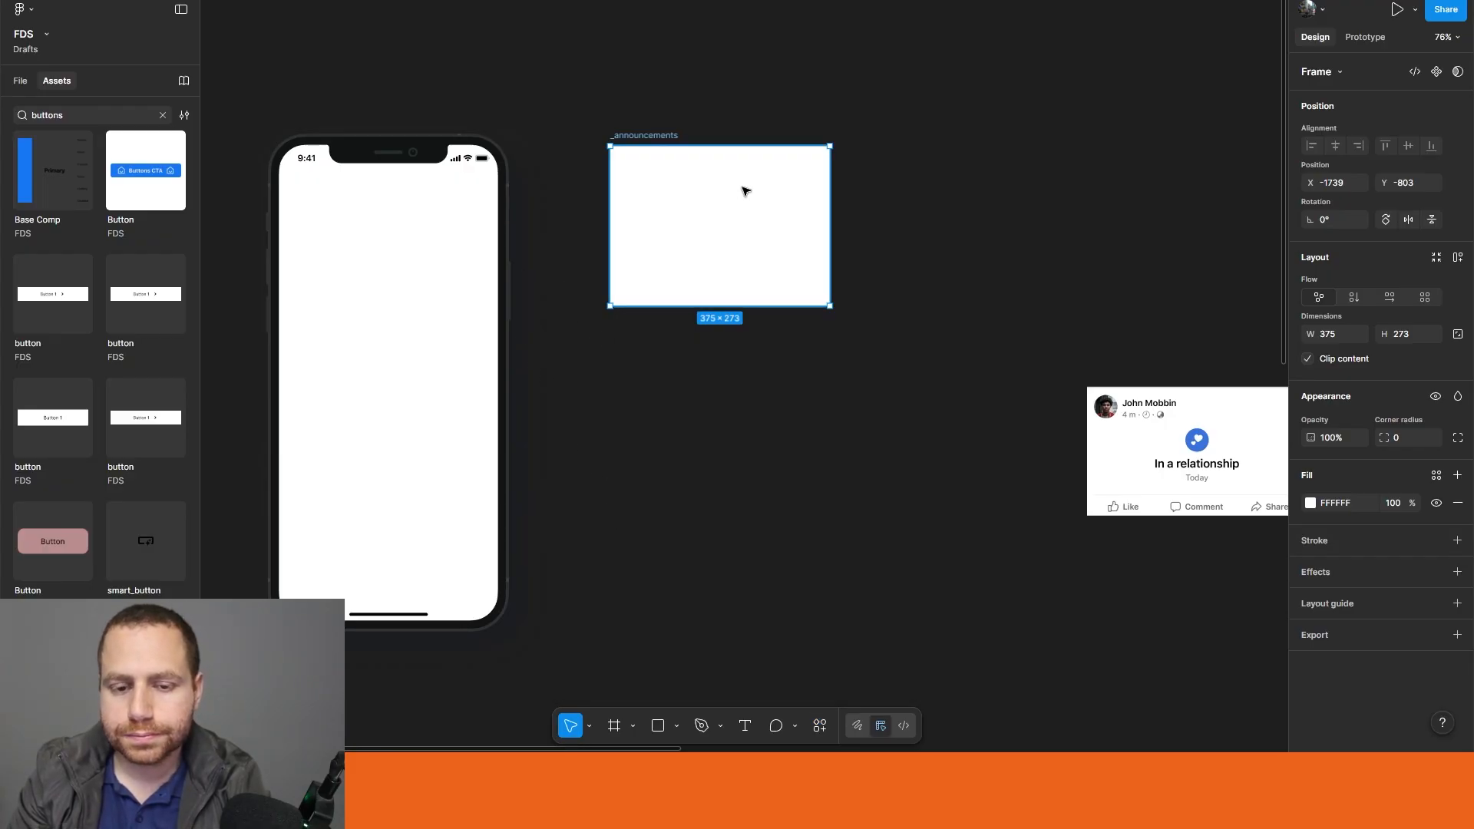
{"action": "left_click", "coordinate": [888, 147]}
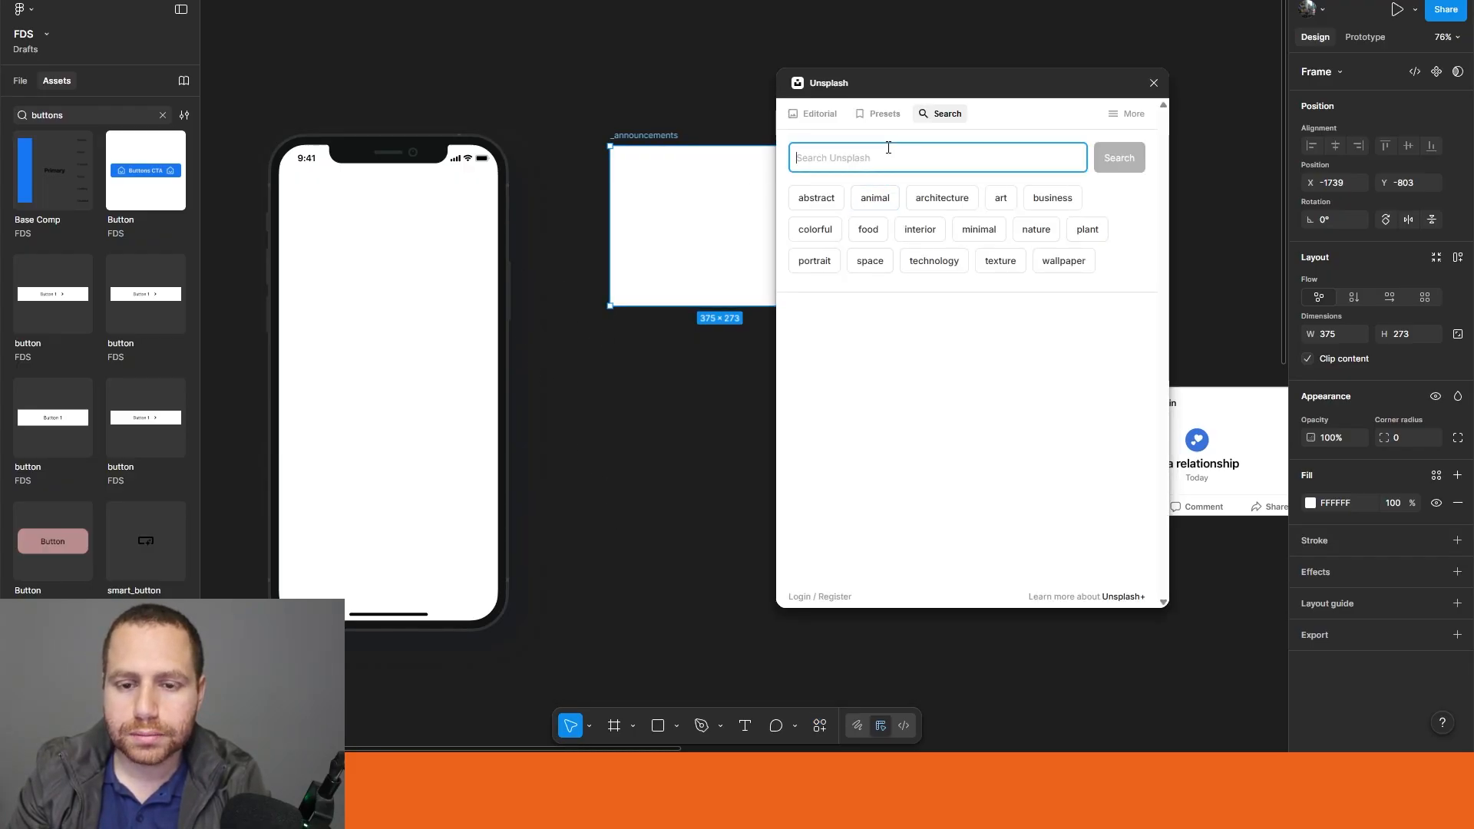
{"action": "type", "text": "food"}
{"action": "key", "text": "Return"}
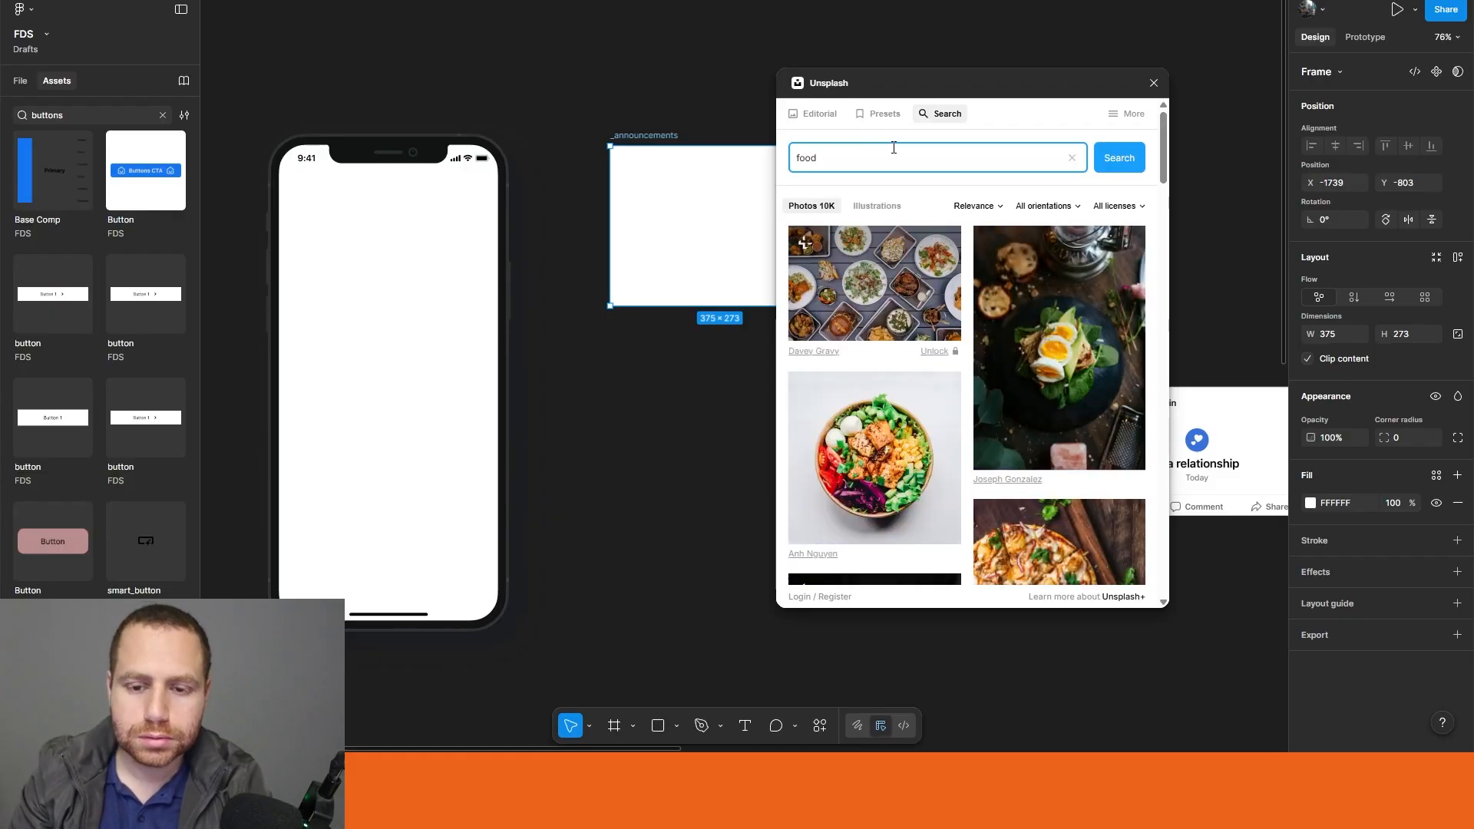
Step: Fill the blank frame with the overhead photo of assorted dishes on a wooden table, and close Unsplash
{"action": "scroll", "coordinate": [1061, 518], "scroll_direction": "down", "scroll_amount": 3}
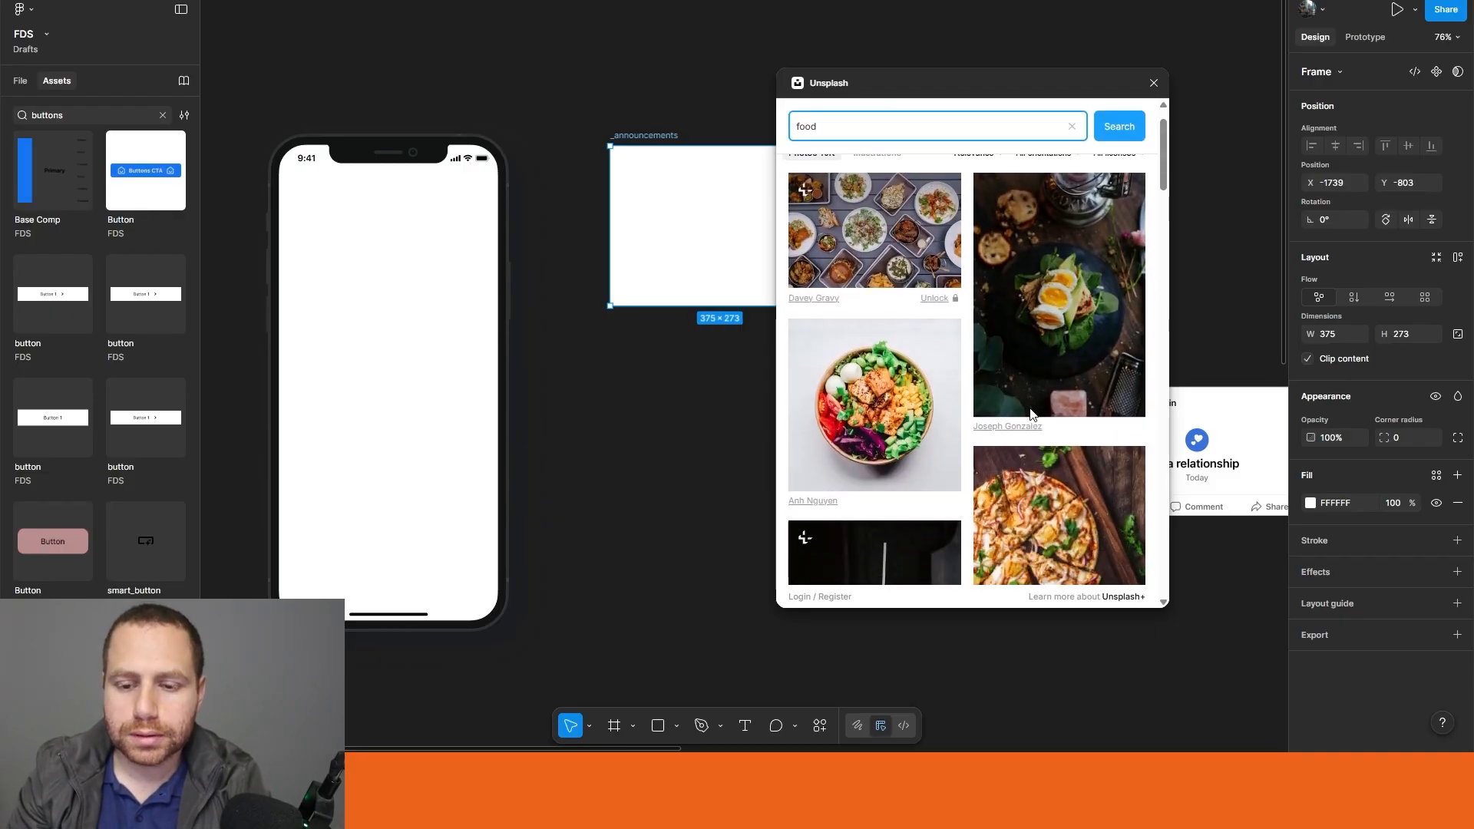
{"action": "scroll", "coordinate": [1049, 496], "scroll_direction": "down", "scroll_amount": 2}
{"action": "scroll", "coordinate": [1044, 497], "scroll_direction": "up", "scroll_amount": 5}
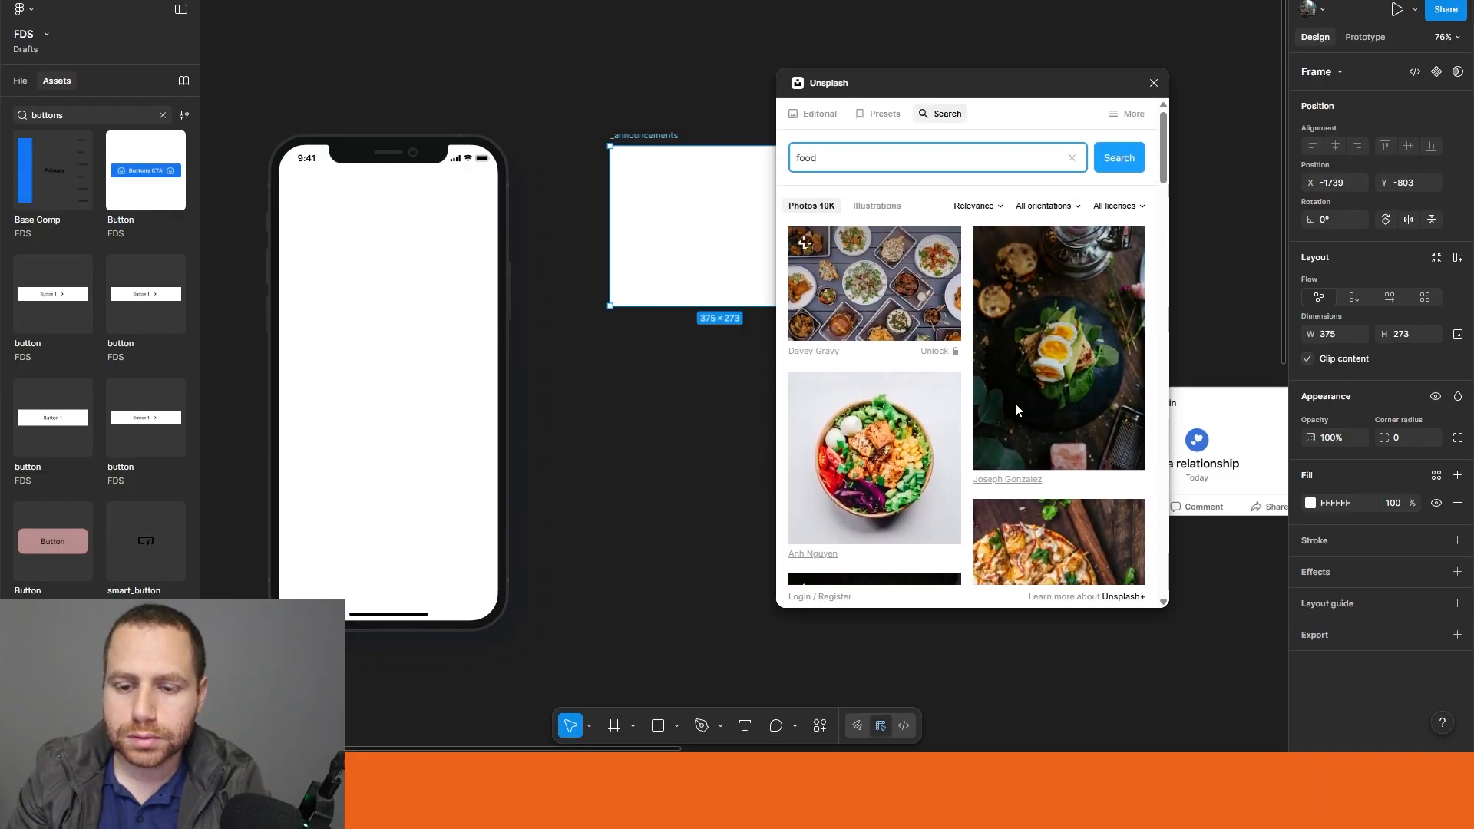
{"action": "left_click", "coordinate": [862, 308]}
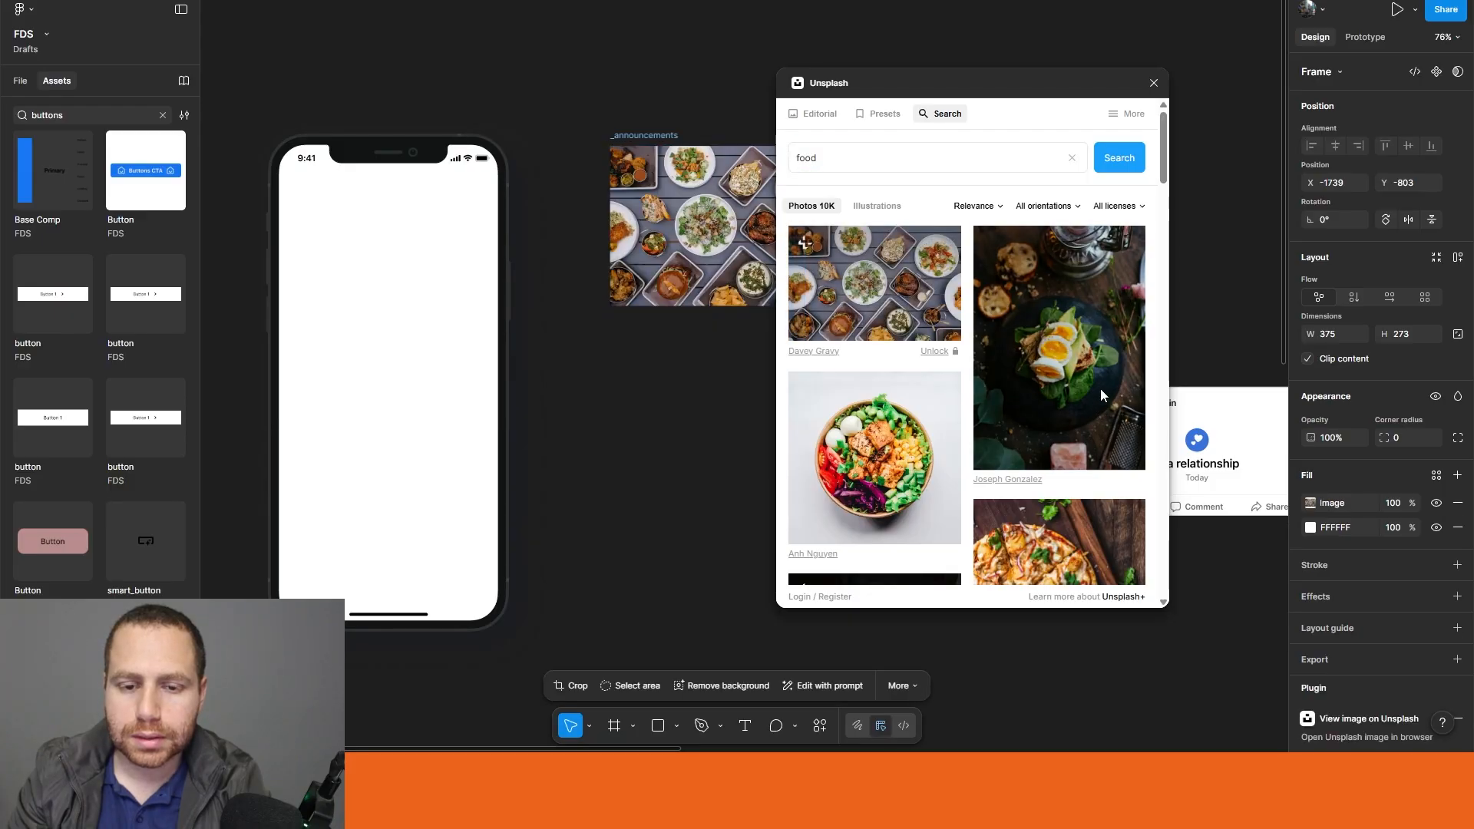
{"action": "left_click", "coordinate": [1153, 83]}
{"action": "left_click", "coordinate": [931, 503]}
Step: Rename the food photo frame as Single Image or Video
{"action": "scroll", "coordinate": [826, 533], "scroll_direction": "right", "scroll_amount": 2}
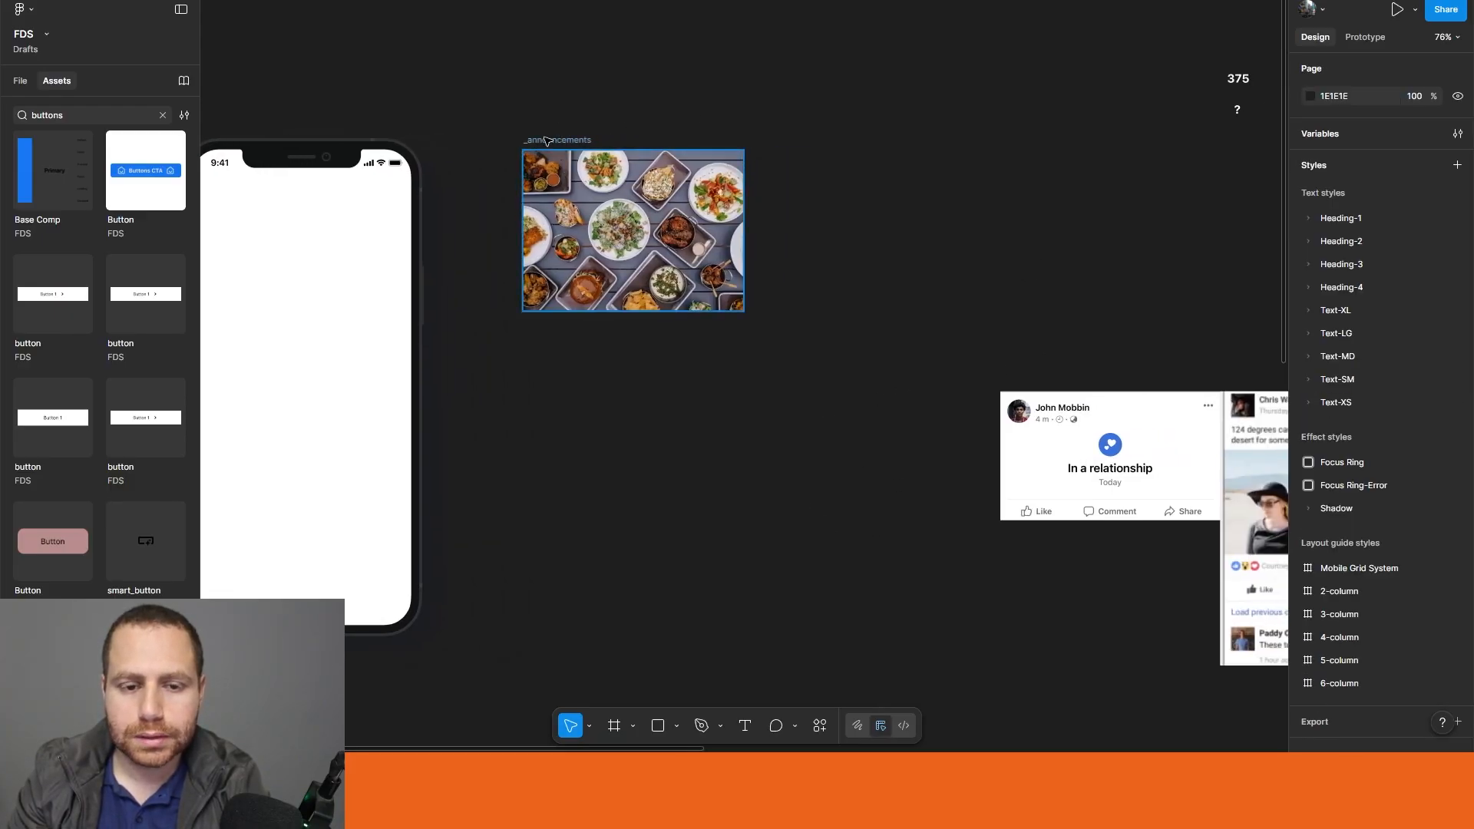
{"action": "left_click", "coordinate": [600, 161]}
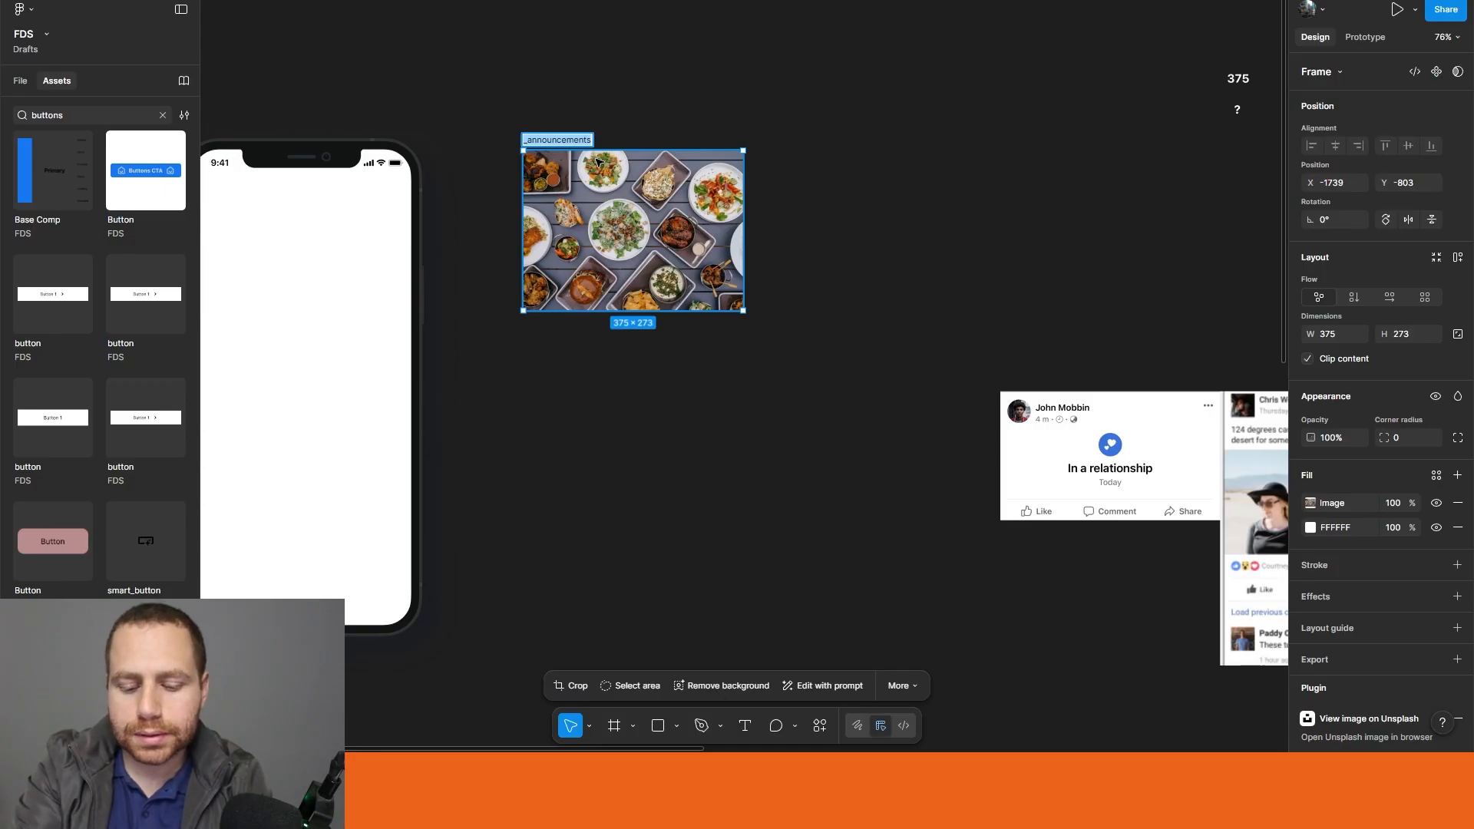
{"action": "type", "text": "Single Image or Video"}
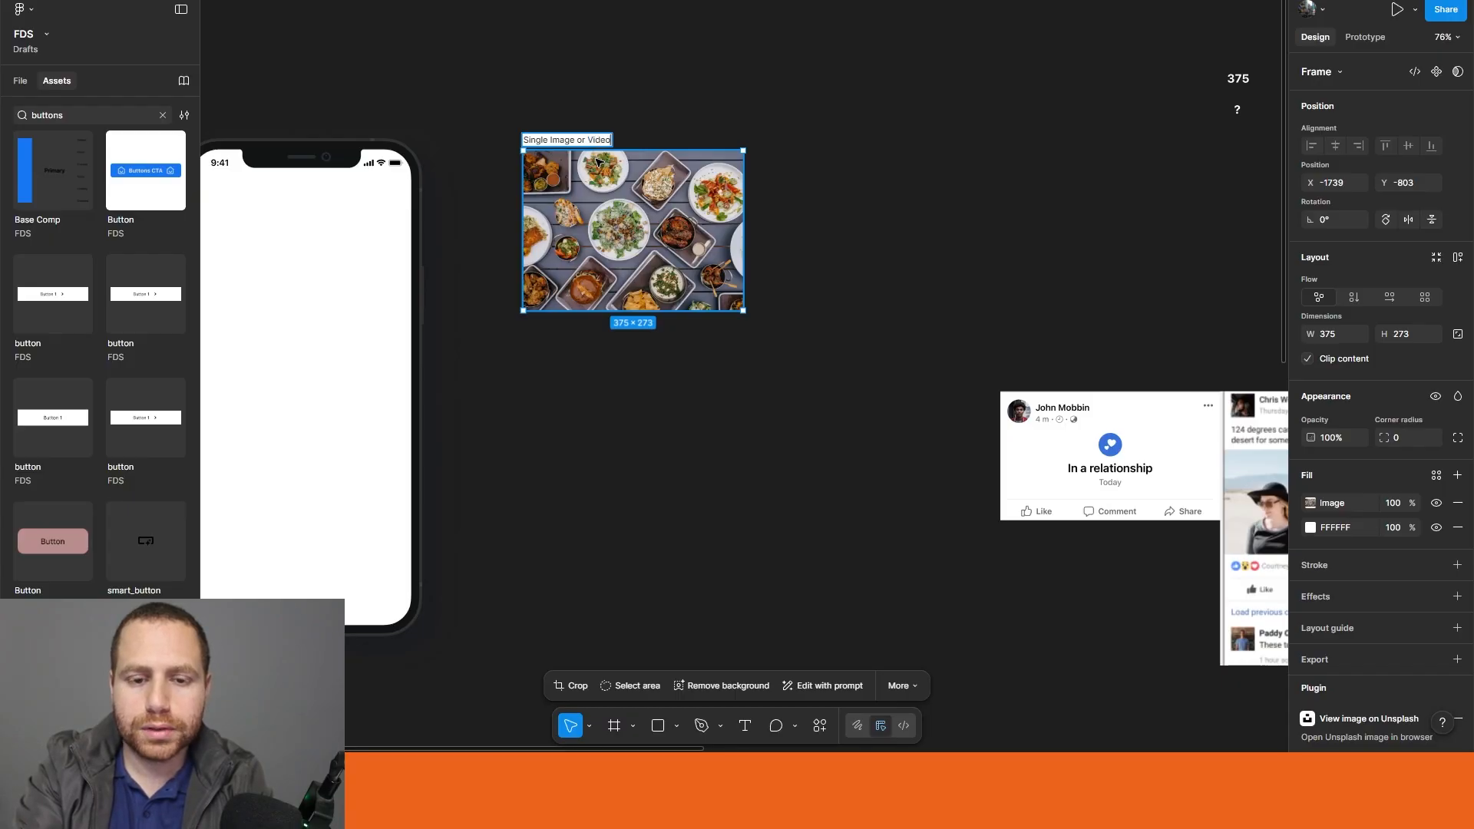
{"action": "key", "text": "Return"}
{"action": "left_click", "coordinate": [645, 369]}
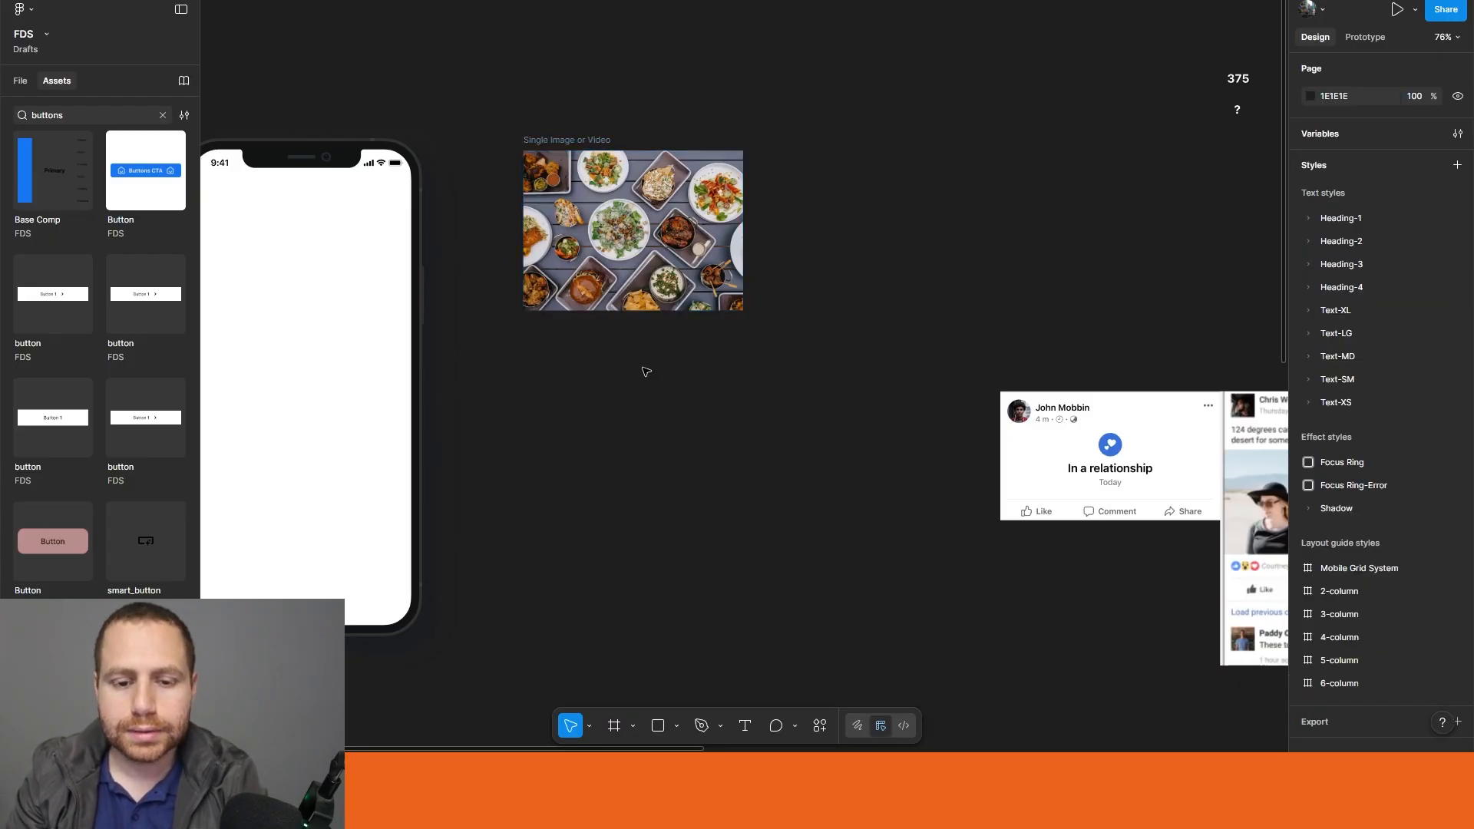
Step: Try stretching the Single Image or Video frame downward to a height of about 1115, and undo the resize
{"action": "left_click", "coordinate": [628, 273]}
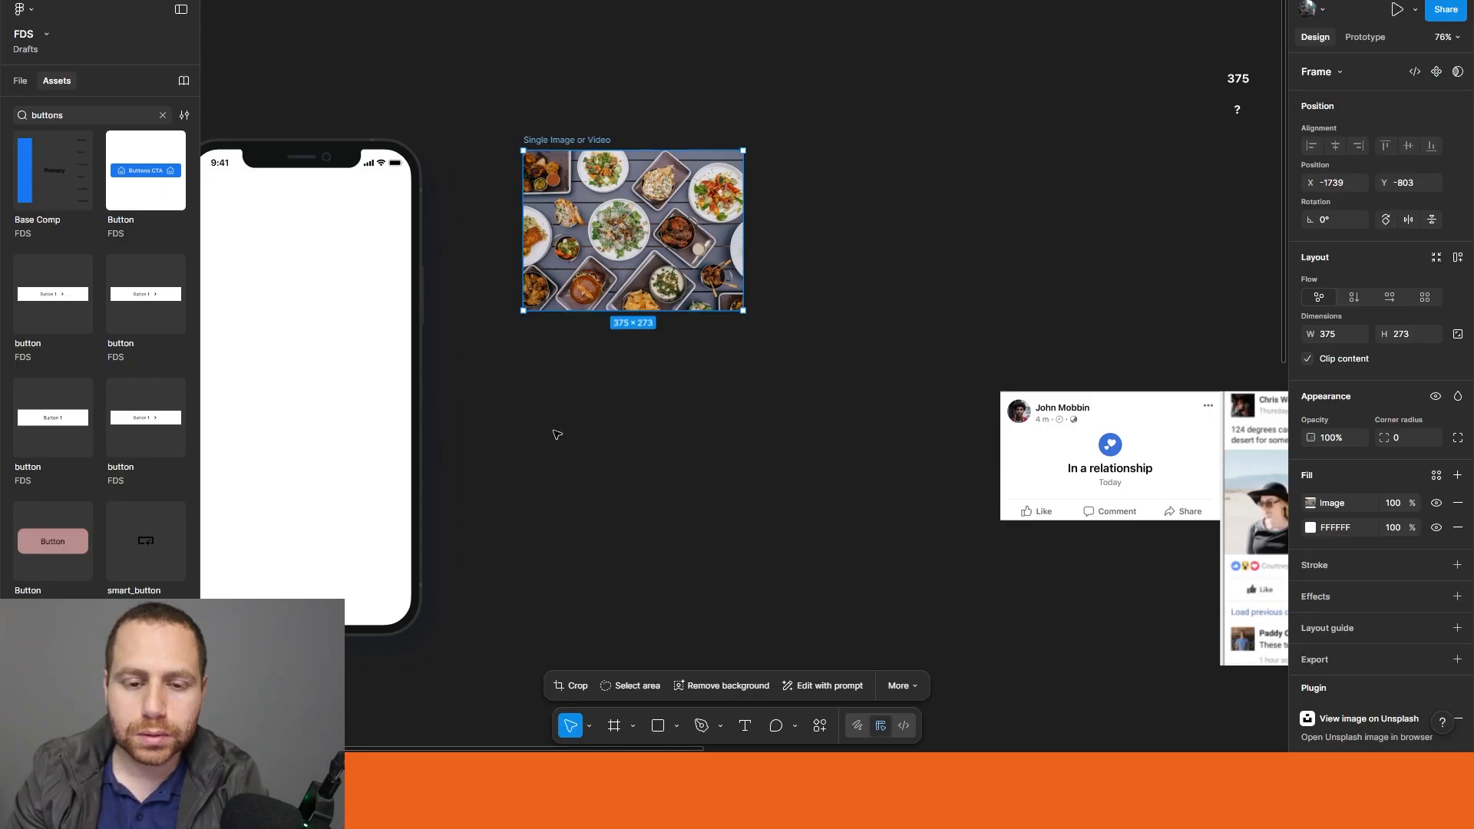
{"action": "left_click_drag", "start_coordinate": [668, 473], "coordinate": [669, 537]}
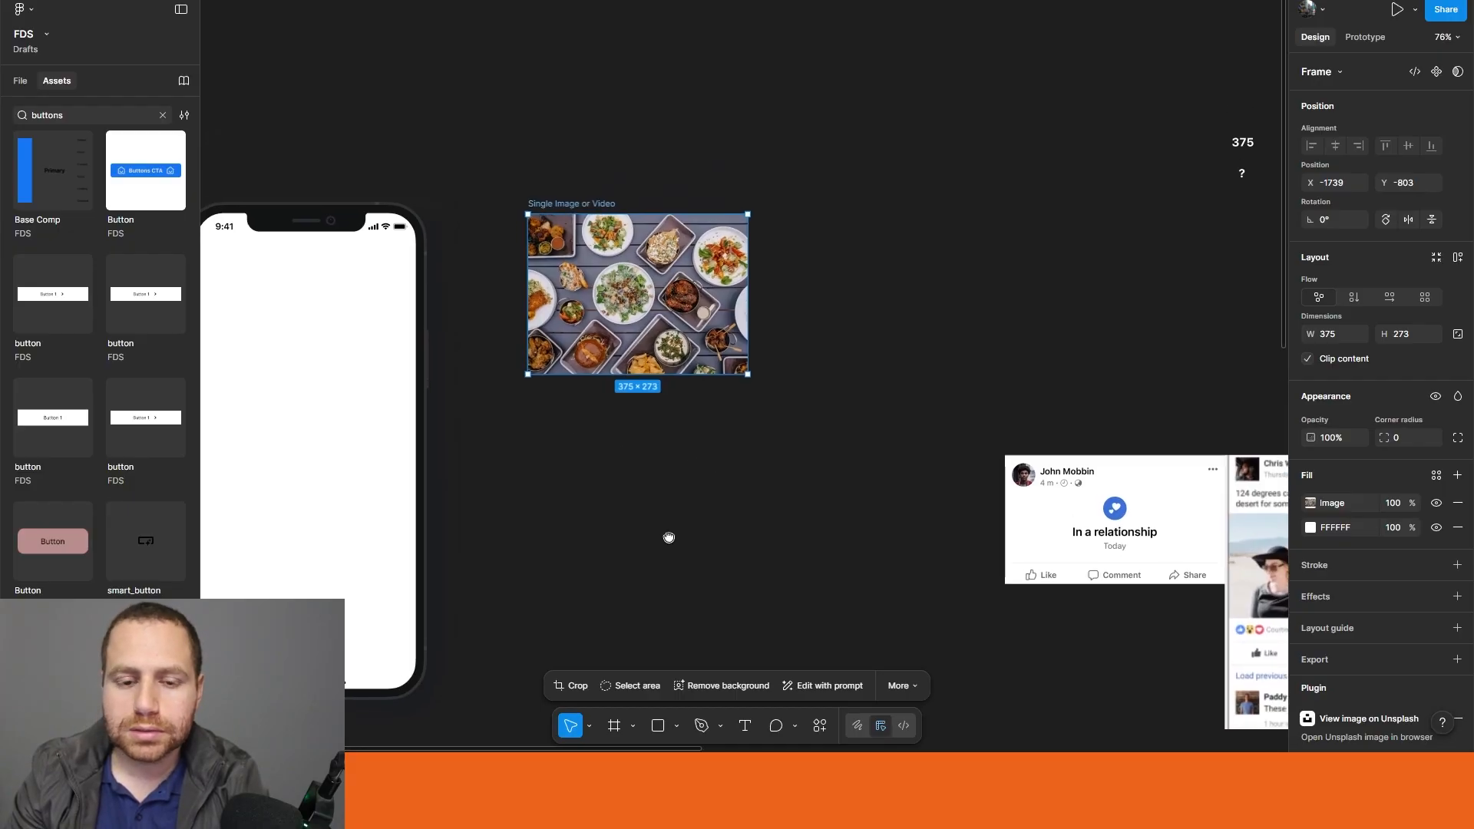
{"action": "left_click_drag", "start_coordinate": [673, 373], "coordinate": [674, 711]}
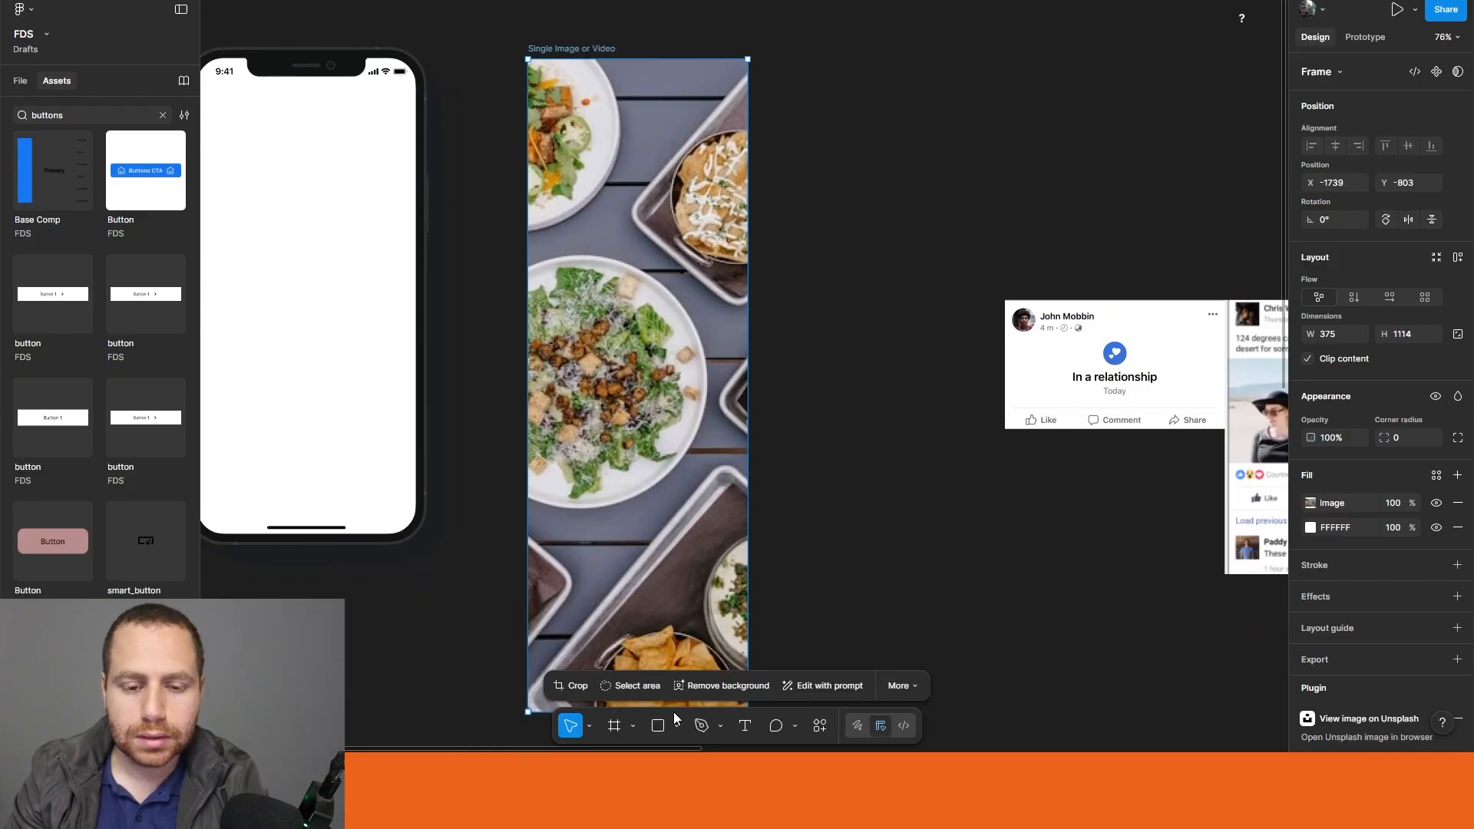
{"action": "left_click_drag", "start_coordinate": [674, 712], "coordinate": [673, 712]}
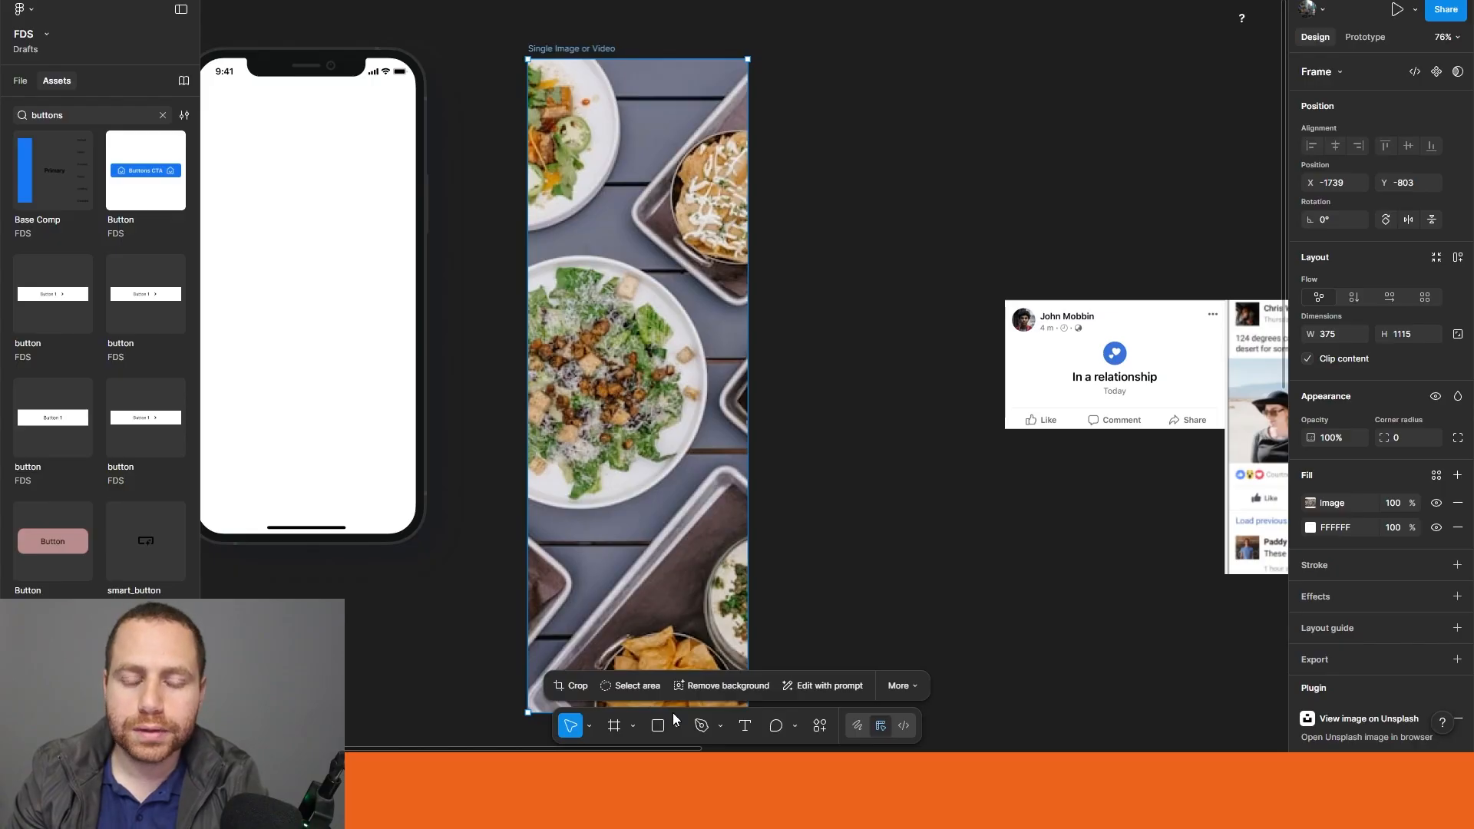
{"action": "key", "text": "ctrl+z"}
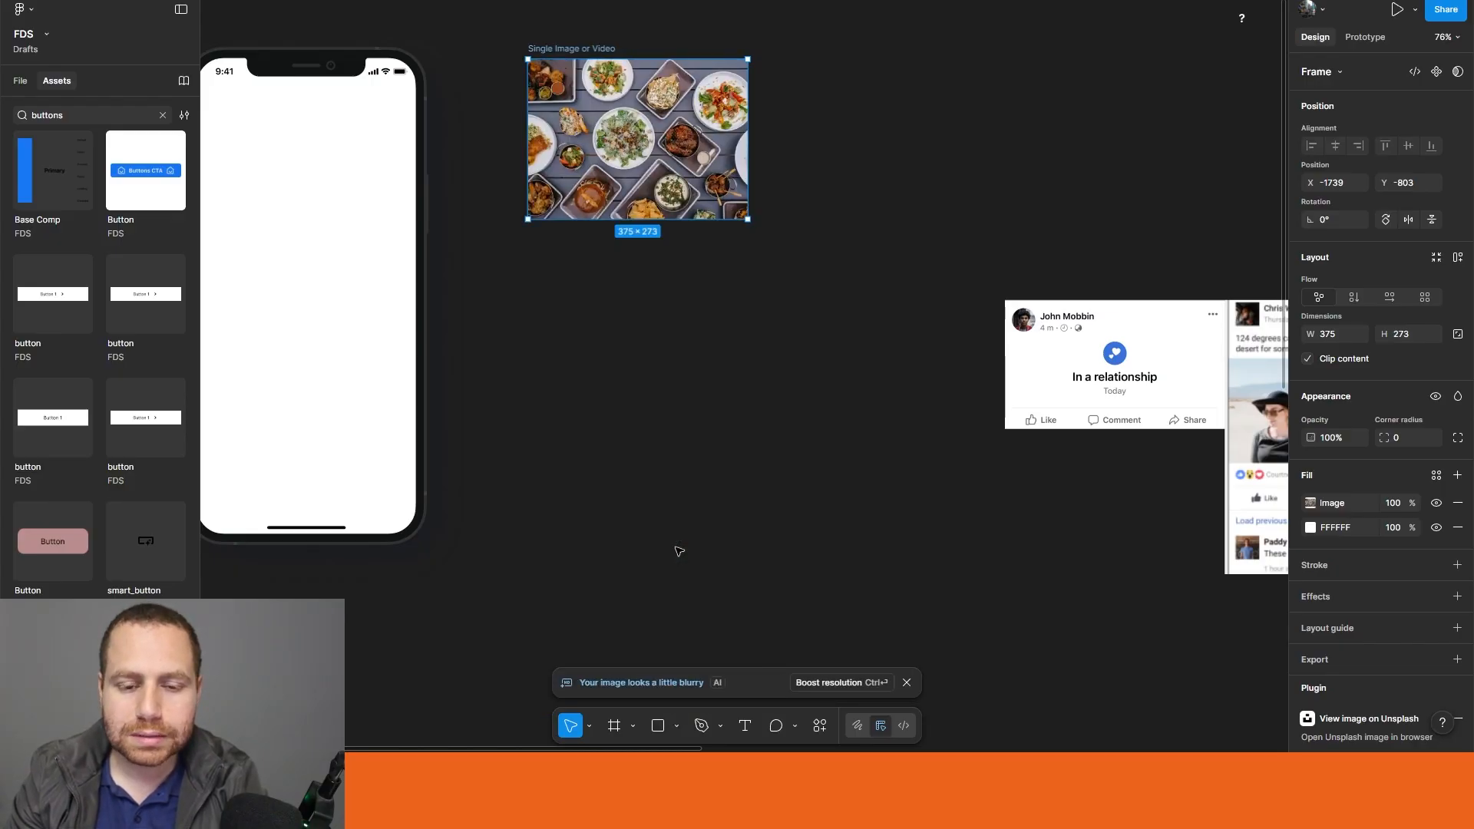
Step: Review the 375 width and 4:5 ratio notes above the post references to work out the maximum image height
{"action": "left_click_drag", "start_coordinate": [621, 382], "coordinate": [663, 614]}
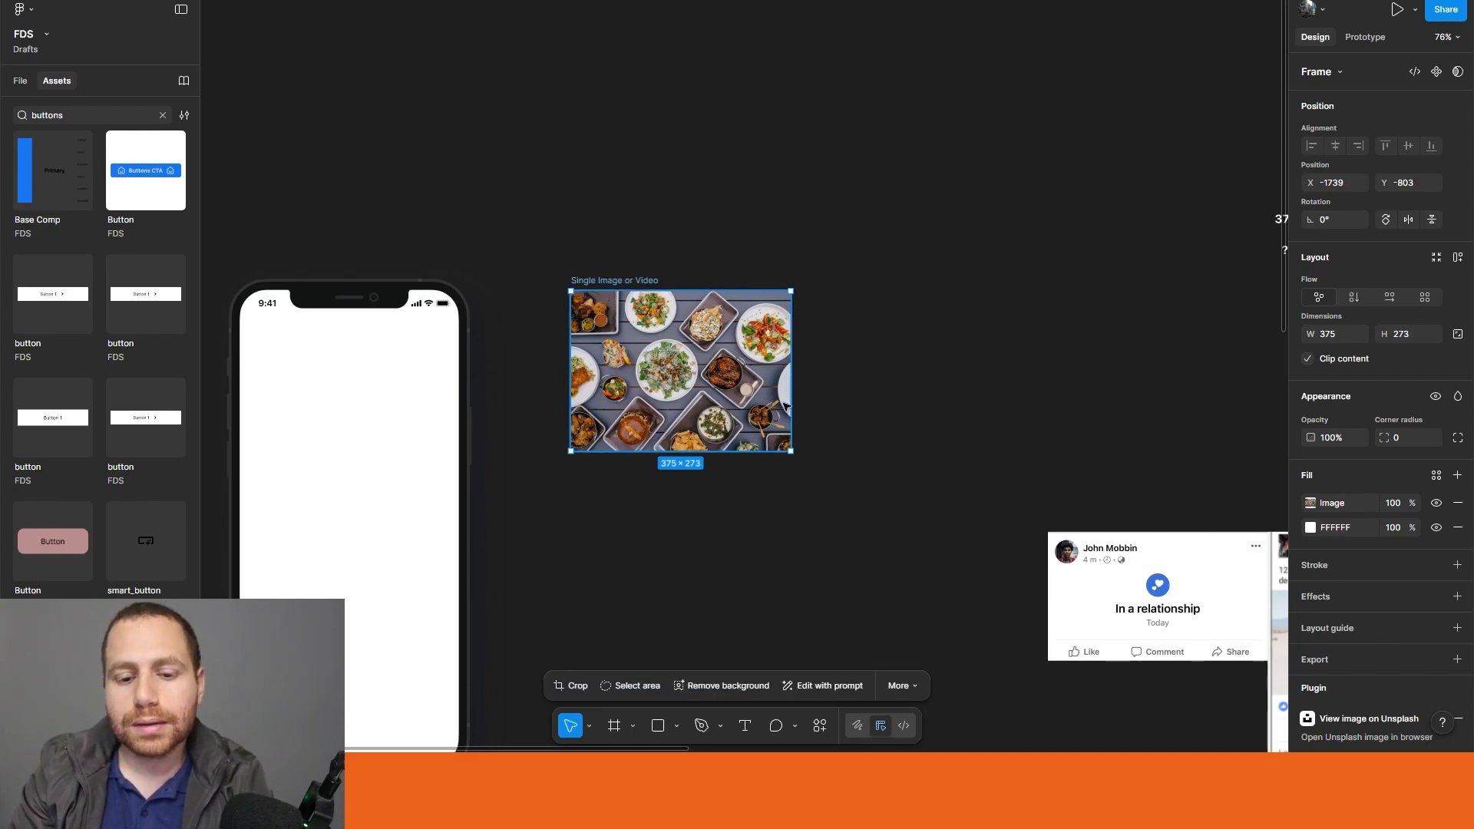
{"action": "left_click", "coordinate": [993, 418]}
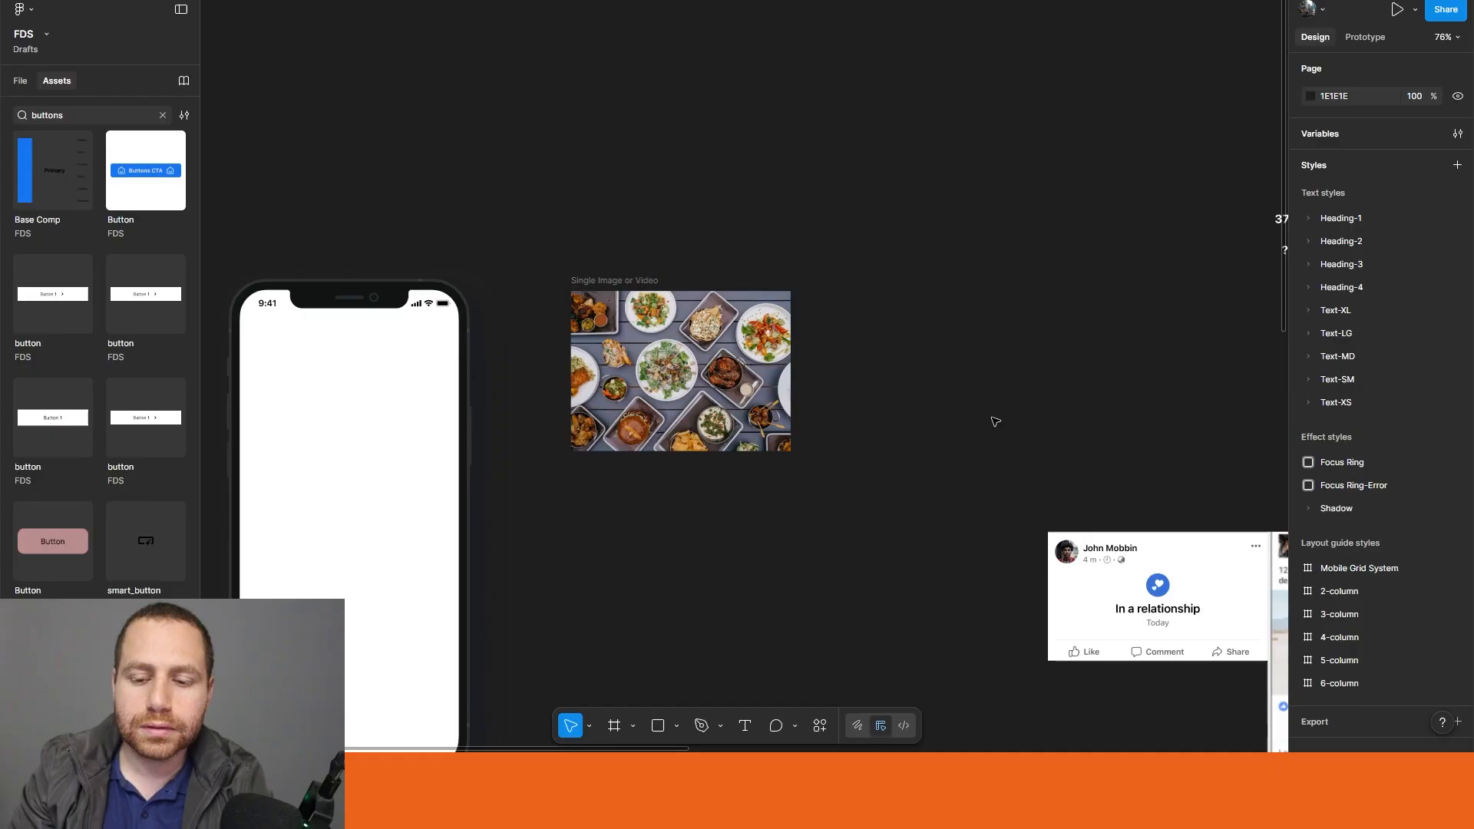
{"action": "scroll", "coordinate": [806, 418], "scroll_direction": "right", "scroll_amount": 5}
{"action": "scroll", "coordinate": [806, 353], "scroll_direction": "right", "scroll_amount": 3}
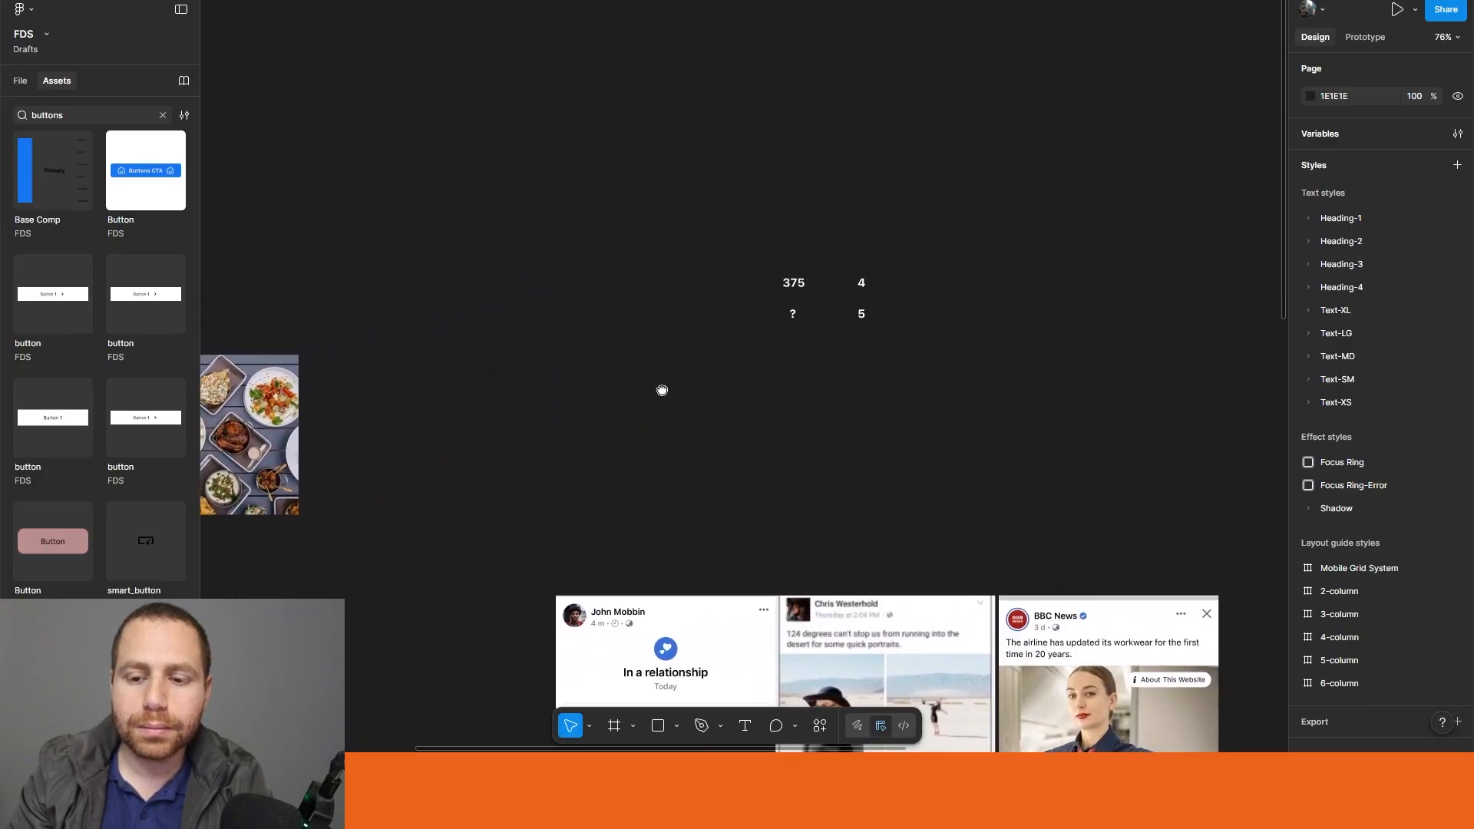
{"action": "scroll", "coordinate": [826, 296], "scroll_direction": "up", "scroll_amount": 5}
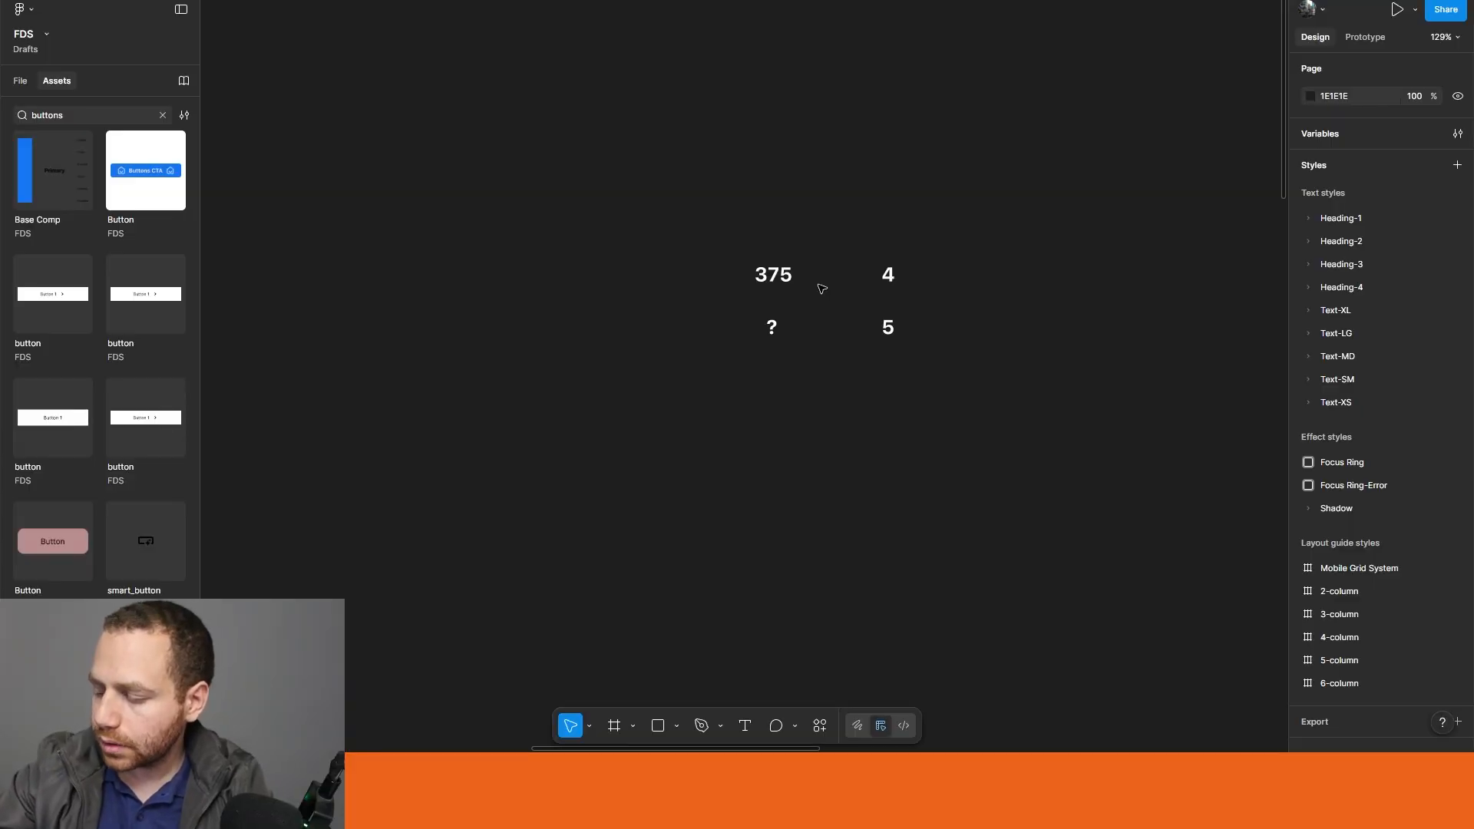
{"action": "scroll", "coordinate": [690, 331], "scroll_direction": "down", "scroll_amount": 3}
{"action": "left_click_drag", "start_coordinate": [598, 392], "coordinate": [1045, 343]}
Step: Apply auto layout to the Single Image or Video frame and give it a maximum height of 469
{"action": "left_click", "coordinate": [576, 395]}
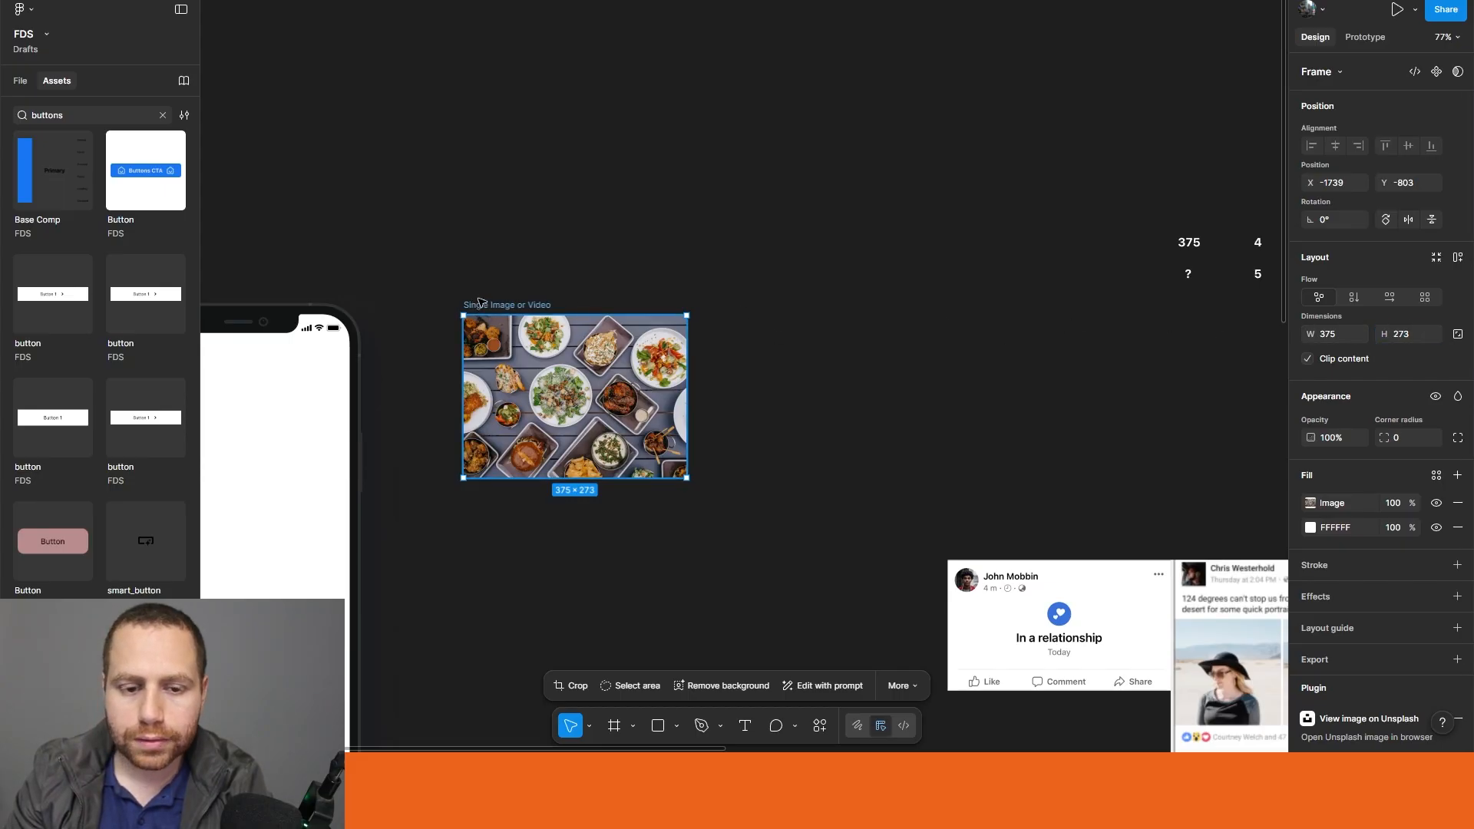
{"action": "key", "text": "shift+a"}
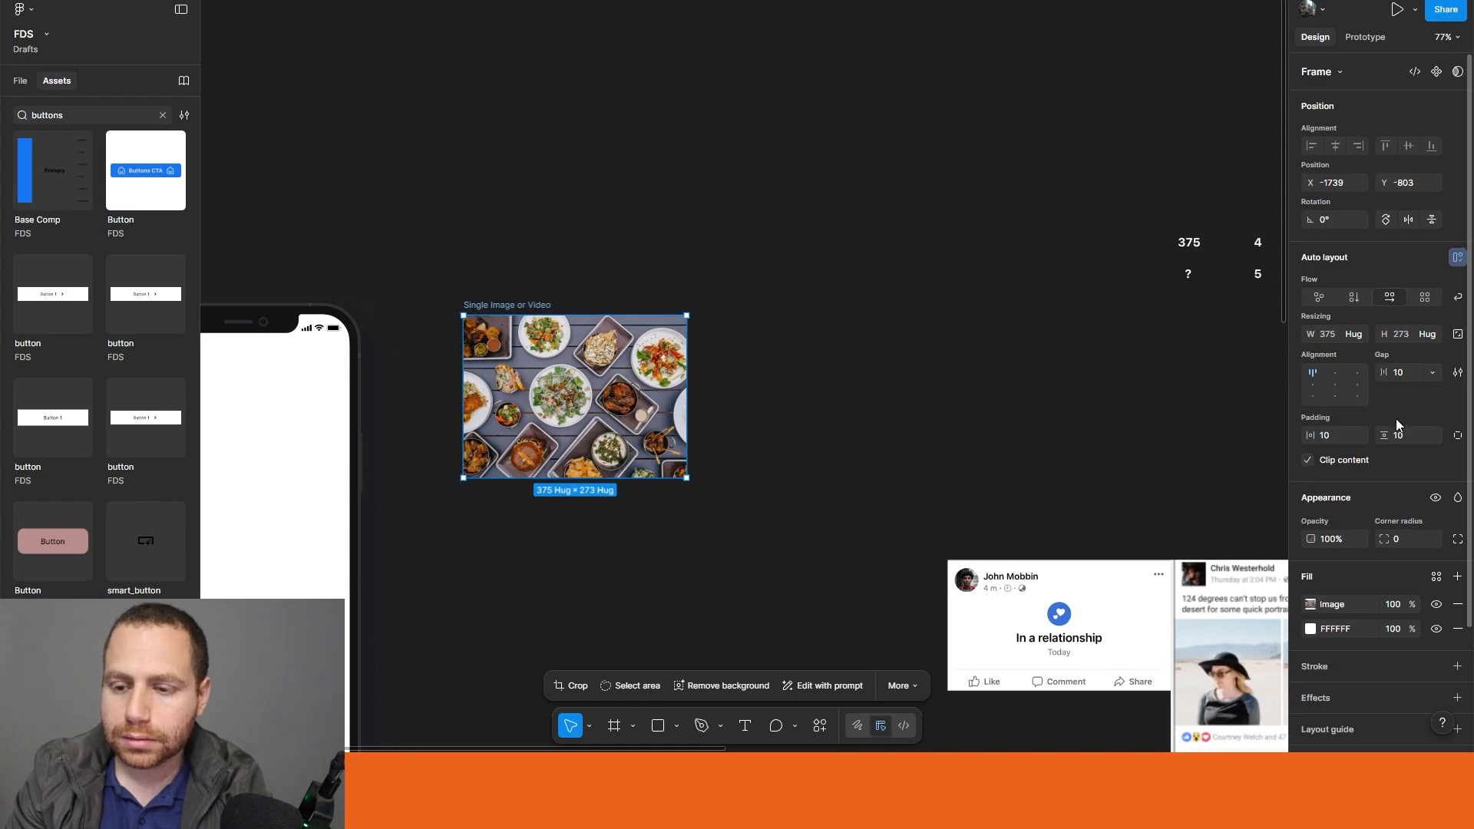
{"action": "left_click", "coordinate": [1430, 335]}
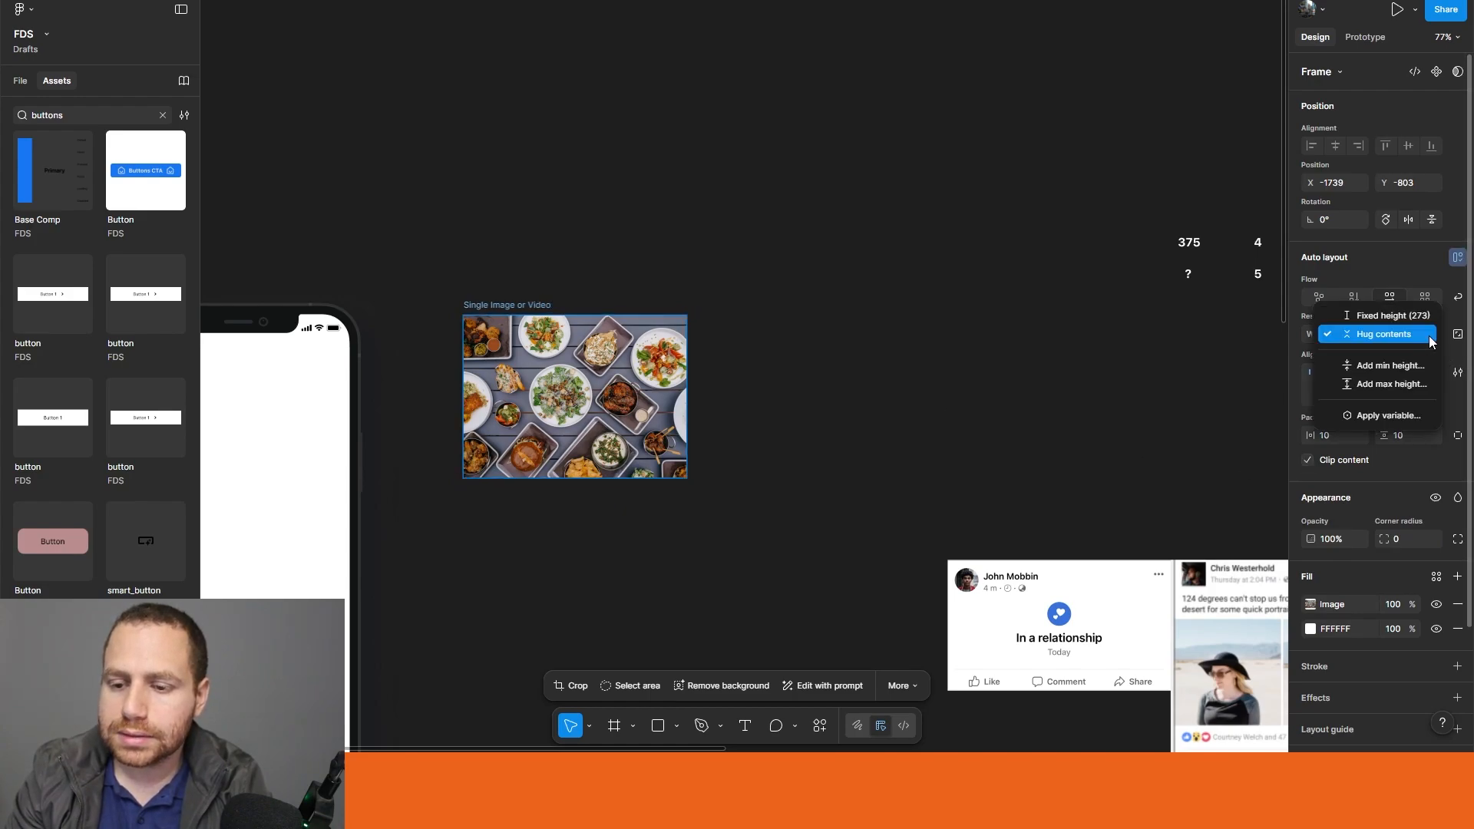
{"action": "left_click", "coordinate": [1403, 384]}
{"action": "type", "text": "469"}
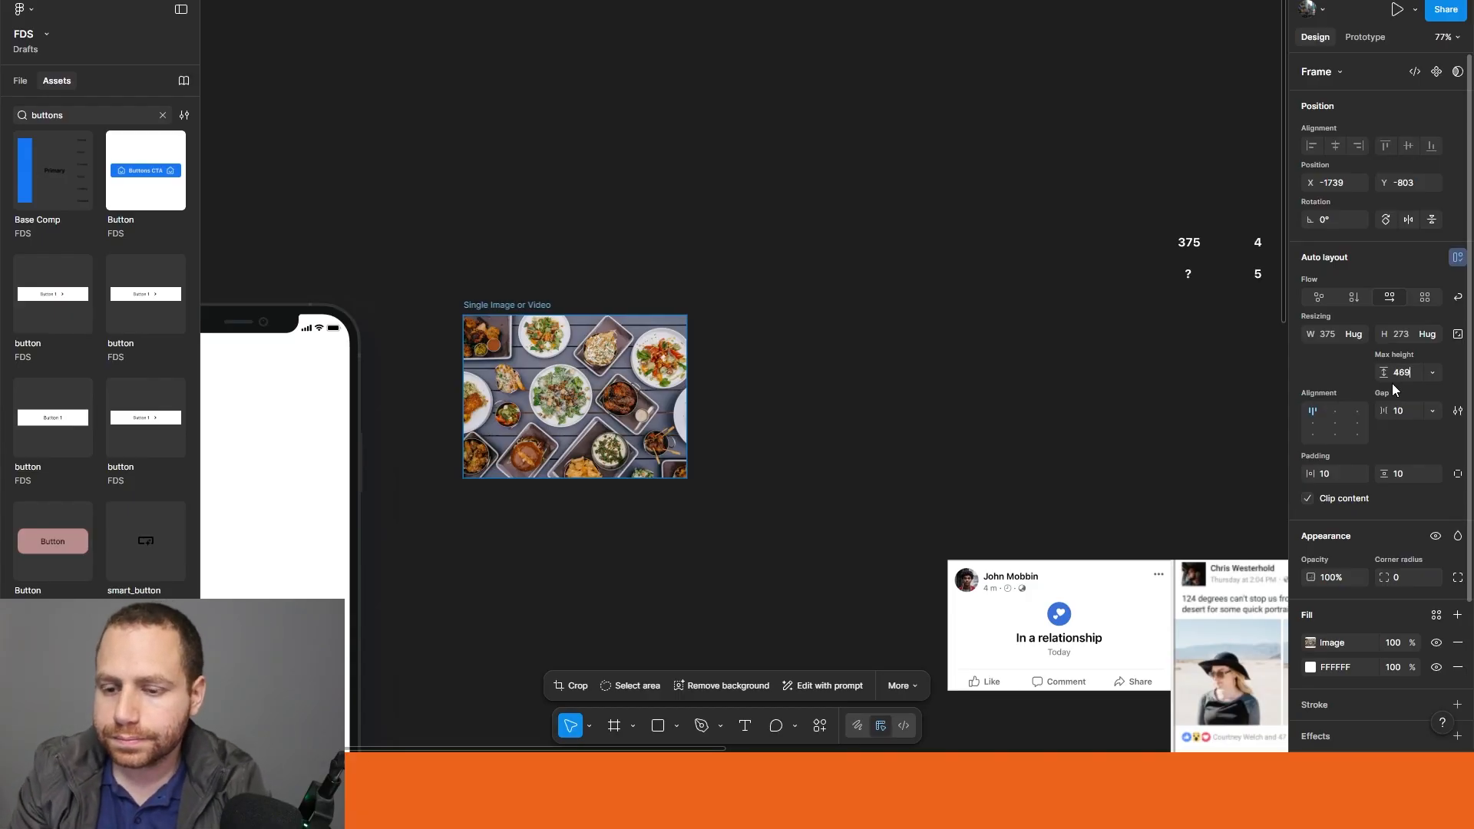
{"action": "left_click", "coordinate": [872, 421]}
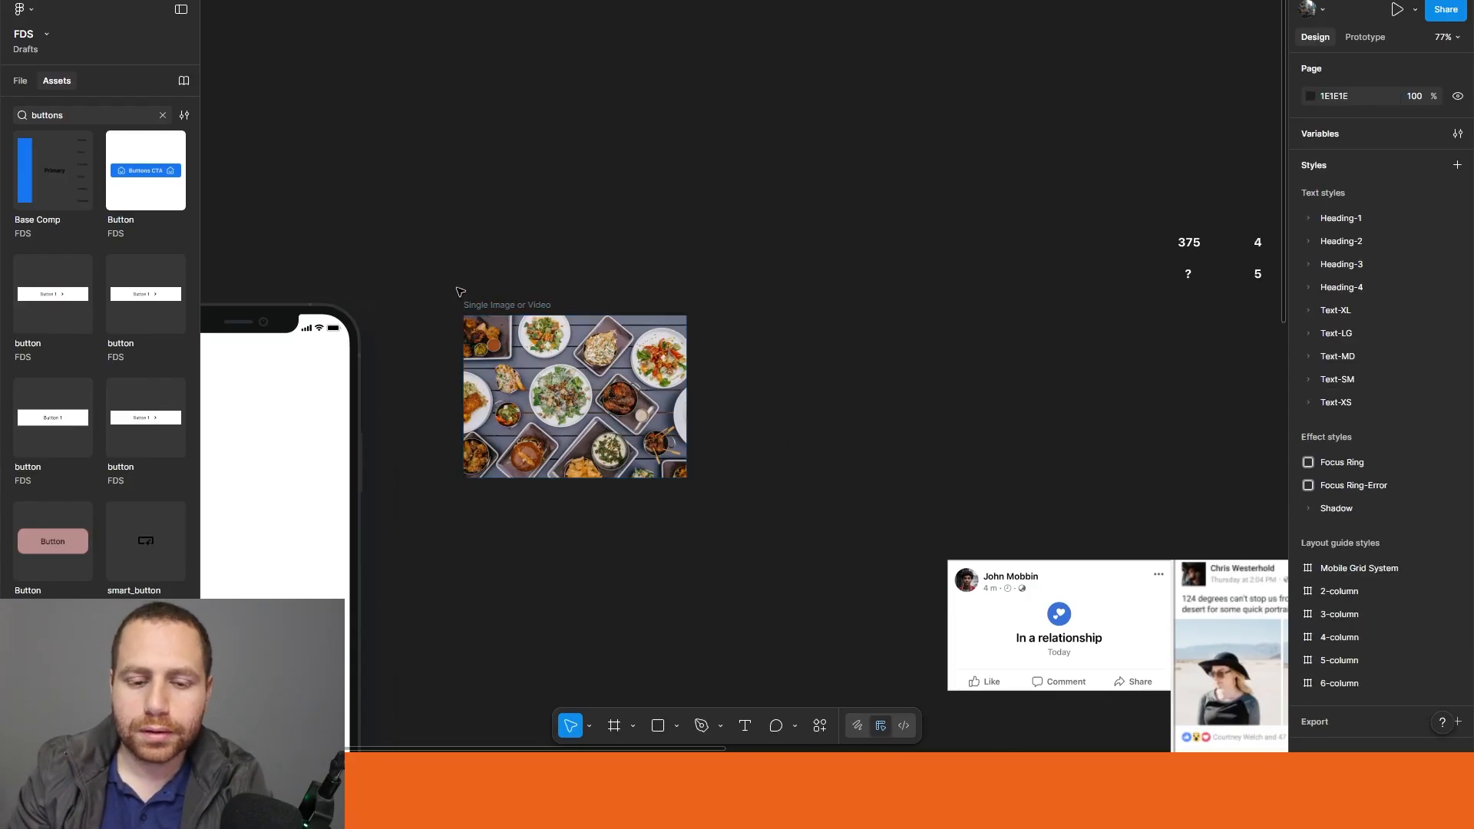
Step: Add a leading underscore to the food photo frame's name, making it _Single Image or Video
{"action": "left_click", "coordinate": [482, 305]}
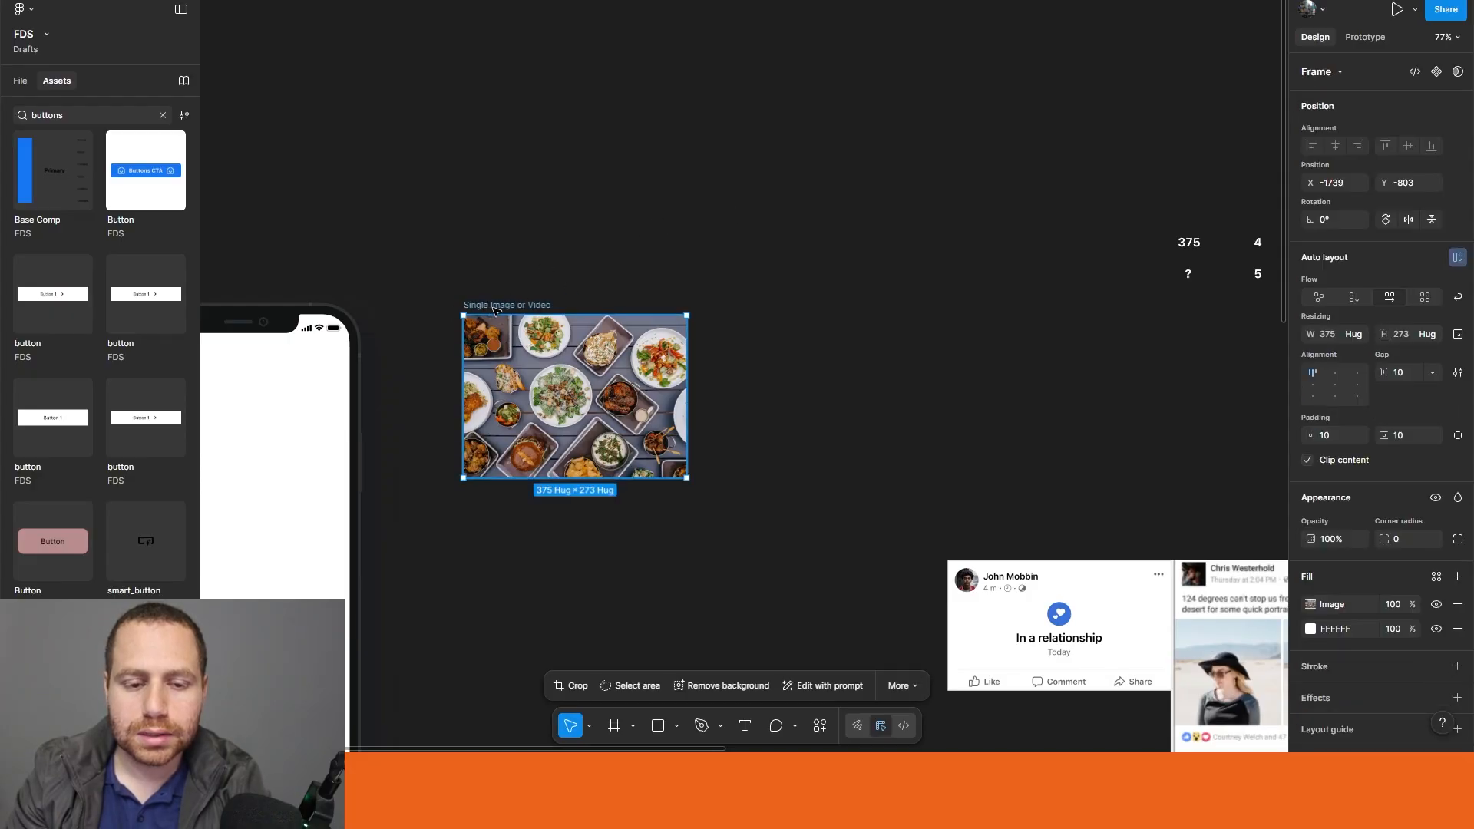
{"action": "double_click", "coordinate": [467, 306]}
{"action": "left_click", "coordinate": [463, 306]}
{"action": "type", "text": "_"}
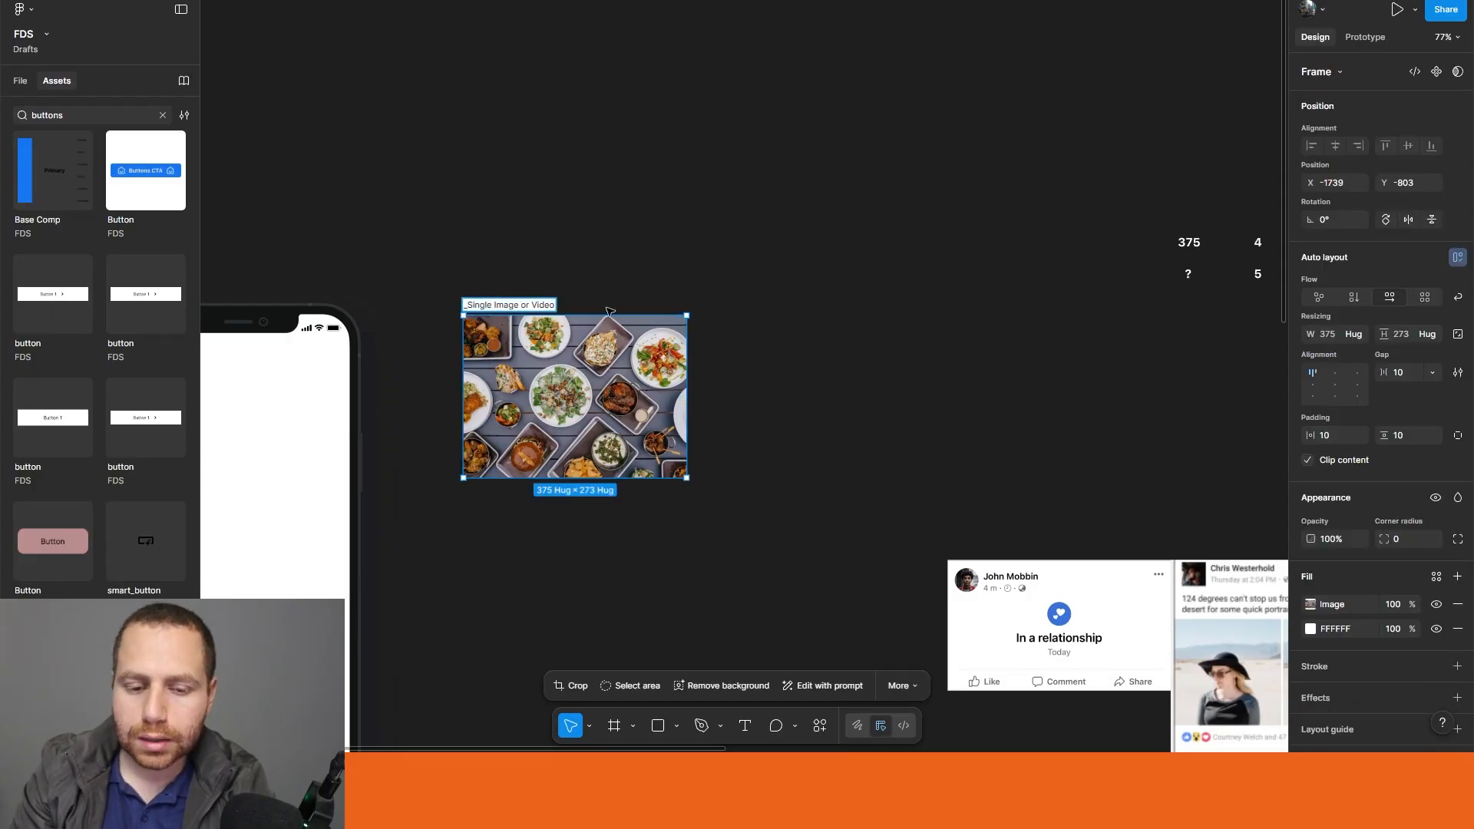
{"action": "left_click", "coordinate": [591, 310]}
Step: Test the height limit by stretching the _Single Image or Video frame down to its 469 maximum, and undo the resize
{"action": "left_click", "coordinate": [572, 470]}
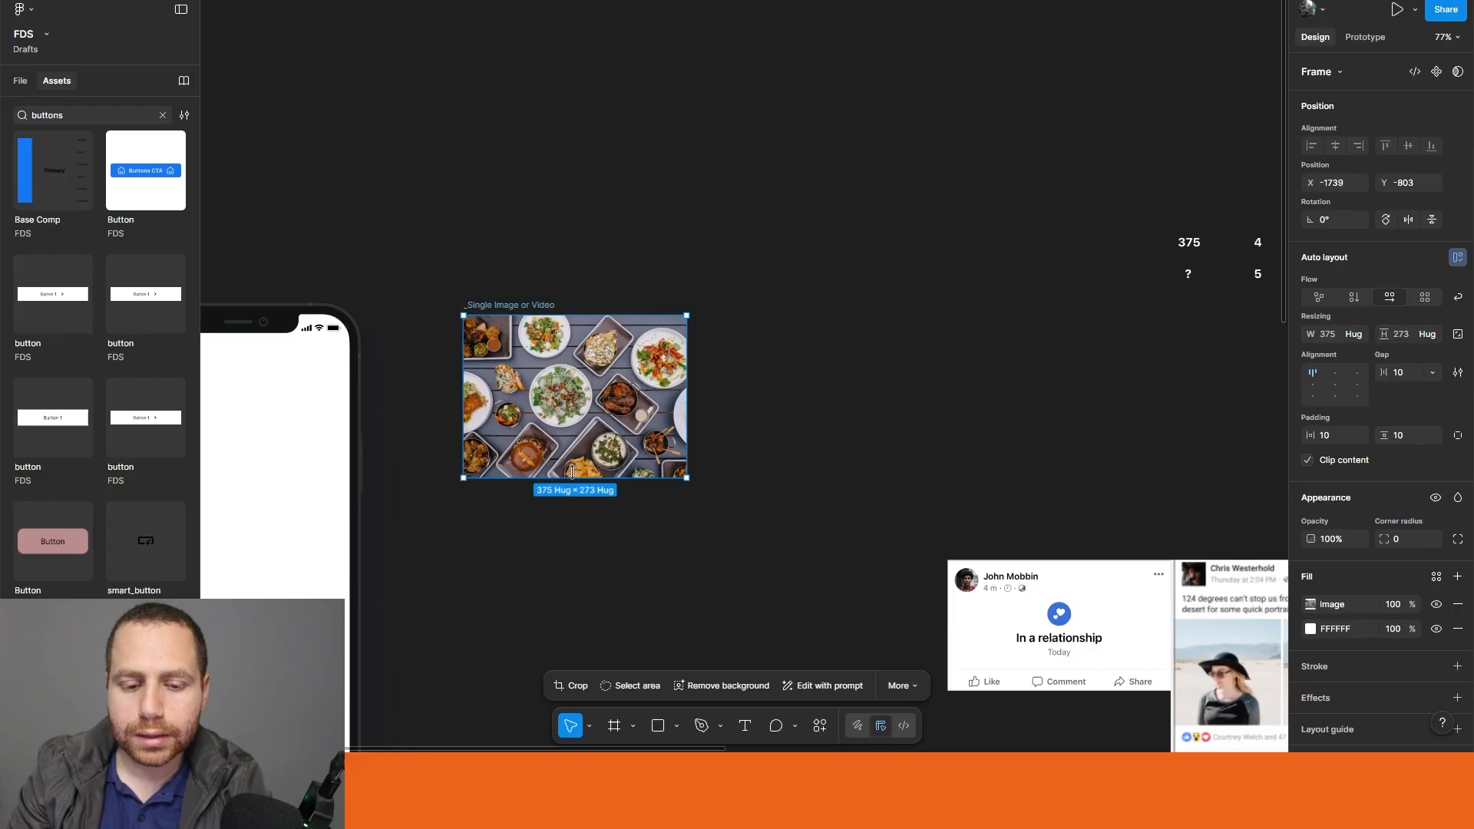
{"action": "left_click_drag", "start_coordinate": [573, 477], "coordinate": [595, 637]}
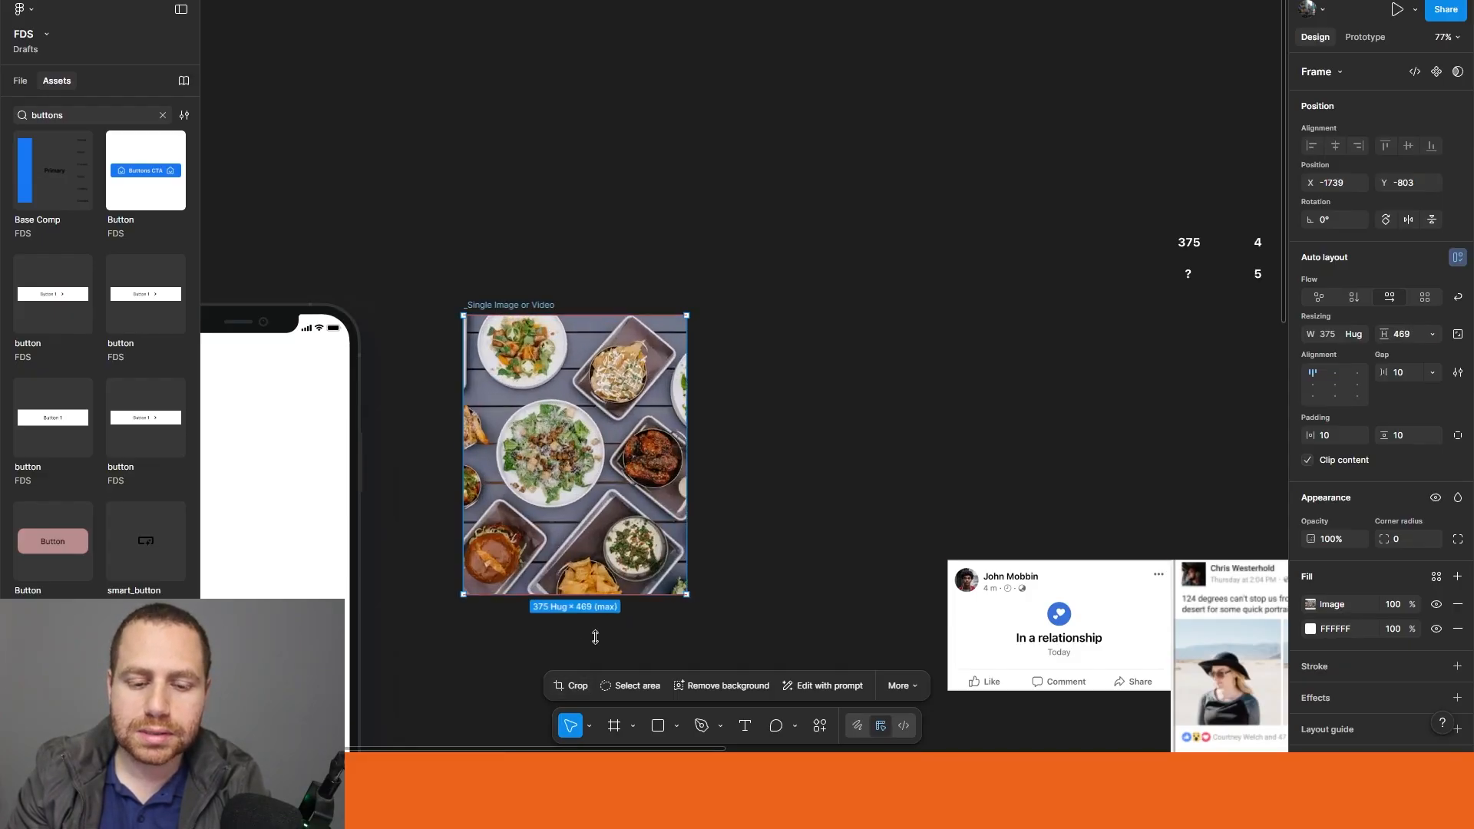
{"action": "key", "text": "ctrl+z"}
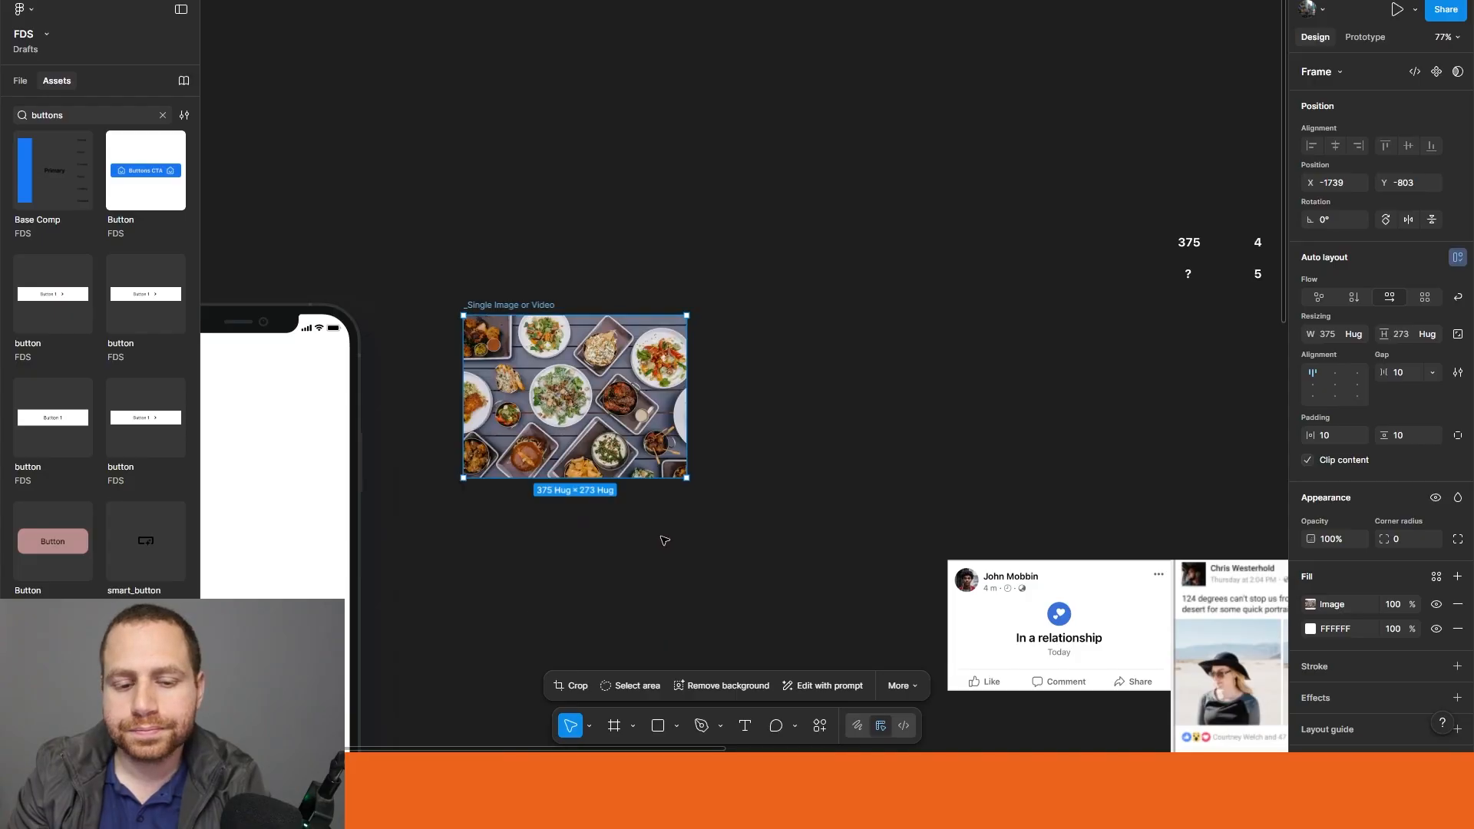
Step: Convert the _Single Image or Video frame into a component
{"action": "left_click", "coordinate": [888, 482]}
{"action": "left_click_drag", "start_coordinate": [888, 484], "coordinate": [856, 414]}
{"action": "left_click", "coordinate": [472, 238]}
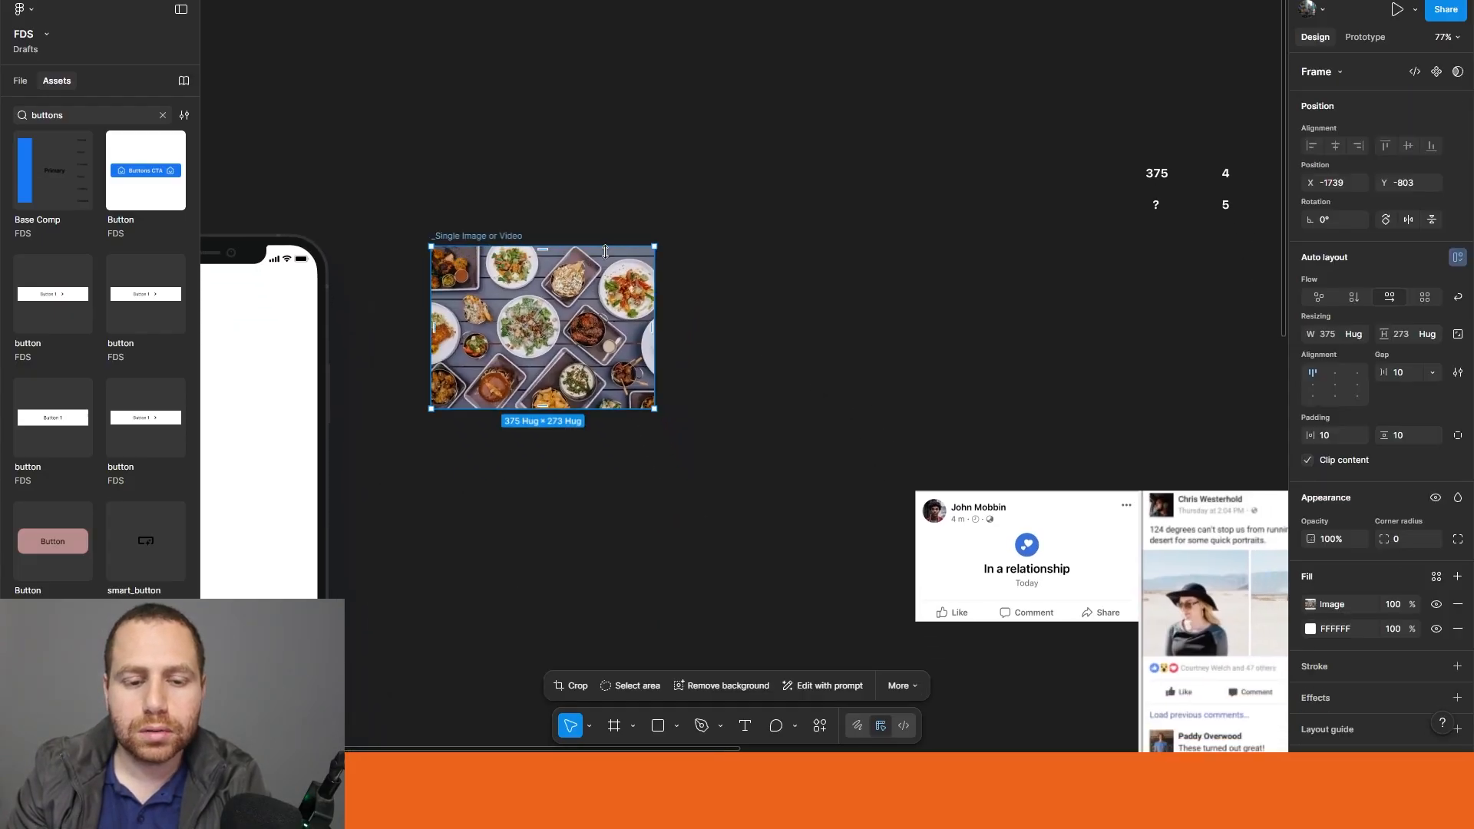
{"action": "left_click", "coordinate": [691, 307]}
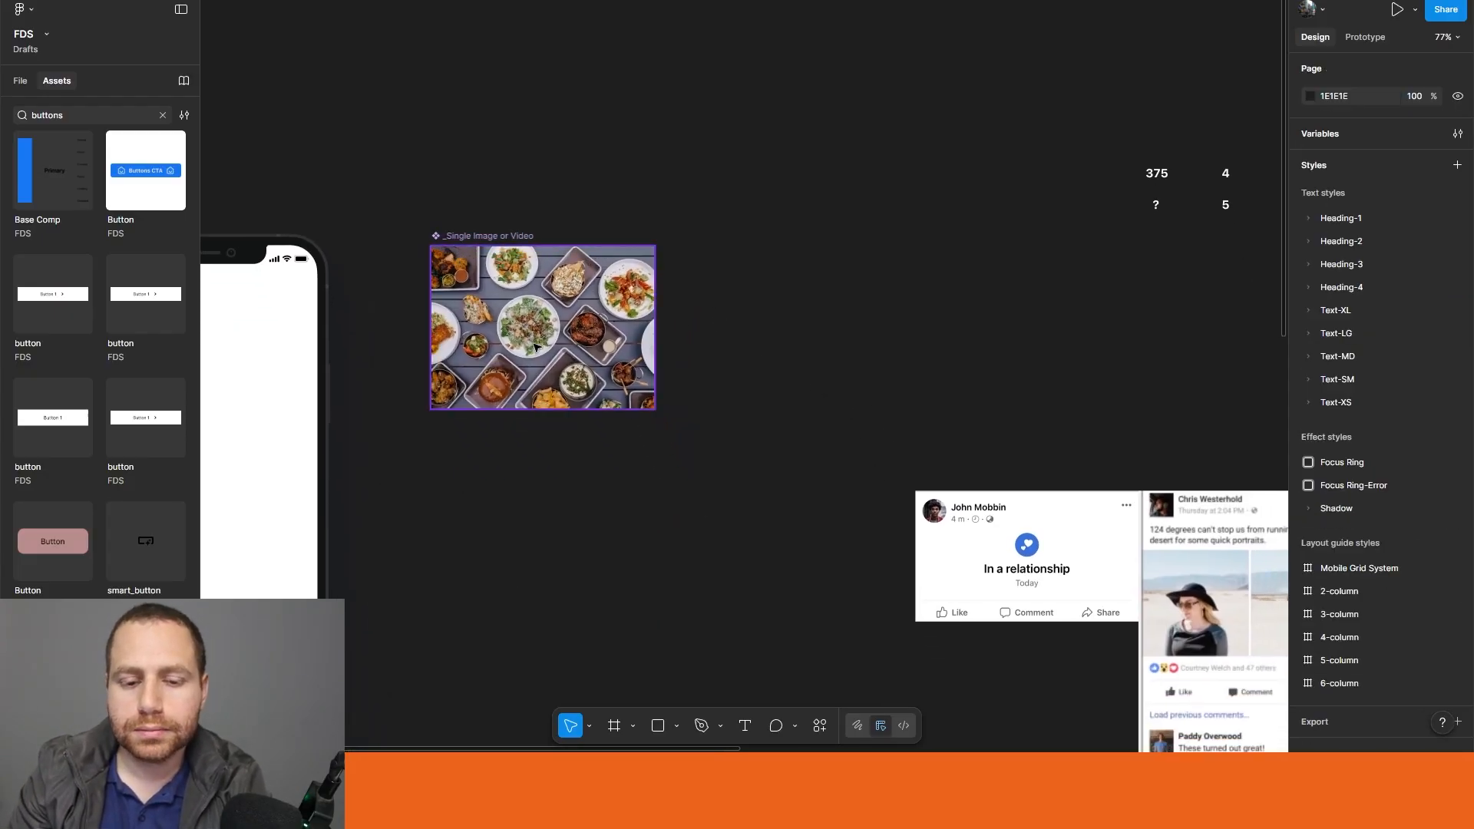
Step: Open the width resizing options of the _Single Image or Video component
{"action": "left_click", "coordinate": [537, 347]}
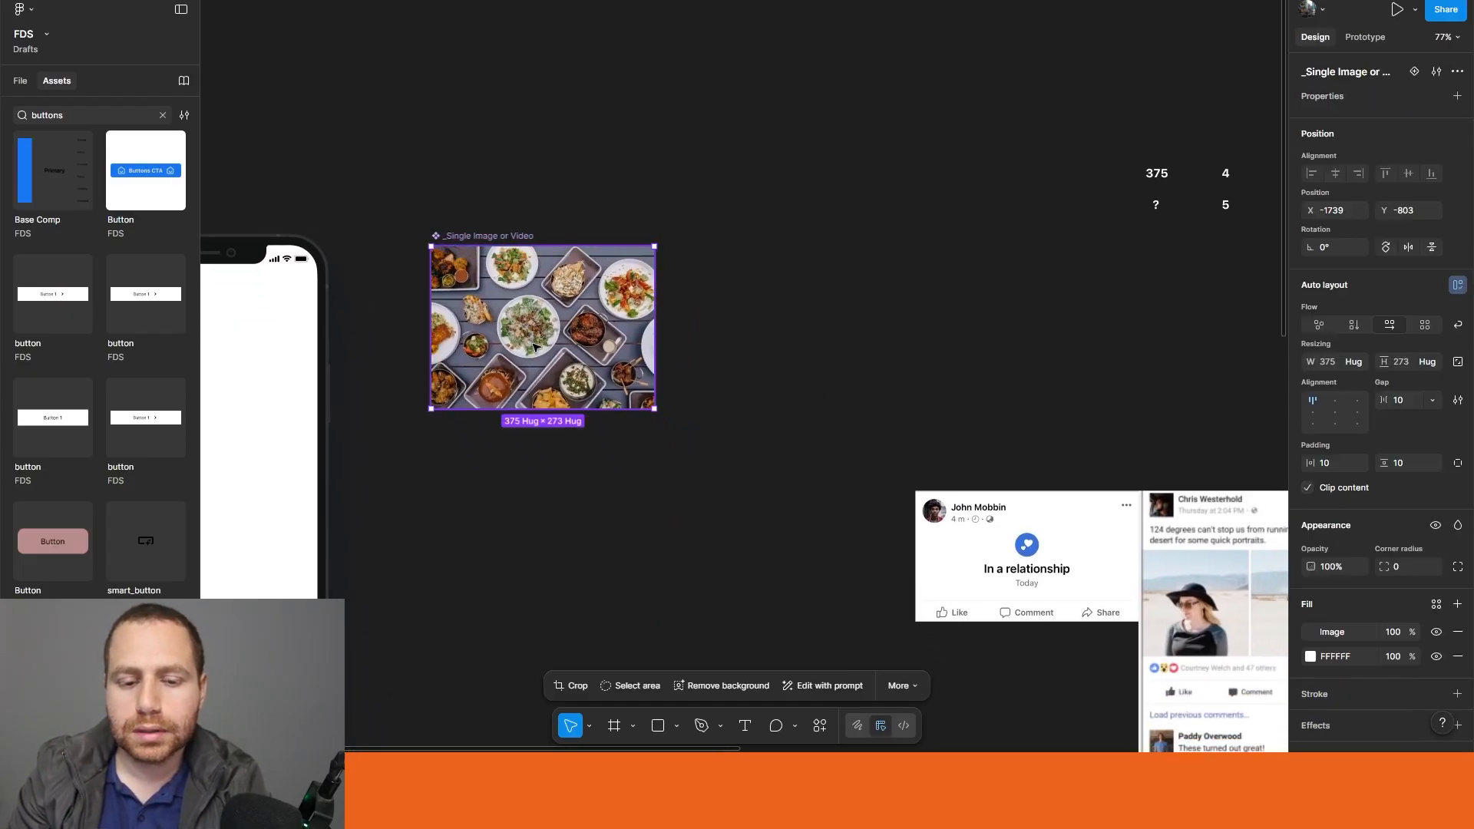
{"action": "left_click", "coordinate": [1357, 362]}
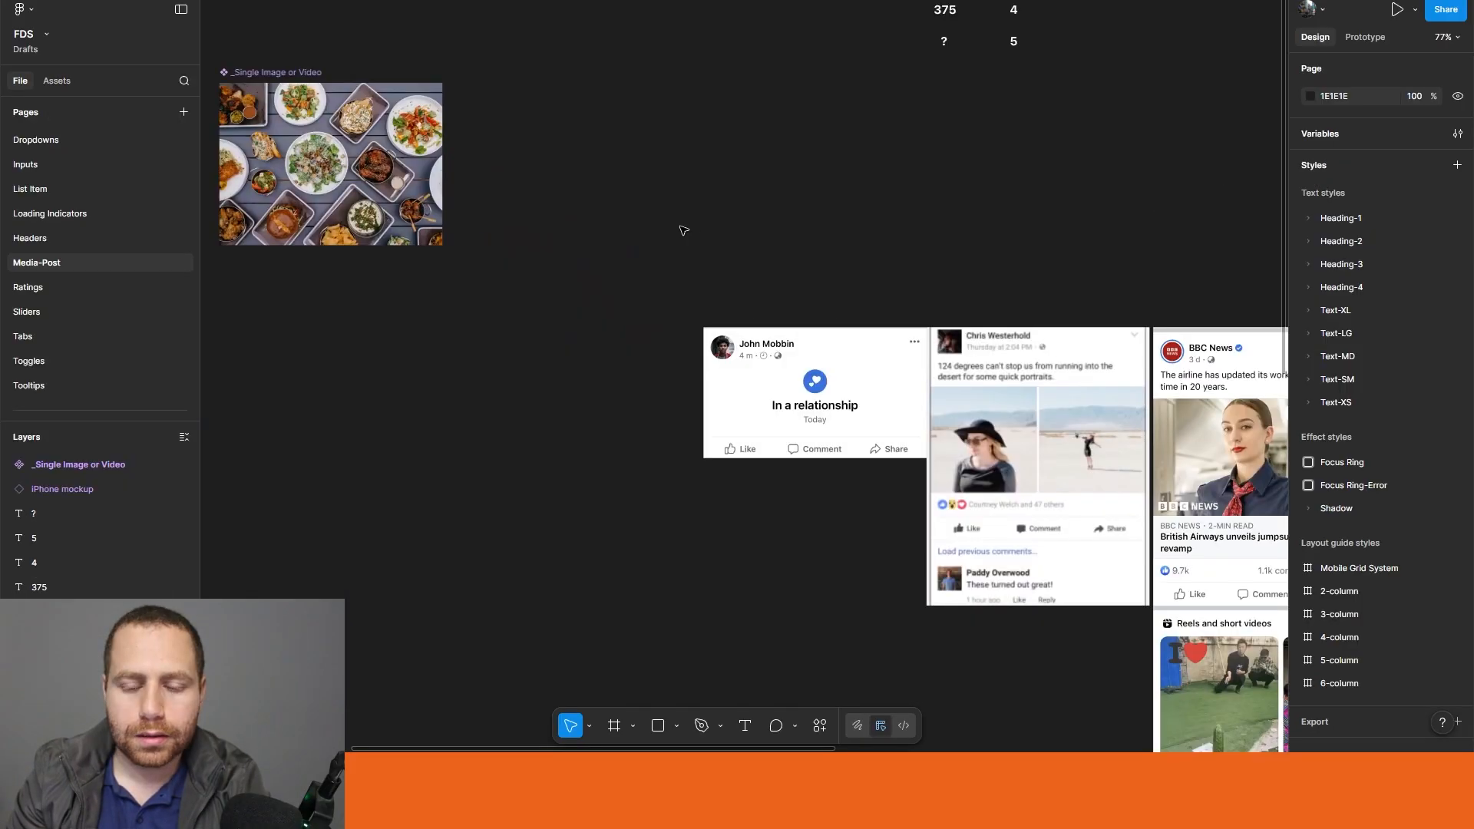
{"action": "scroll", "coordinate": [560, 265], "scroll_direction": "down", "scroll_amount": 3}
{"action": "left_click_drag", "start_coordinate": [558, 274], "coordinate": [670, 299]}
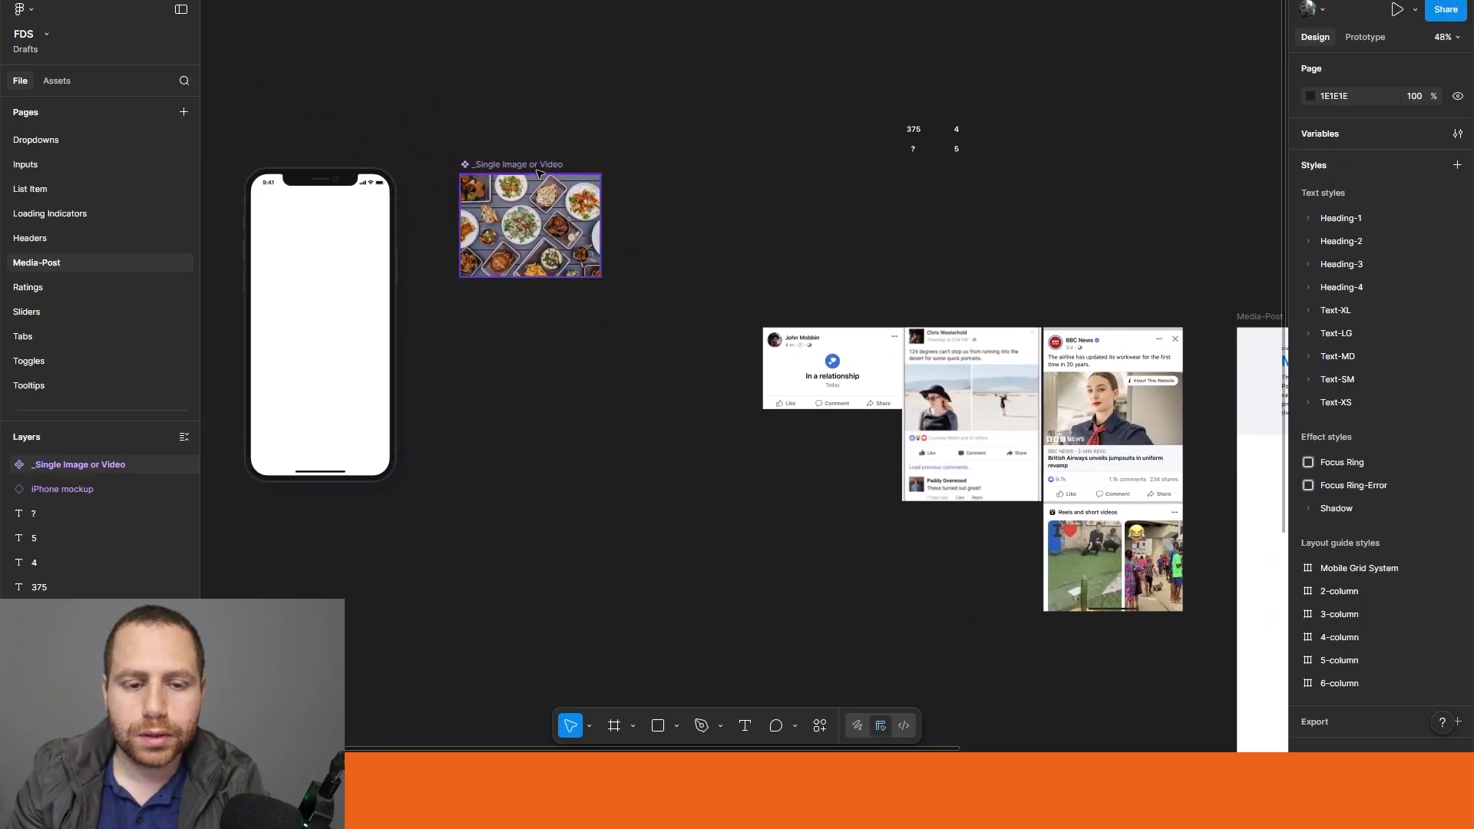
Step: Move the _Single Image or Video component into the Media-Post frame, below the _announcements component
{"action": "left_click_drag", "start_coordinate": [522, 172], "coordinate": [898, 389]}
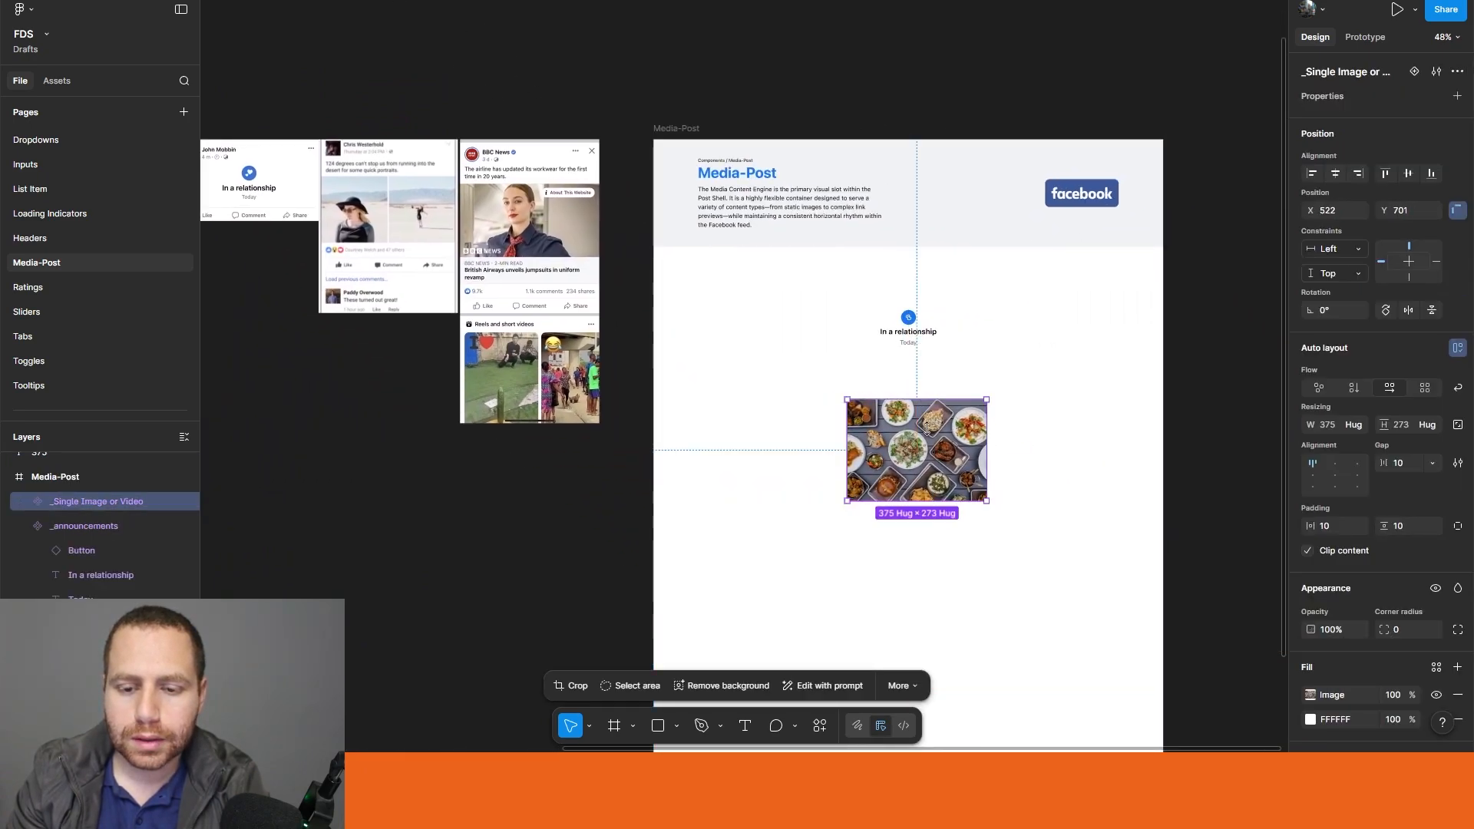
{"action": "left_click_drag", "start_coordinate": [568, 342], "coordinate": [931, 357]}
{"action": "left_click", "coordinate": [452, 393]}
{"action": "left_click_drag", "start_coordinate": [564, 250], "coordinate": [747, 455]}
{"action": "scroll", "coordinate": [714, 224], "scroll_direction": "up", "scroll_amount": 3}
{"action": "scroll", "coordinate": [714, 223], "scroll_direction": "left", "scroll_amount": 3}
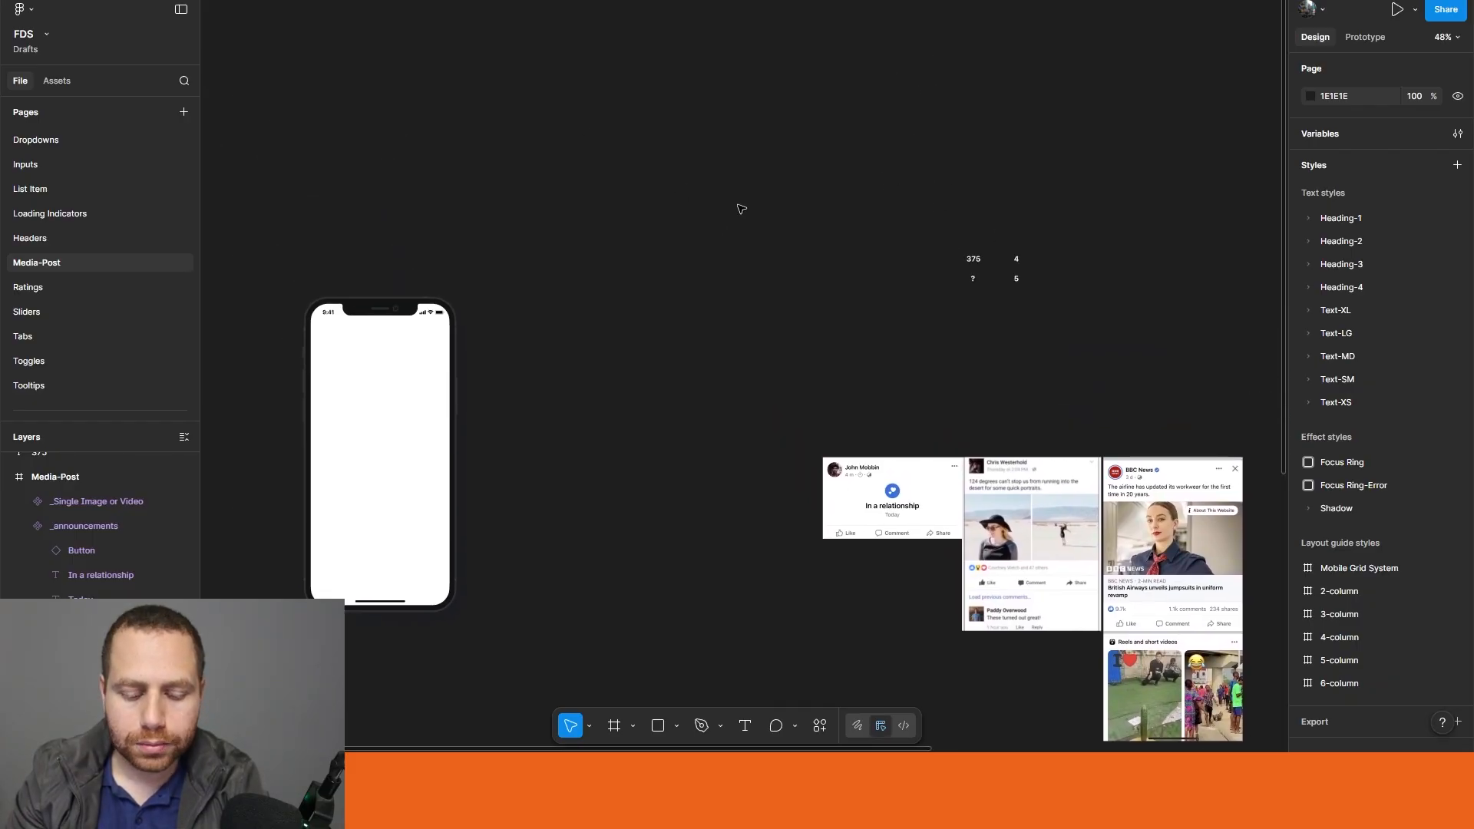
Step: Create a 375 × 812 frame beside the iPhone mockup and name it _Grid
{"action": "key", "text": "f"}
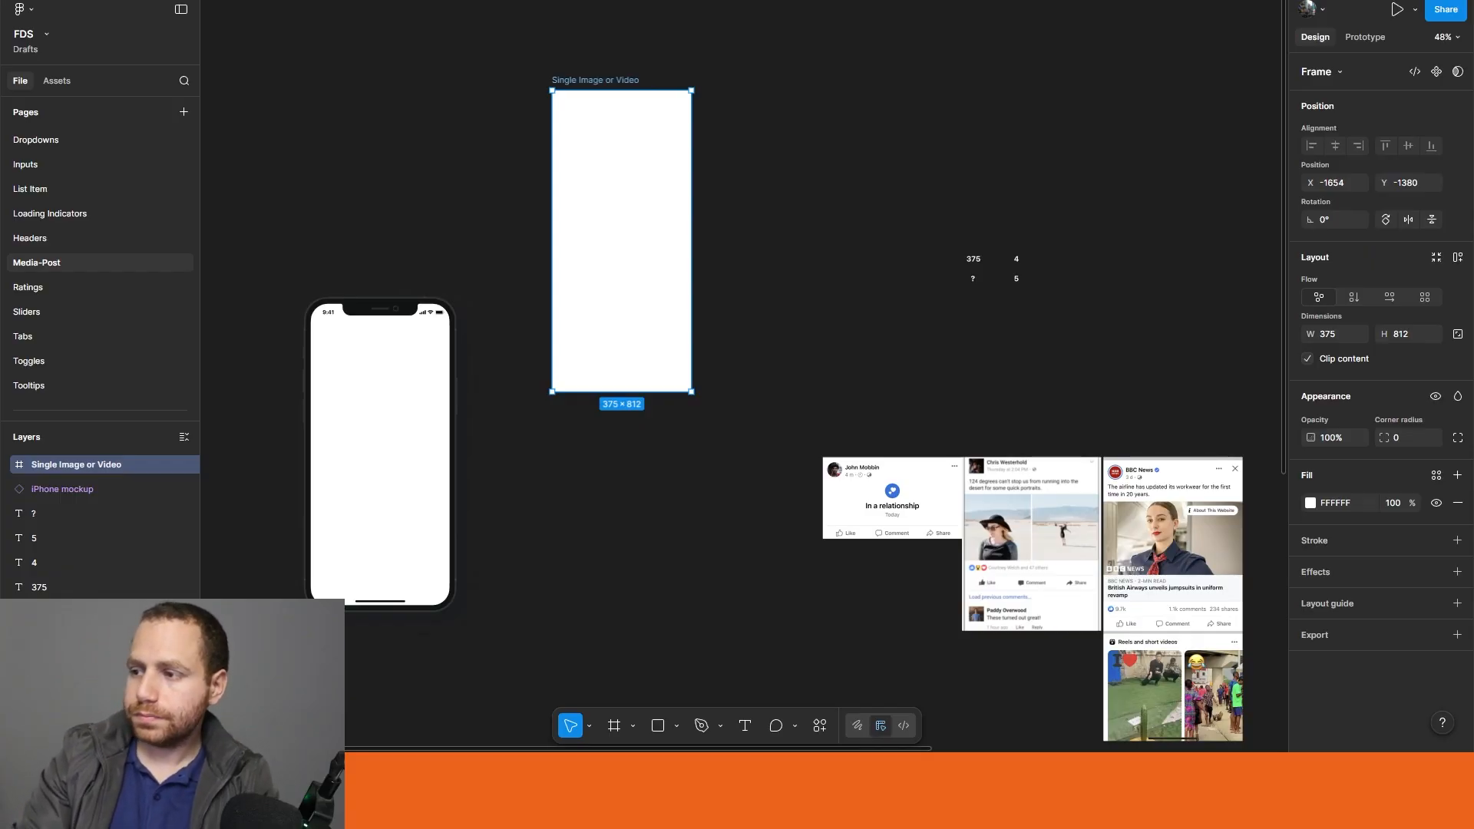
{"action": "double_click", "coordinate": [575, 80]}
{"action": "type", "text": "Grid"}
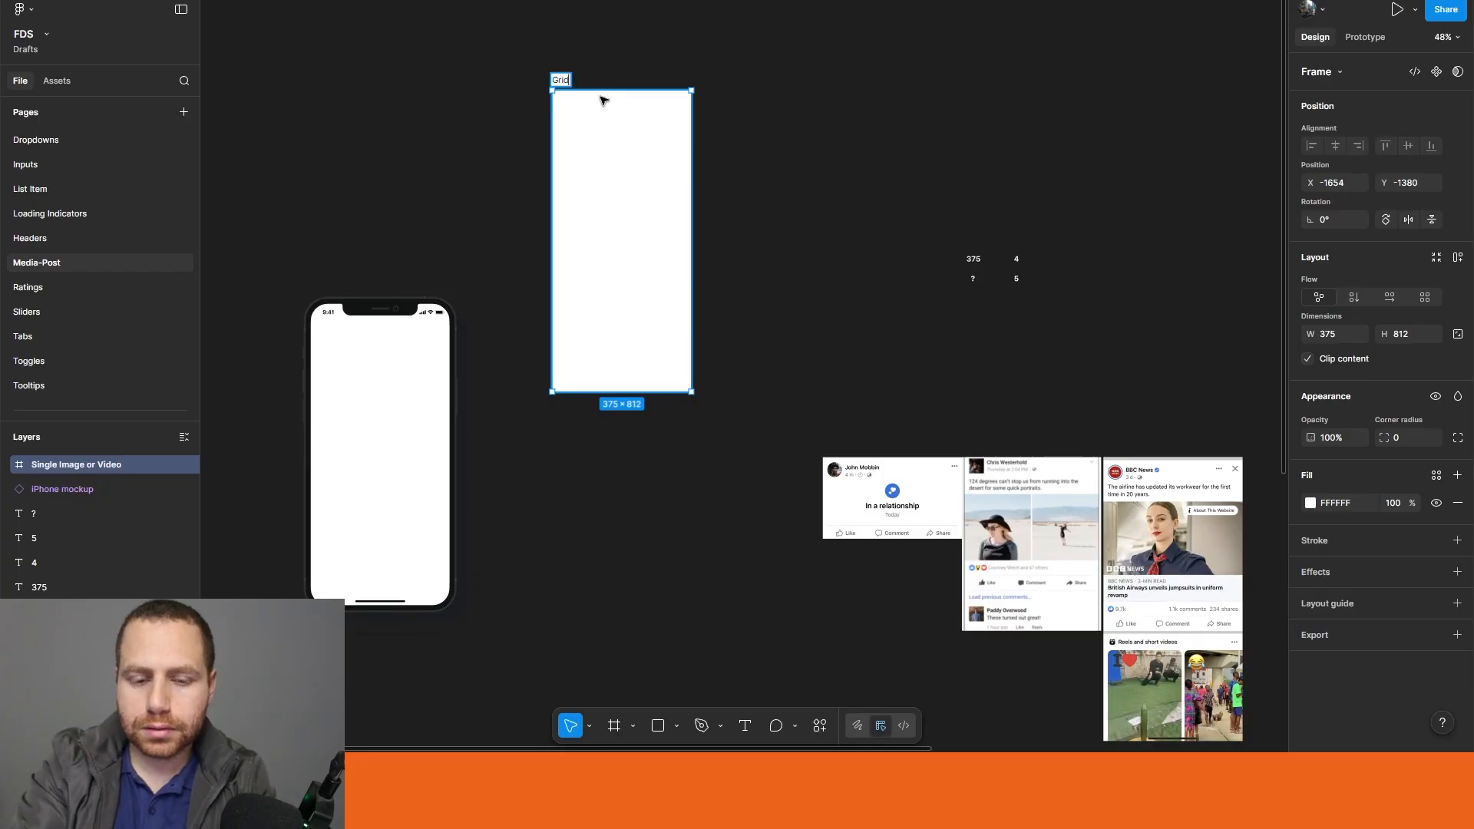
{"action": "left_click", "coordinate": [776, 89]}
{"action": "left_click", "coordinate": [560, 80]}
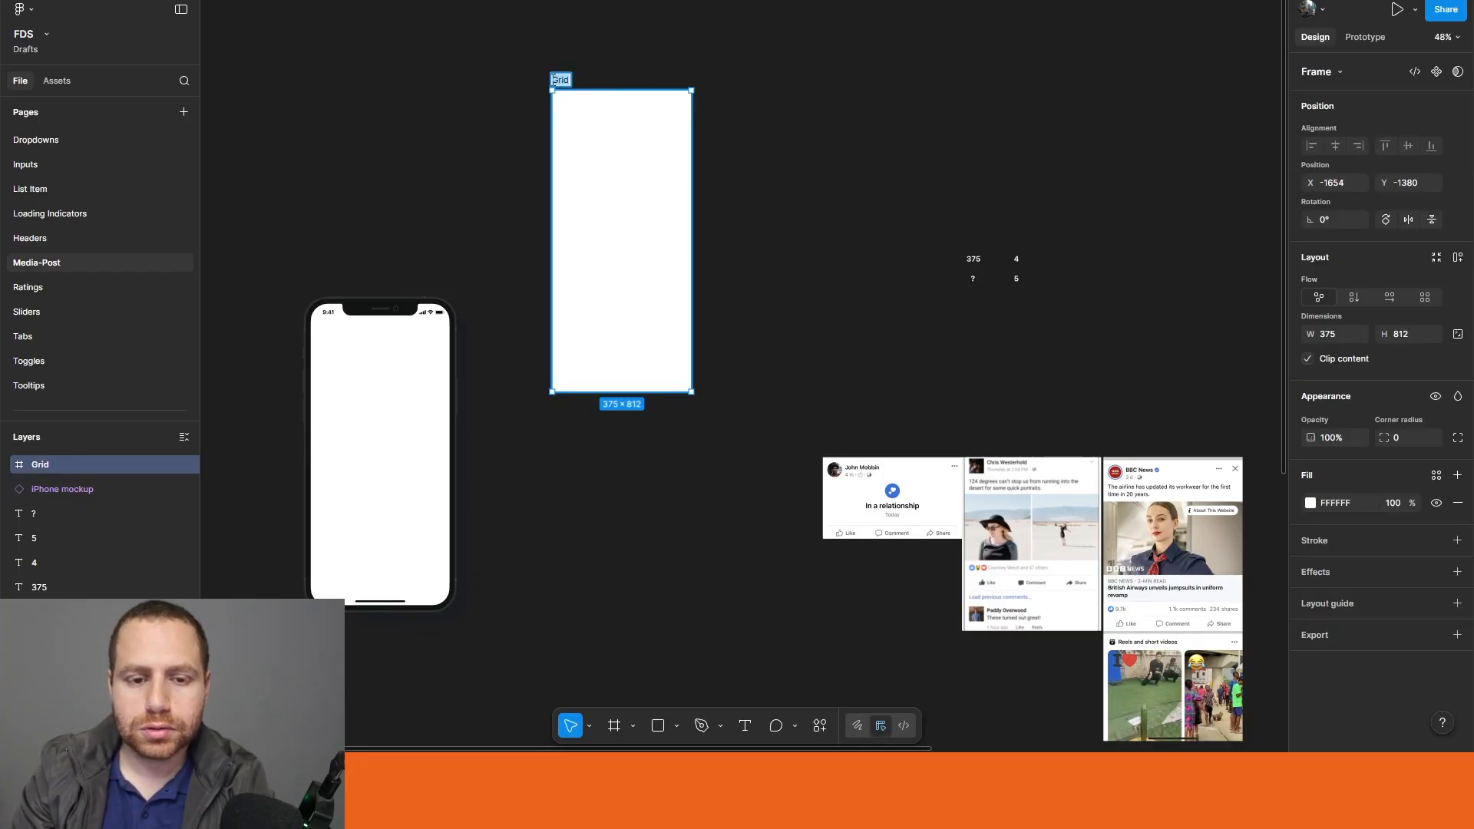
{"action": "type", "text": "_"}
{"action": "left_click", "coordinate": [773, 166]}
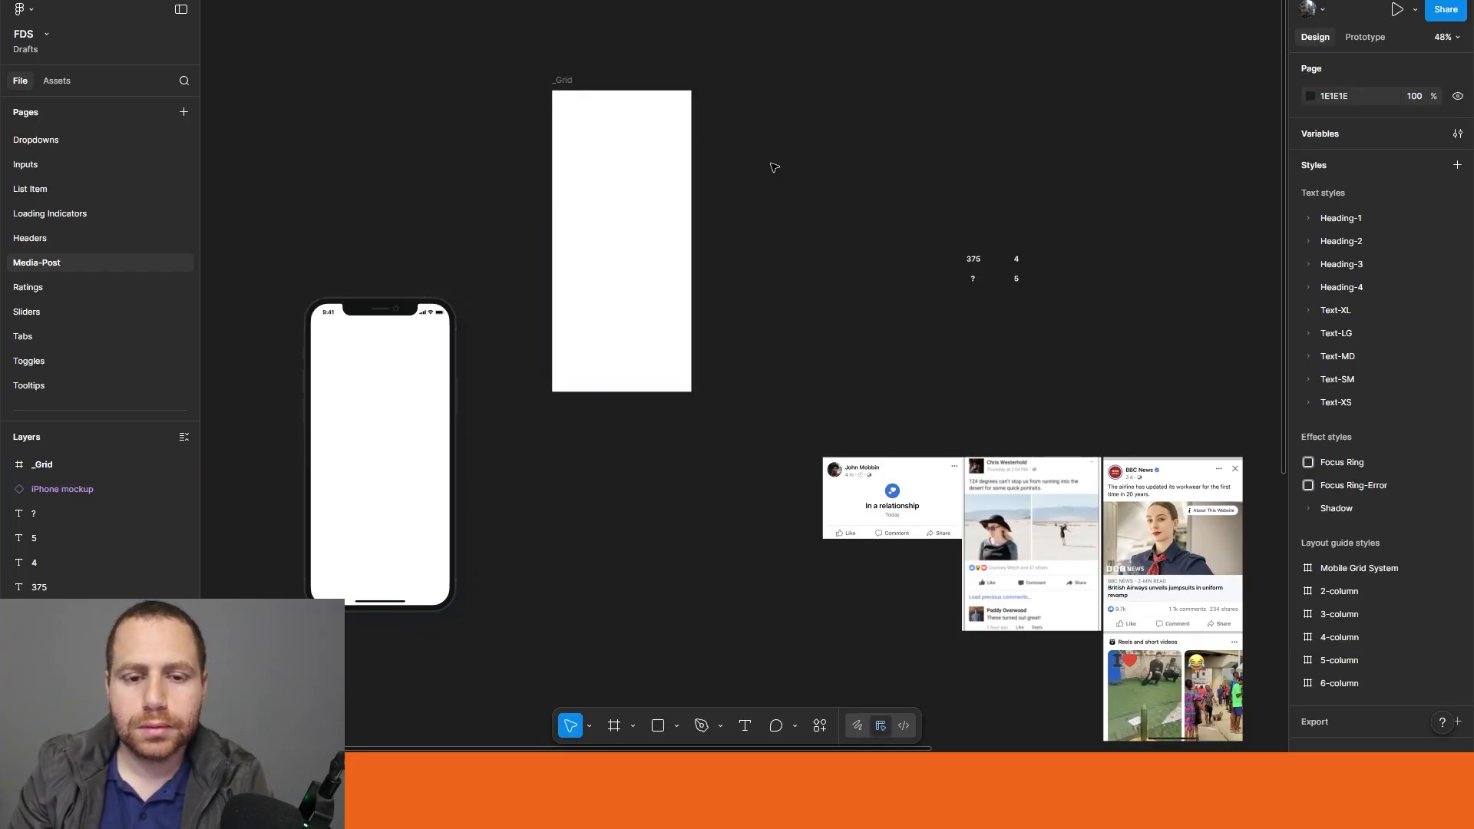
{"action": "left_click", "coordinate": [625, 159]}
{"action": "left_click", "coordinate": [996, 343]}
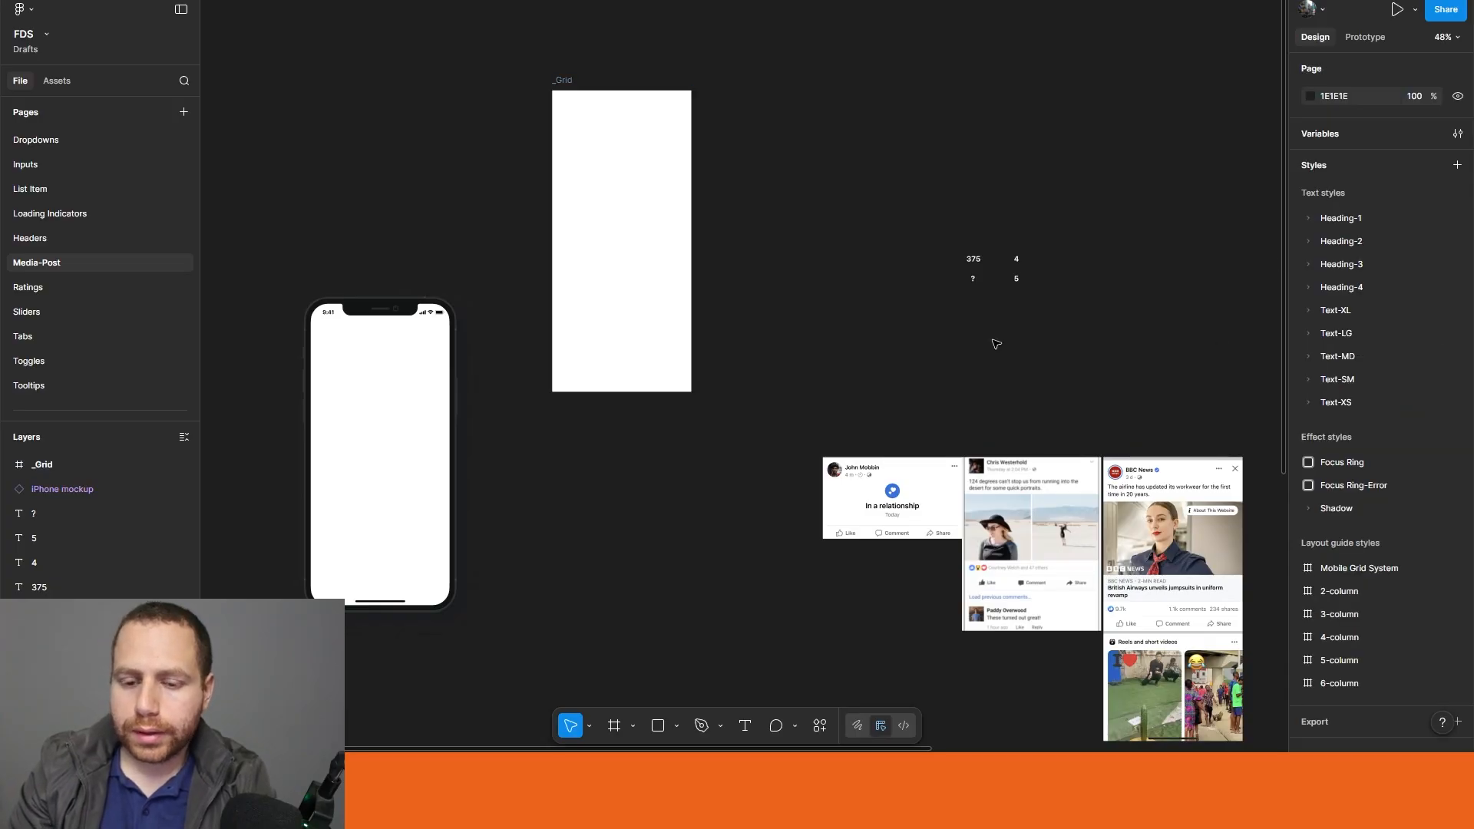
Step: Search the Unsplash plugin for "beach", insert the sunset beach photo onto the canvas, and close the plugin
{"action": "left_click", "coordinate": [820, 726]}
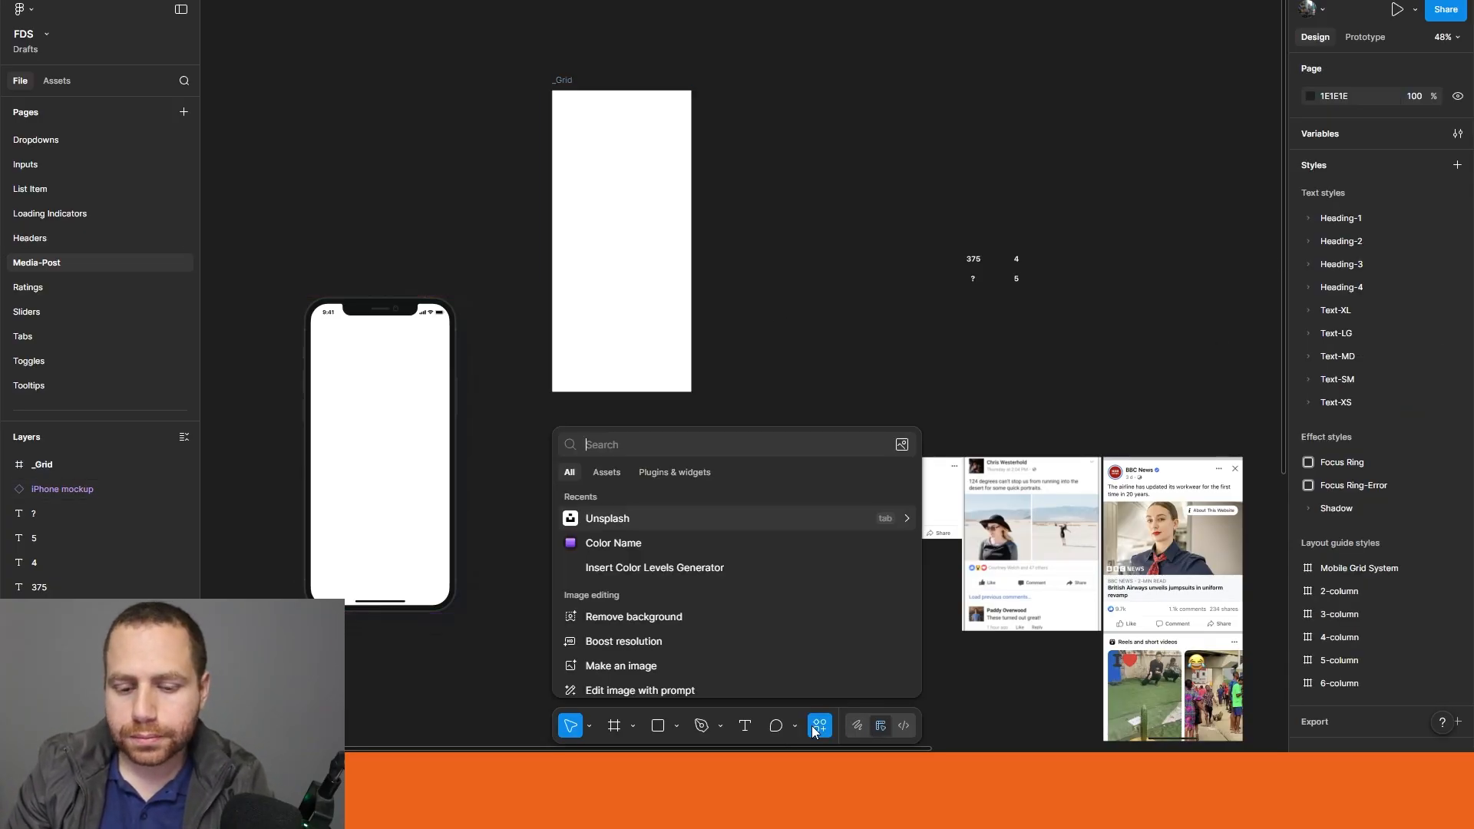
{"action": "key", "text": "Escape"}
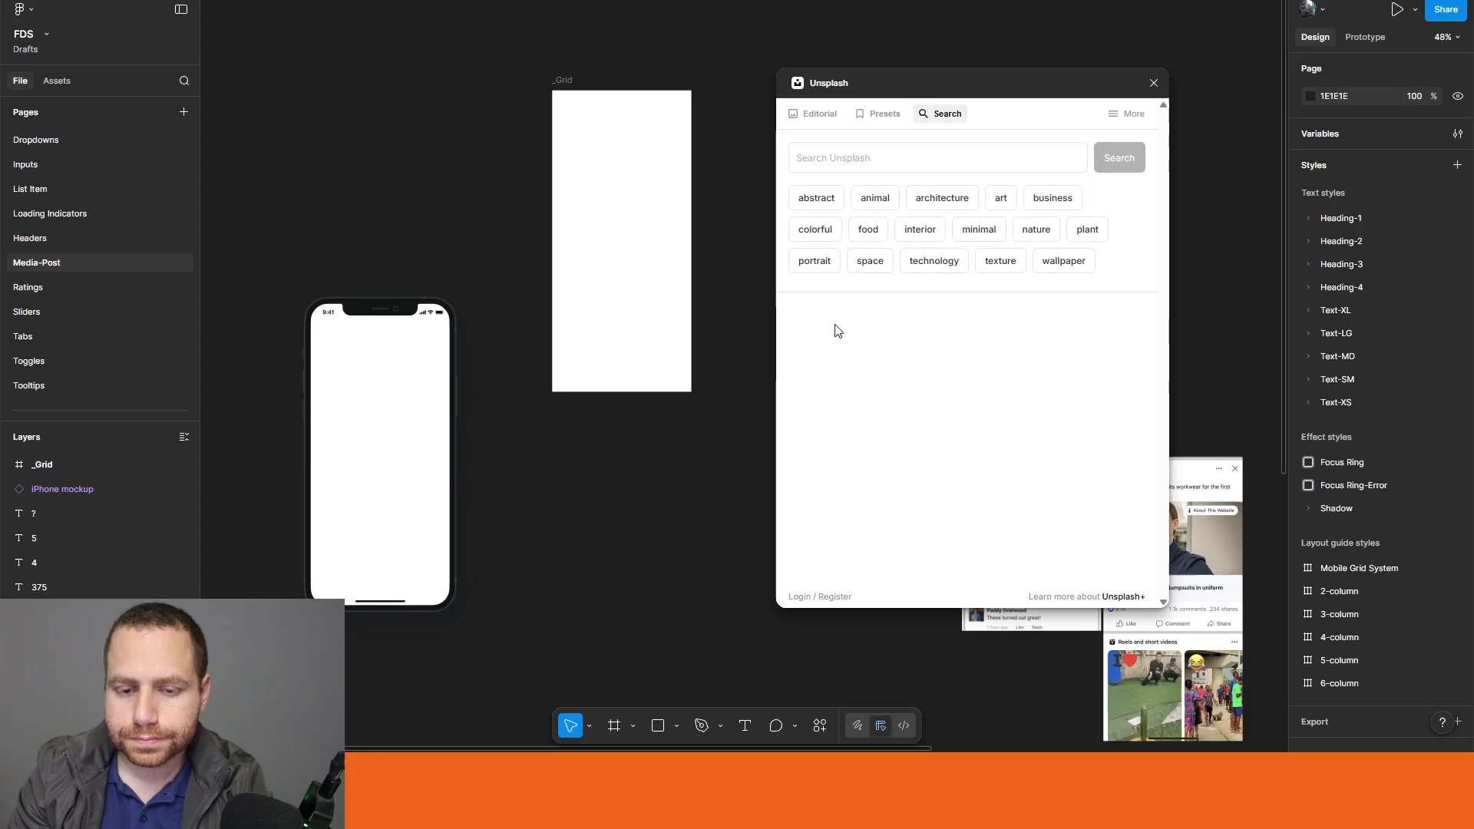
{"action": "left_click", "coordinate": [876, 162]}
{"action": "type", "text": "beach"}
{"action": "key", "text": "Return"}
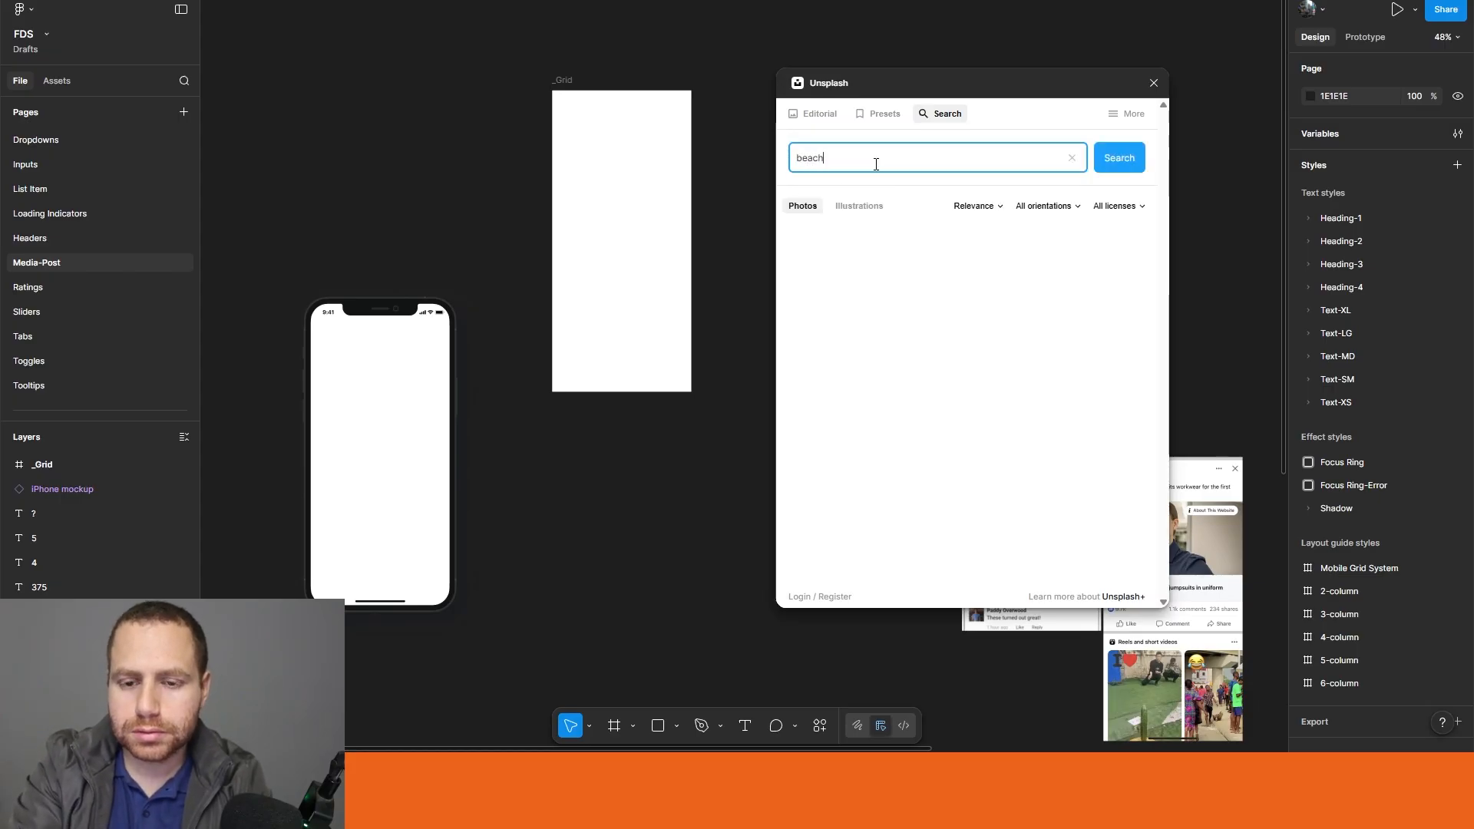
{"action": "left_click_drag", "start_coordinate": [1064, 319], "coordinate": [293, 104]}
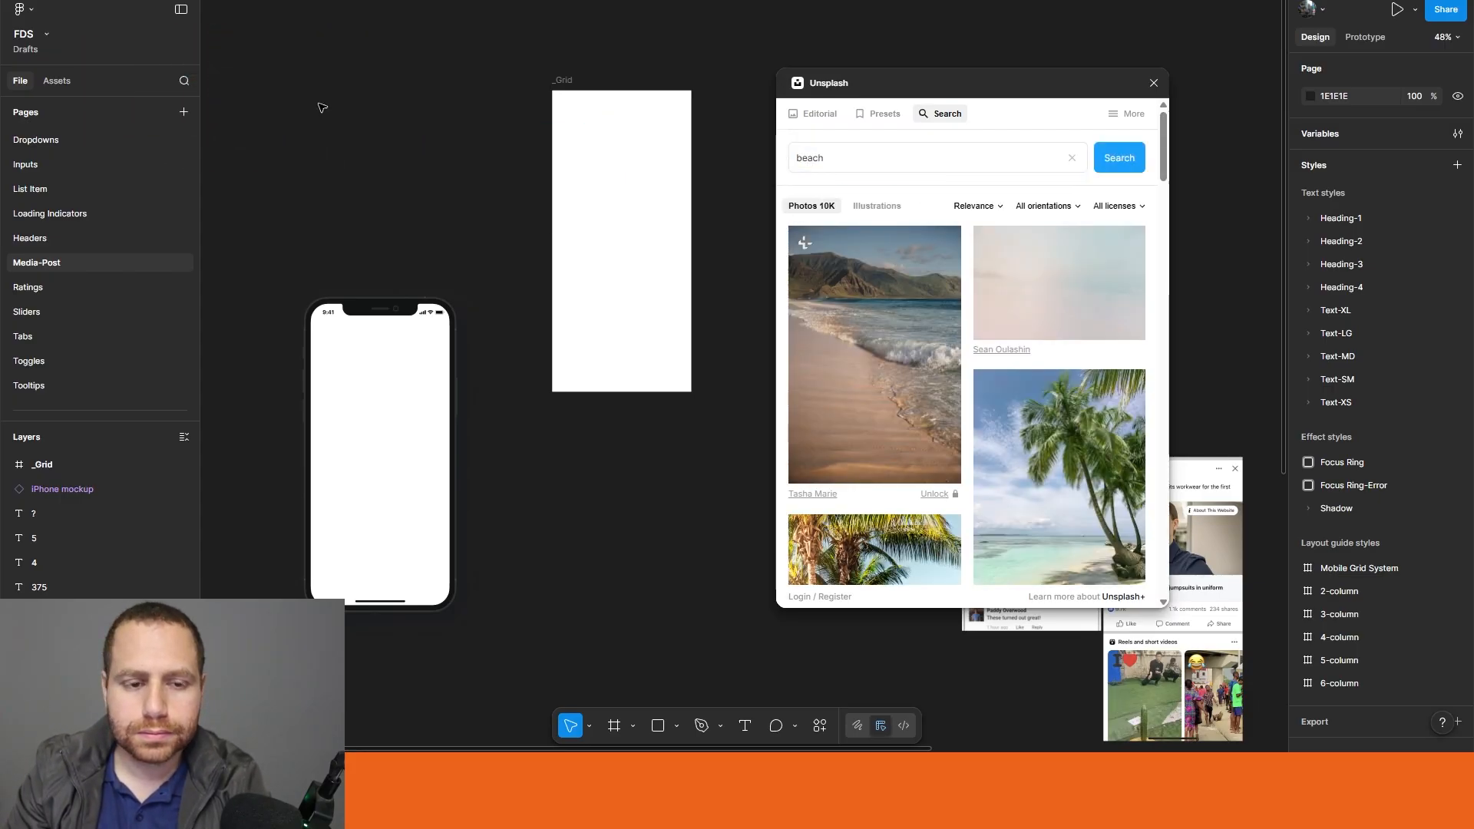
{"action": "left_click_drag", "start_coordinate": [462, 280], "coordinate": [514, 477]}
{"action": "left_click", "coordinate": [498, 378]}
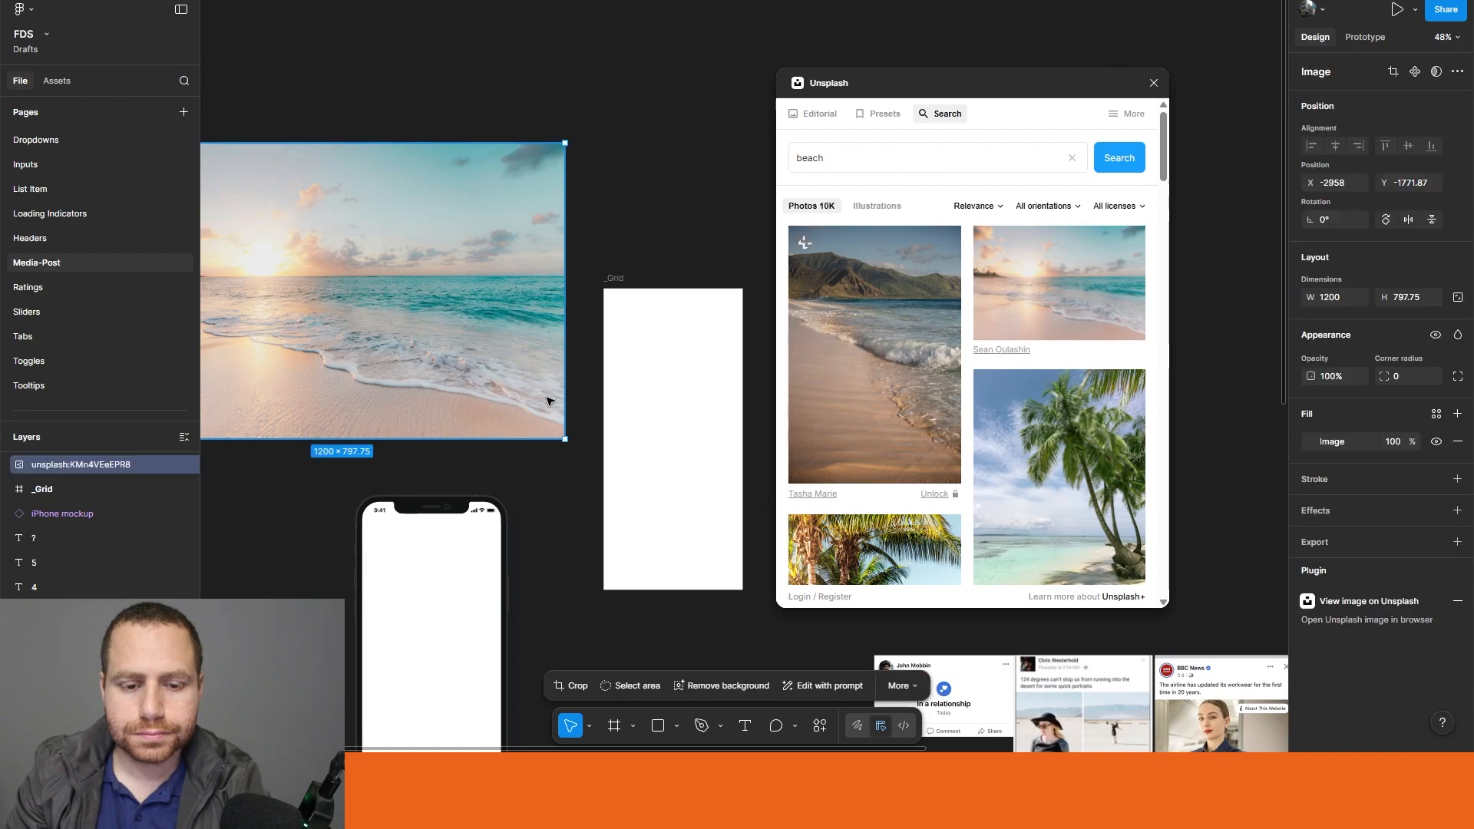
{"action": "left_click", "coordinate": [1153, 82]}
Step: Resize the beach photo to 298 × 198 with its aspect ratio locked, and reduce the _Grid frame's height to 288
{"action": "left_click_drag", "start_coordinate": [571, 271], "coordinate": [706, 209]}
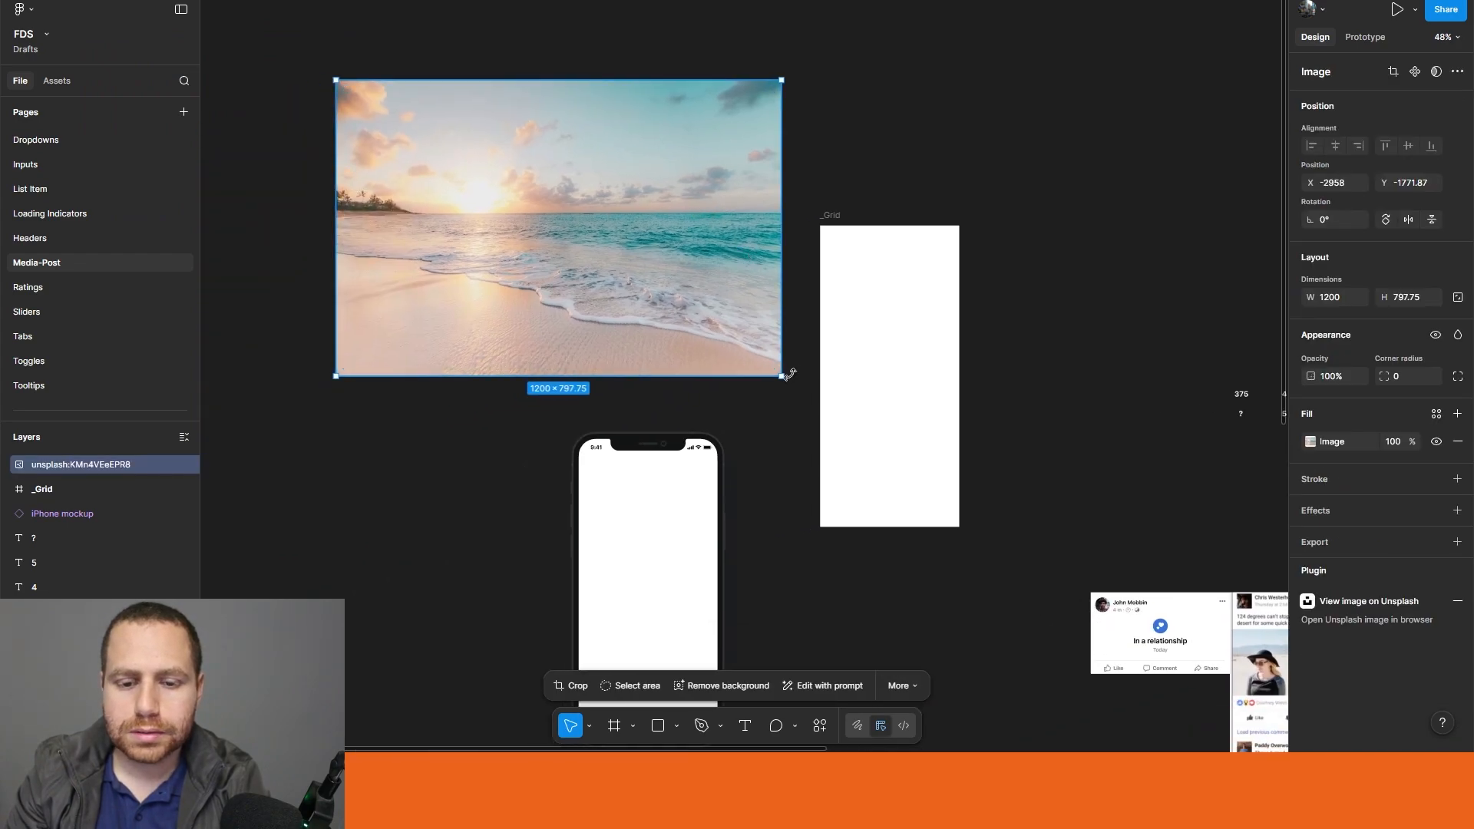
{"action": "left_click_drag", "start_coordinate": [782, 375], "coordinate": [653, 286]}
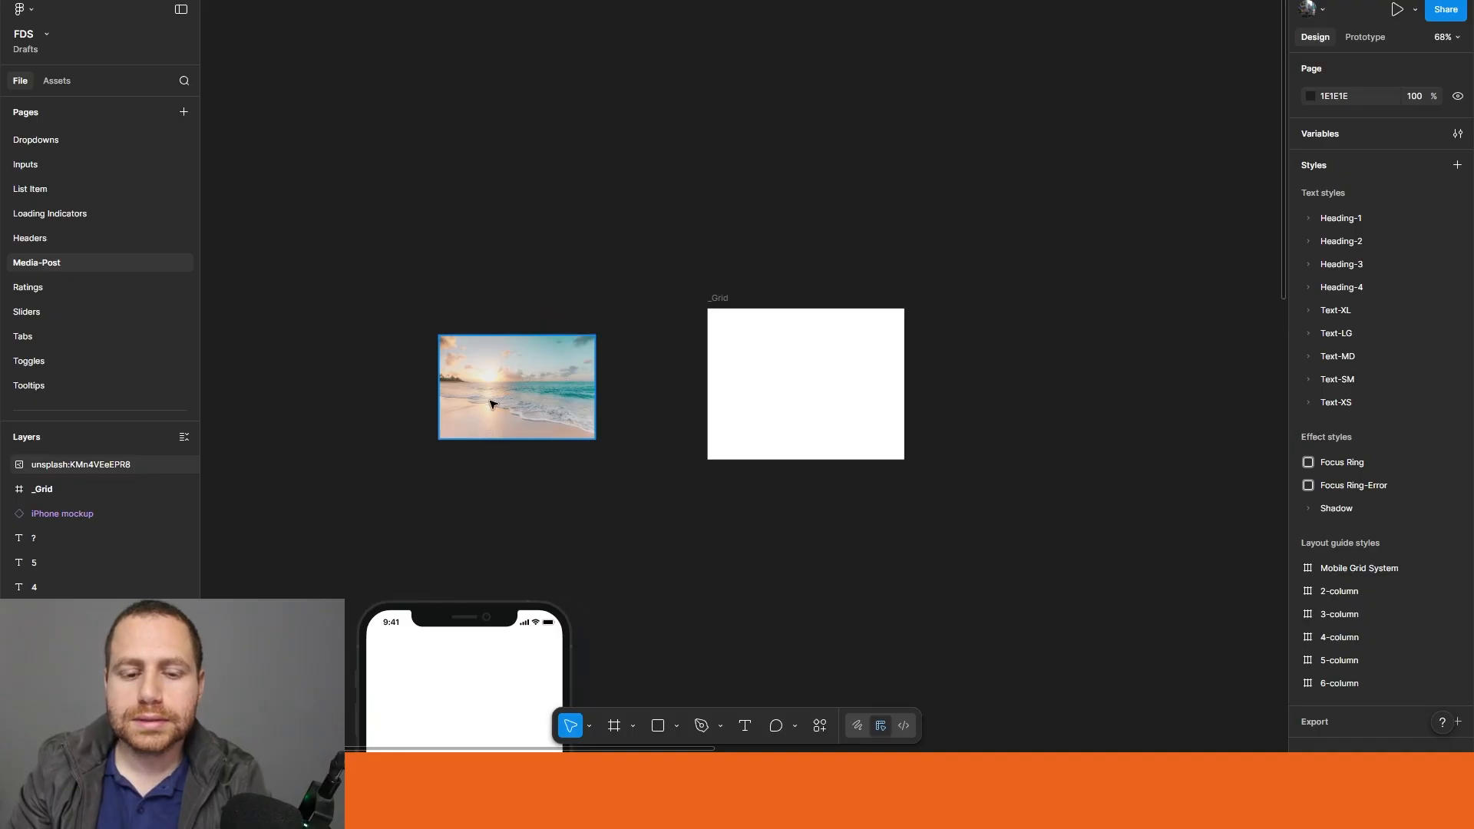
{"action": "left_click", "coordinate": [492, 404]}
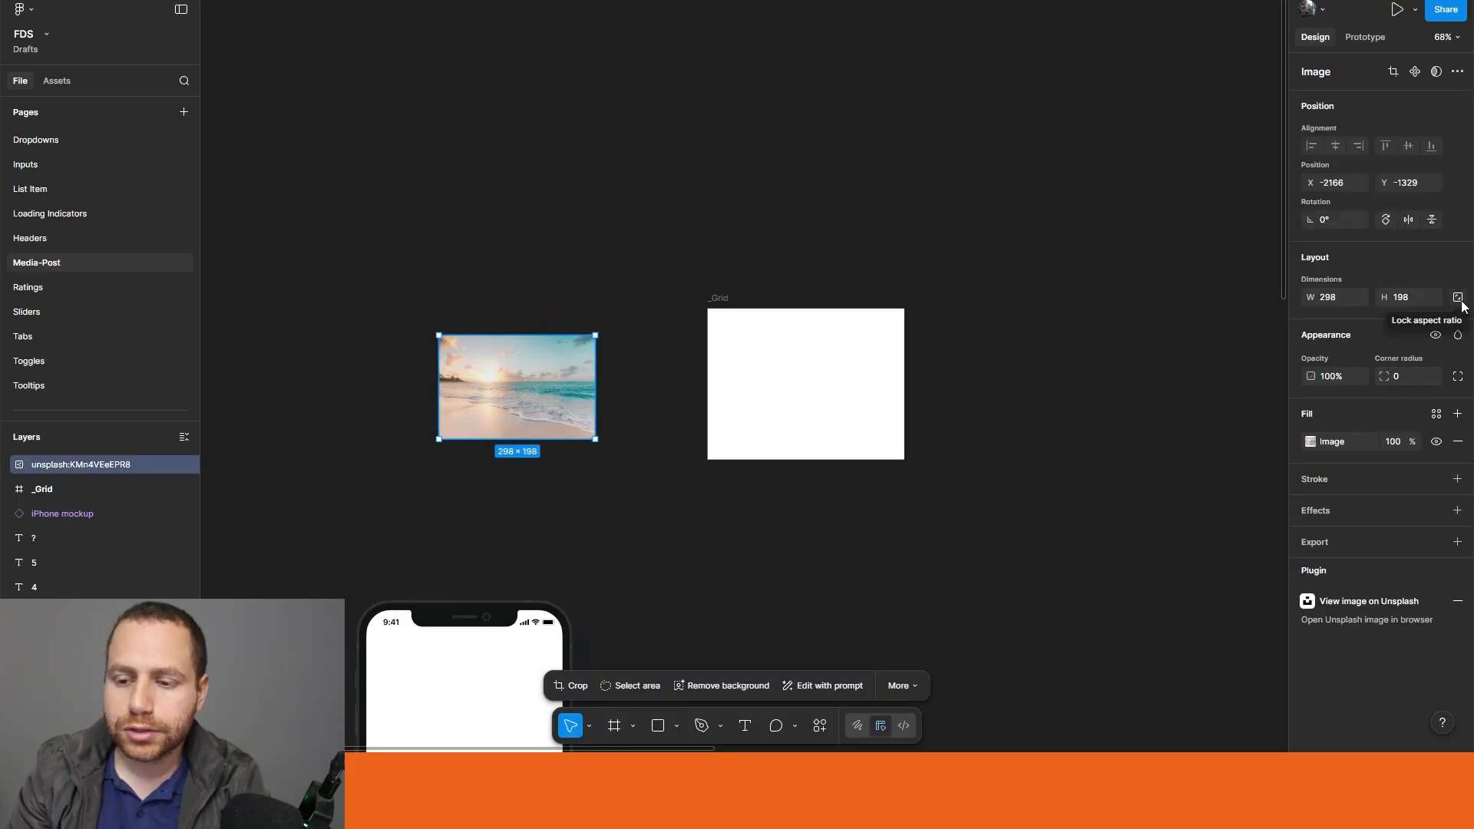
{"action": "left_click", "coordinate": [641, 530]}
{"action": "left_click_drag", "start_coordinate": [654, 545], "coordinate": [615, 517]}
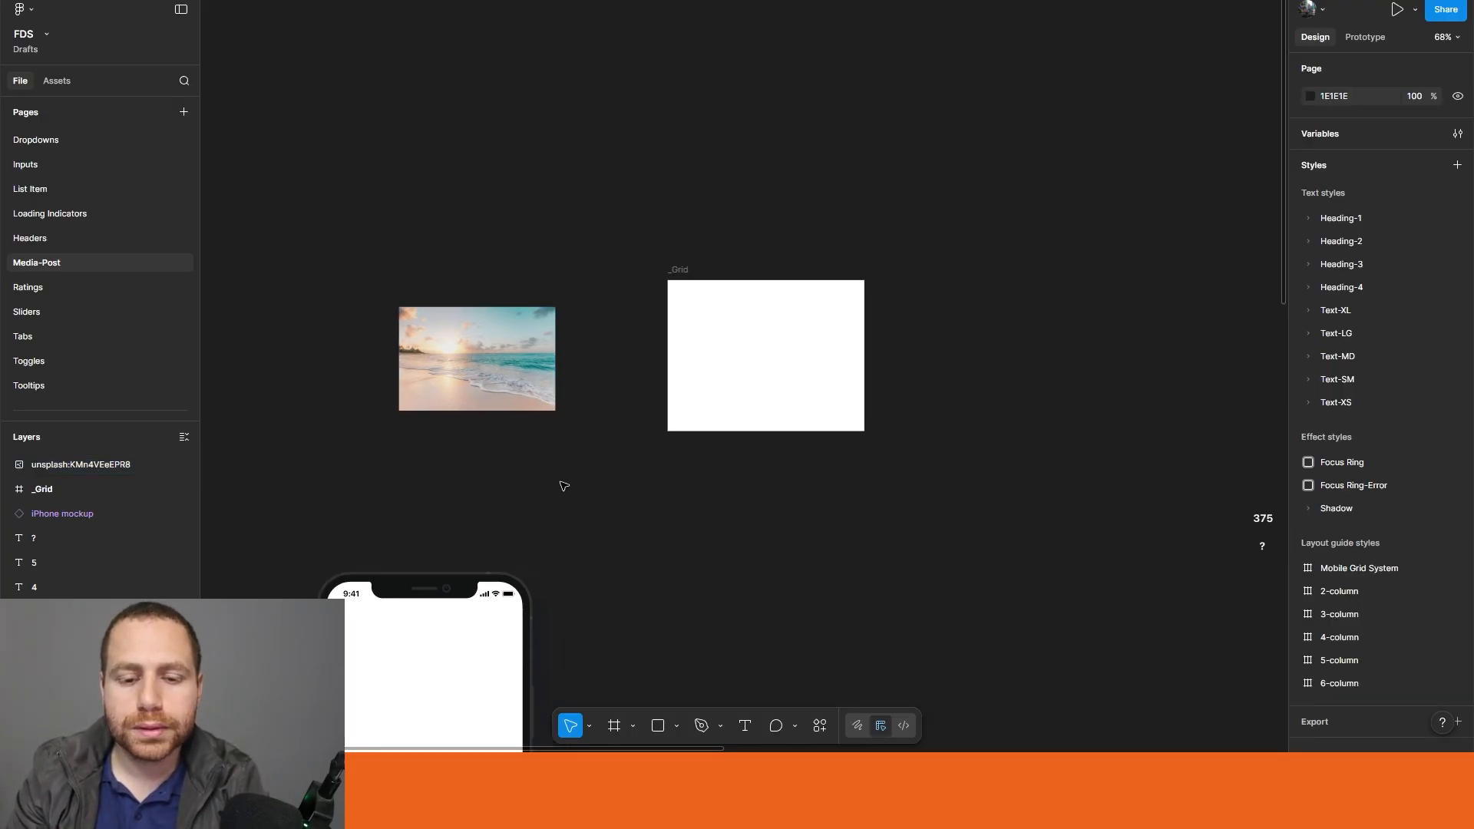
Step: Place the beach photo inside the _Grid frame and apply auto layout to the frame
{"action": "left_click", "coordinate": [484, 347]}
{"action": "left_click_drag", "start_coordinate": [453, 366], "coordinate": [691, 317]}
{"action": "key", "text": "Escape"}
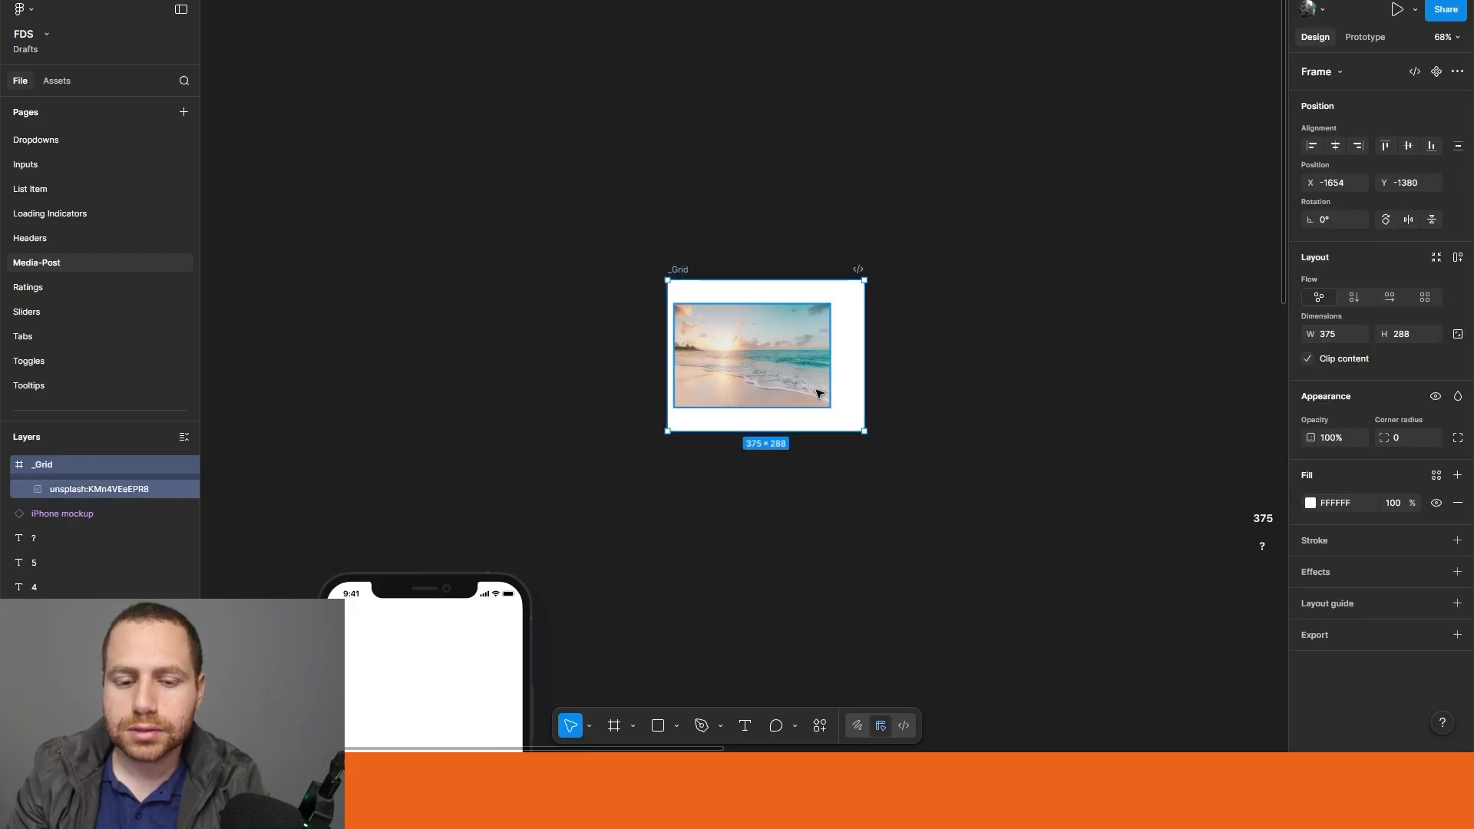
{"action": "key", "text": "shift+a"}
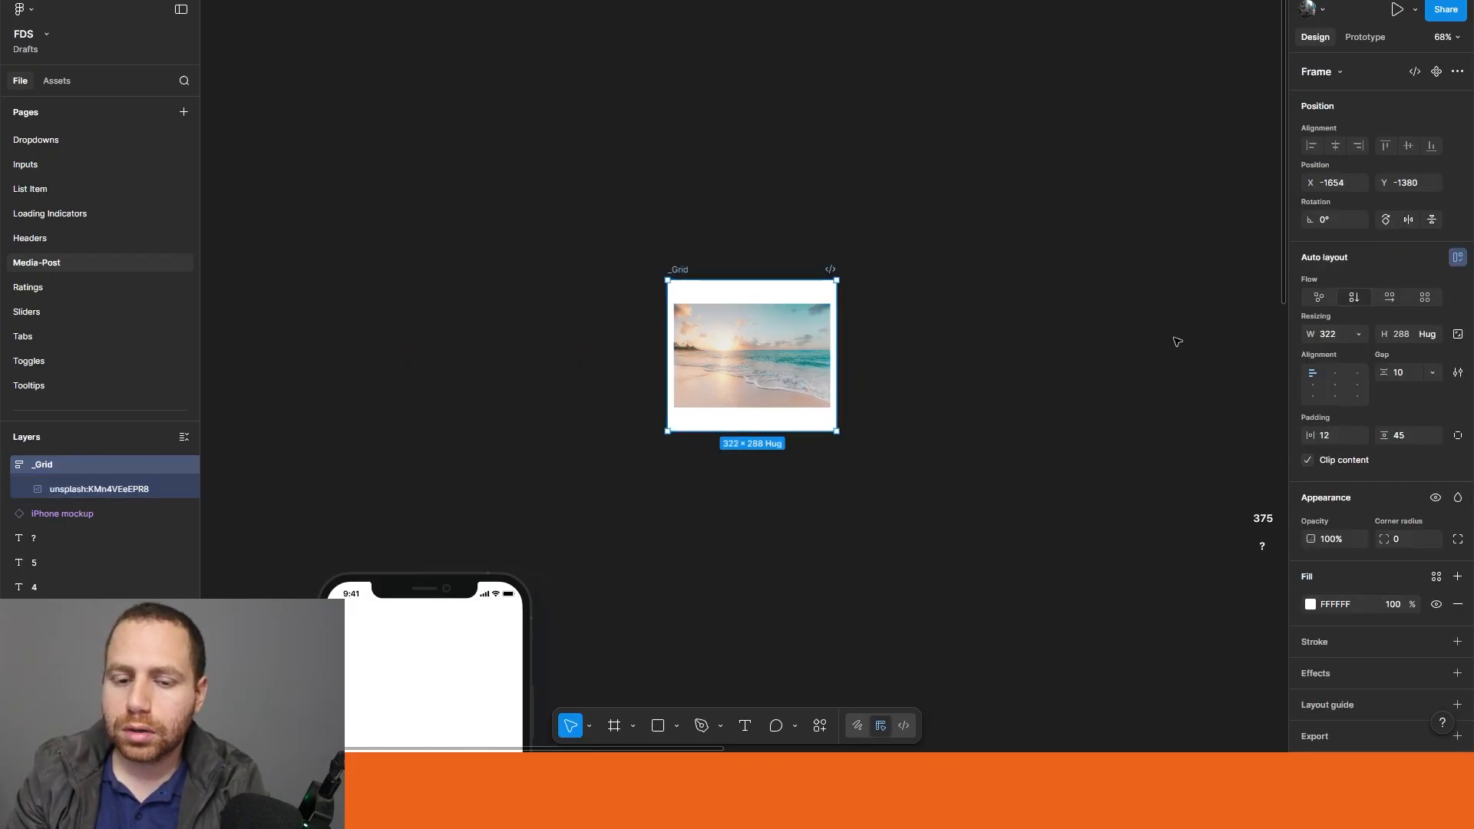
{"action": "left_click", "coordinate": [870, 474]}
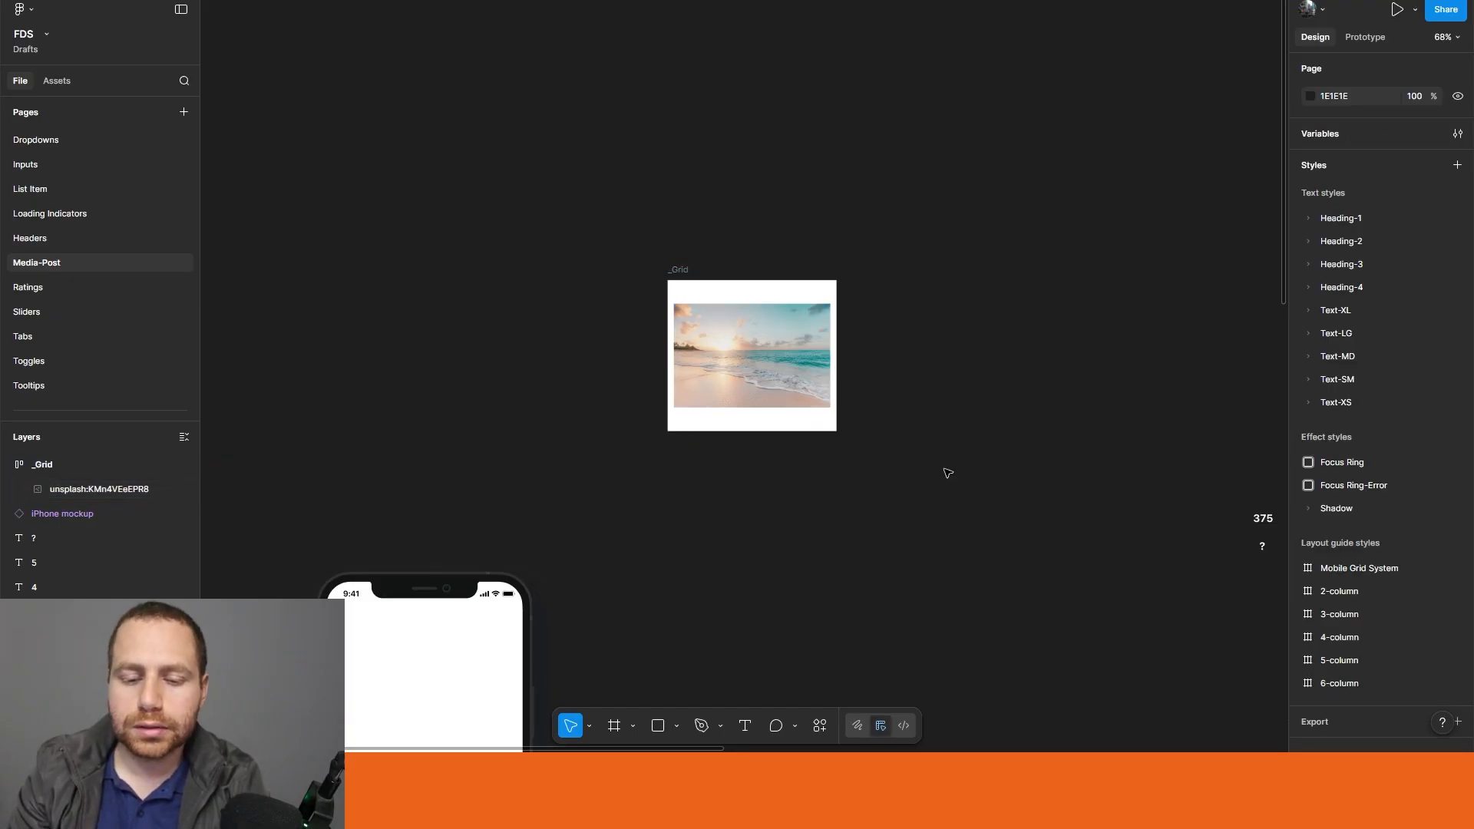
Step: Give the _Grid frame a horizontal flow with 0 horizontal and vertical padding and a gap of 4
{"action": "scroll", "coordinate": [790, 440], "scroll_direction": "up", "scroll_amount": 3}
{"action": "left_click", "coordinate": [701, 308]}
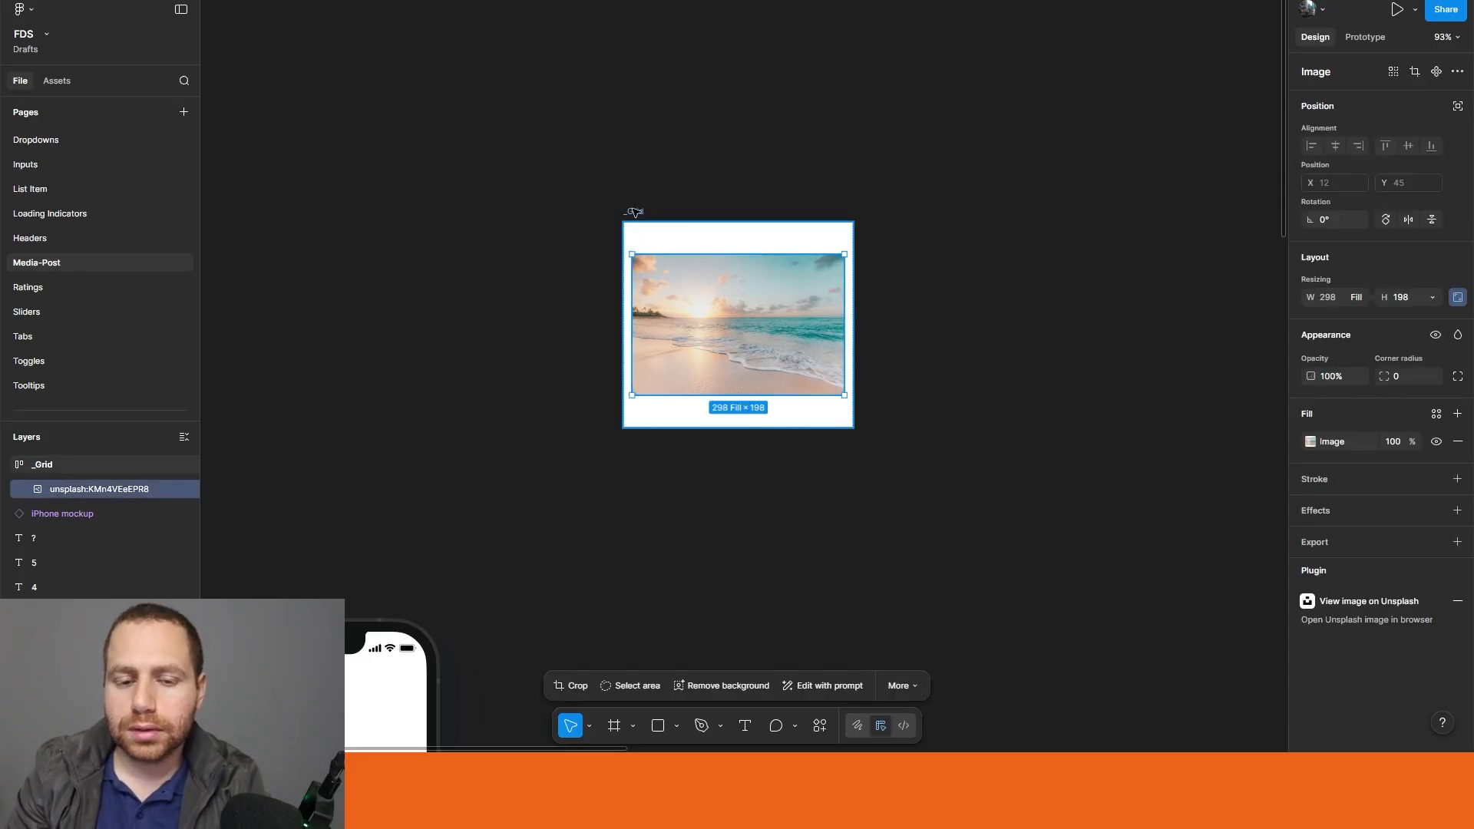
{"action": "left_click", "coordinate": [634, 212]}
{"action": "left_click", "coordinate": [1411, 436]}
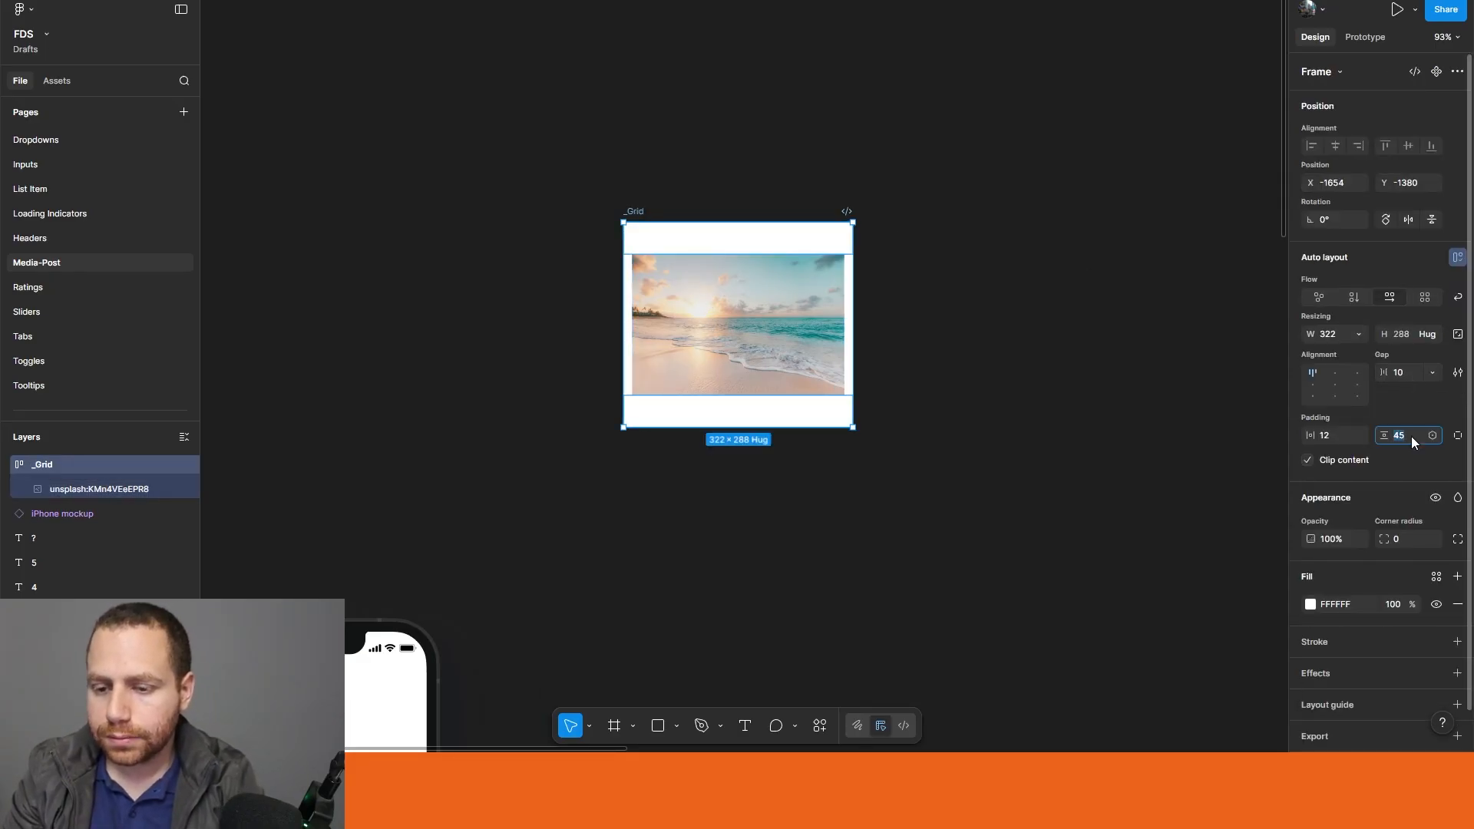
{"action": "type", "text": "0"}
{"action": "left_click", "coordinate": [1328, 435]}
{"action": "type", "text": "0"}
{"action": "left_click", "coordinate": [1415, 373]}
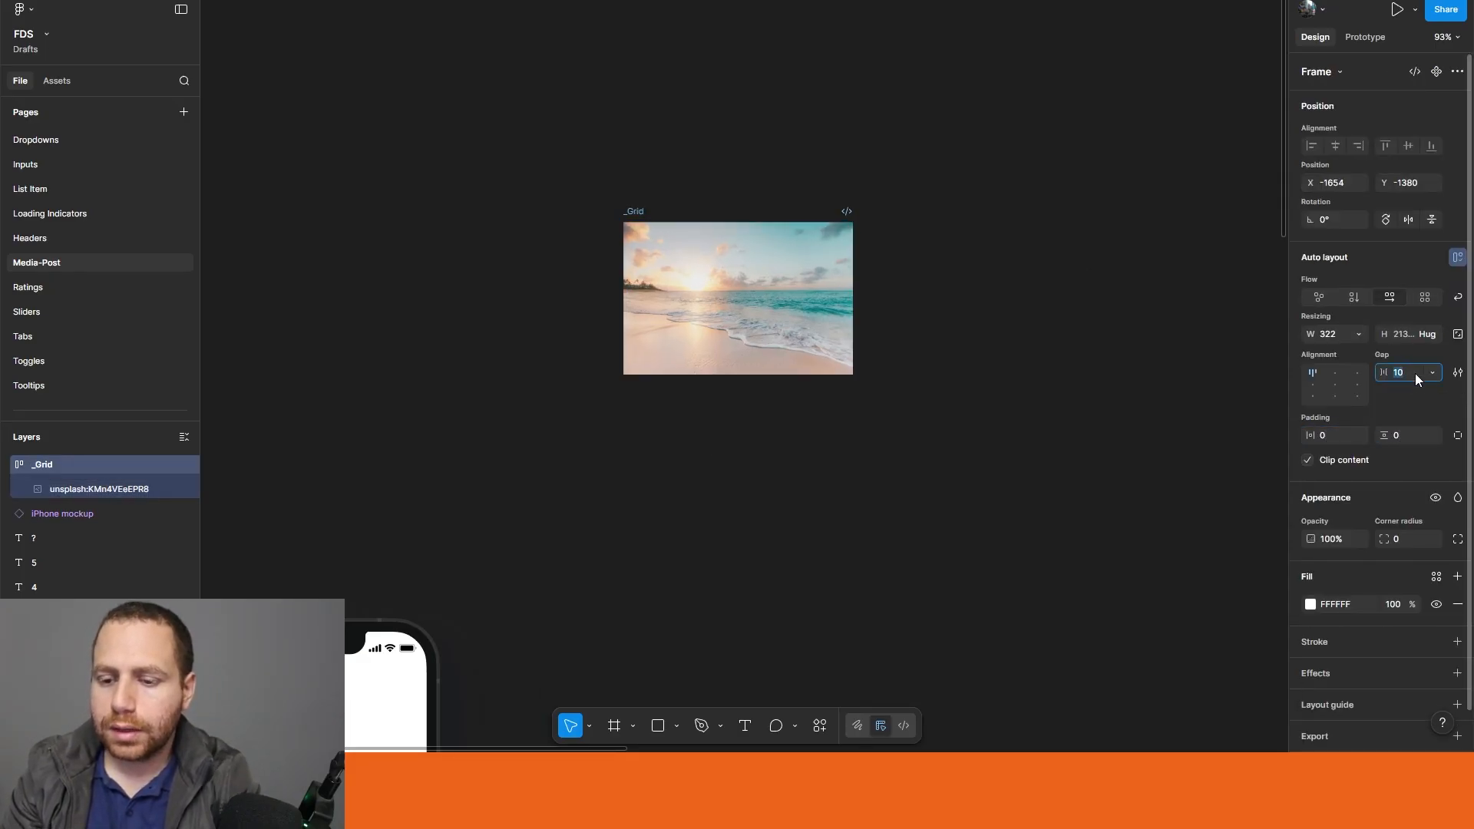
{"action": "left_click", "coordinate": [1017, 481]}
Step: Duplicate the beach photo inside the _Grid frame to form two side-by-side images
{"action": "left_click_drag", "start_coordinate": [966, 502], "coordinate": [877, 566]}
{"action": "double_click", "coordinate": [605, 351]}
{"action": "key", "text": "ctrl+d"}
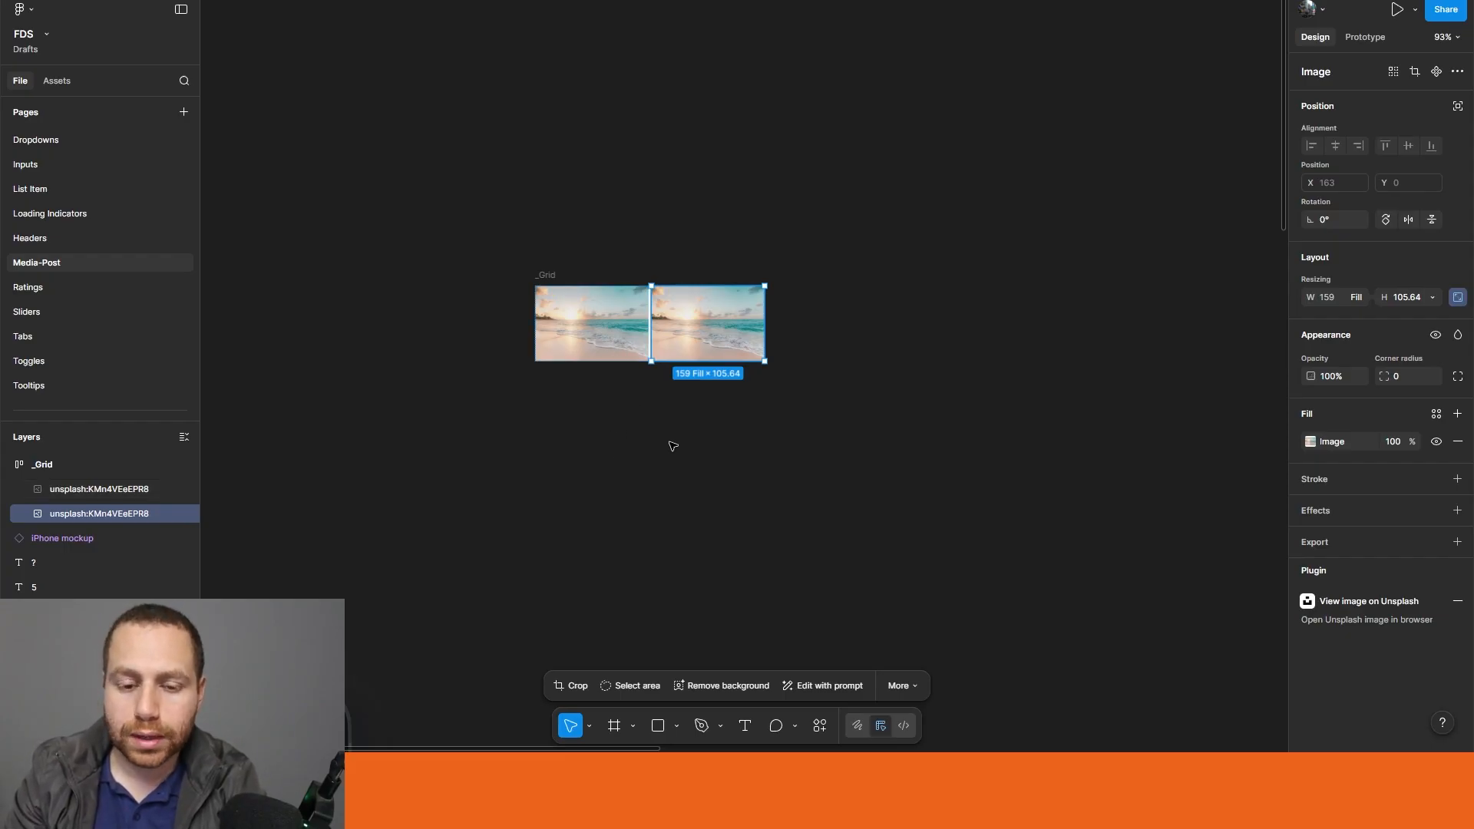
Step: Try adding a third copy of the beach photo to the _Grid row, and undo it
{"action": "scroll", "coordinate": [673, 446], "scroll_direction": "left", "scroll_amount": 3}
{"action": "left_click_drag", "start_coordinate": [783, 343], "coordinate": [960, 453]}
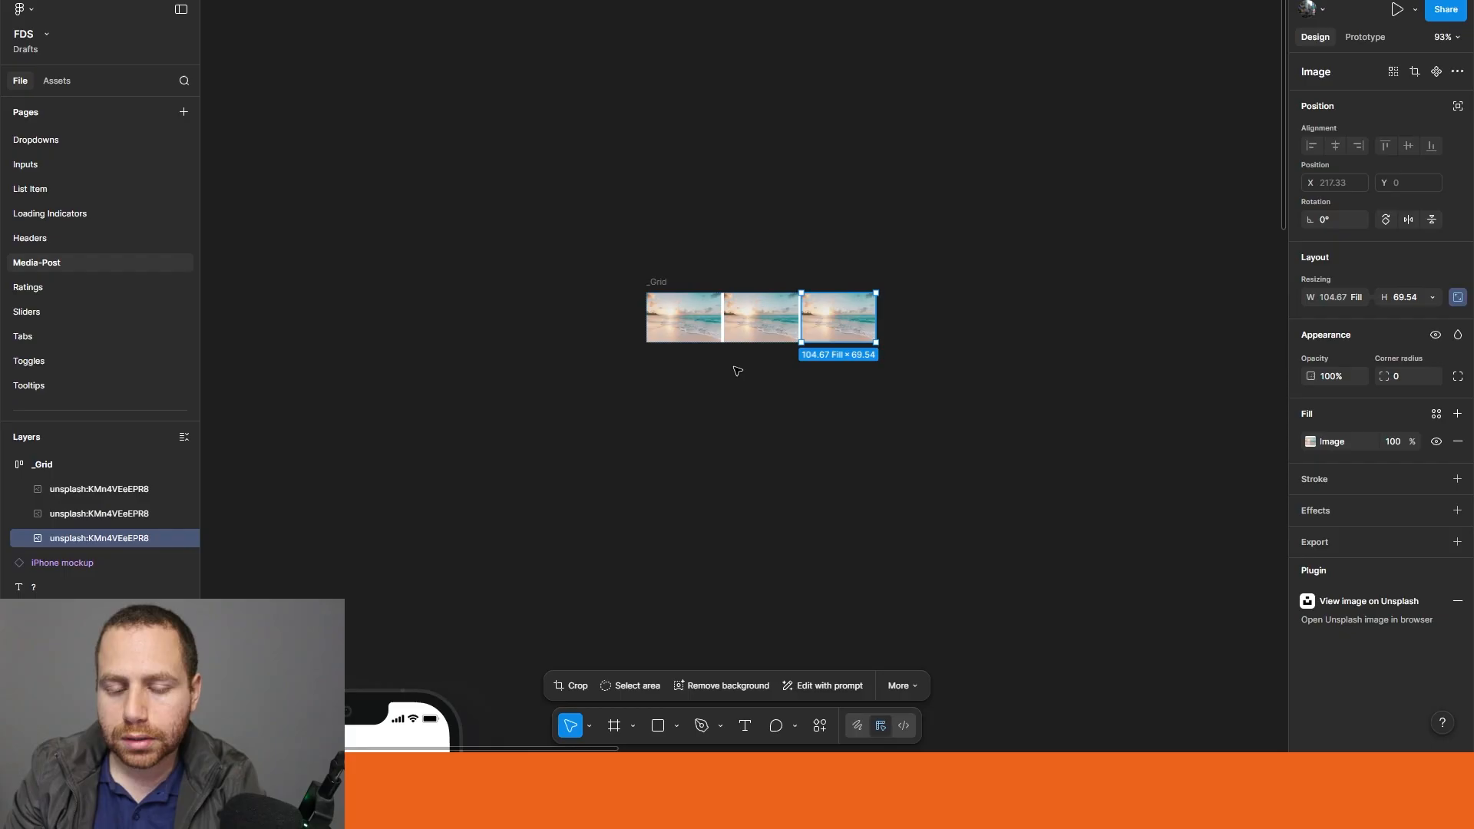
{"action": "key", "text": "ctrl+z"}
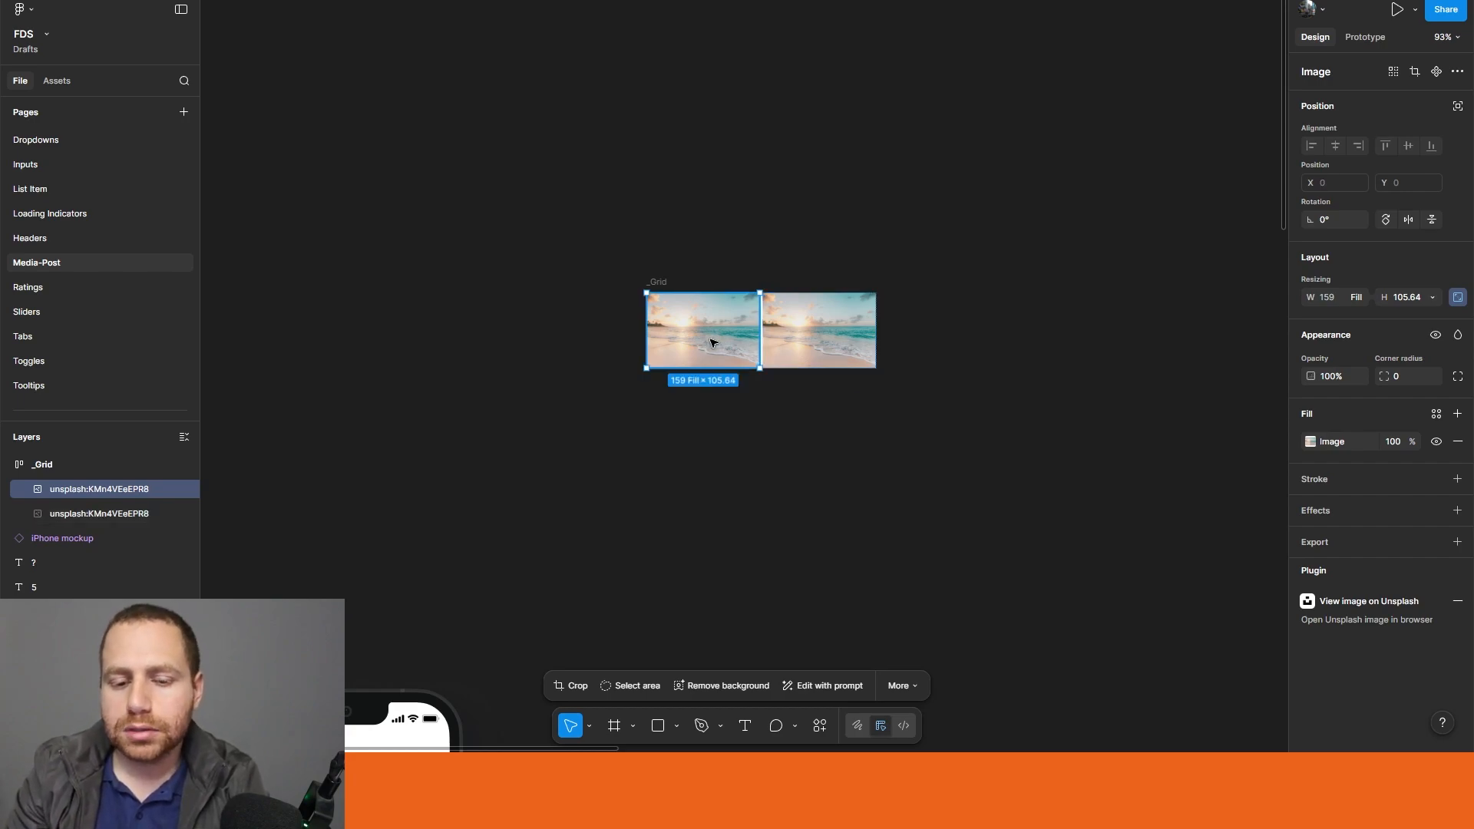
Step: Add a minimum width of 185 to both beach photos in the _Grid frame
{"action": "left_click", "coordinate": [713, 341], "text": "shift"}
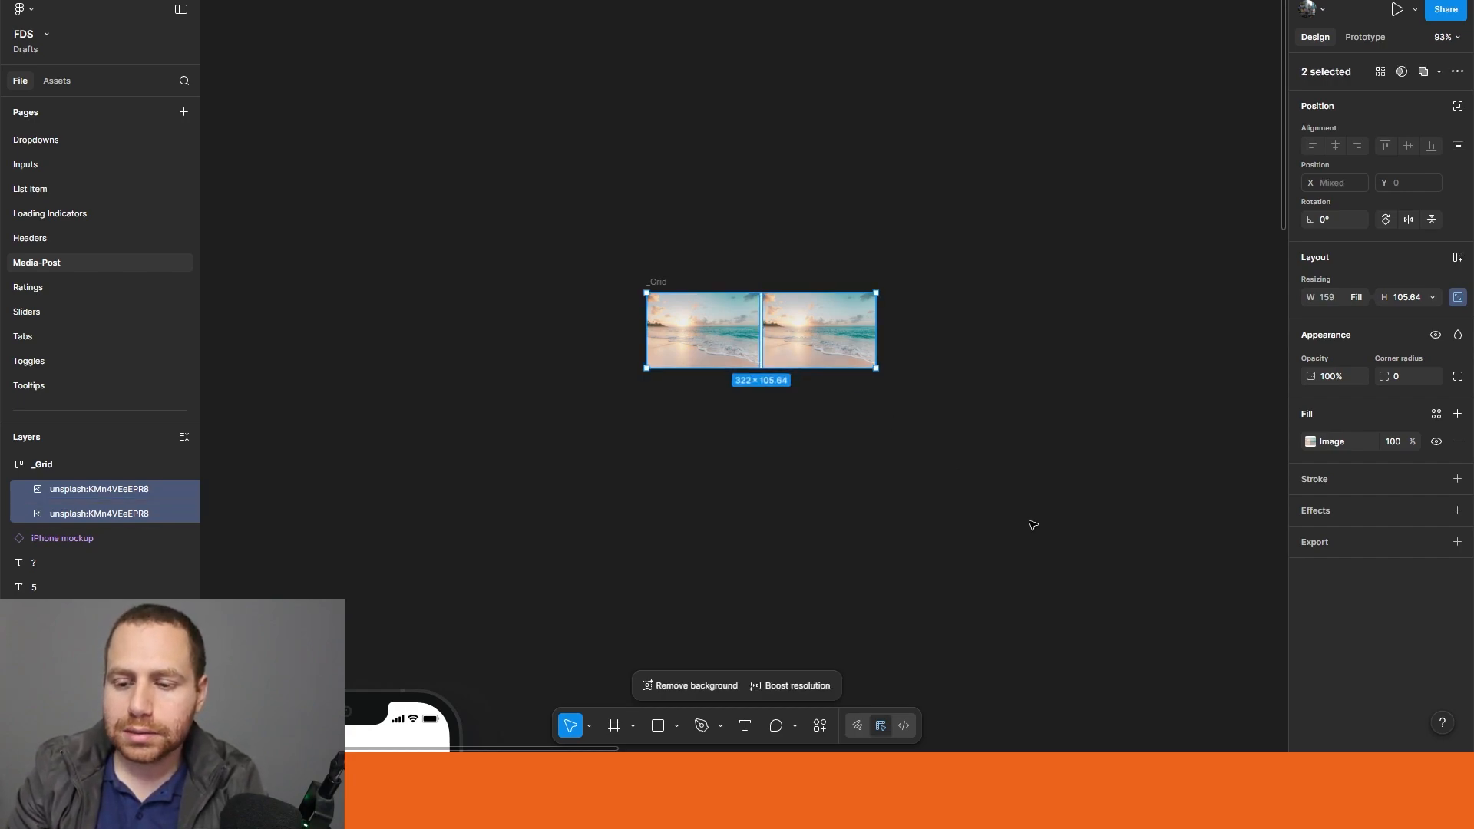
{"action": "left_click", "coordinate": [1355, 297]}
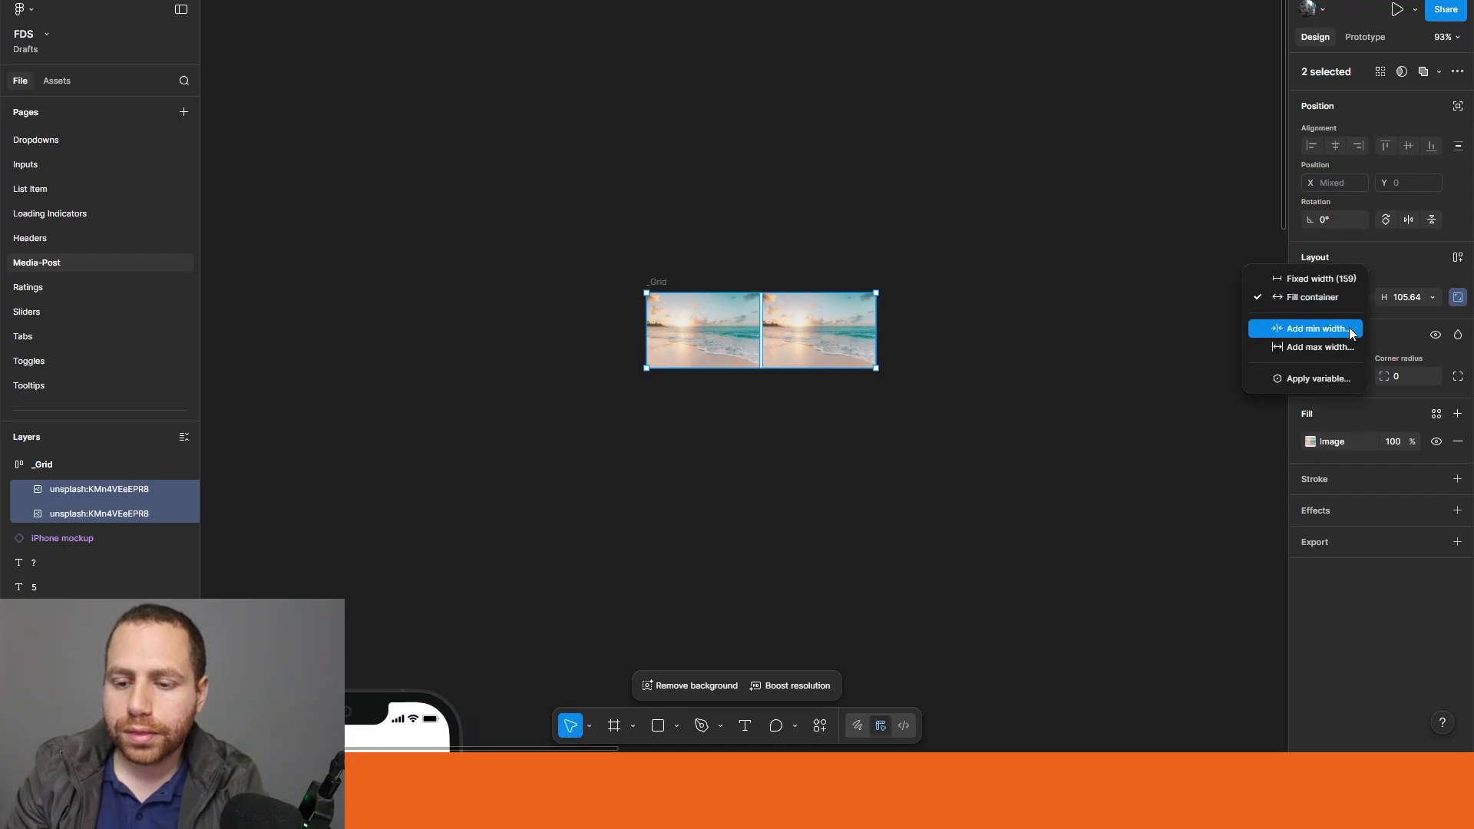
{"action": "left_click", "coordinate": [1348, 327]}
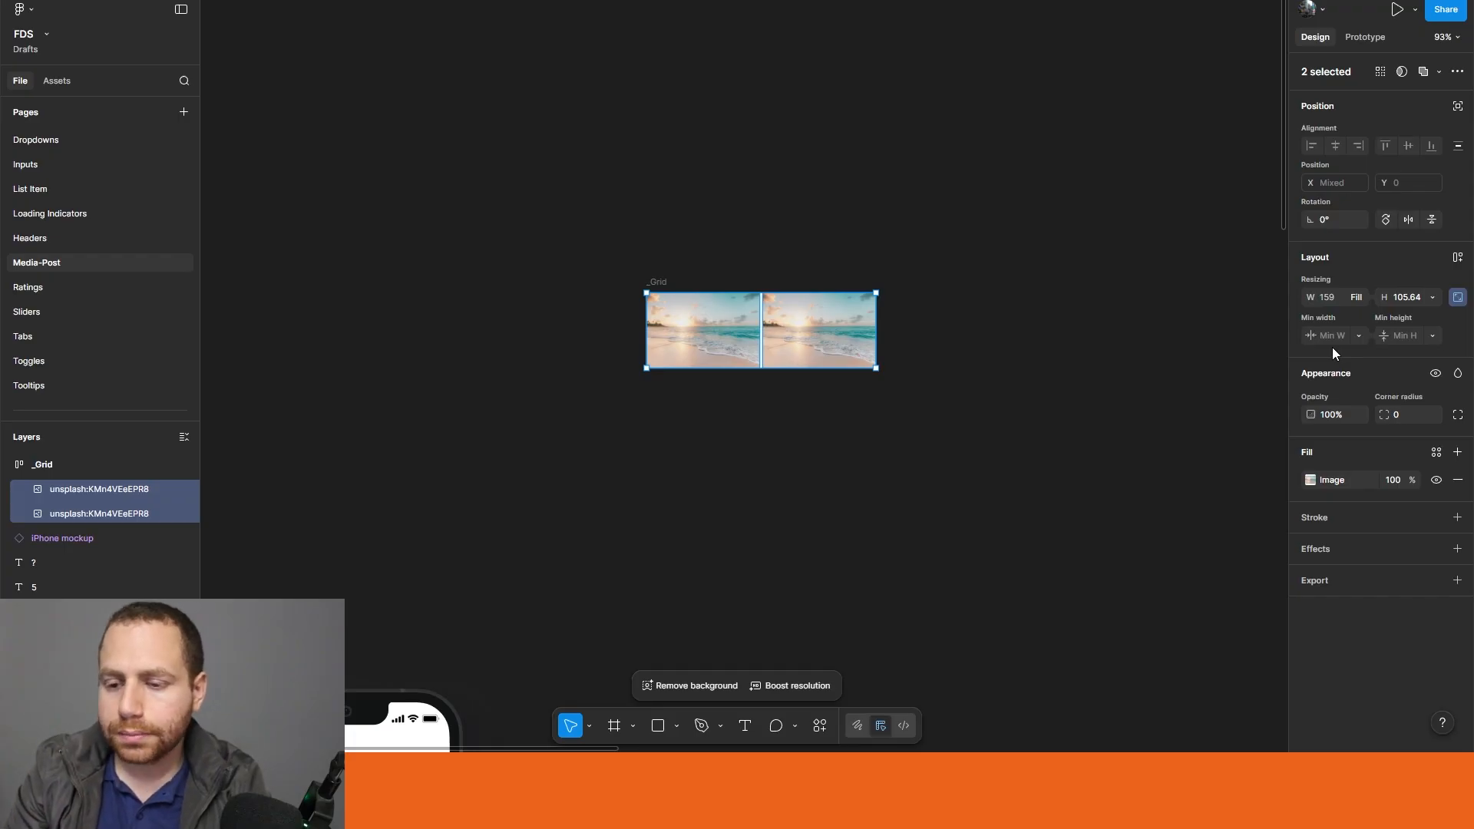
{"action": "left_click", "coordinate": [1332, 347]}
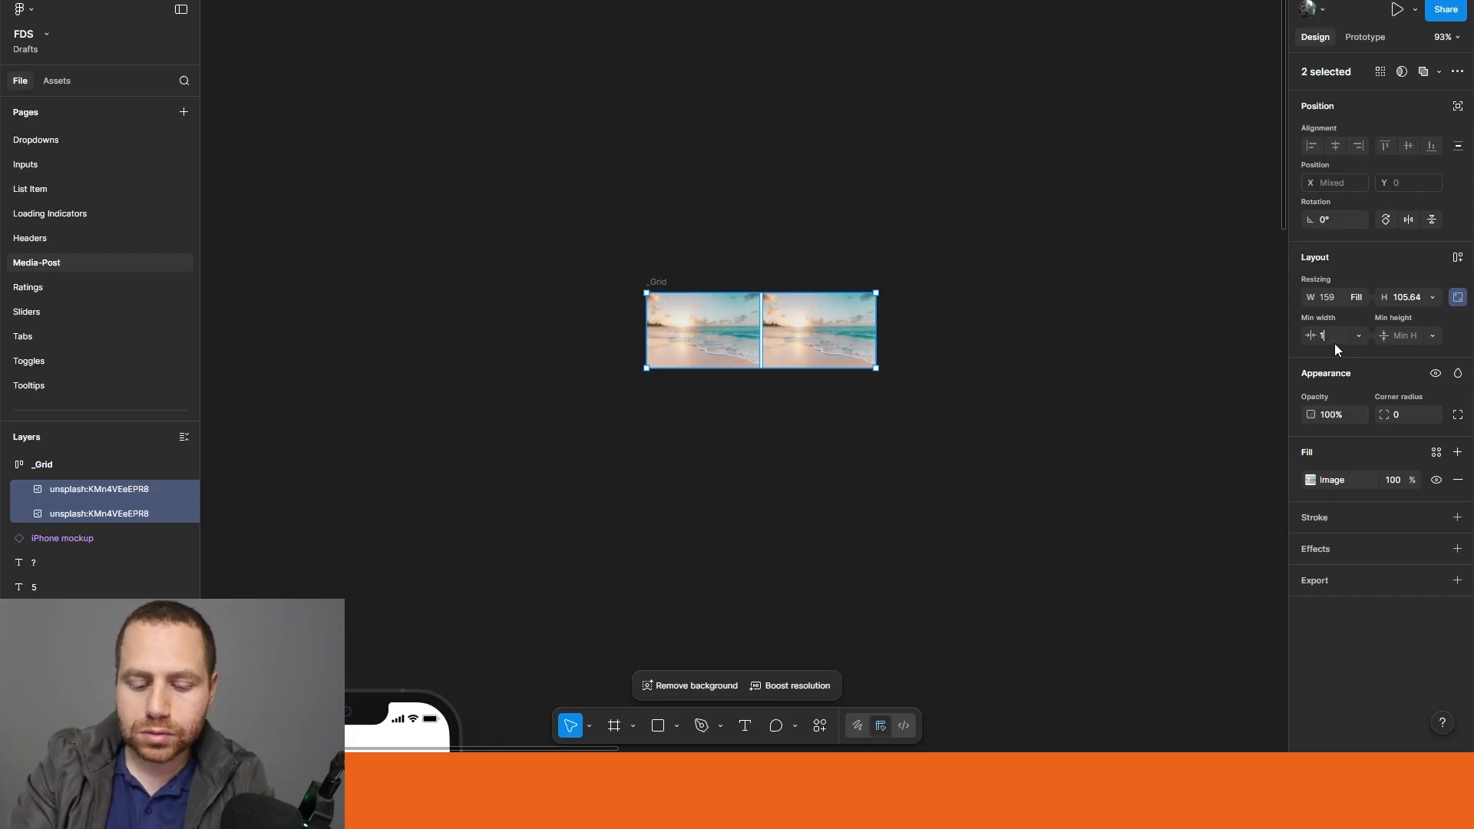
{"action": "type", "text": "185"}
{"action": "key", "text": "Return"}
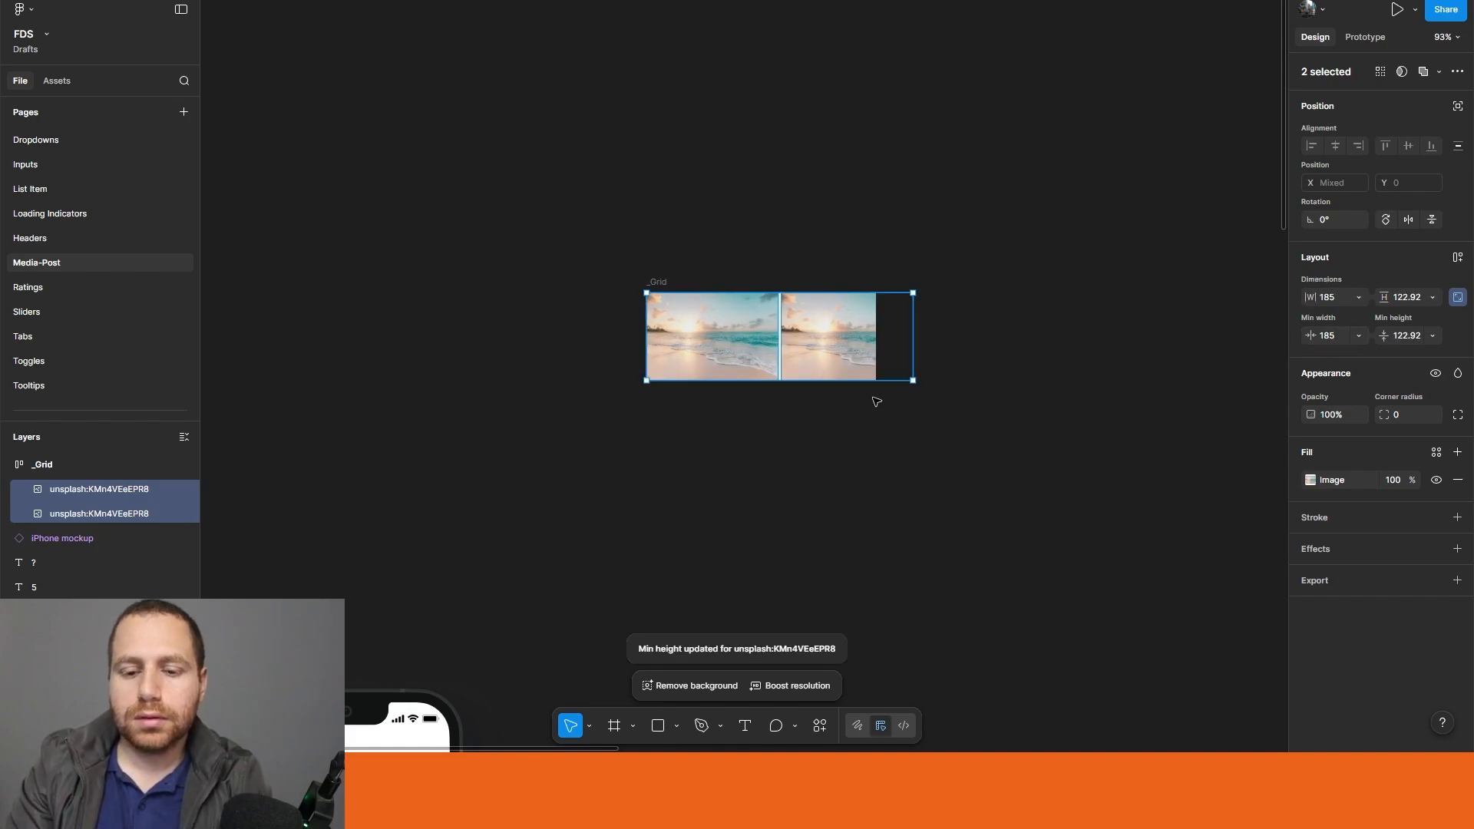
{"action": "left_click", "coordinate": [1109, 472]}
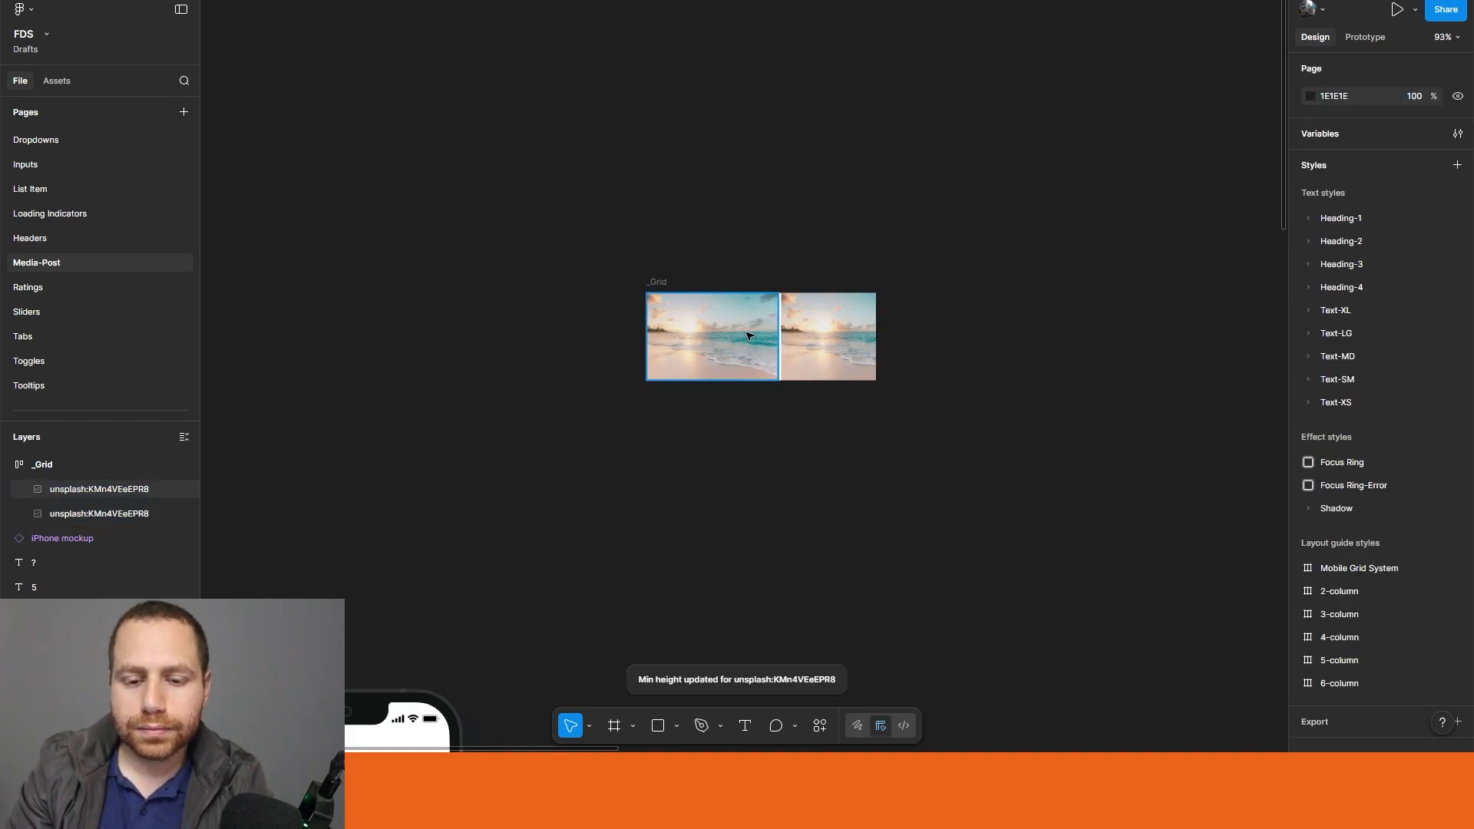
Step: Increase the fixed width of the _Grid frame so both beach photos fit fully side by side
{"action": "left_click", "coordinate": [821, 341]}
{"action": "left_click", "coordinate": [658, 282]}
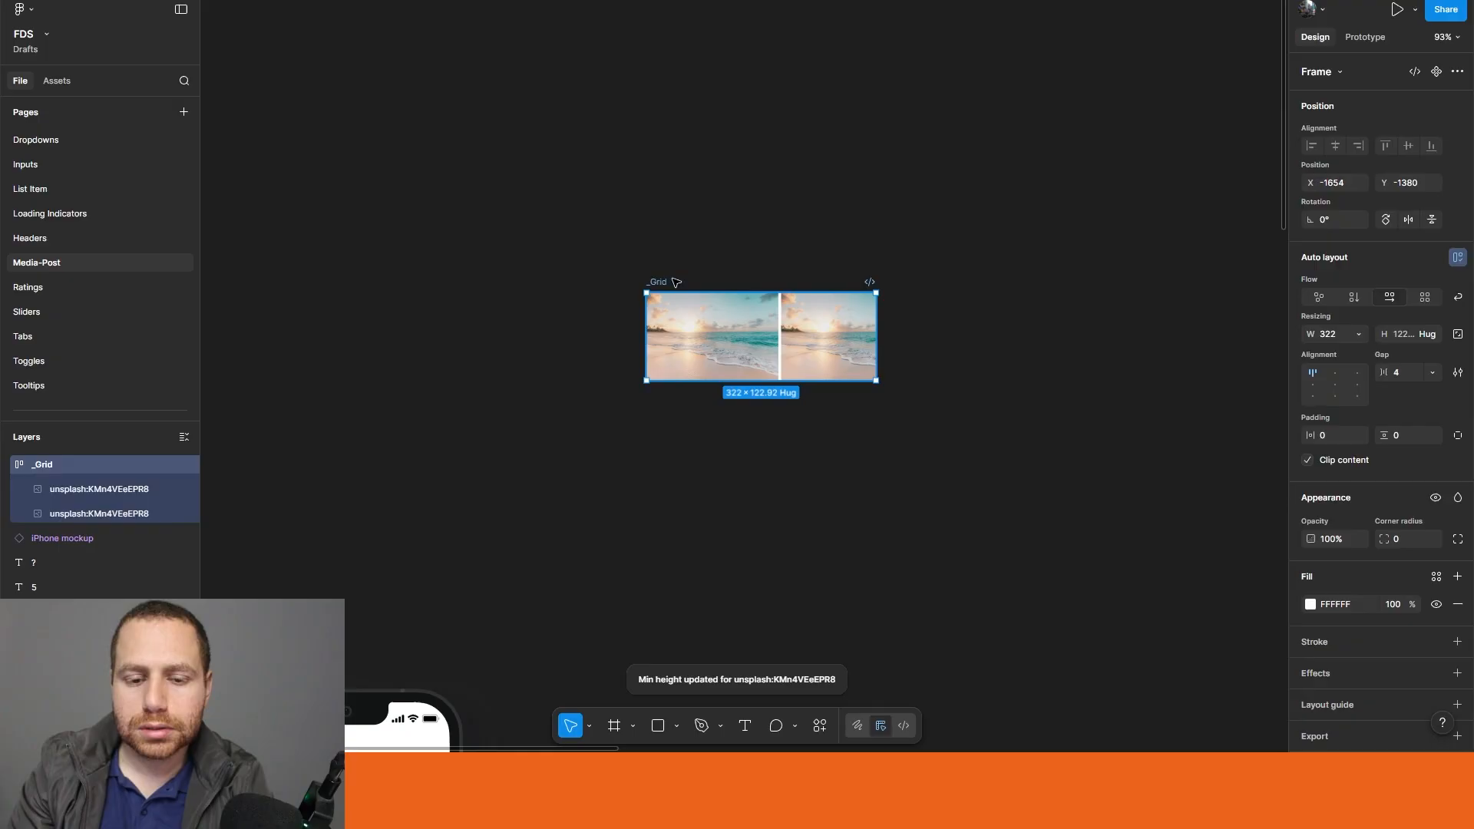
{"action": "left_click", "coordinate": [1359, 334]}
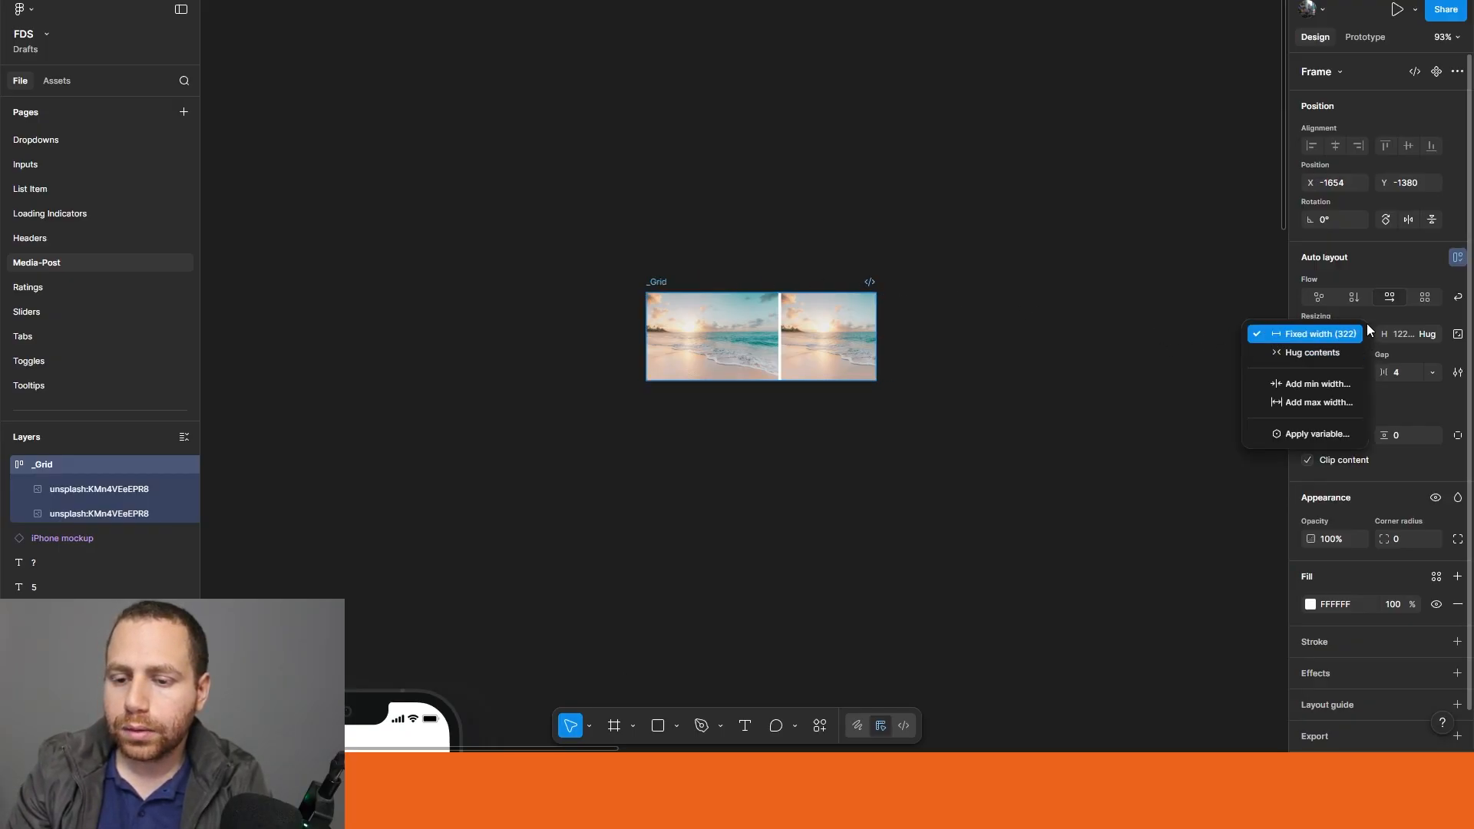
{"action": "left_click", "coordinate": [1378, 324]}
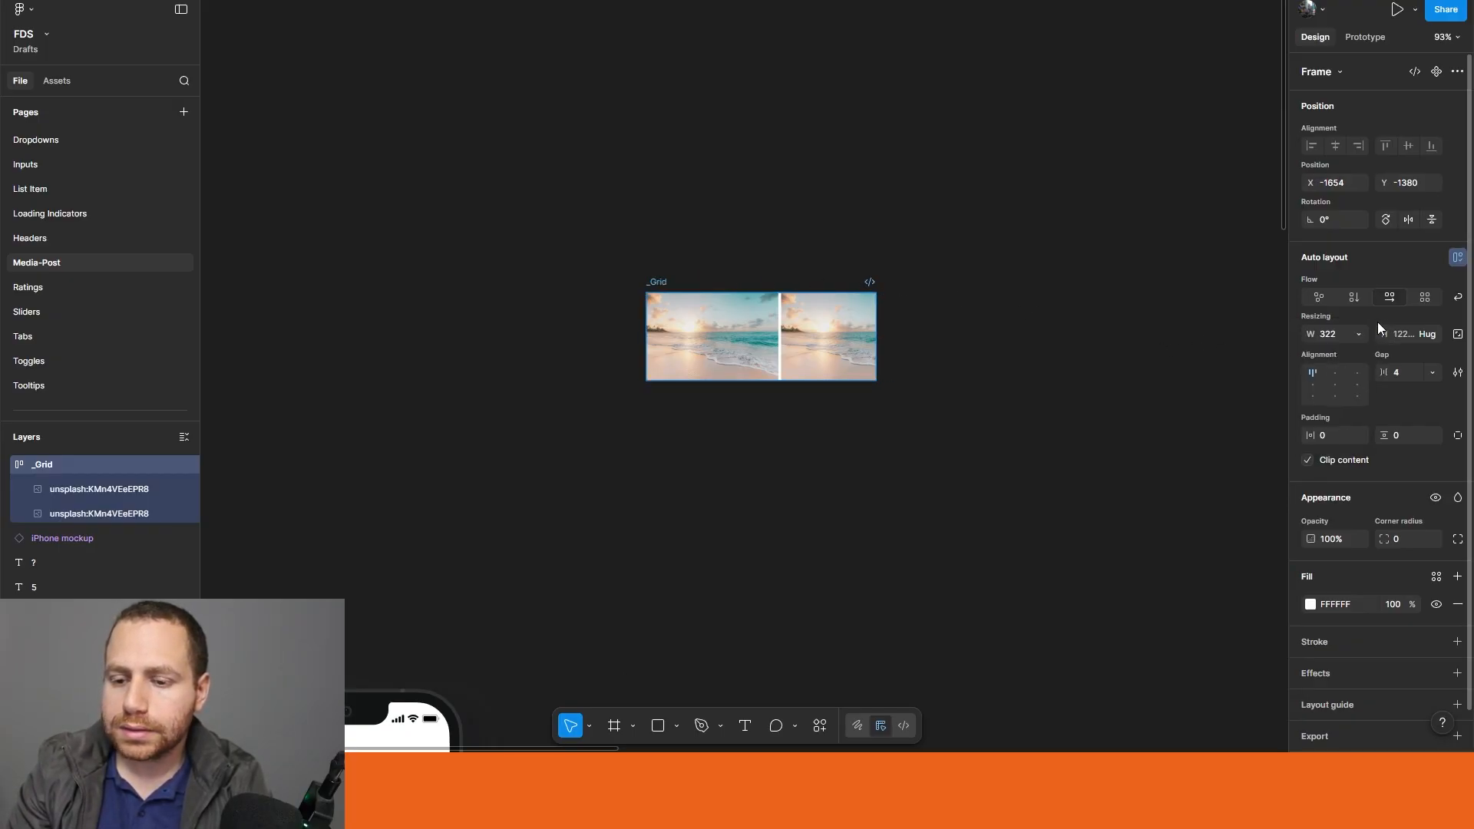
{"action": "left_click", "coordinate": [1342, 343]}
{"action": "type", "text": "370"}
{"action": "key", "text": "Return"}
{"action": "left_click", "coordinate": [946, 560]}
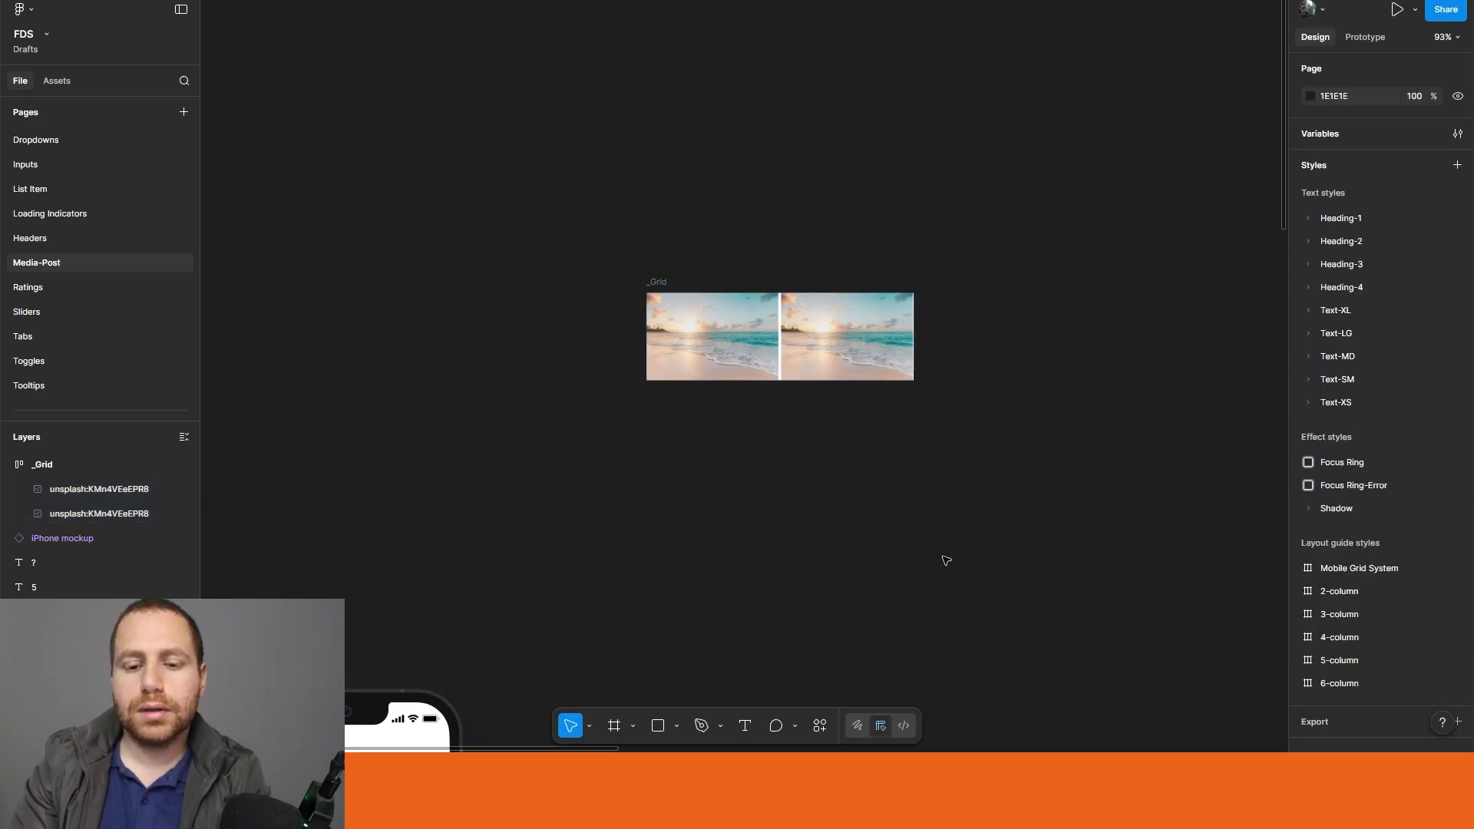
Step: Duplicate the beach photo until the _Grid frame holds four, and wrap its auto layout to form a two-by-two grid
{"action": "left_click", "coordinate": [655, 282]}
{"action": "left_click", "coordinate": [852, 357]}
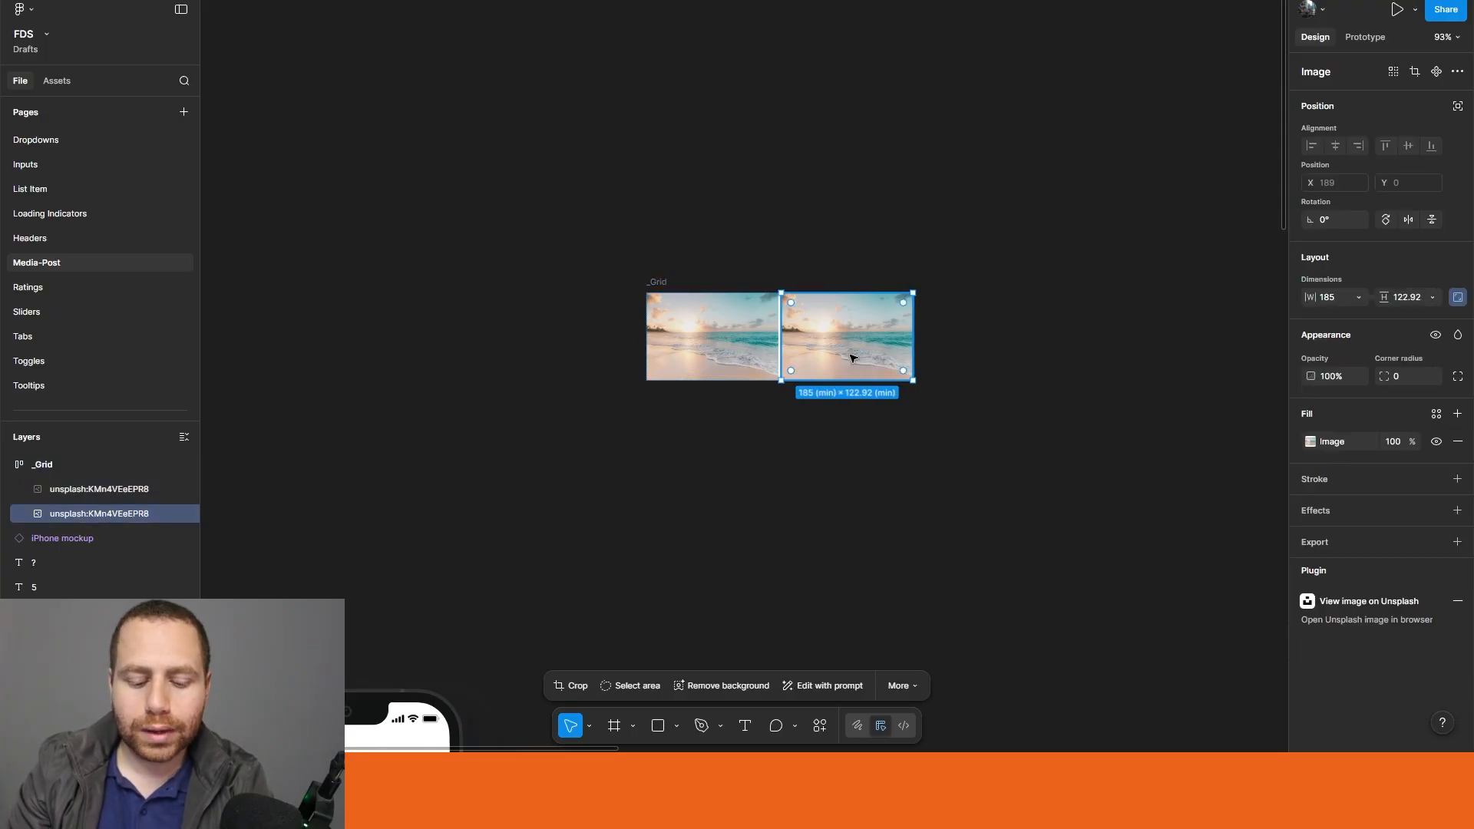
{"action": "key", "text": "ctrl+d"}
{"action": "left_click", "coordinate": [683, 265]}
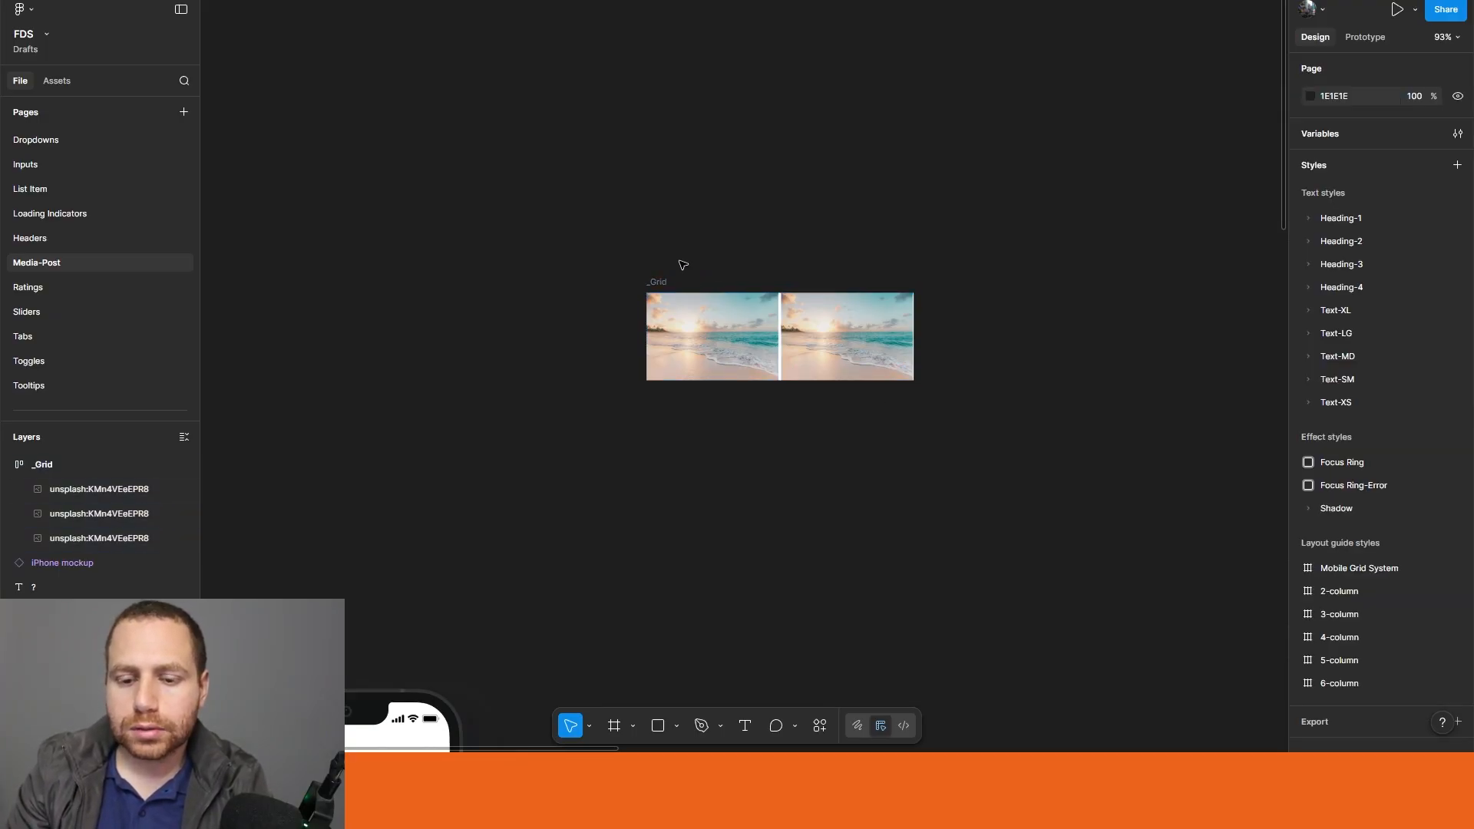
{"action": "left_click", "coordinate": [664, 281]}
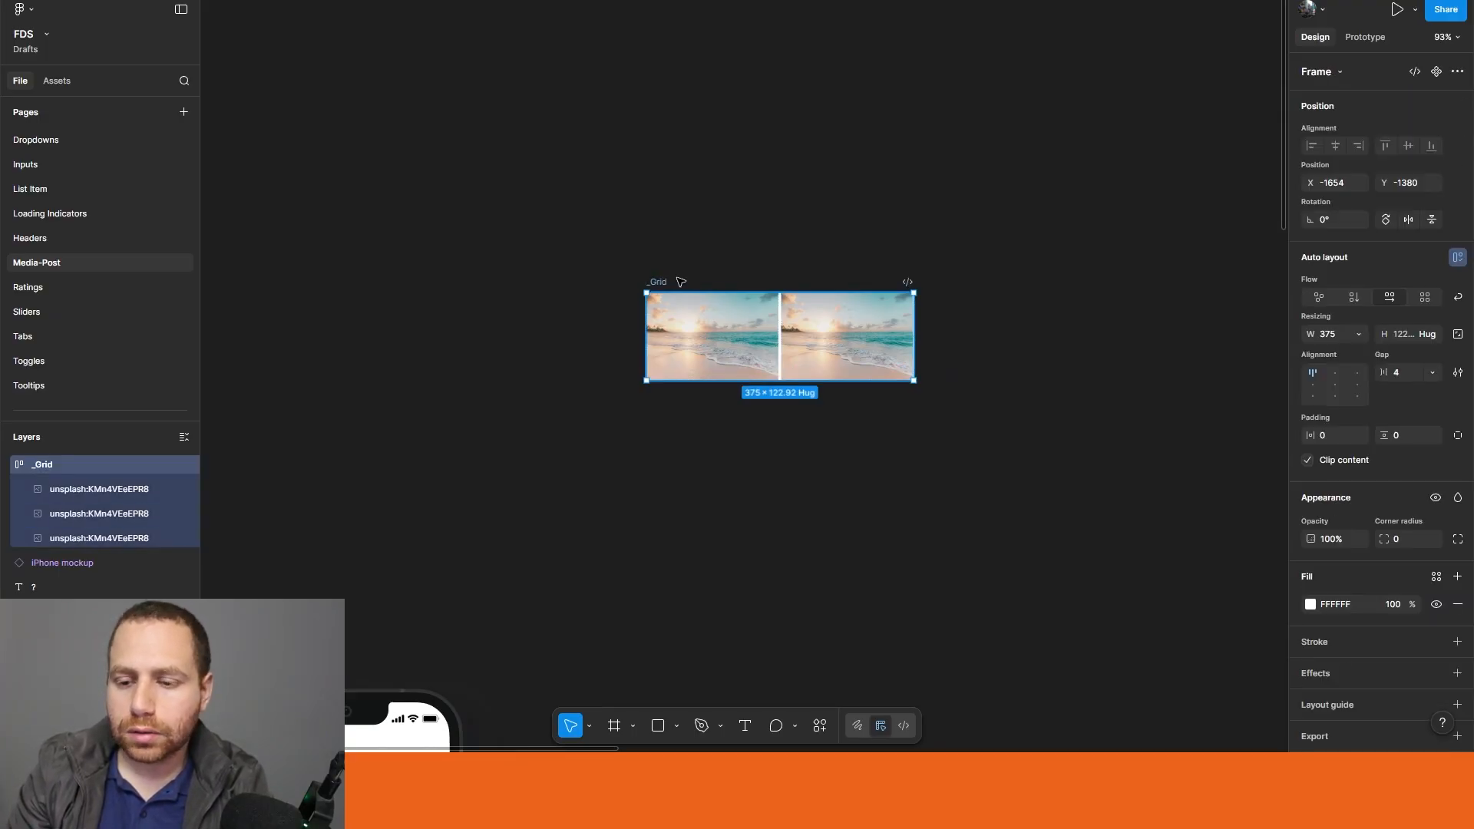
{"action": "left_click", "coordinate": [1457, 298]}
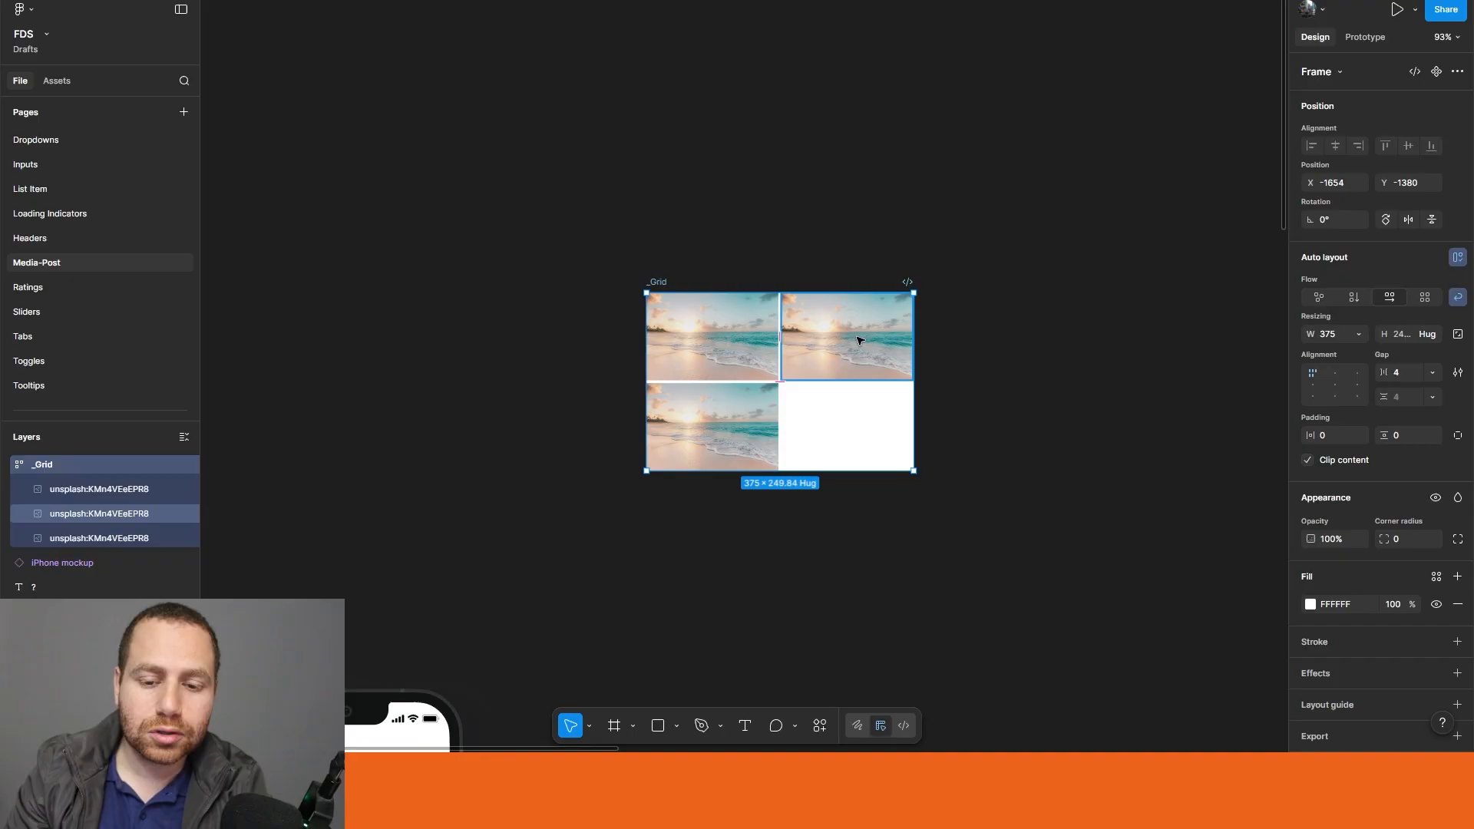
{"action": "left_click", "coordinate": [707, 419]}
{"action": "key", "text": "ctrl+d"}
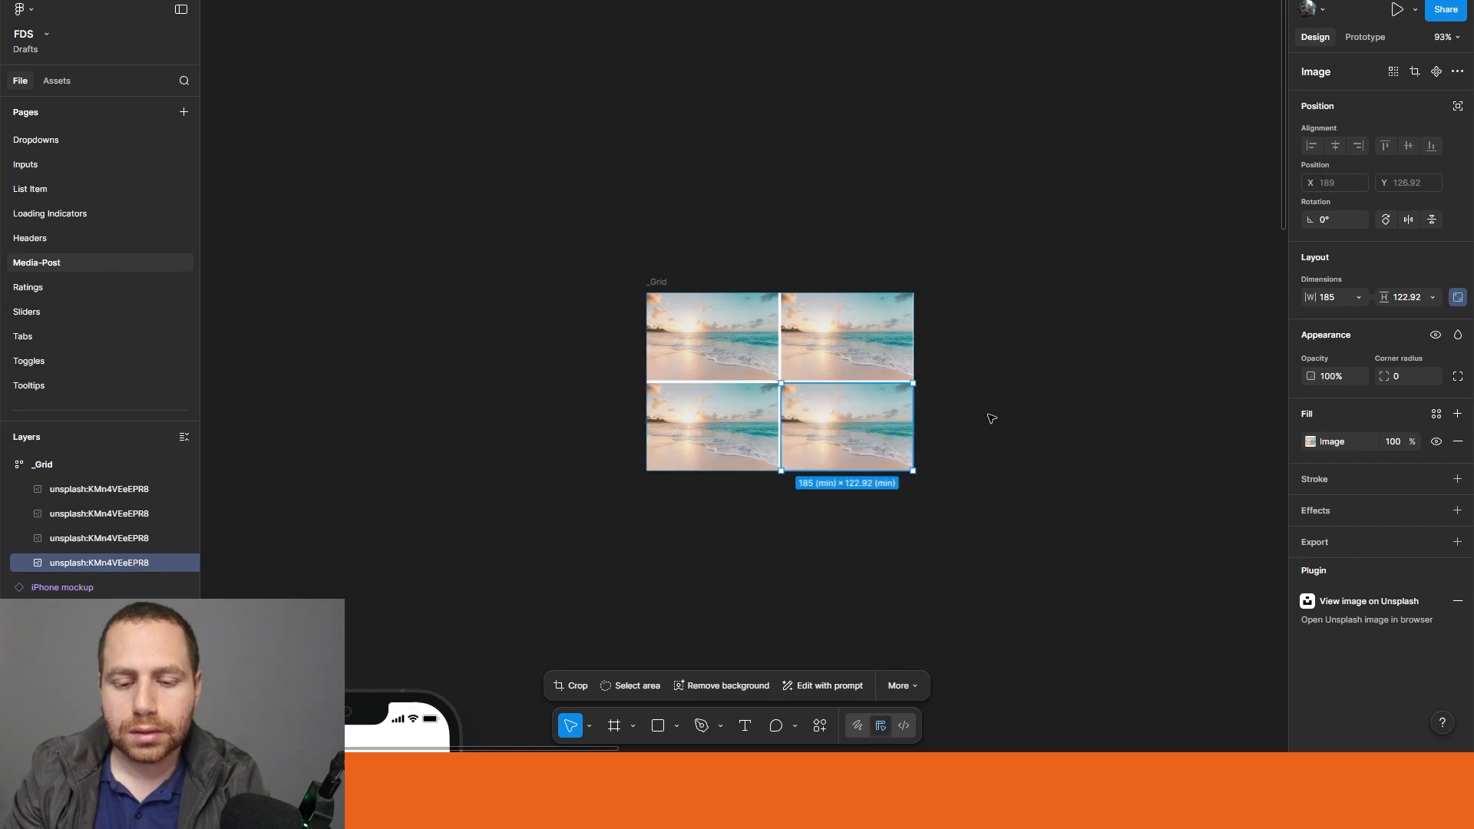
Step: Turn the _Grid frame into a component
{"action": "left_click", "coordinate": [1003, 602]}
{"action": "scroll", "coordinate": [1009, 599], "scroll_direction": "down", "scroll_amount": 5}
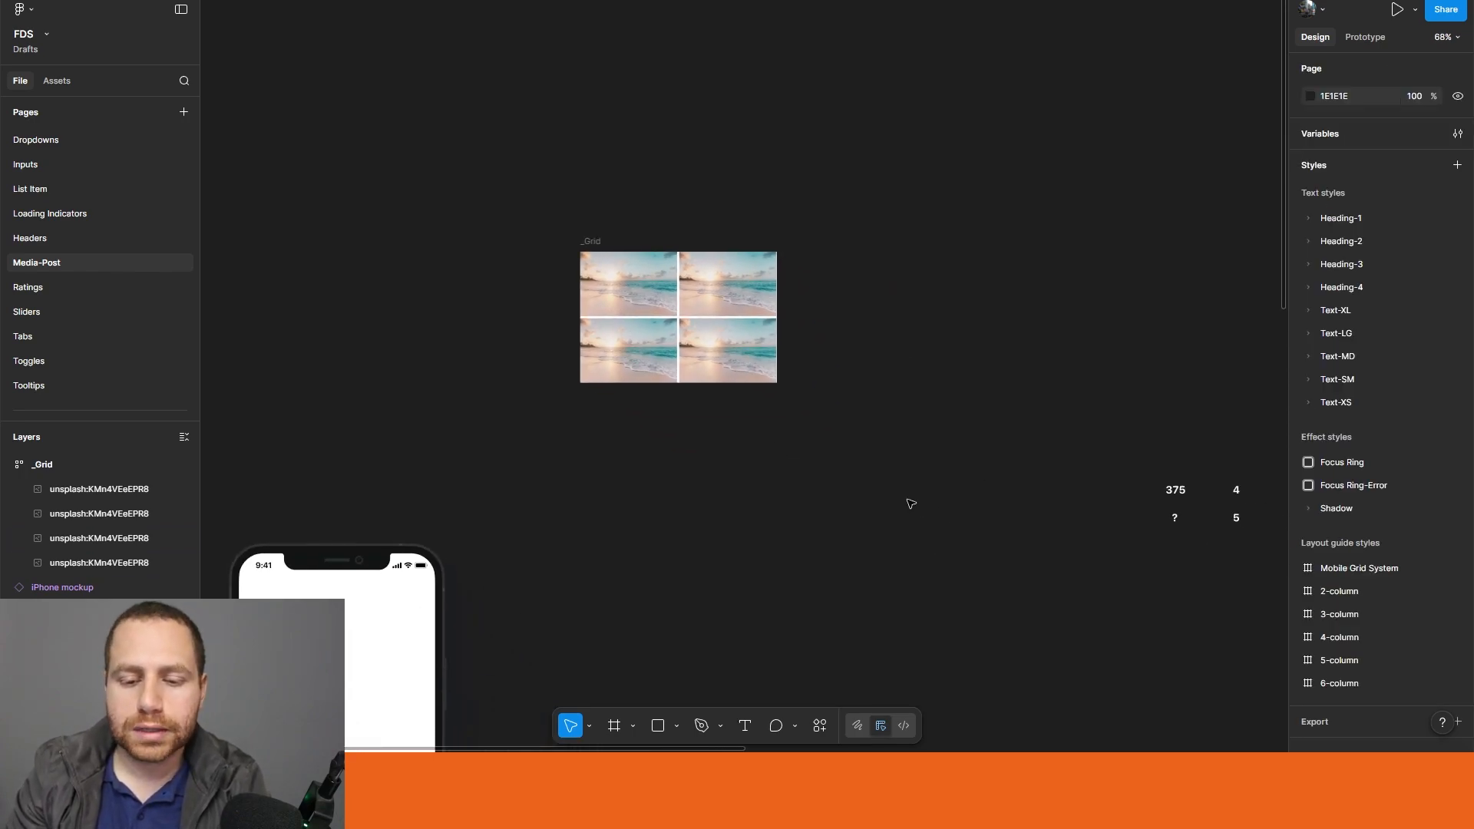
{"action": "left_click_drag", "start_coordinate": [1000, 592], "coordinate": [760, 467]}
{"action": "left_click", "coordinate": [438, 184]}
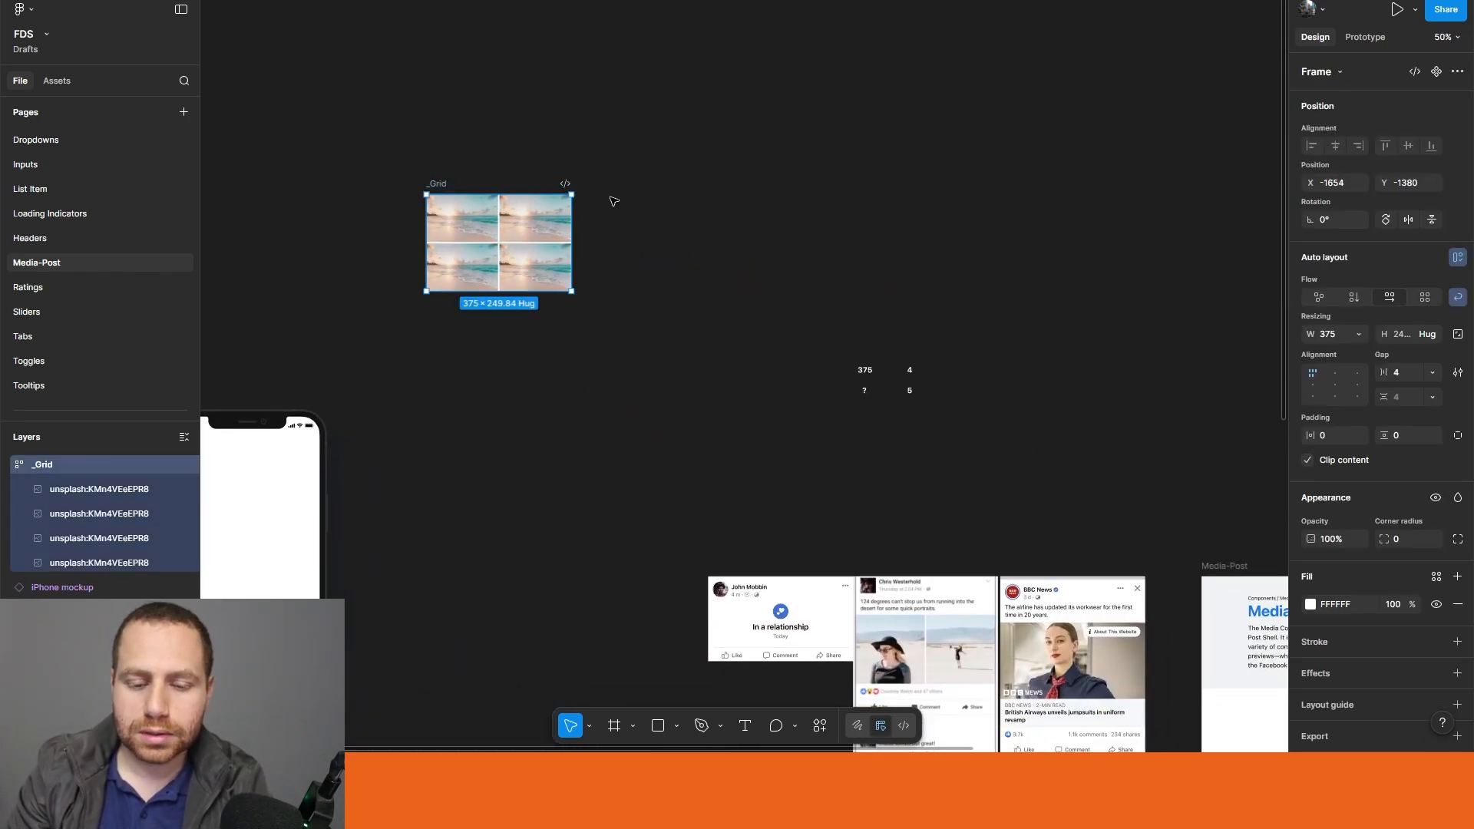
{"action": "key", "text": "ctrl+alt+k"}
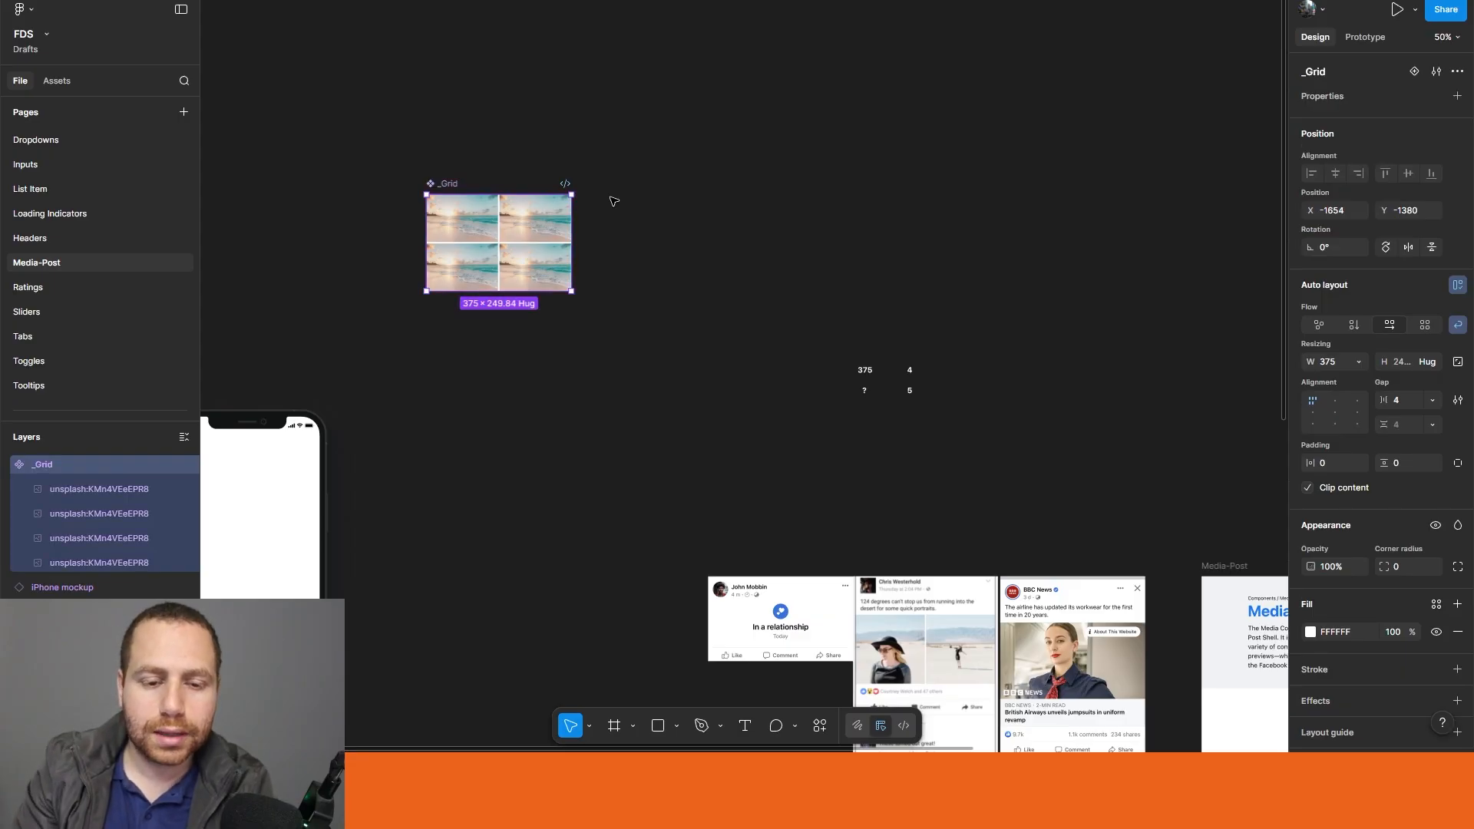
Step: Move the _Grid component into the Media-Post frame, below the food photo of the _Single Image or Video component
{"action": "left_click", "coordinate": [673, 240]}
{"action": "scroll", "coordinate": [673, 240], "scroll_direction": "down", "scroll_amount": 5}
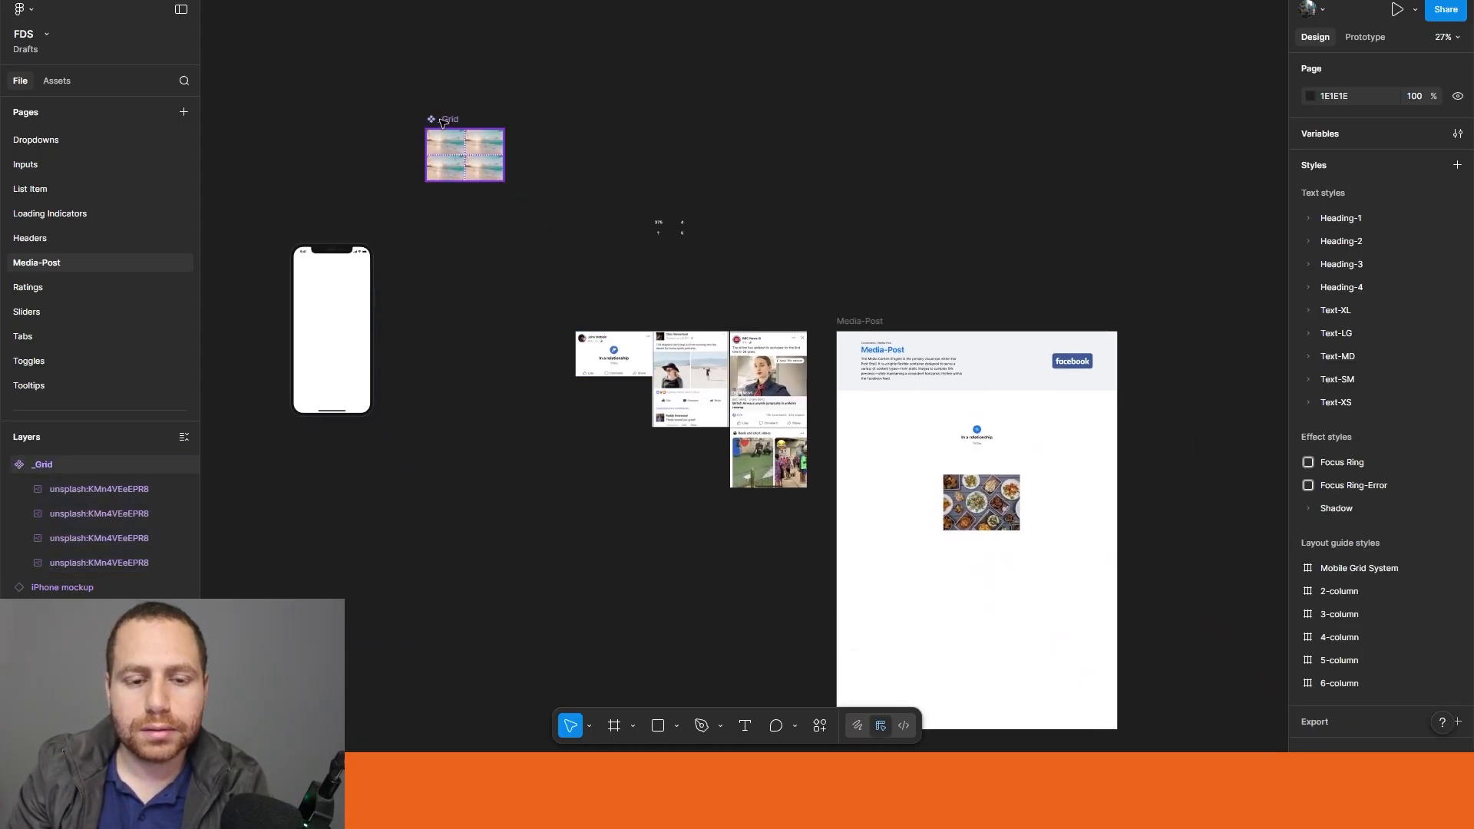
{"action": "left_click_drag", "start_coordinate": [443, 123], "coordinate": [959, 553]}
{"action": "left_click", "coordinate": [743, 178]}
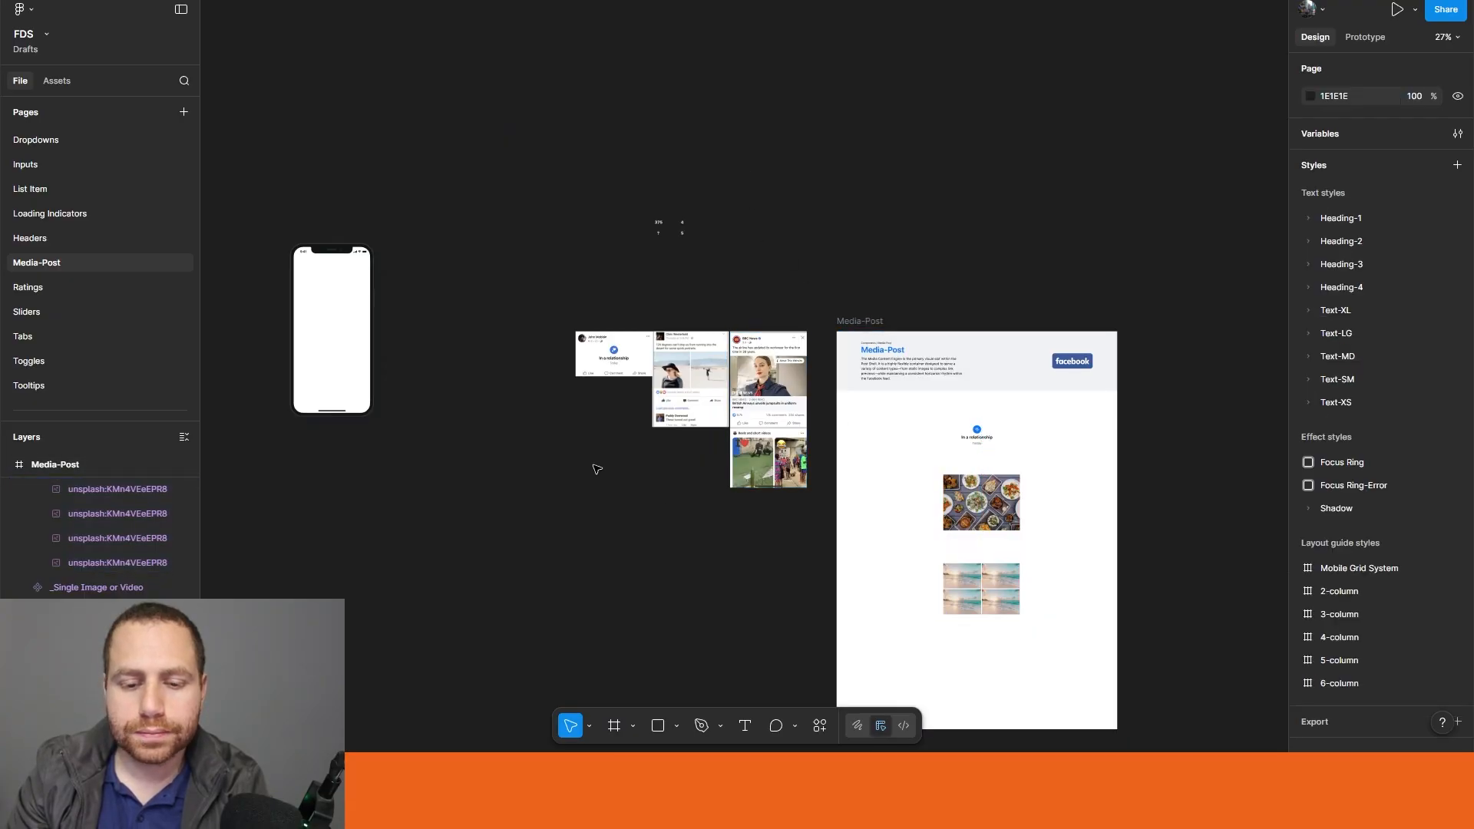
Step: Add a 375 × 812 frame on the empty canvas beside the iPhone mockup and name it _Link
{"action": "scroll", "coordinate": [711, 332], "scroll_direction": "up", "scroll_amount": 5}
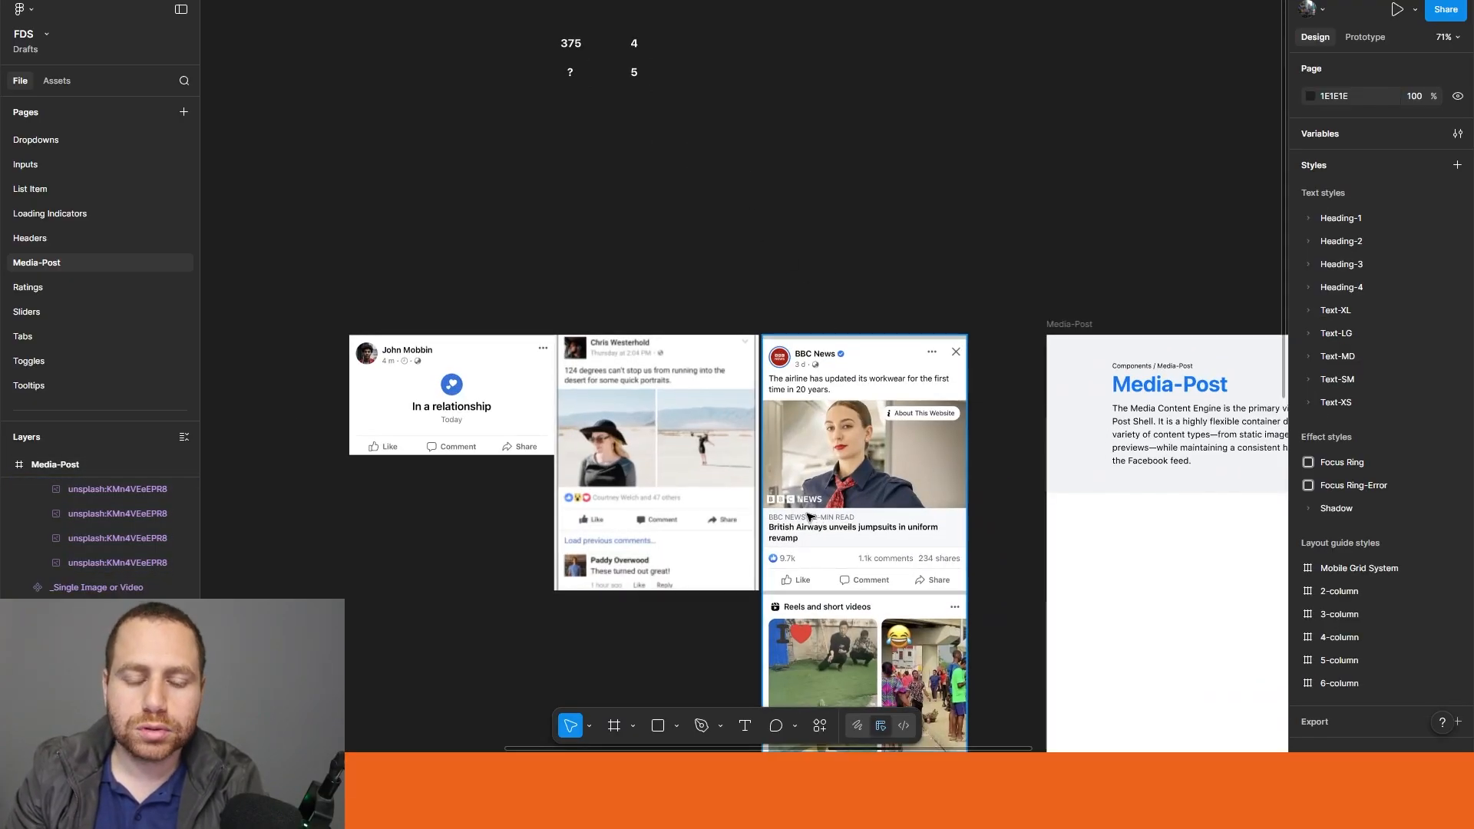
{"action": "scroll", "coordinate": [808, 517], "scroll_direction": "down", "scroll_amount": 3}
{"action": "left_click_drag", "start_coordinate": [499, 550], "coordinate": [832, 697]}
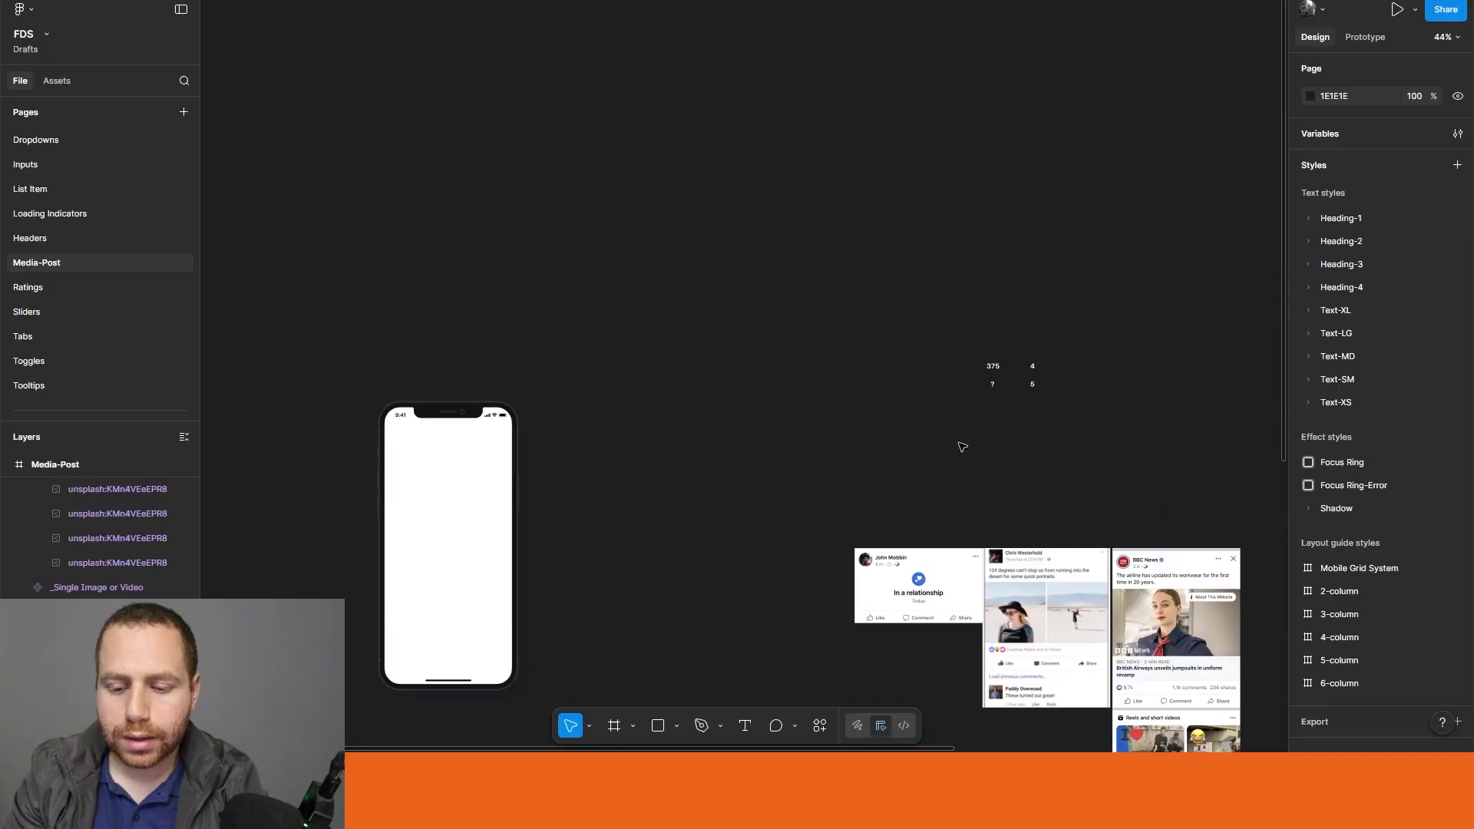
{"action": "key", "text": "f"}
{"action": "left_click", "coordinate": [650, 287]}
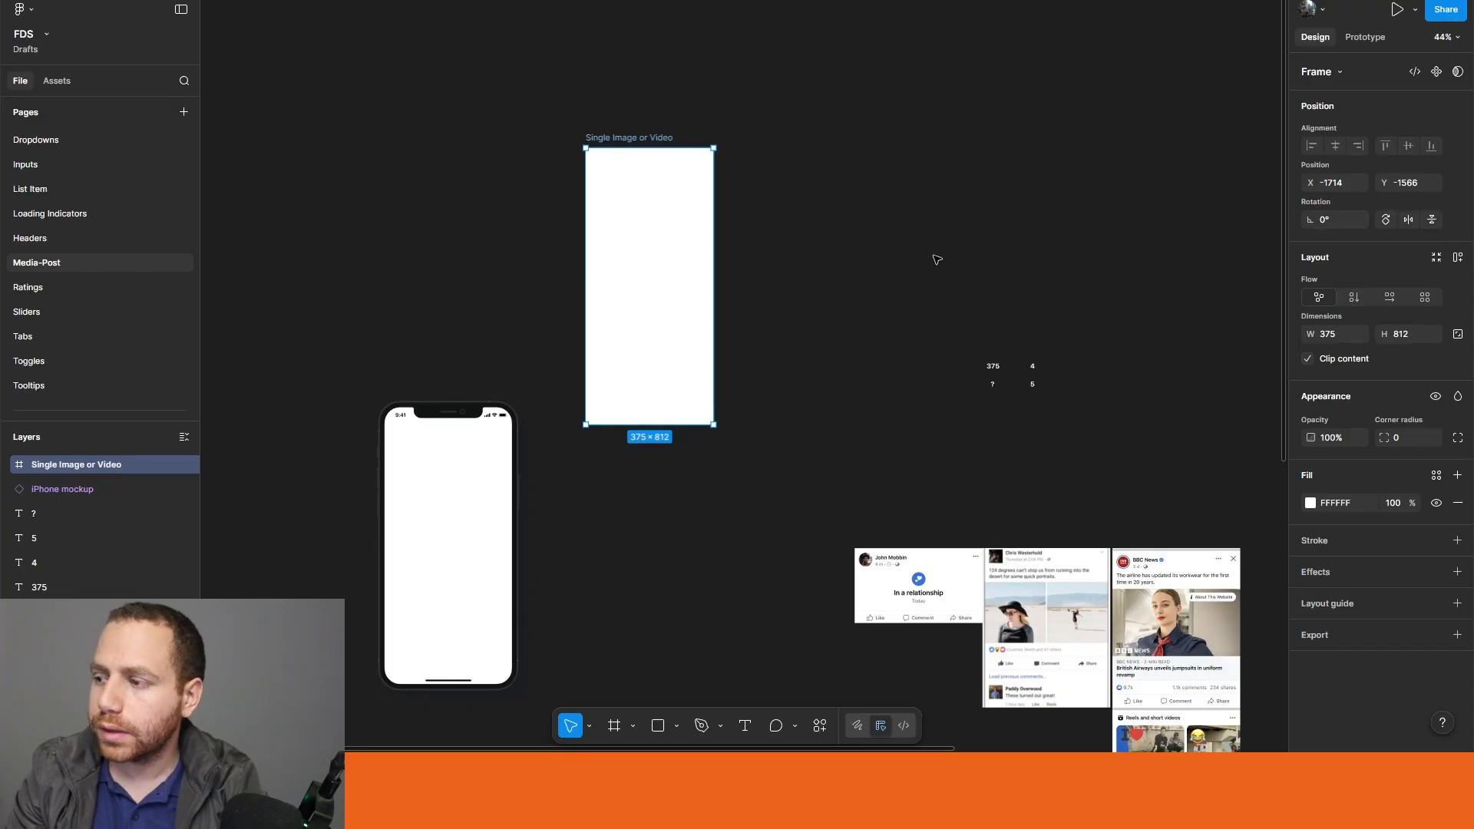
{"action": "double_click", "coordinate": [619, 139]}
{"action": "type", "text": "Link"}
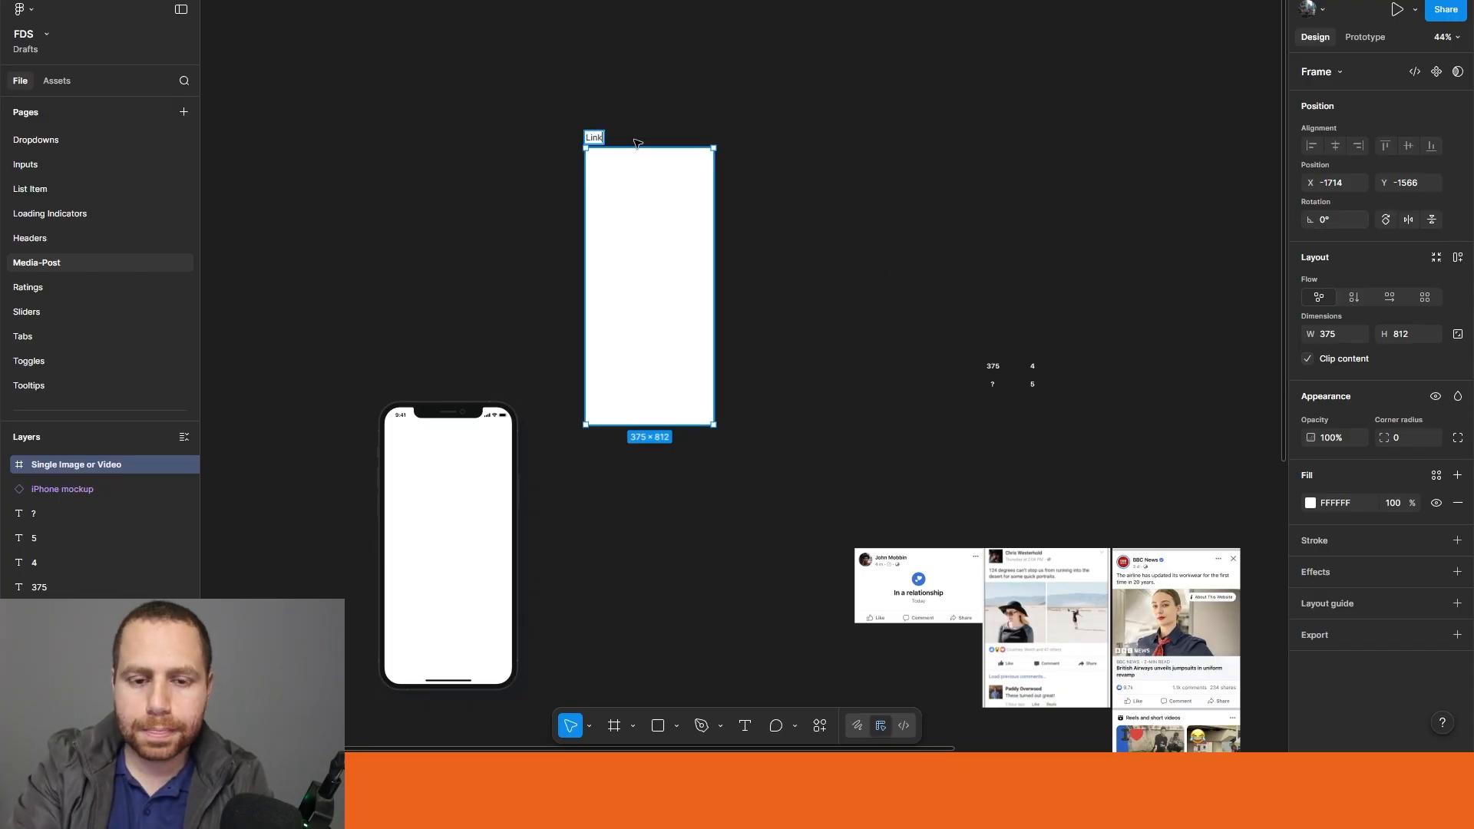
{"action": "key", "text": "Home"}
{"action": "type", "text": "_"}
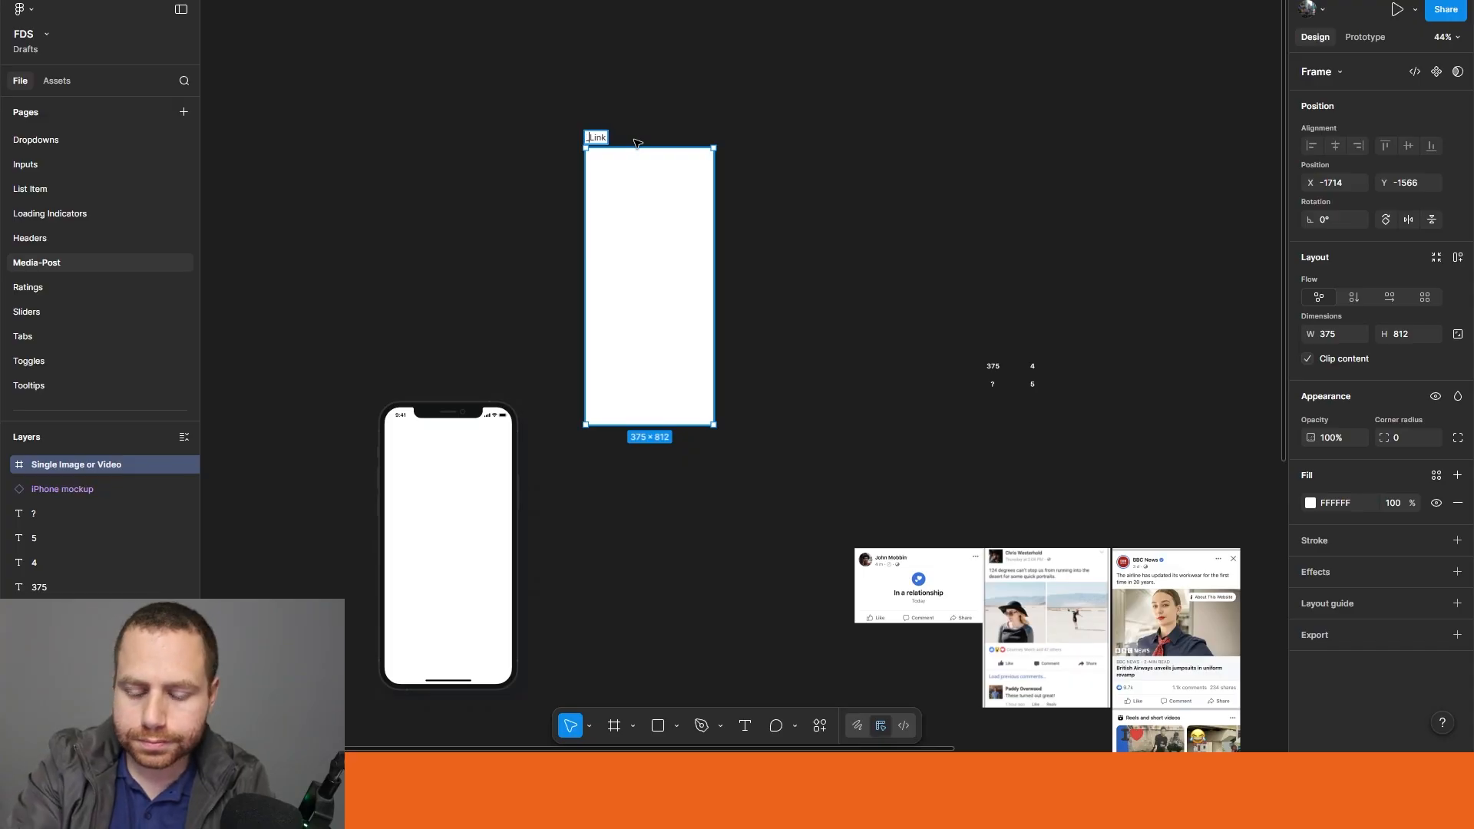
{"action": "left_click", "coordinate": [918, 89]}
Step: Set the height of the _Link frame to 285
{"action": "left_click", "coordinate": [585, 148]}
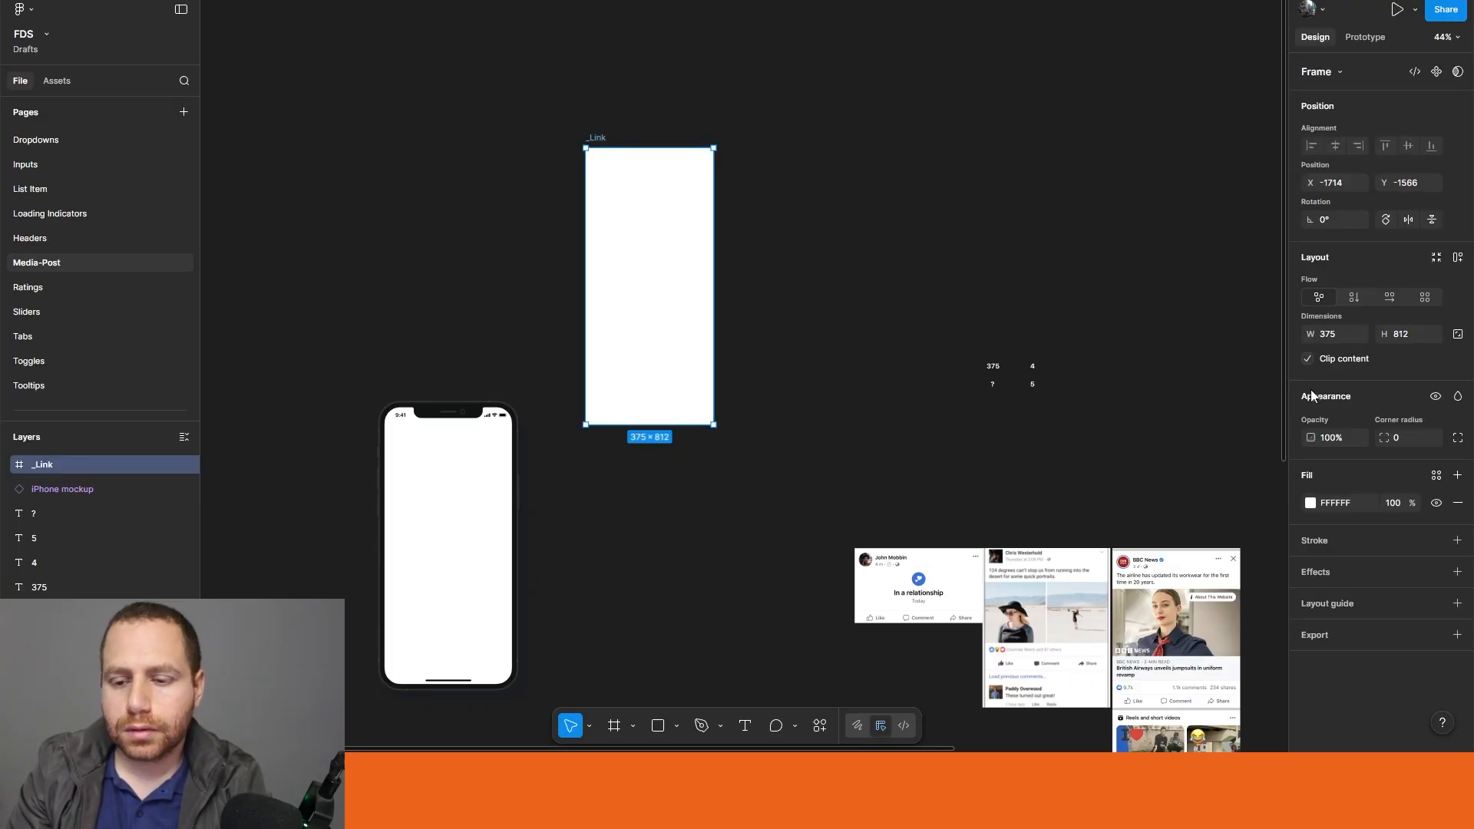
{"action": "left_click", "coordinate": [1408, 338]}
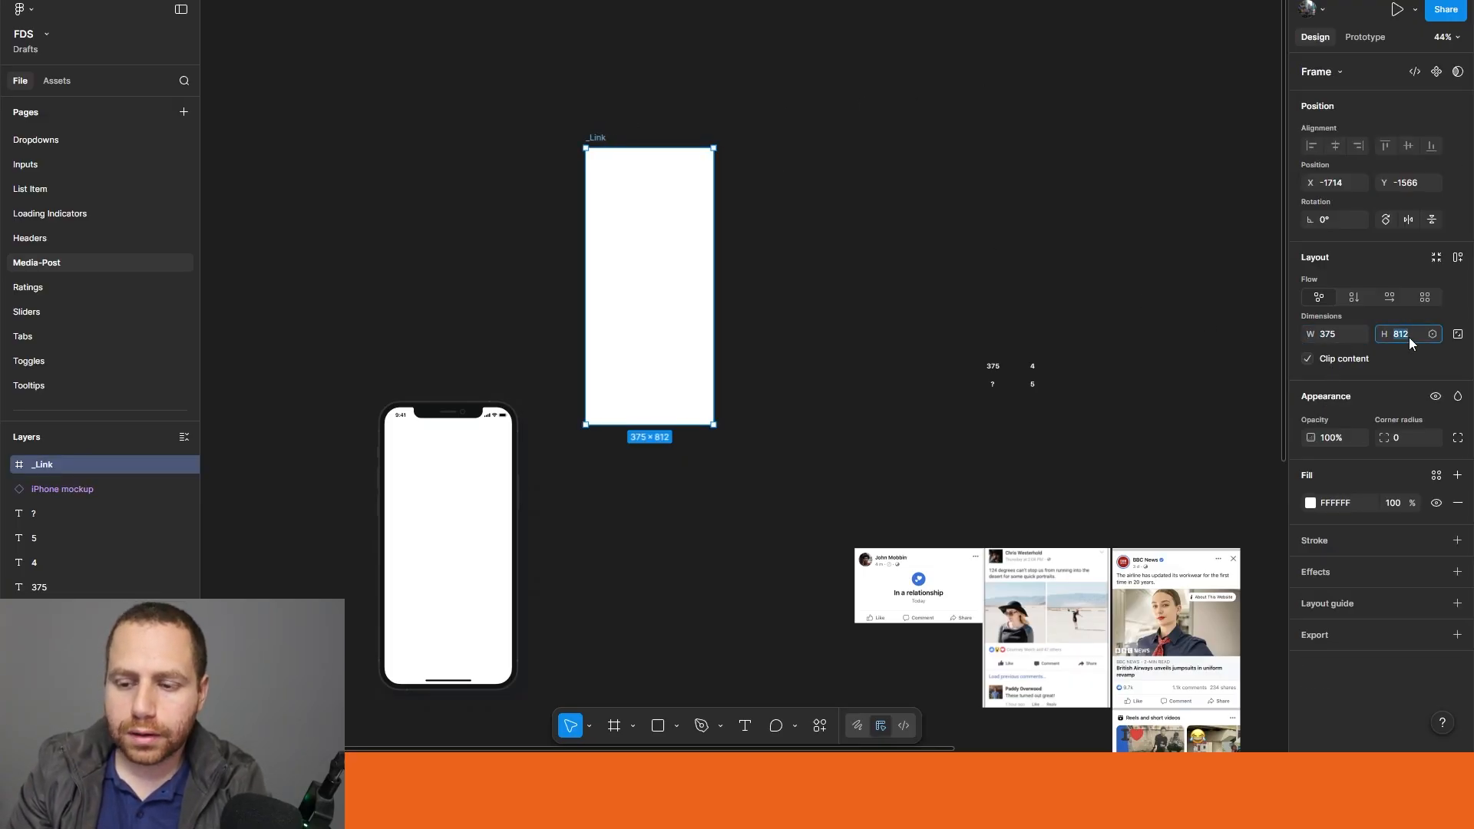
{"action": "type", "text": "5"}
{"action": "key", "text": "Return"}
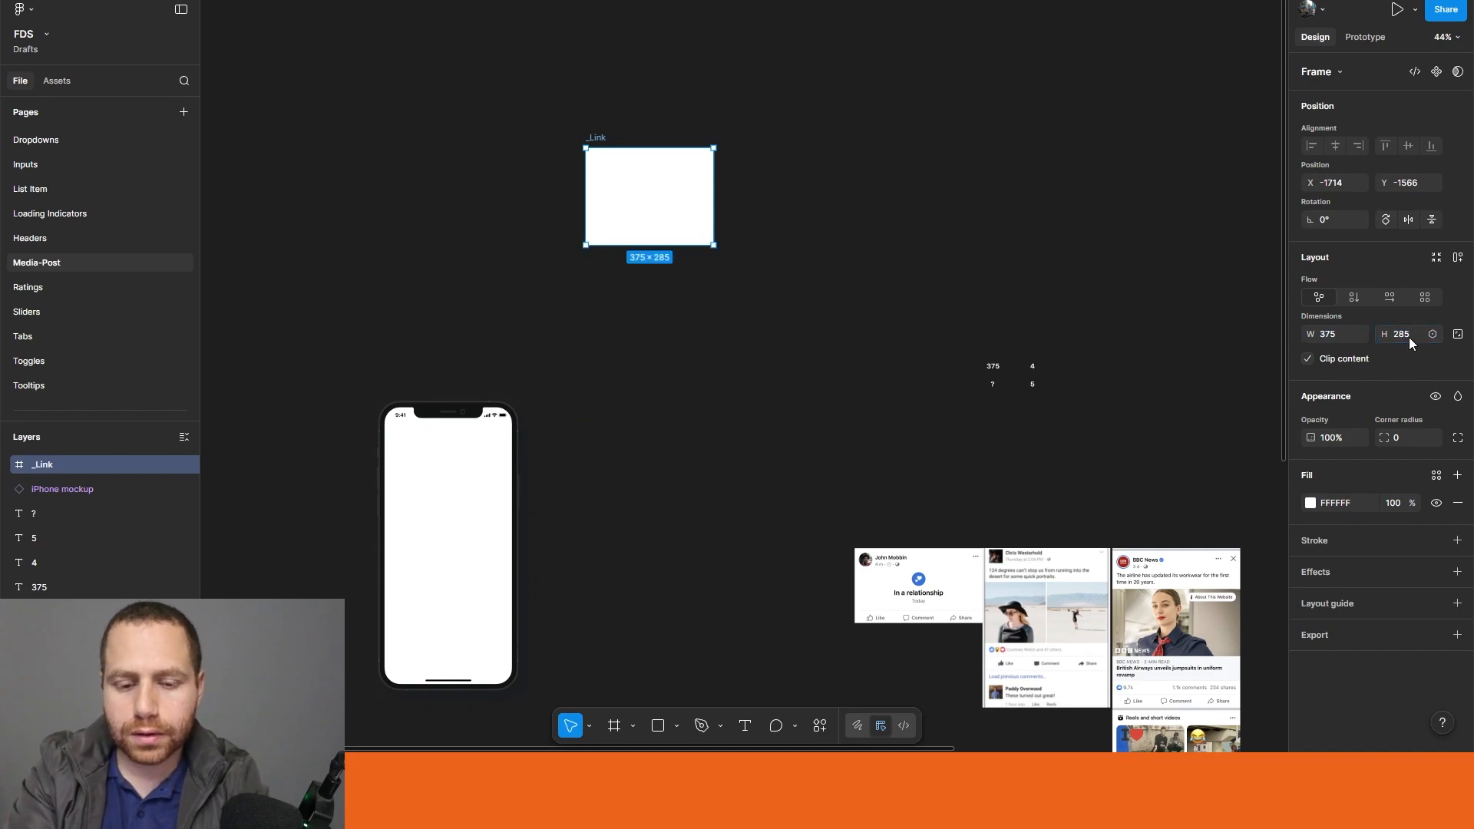
Step: Add another 375-wide frame with a height of 85 and place it above the reference post screenshots
{"action": "left_click", "coordinate": [850, 391]}
{"action": "left_click_drag", "start_coordinate": [837, 280], "coordinate": [674, 169]}
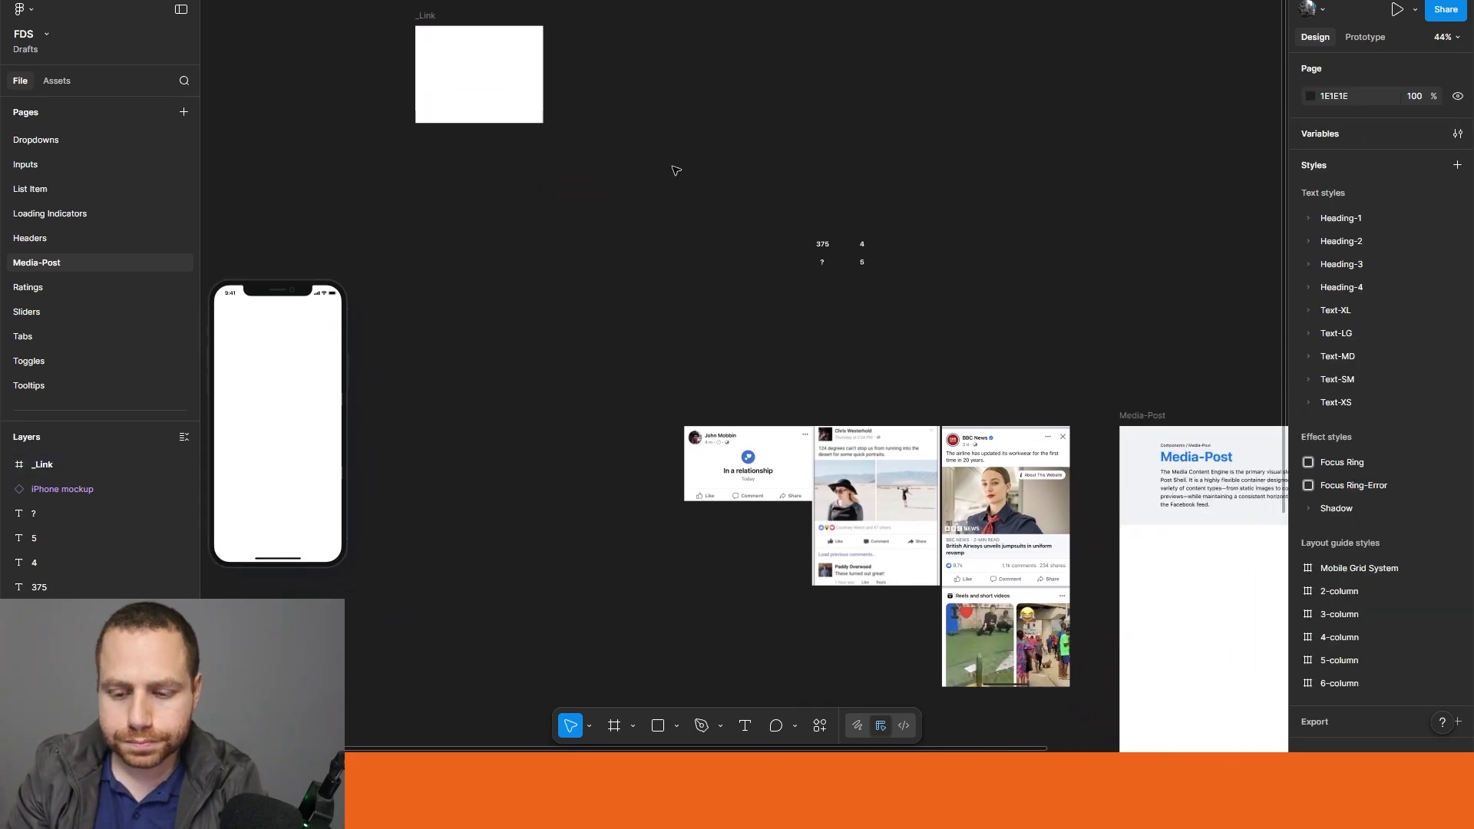
{"action": "scroll", "coordinate": [990, 476], "scroll_direction": "up", "scroll_amount": 10}
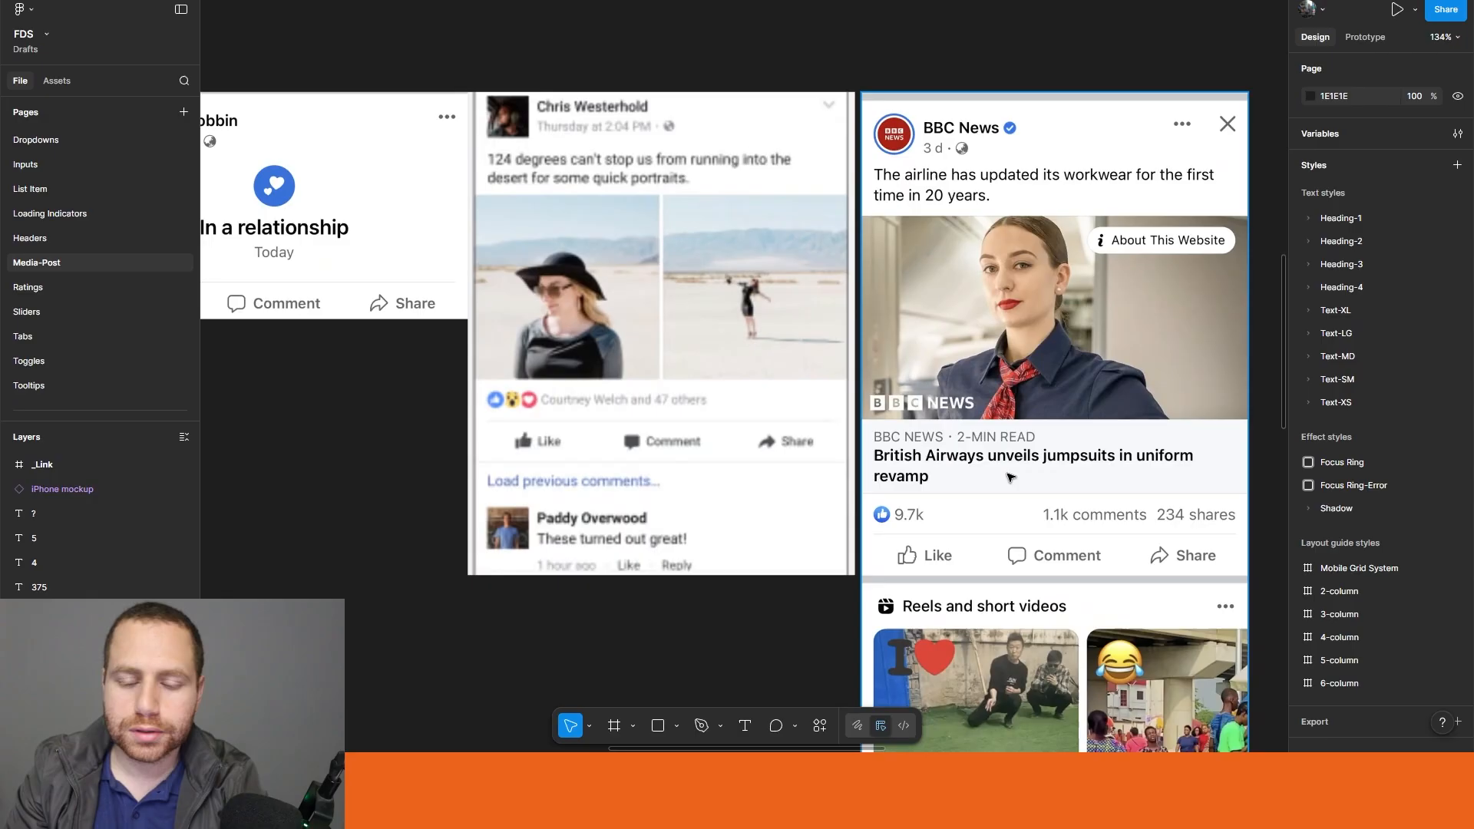
{"action": "scroll", "coordinate": [693, 456], "scroll_direction": "down", "scroll_amount": 6}
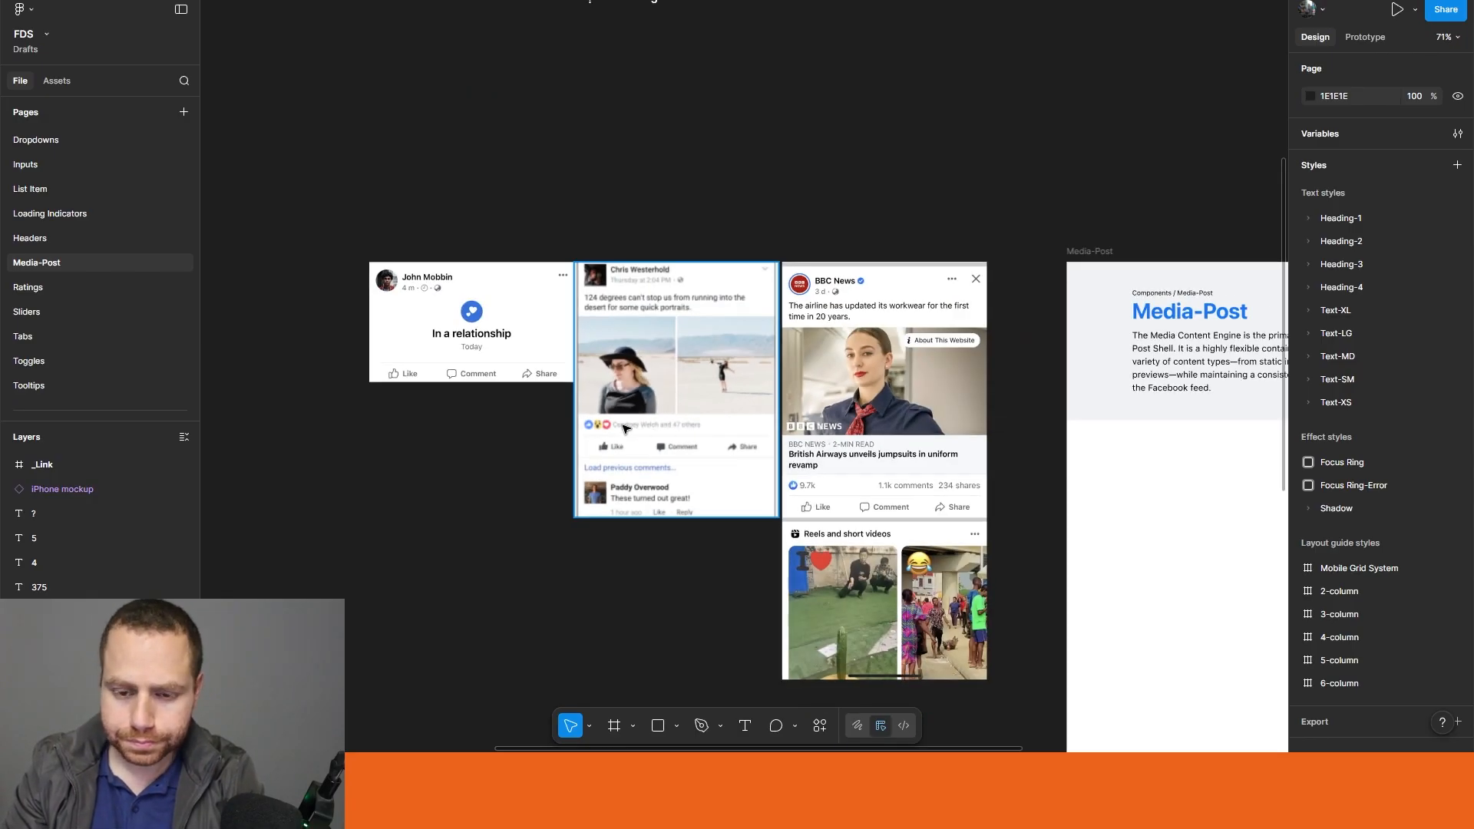
{"action": "scroll", "coordinate": [767, 406], "scroll_direction": "up", "scroll_amount": 2}
{"action": "key", "text": "f"}
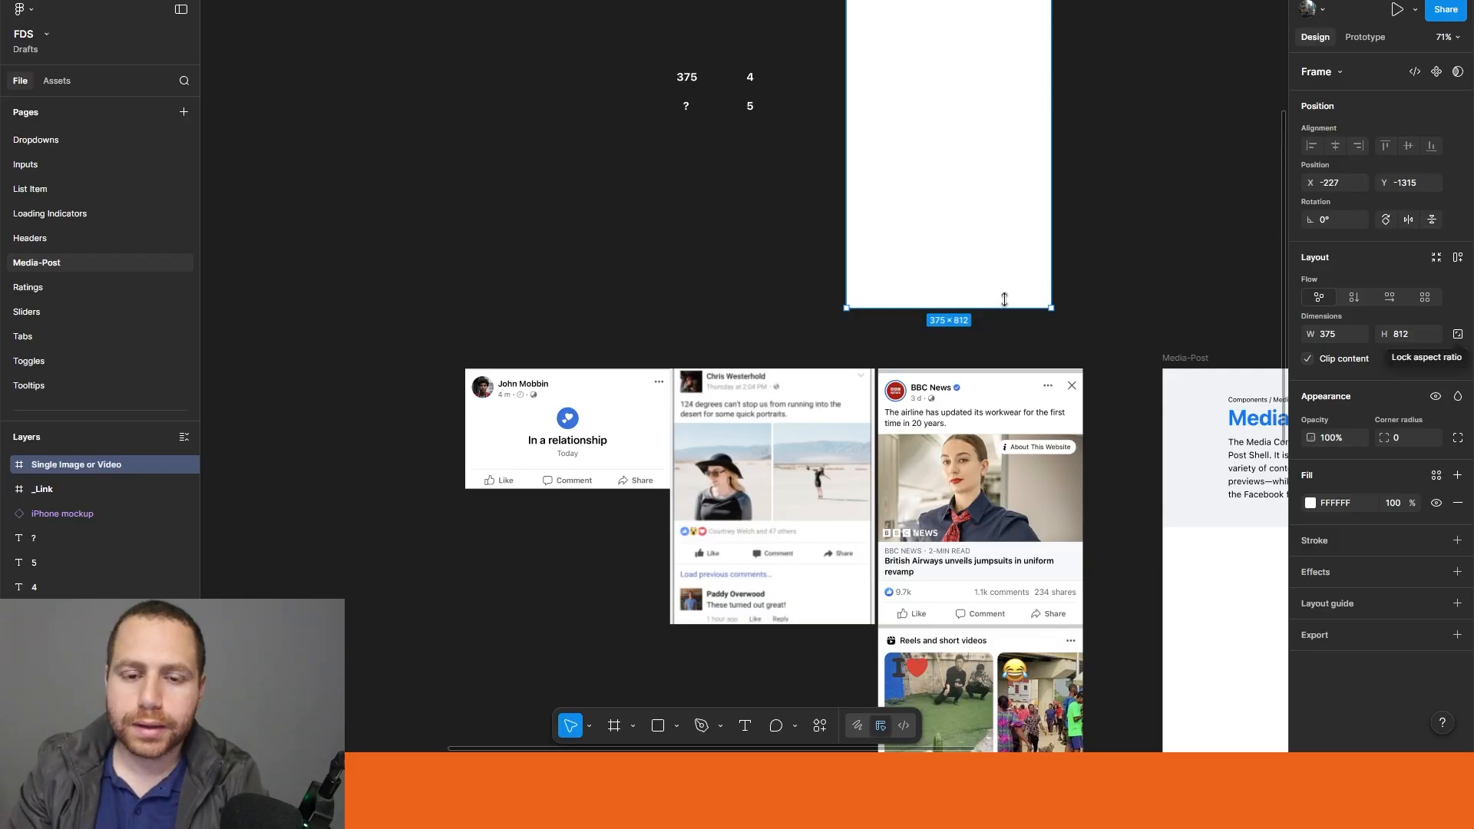
{"action": "left_click_drag", "start_coordinate": [987, 304], "coordinate": [778, 629]}
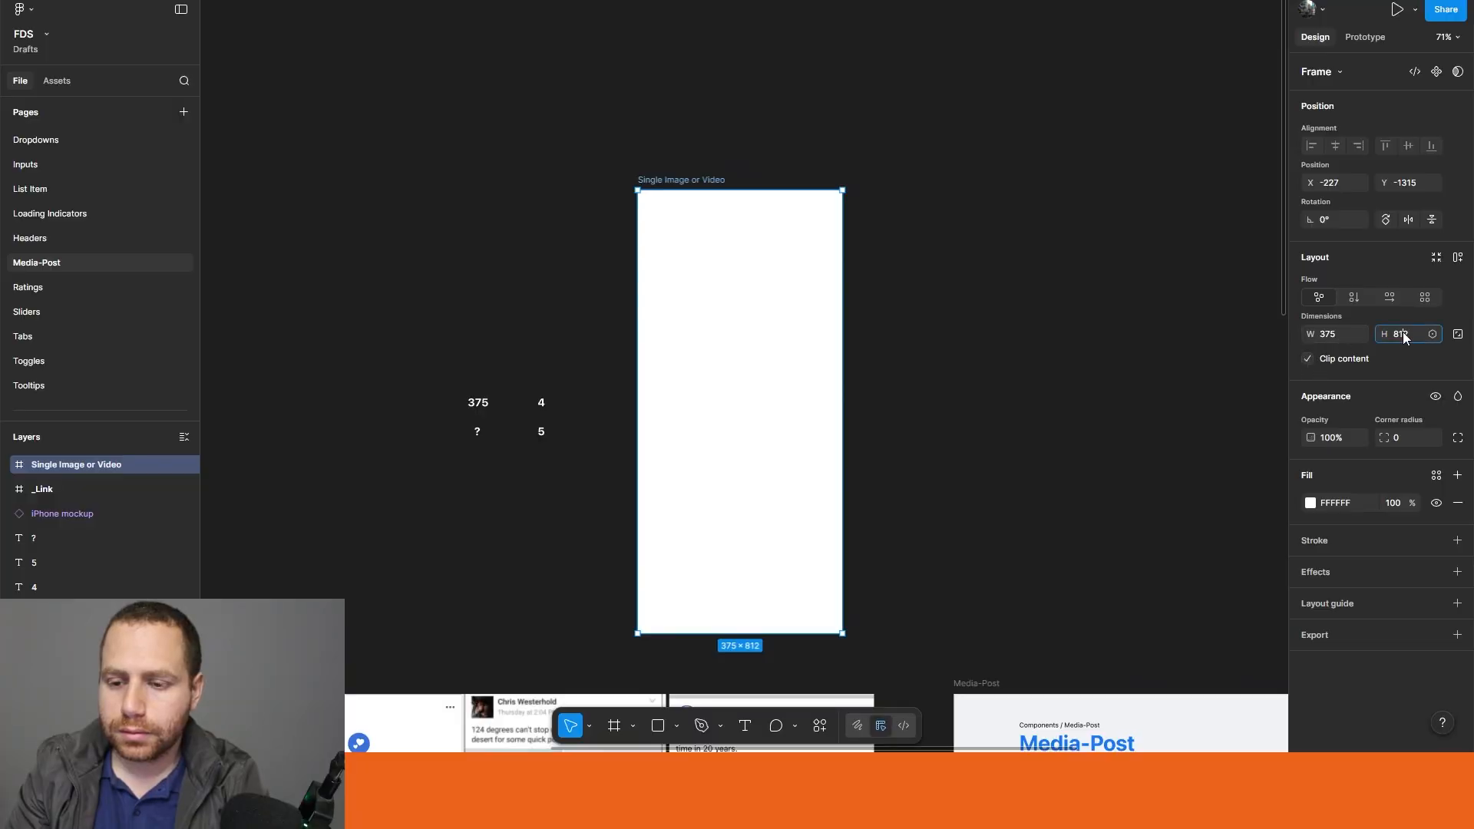
{"action": "type", "text": "5"}
{"action": "key", "text": "Return"}
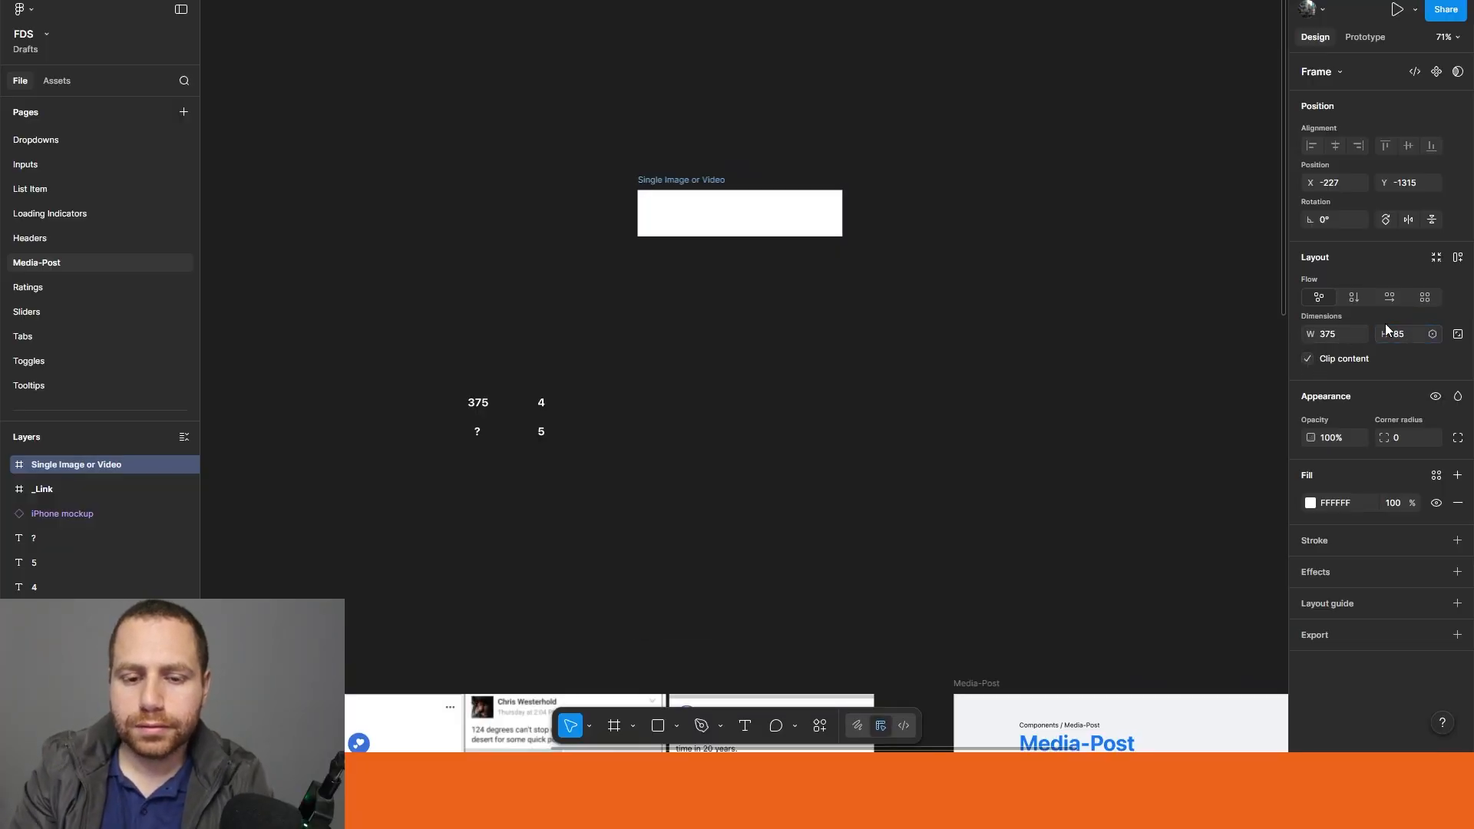
{"action": "left_click_drag", "start_coordinate": [675, 209], "coordinate": [635, 548]}
Step: Add the text "BBC News - 2-MIN READ" near the upper-left corner inside the 375 × 85 frame
{"action": "left_click_drag", "start_coordinate": [905, 541], "coordinate": [957, 257]}
{"action": "scroll", "coordinate": [817, 254], "scroll_direction": "up", "scroll_amount": 2}
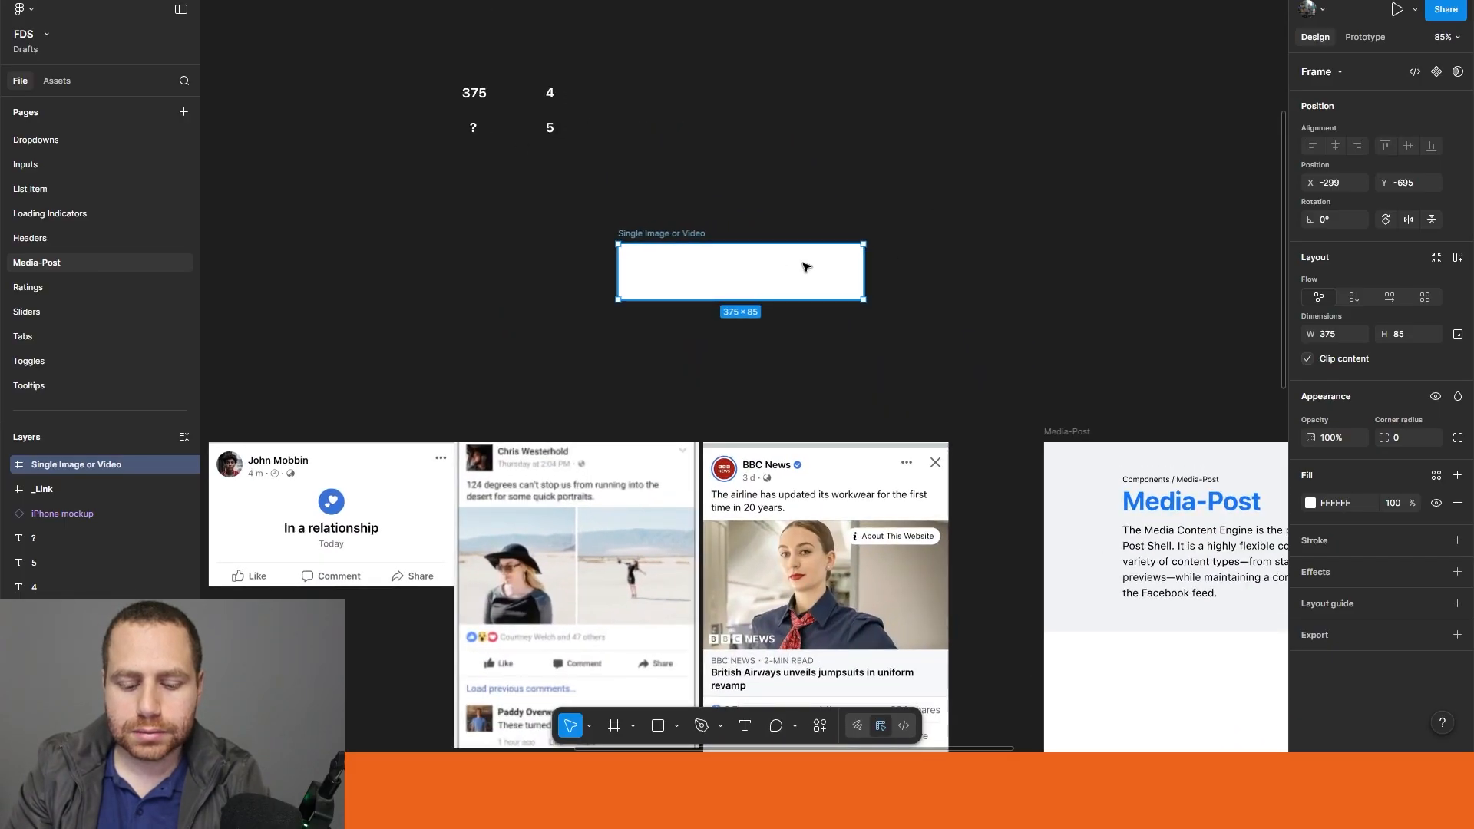
{"action": "key", "text": "t"}
{"action": "left_click", "coordinate": [630, 255]}
{"action": "key", "text": "Escape"}
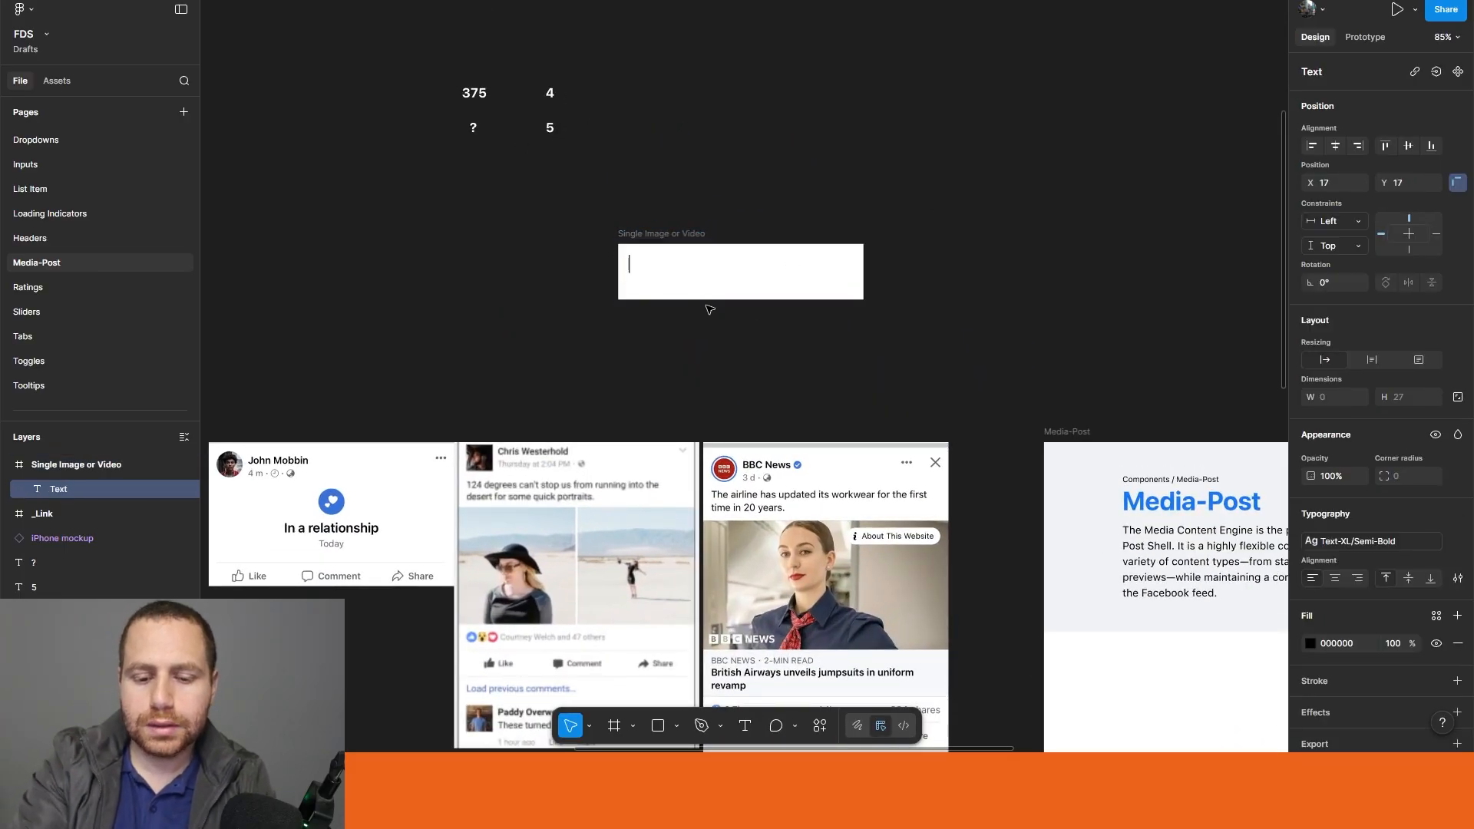
{"action": "type", "text": "BBC News - 2"}
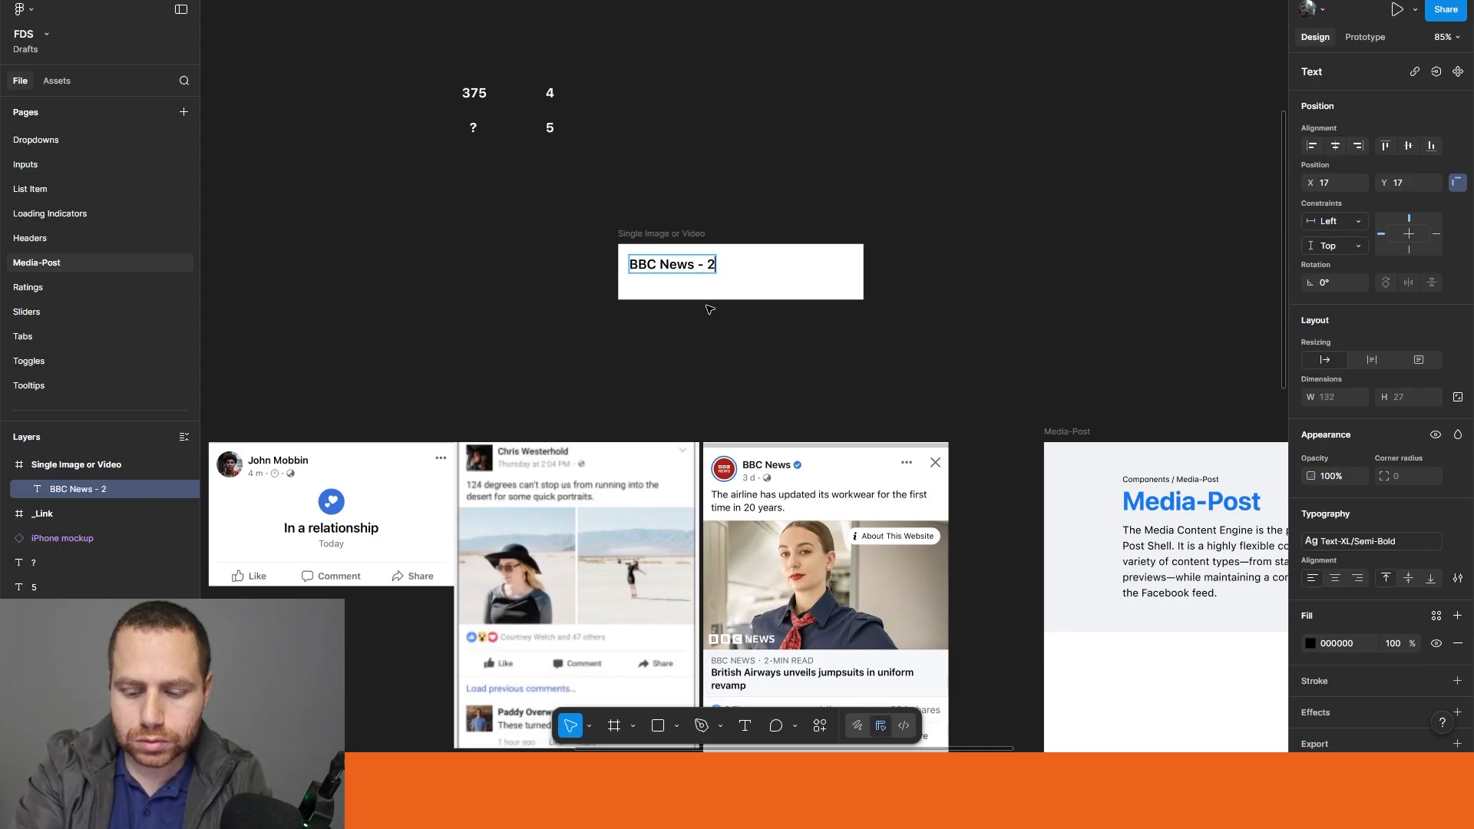
{"action": "type", "text": "READ"}
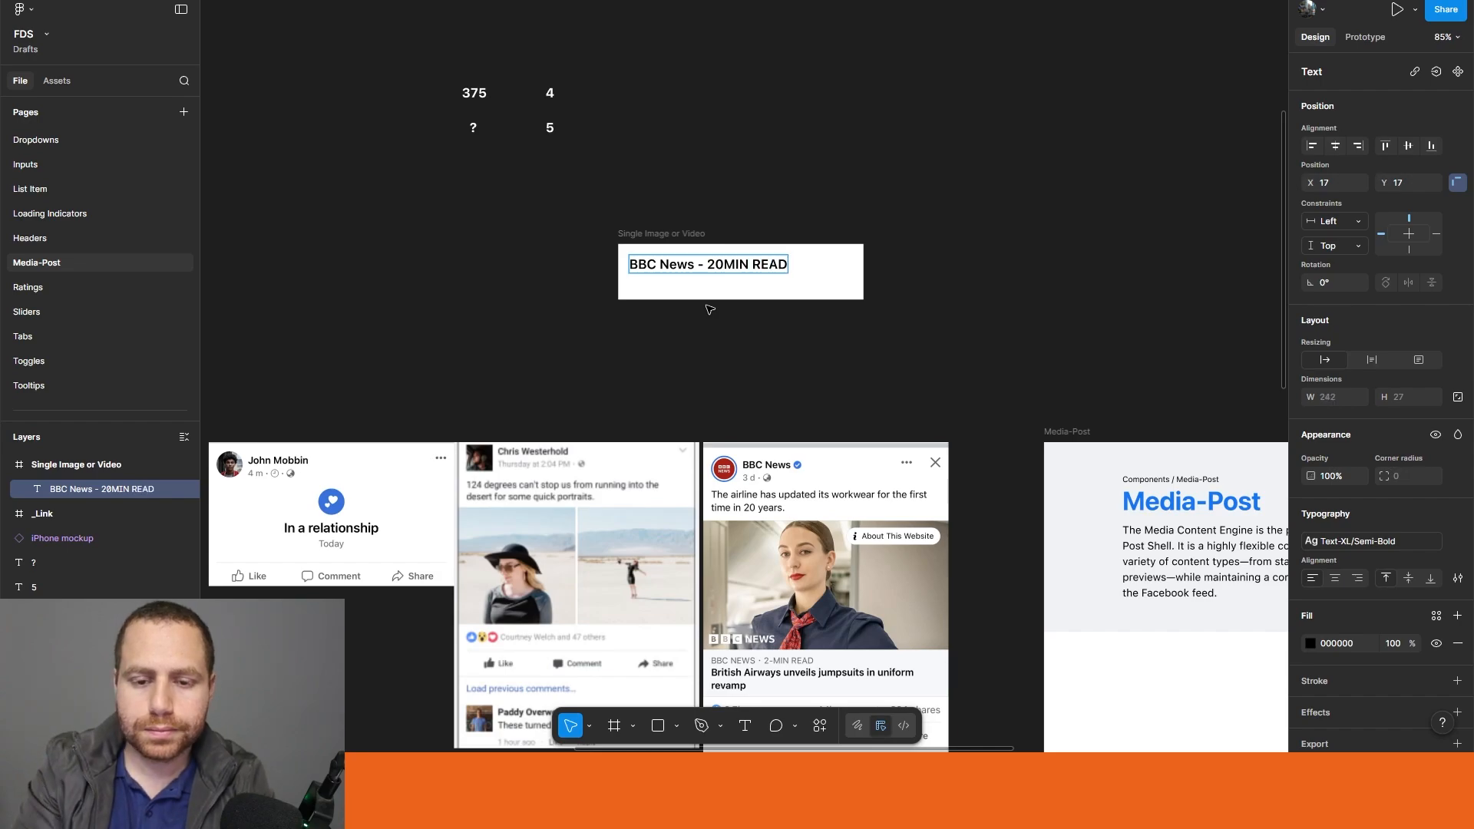
{"action": "key", "text": "Escape"}
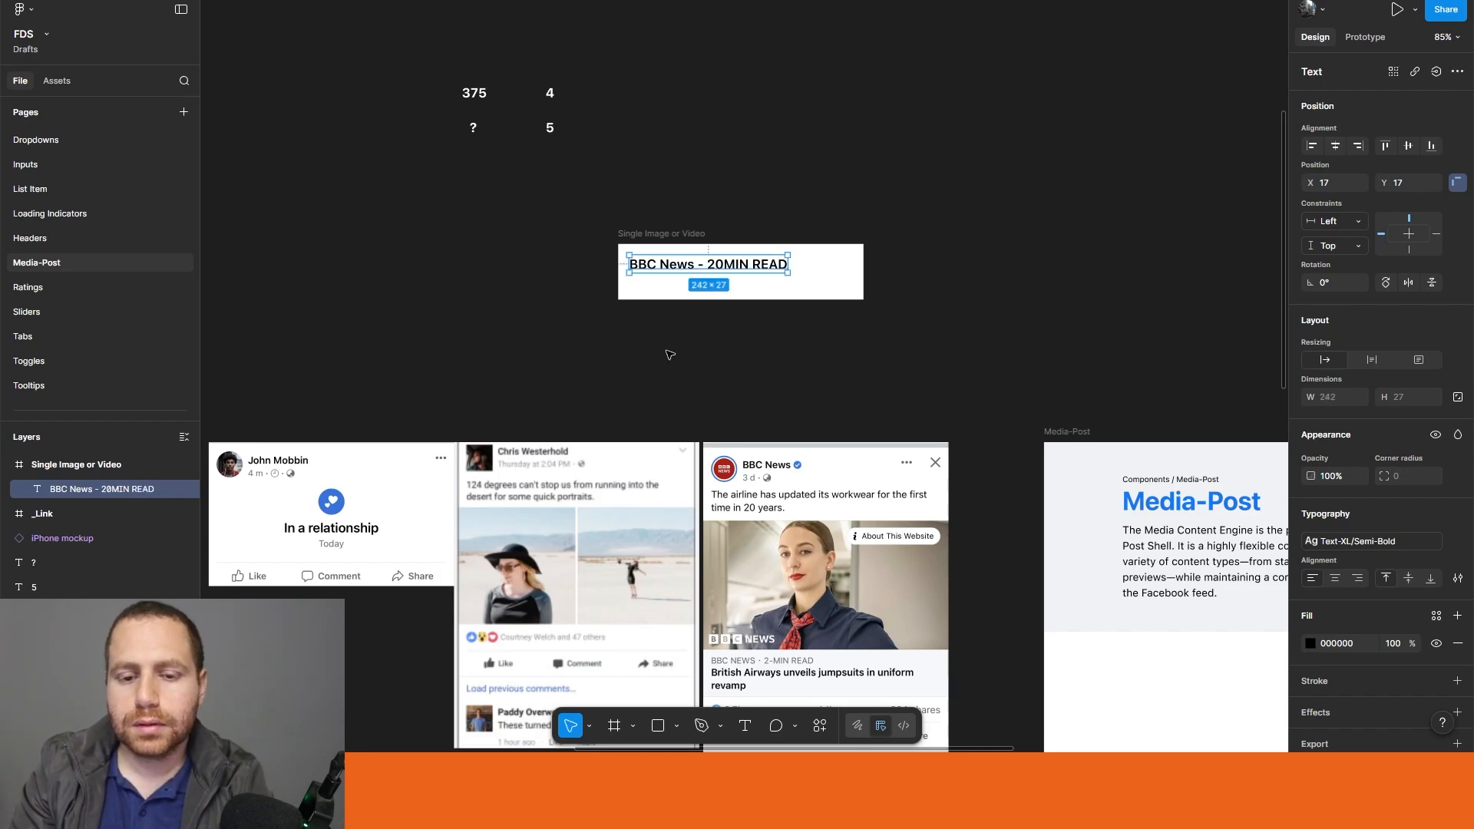
{"action": "double_click", "coordinate": [726, 274]}
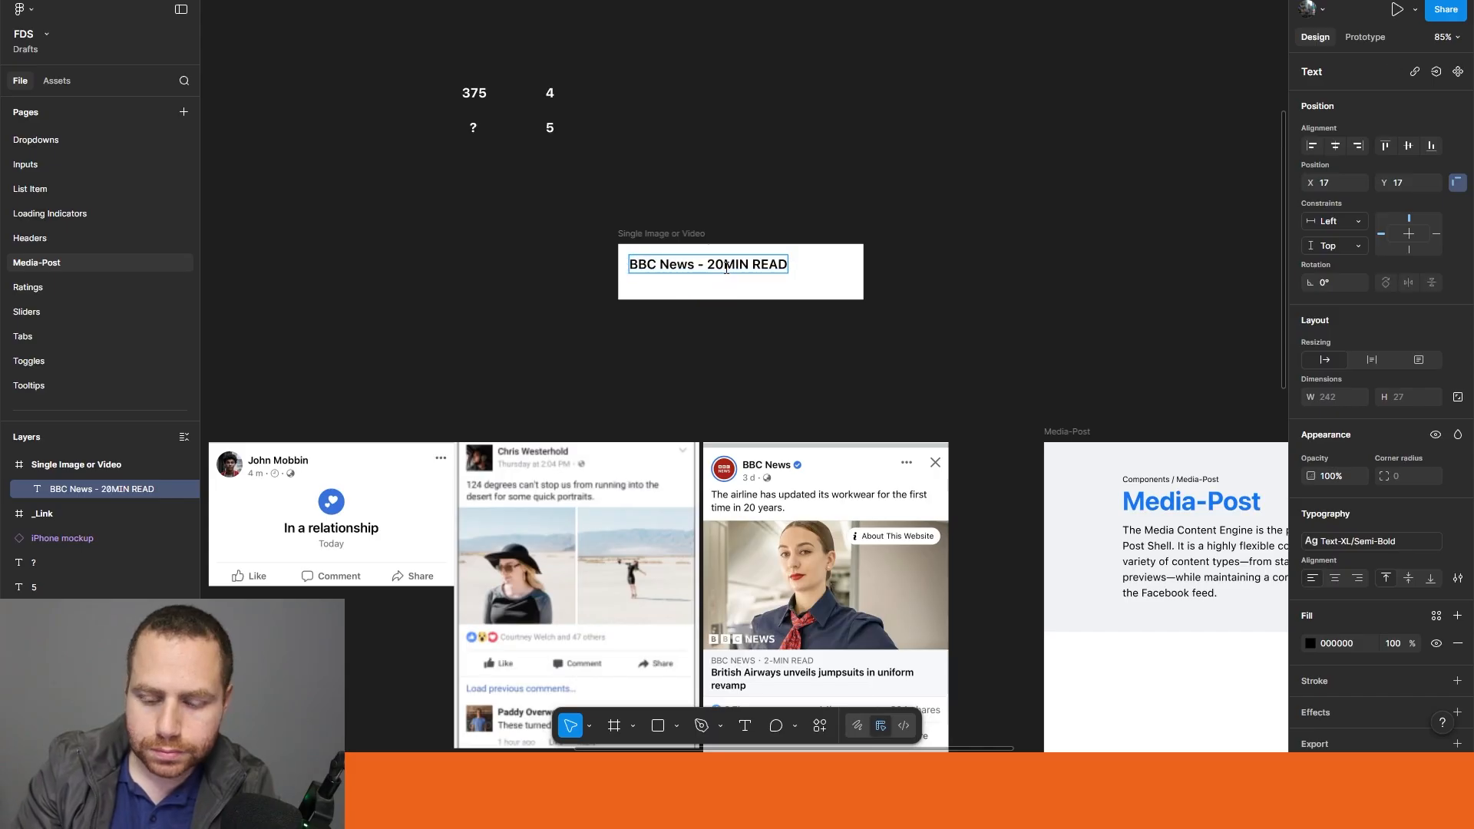
{"action": "key", "text": "BackSpace"}
{"action": "type", "text": "-"}
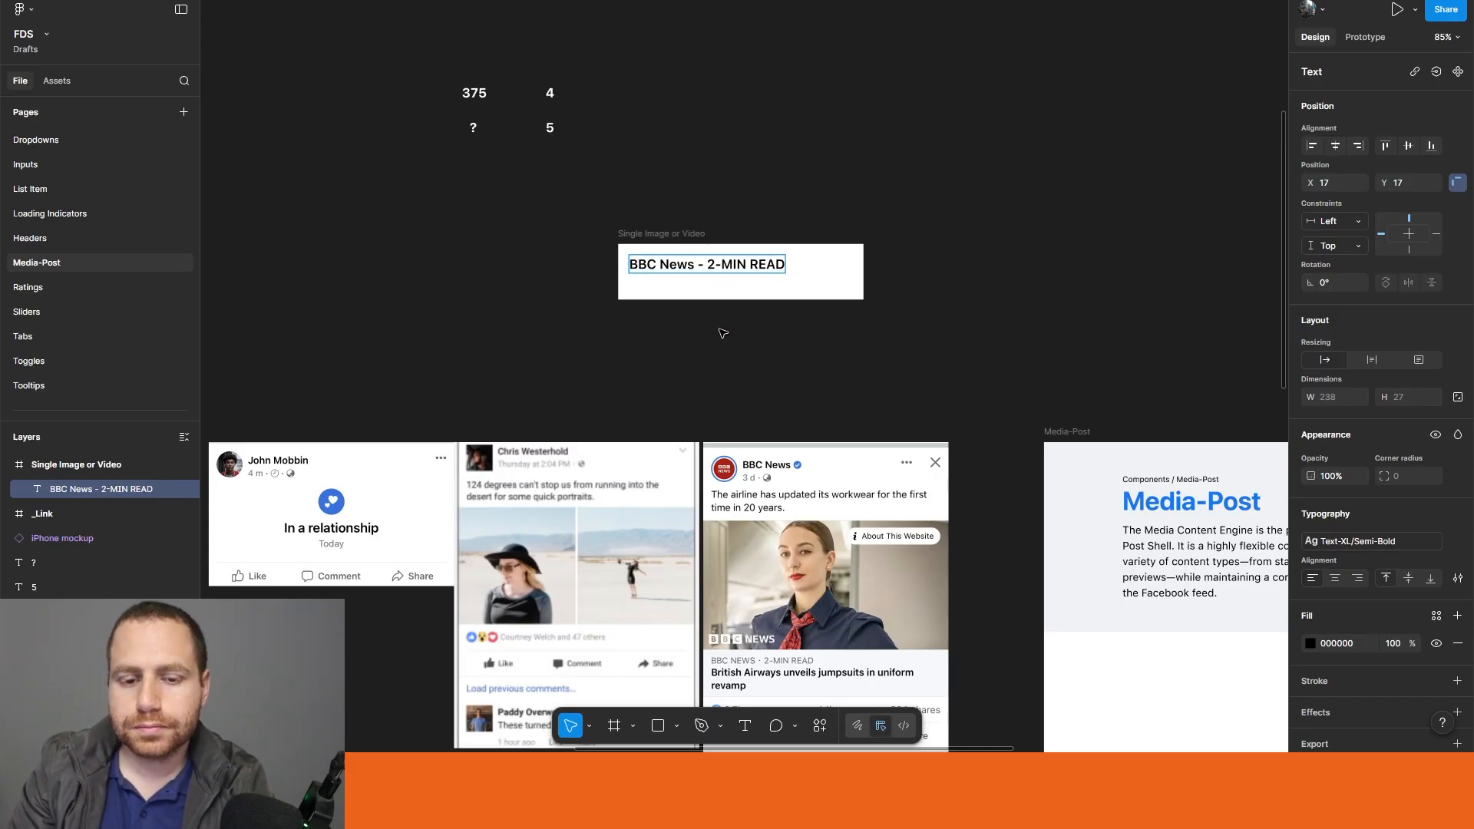
{"action": "key", "text": "Escape"}
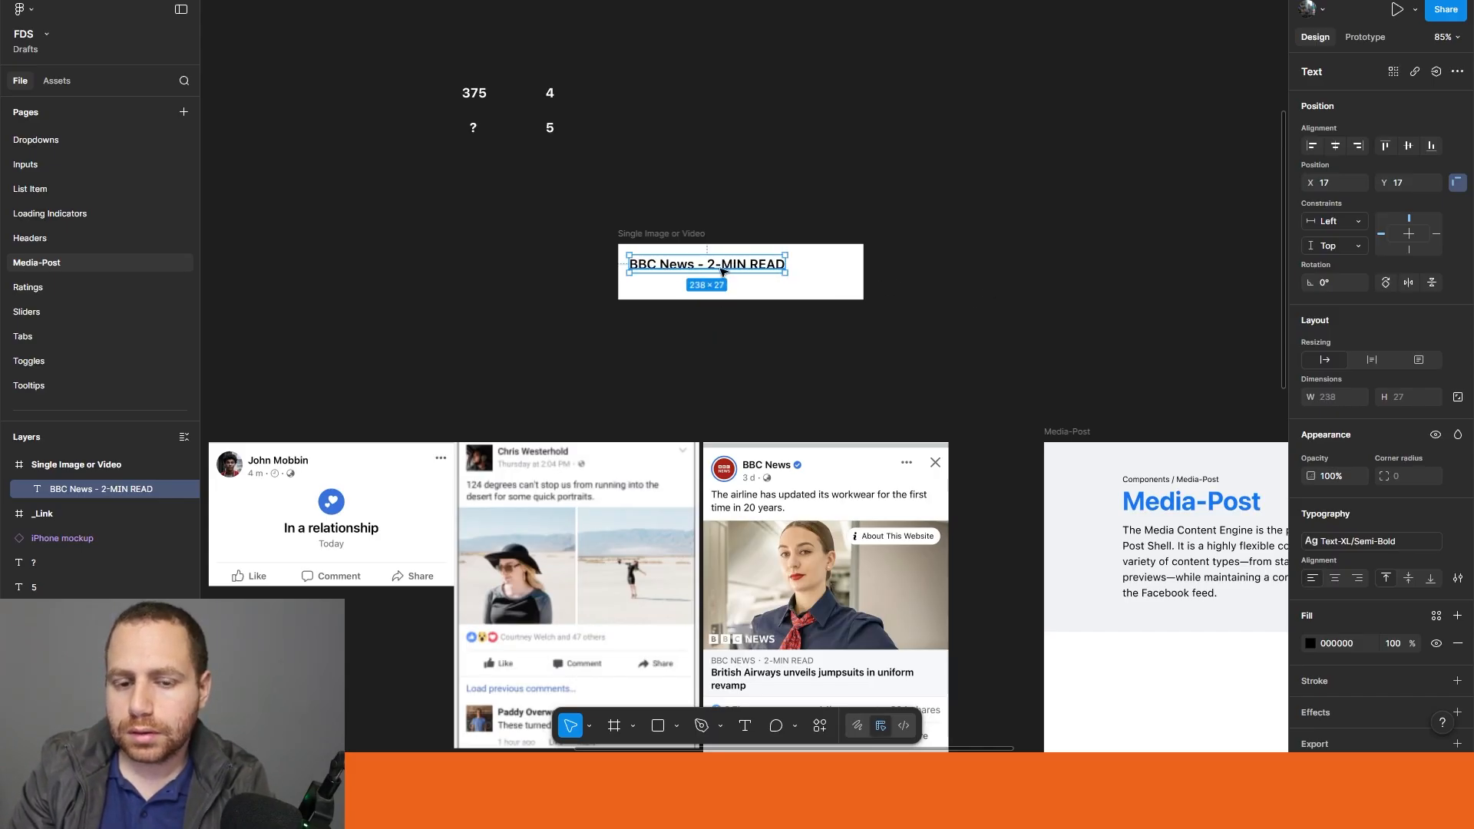
Step: Apply the Text-SM/Regular text style to the "BBC News - 2-MIN READ" caption
{"action": "key", "text": "Return"}
{"action": "left_click", "coordinate": [1363, 542]}
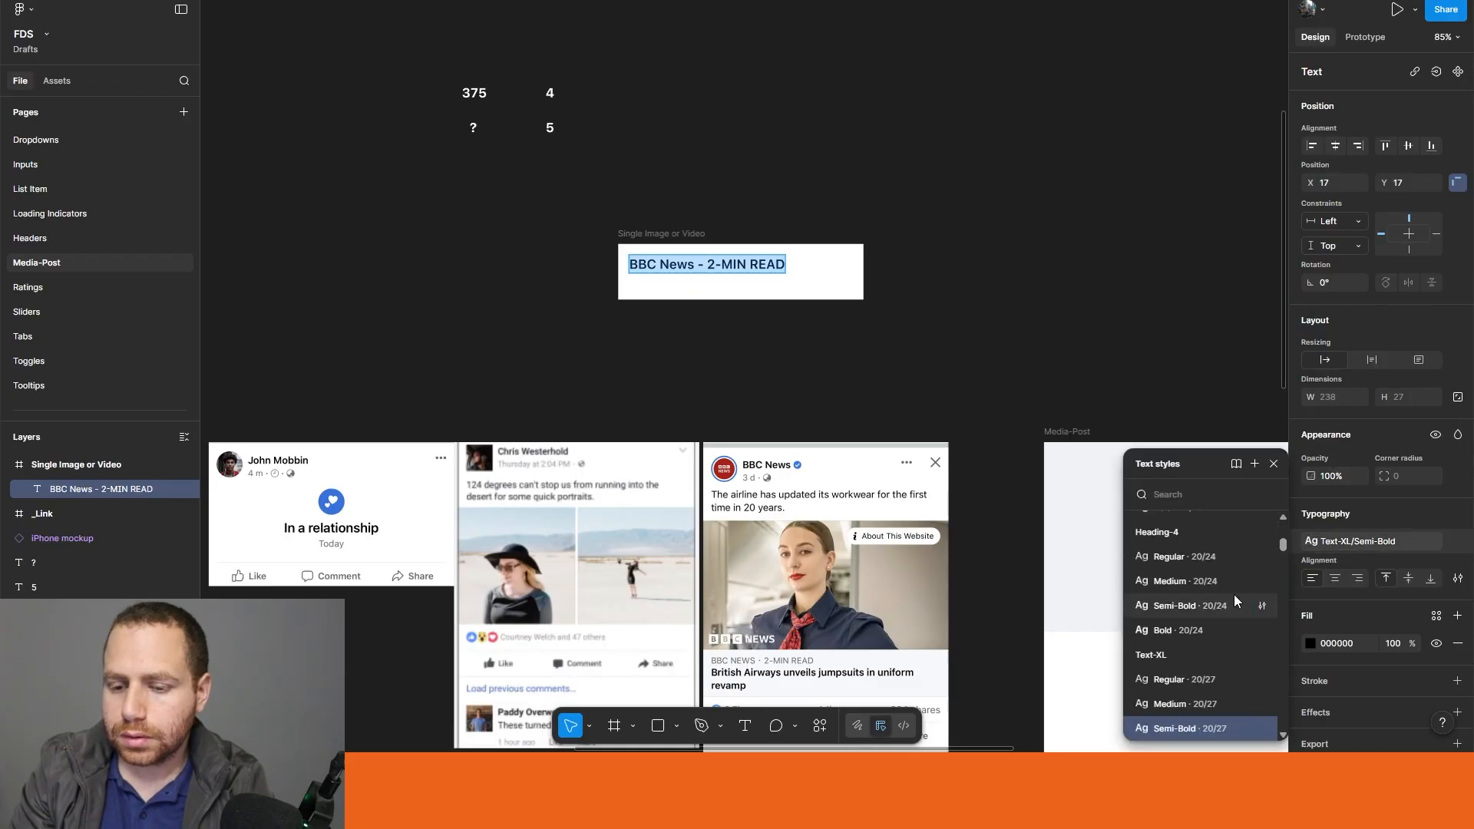
{"action": "scroll", "coordinate": [1228, 606], "scroll_direction": "down", "scroll_amount": 5}
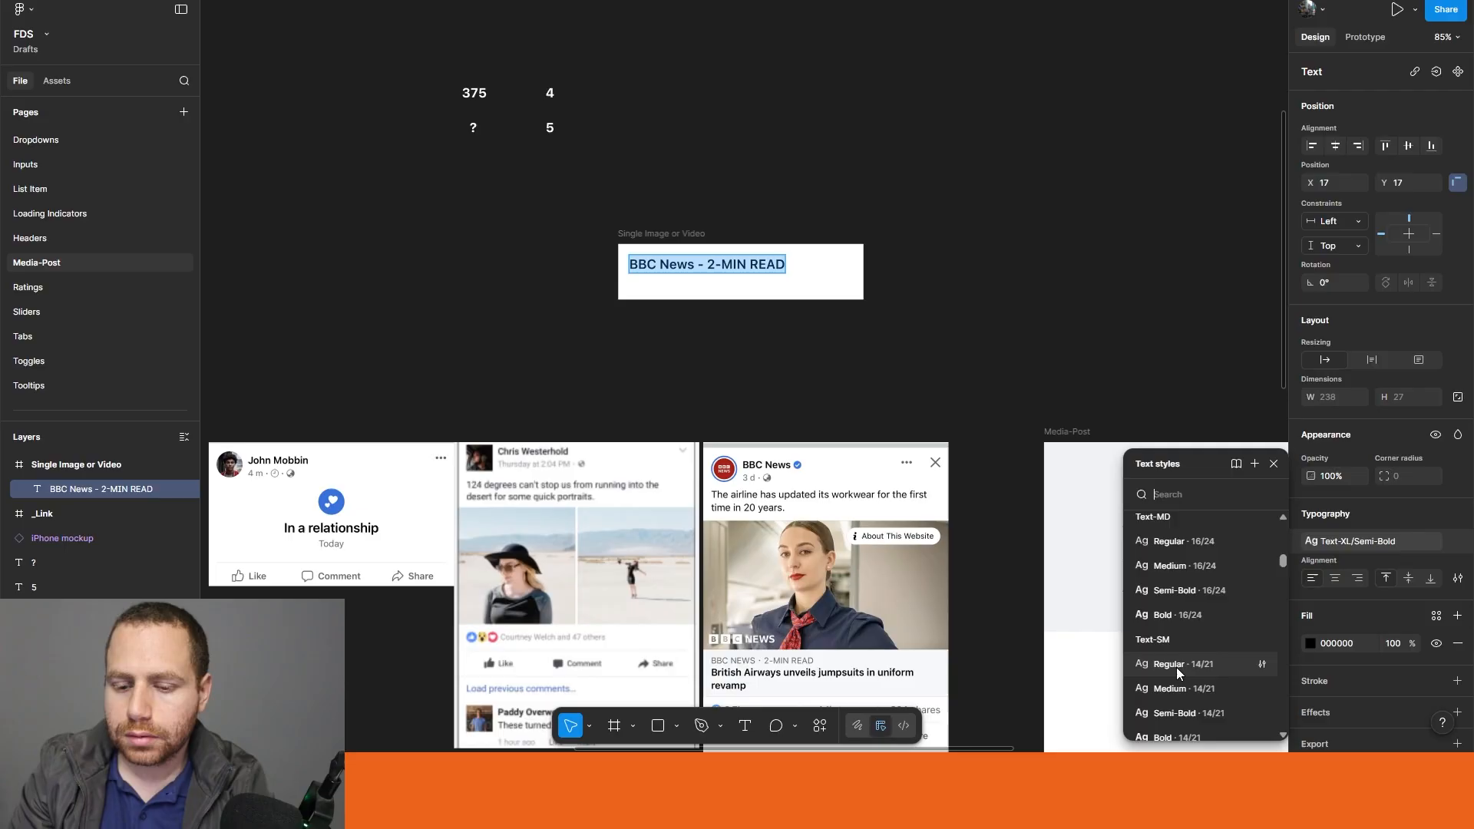
{"action": "left_click", "coordinate": [1176, 667]}
Step: Set the caption text's fill to the General/text/placeholder library colour
{"action": "left_click", "coordinate": [1311, 643]}
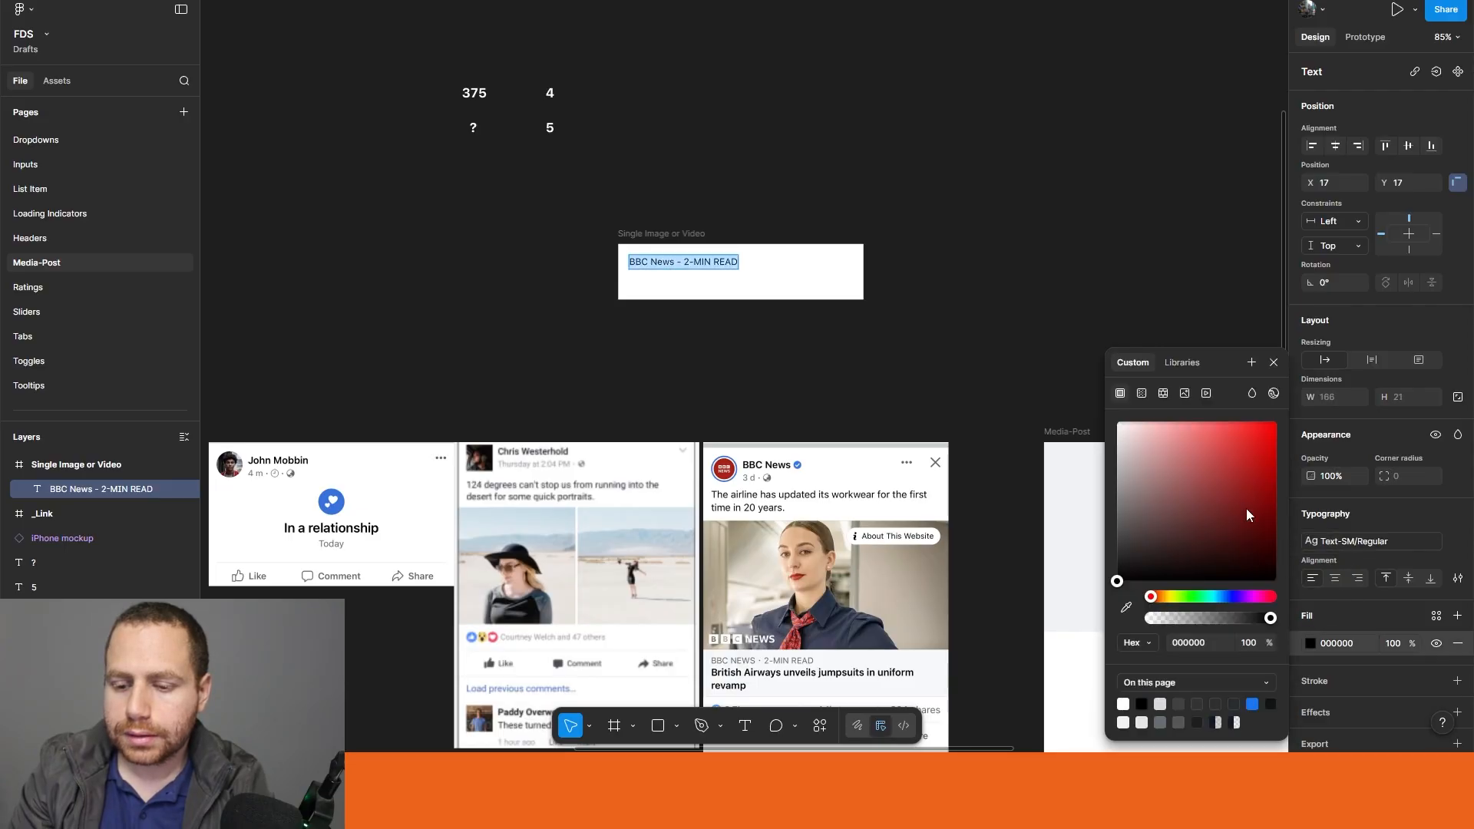
{"action": "left_click", "coordinate": [1175, 360]}
{"action": "type", "text": "text/placehol..."}
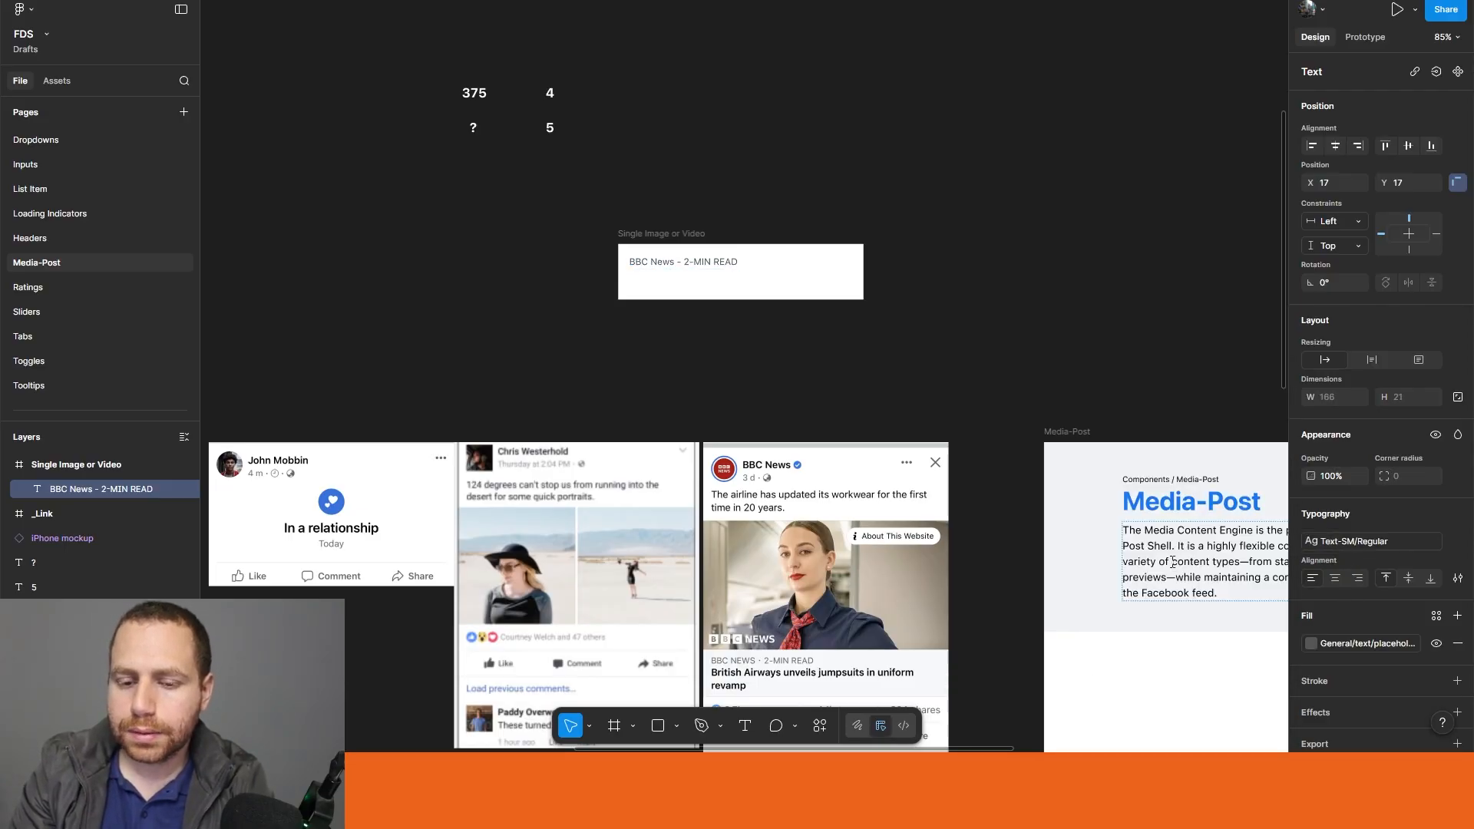
{"action": "left_click", "coordinate": [1172, 561]}
{"action": "key", "text": "Return"}
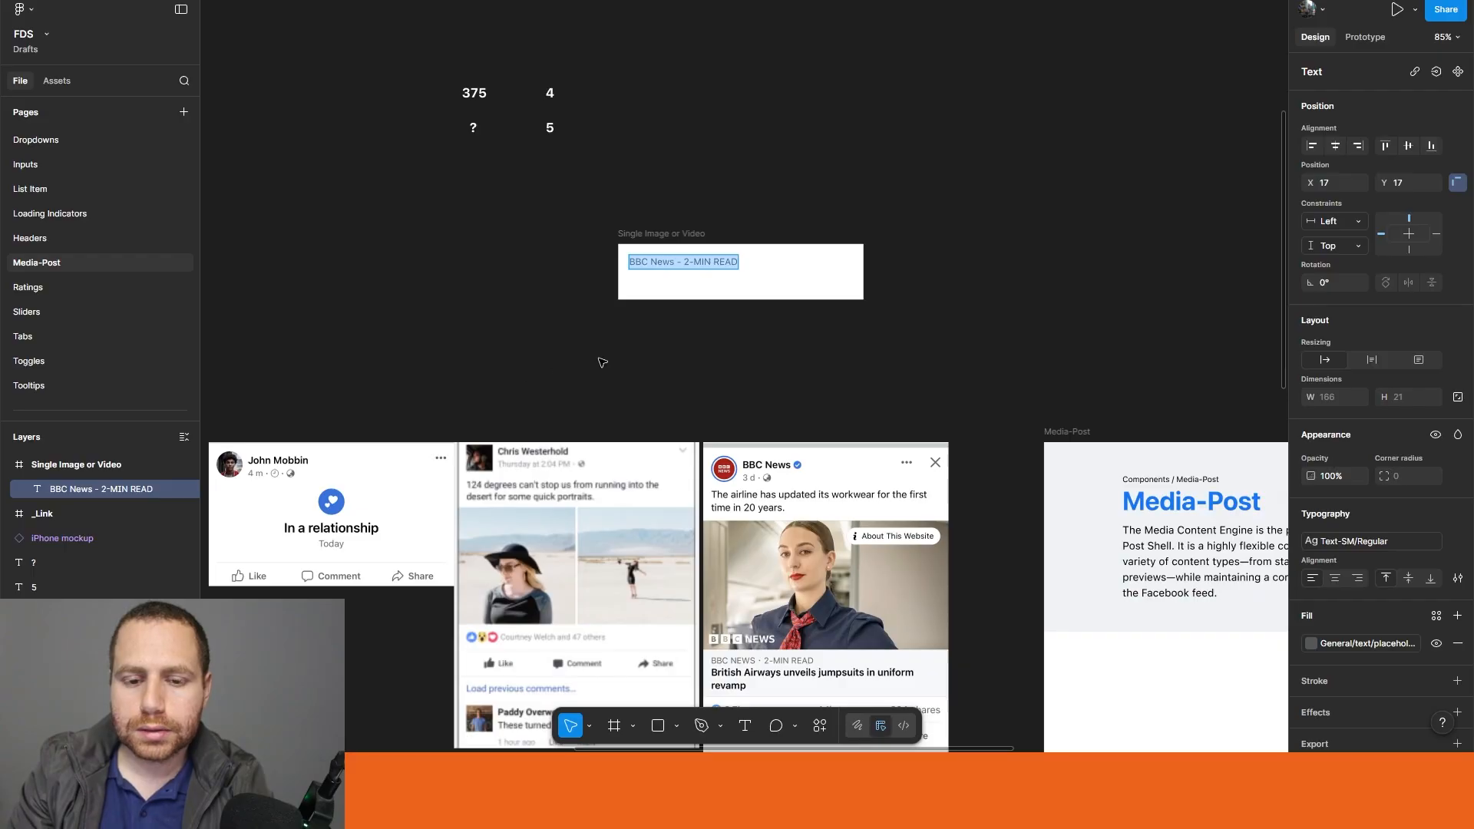
{"action": "key", "text": "Escape"}
Step: Move the caption to X 21, Y 10 in its frame and duplicate it directly below at Y 42
{"action": "scroll", "coordinate": [673, 377], "scroll_direction": "down", "scroll_amount": 3}
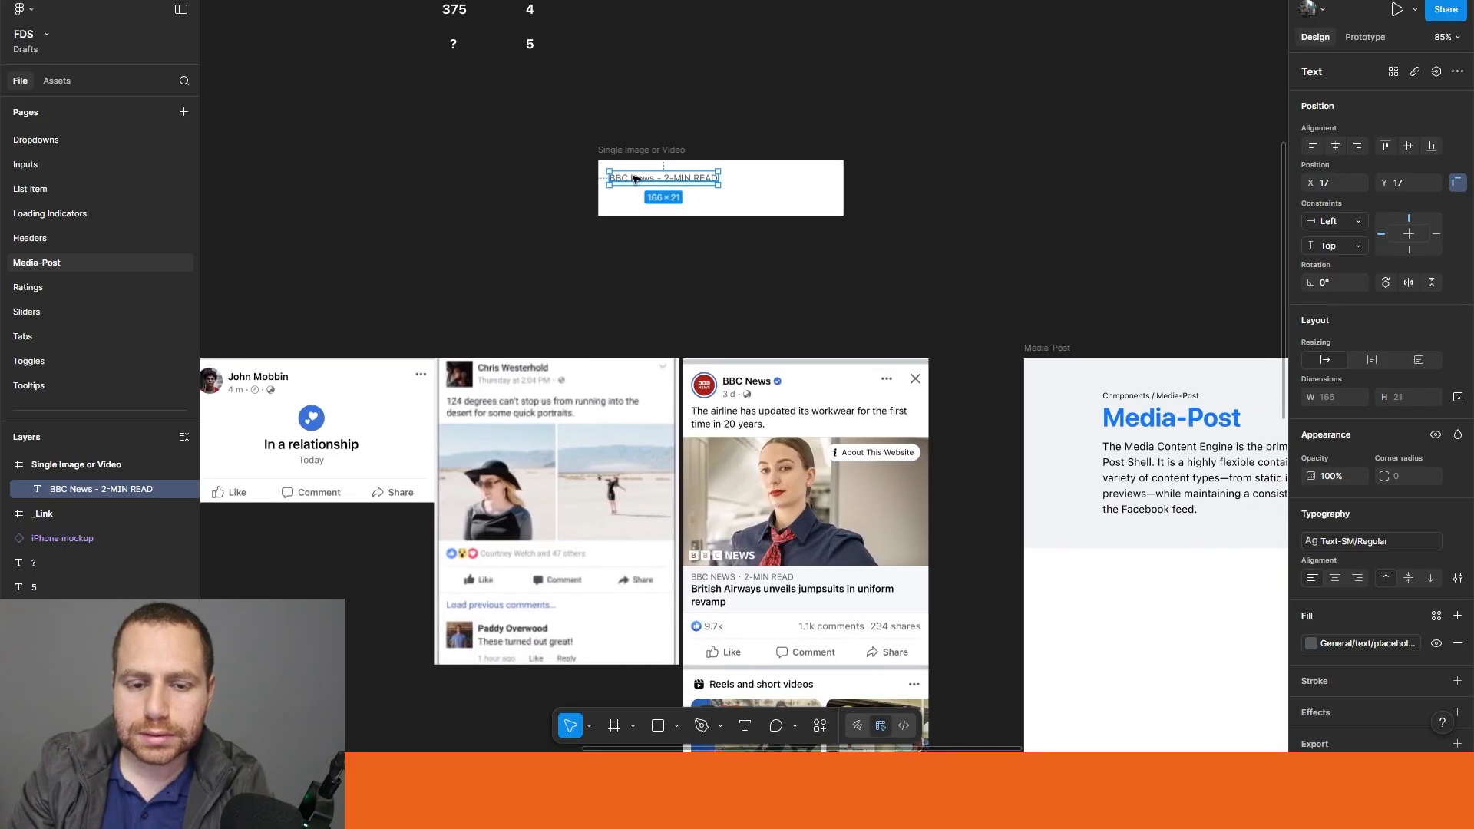
{"action": "mouse_move", "coordinate": [634, 179]}
{"action": "left_mouse_down"}
{"action": "mouse_move", "coordinate": [767, 361]}
{"action": "mouse_move", "coordinate": [725, 593]}
{"action": "mouse_move", "coordinate": [650, 151]}
{"action": "mouse_move", "coordinate": [638, 179]}
{"action": "left_mouse_up"}
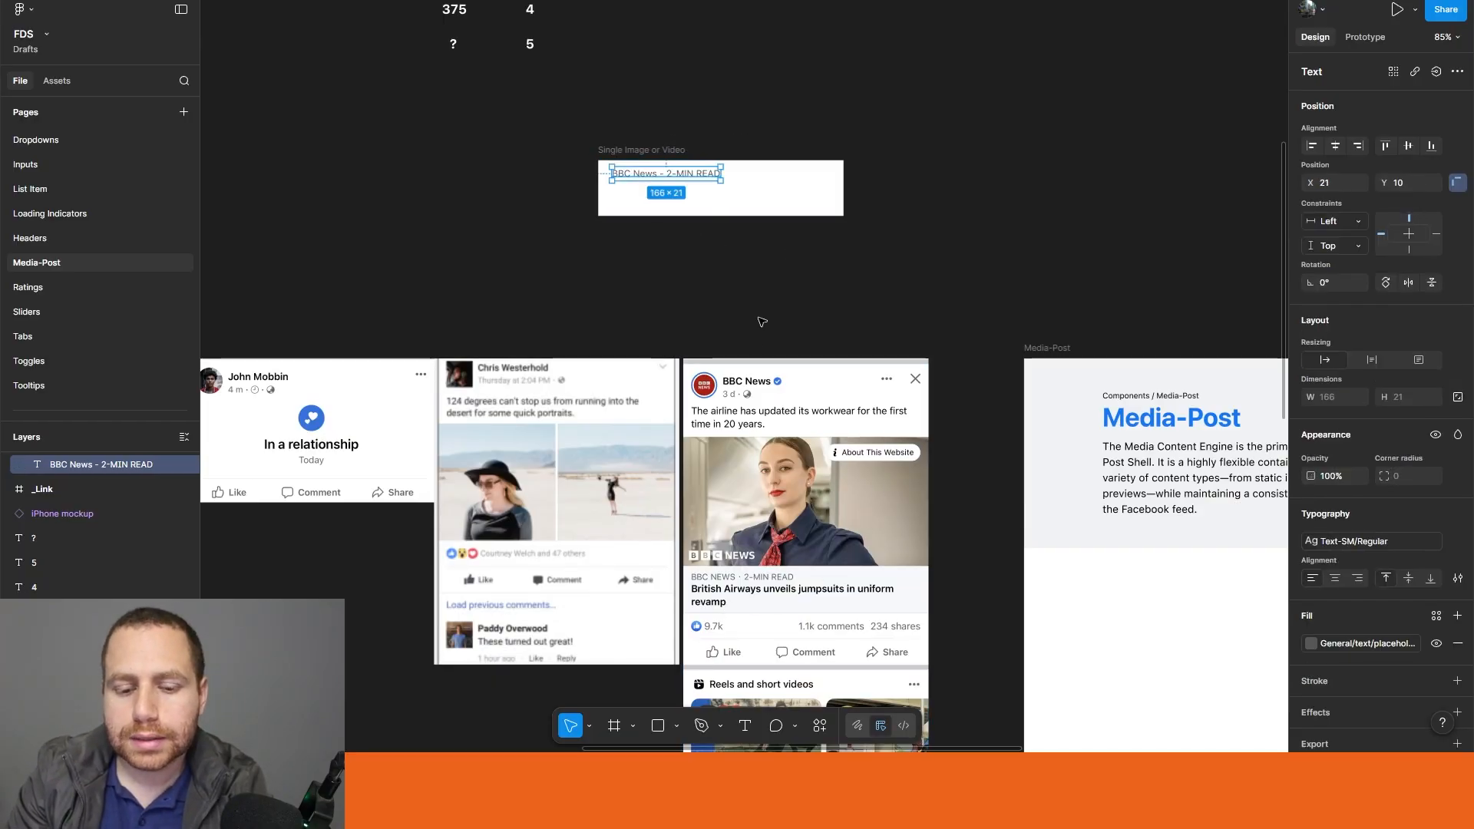
{"action": "scroll", "coordinate": [603, 196], "scroll_direction": "up", "scroll_amount": 3}
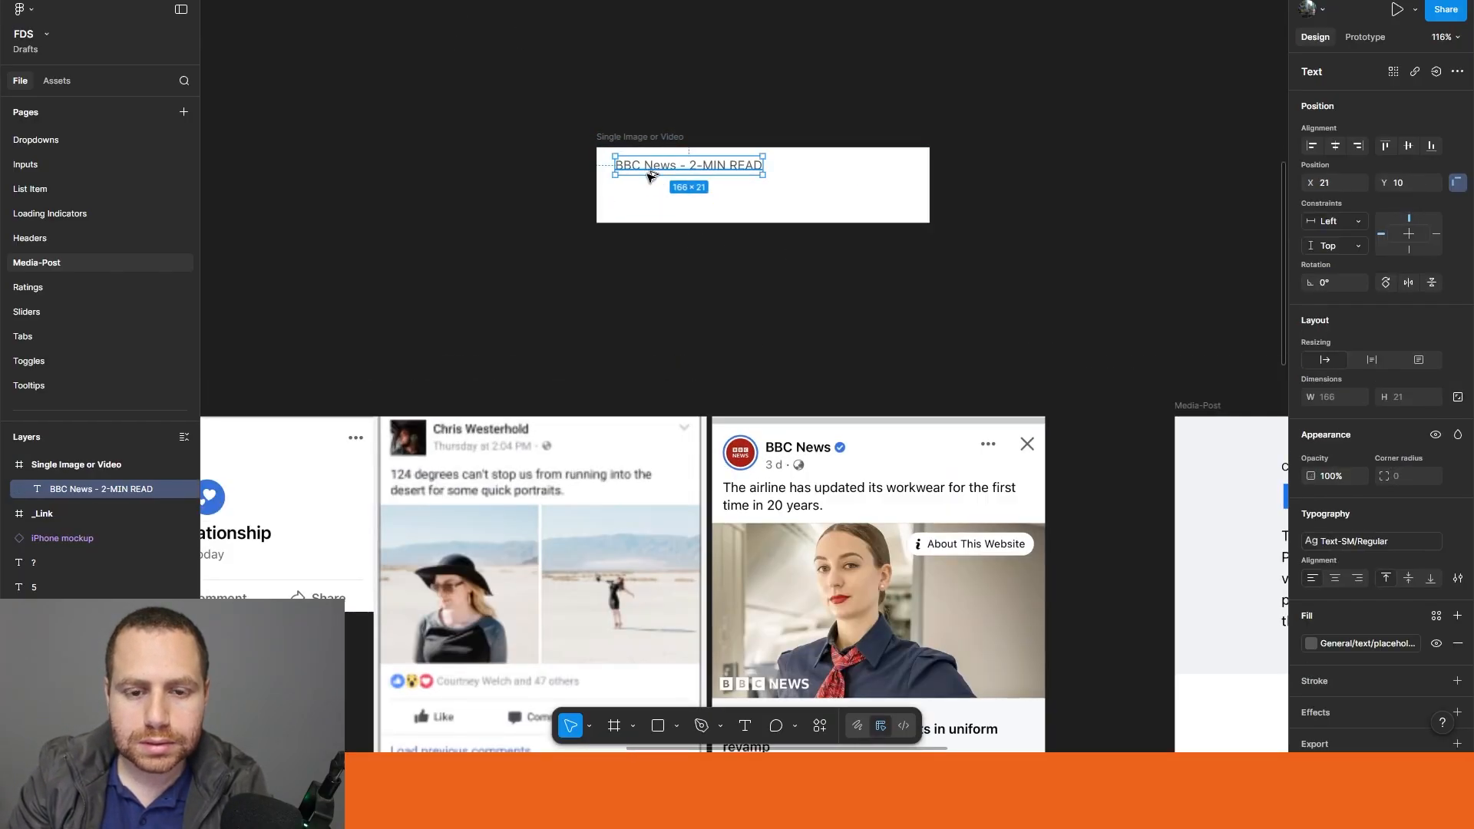
{"action": "left_click_drag", "start_coordinate": [650, 176], "coordinate": [648, 204], "text": "alt"}
Step: Style the duplicated text line as Text-MD/Bold with the General/text/default fill colour
{"action": "left_click", "coordinate": [1328, 542]}
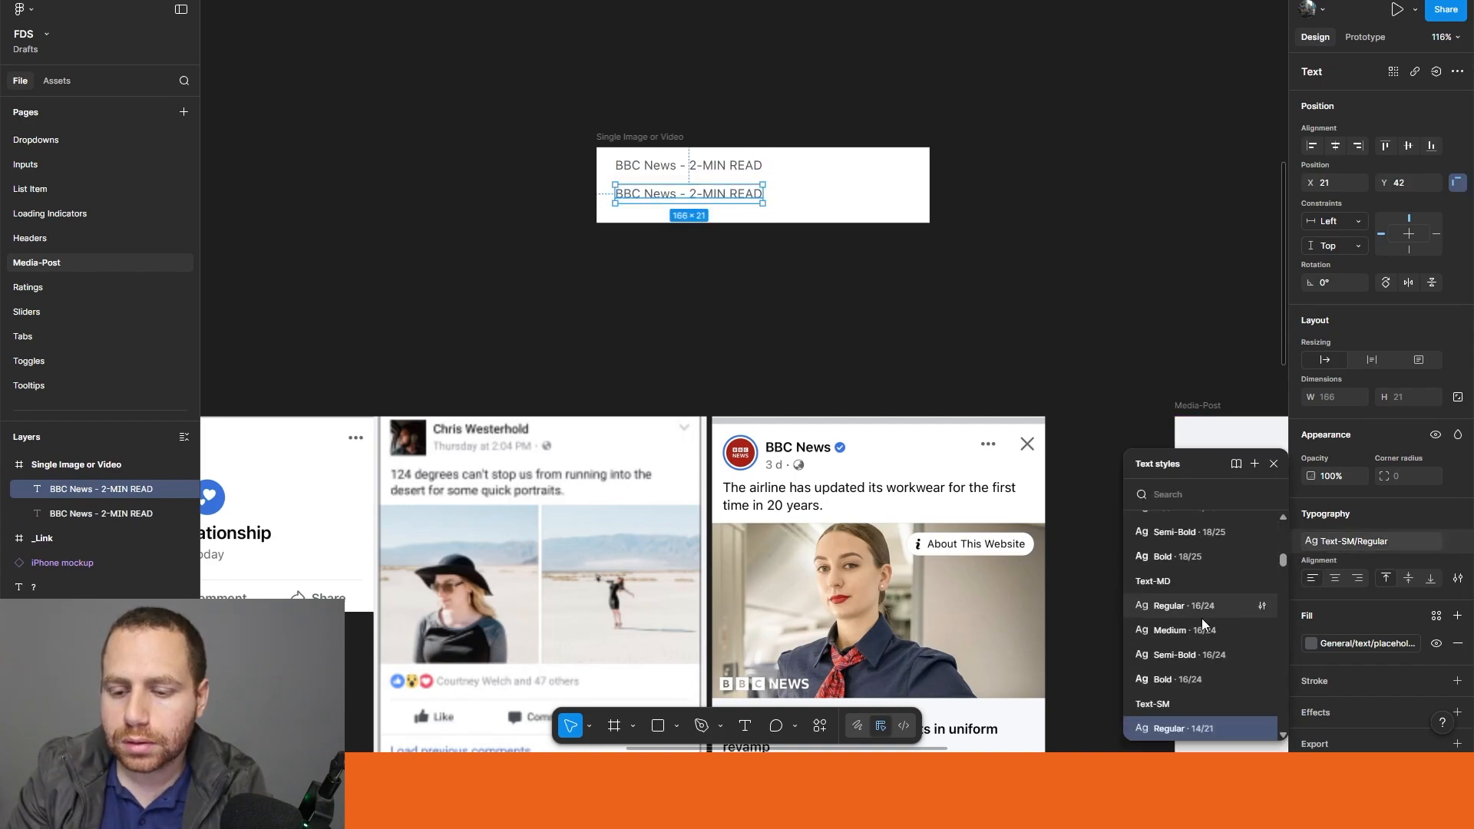
{"action": "left_click", "coordinate": [1192, 679]}
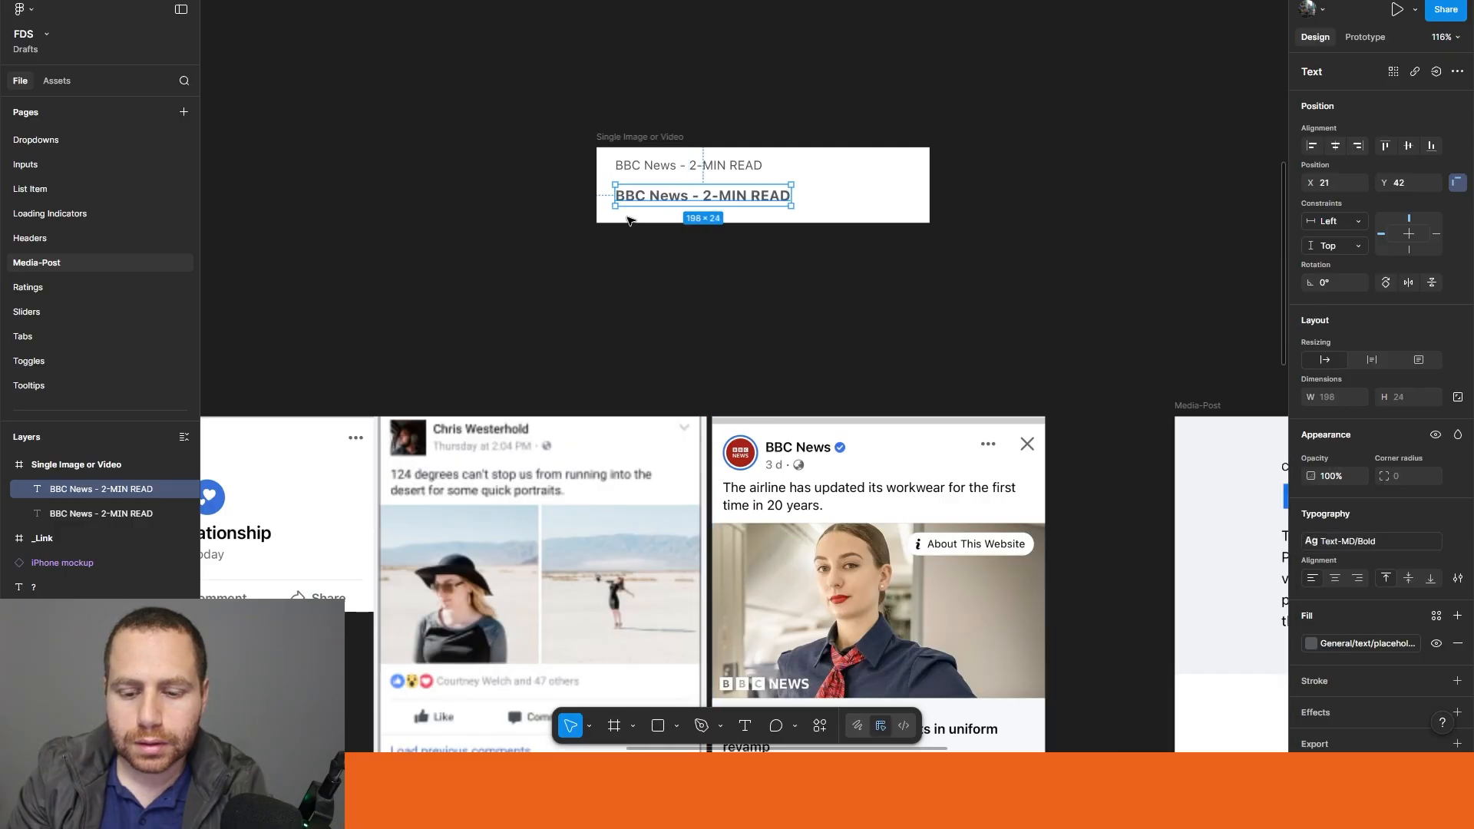
{"action": "left_click", "coordinate": [1352, 646]}
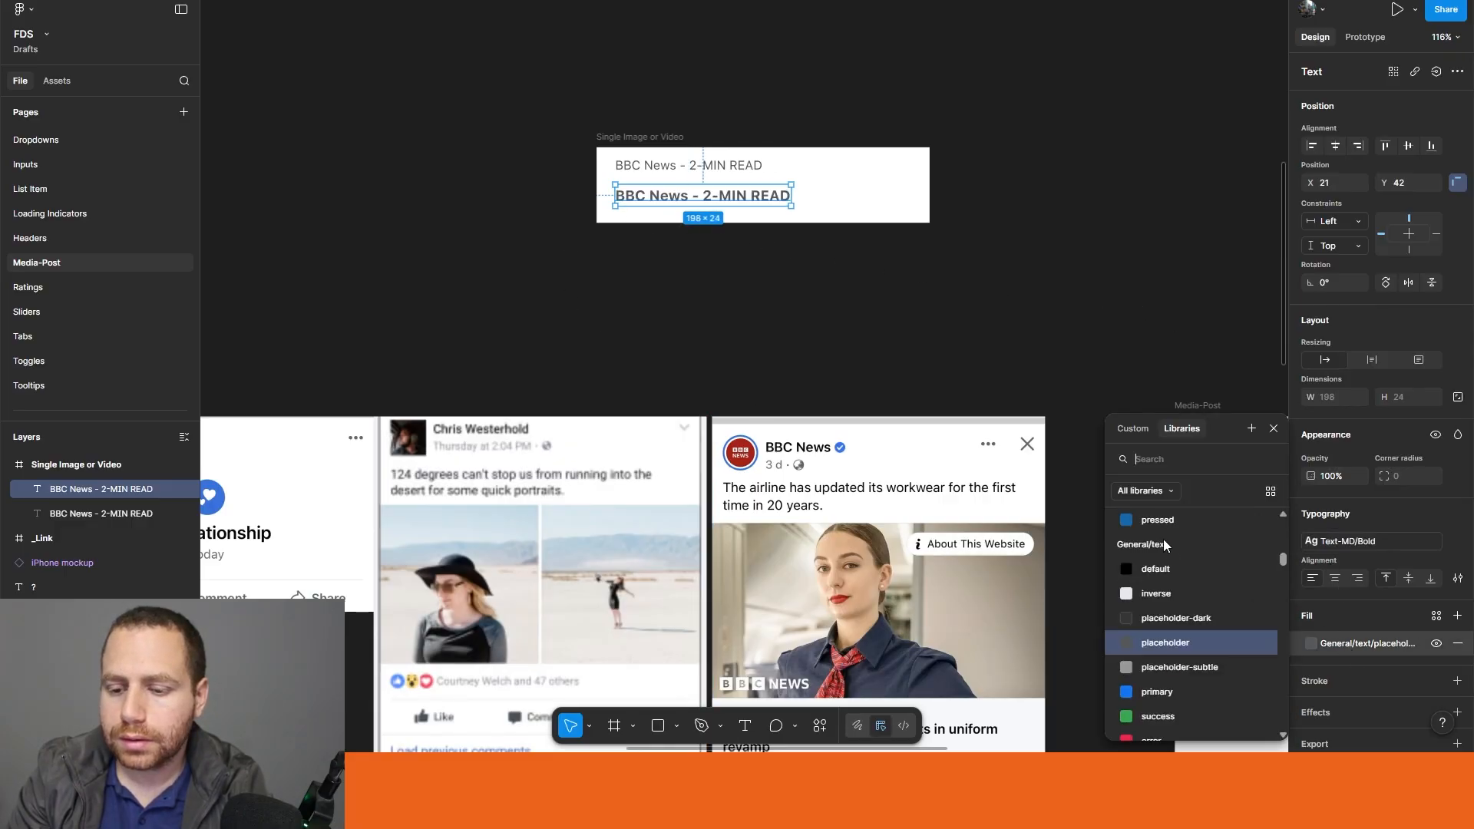
{"action": "type", "text": "text"}
{"action": "left_click", "coordinate": [1161, 553]}
{"action": "left_click", "coordinate": [648, 306]}
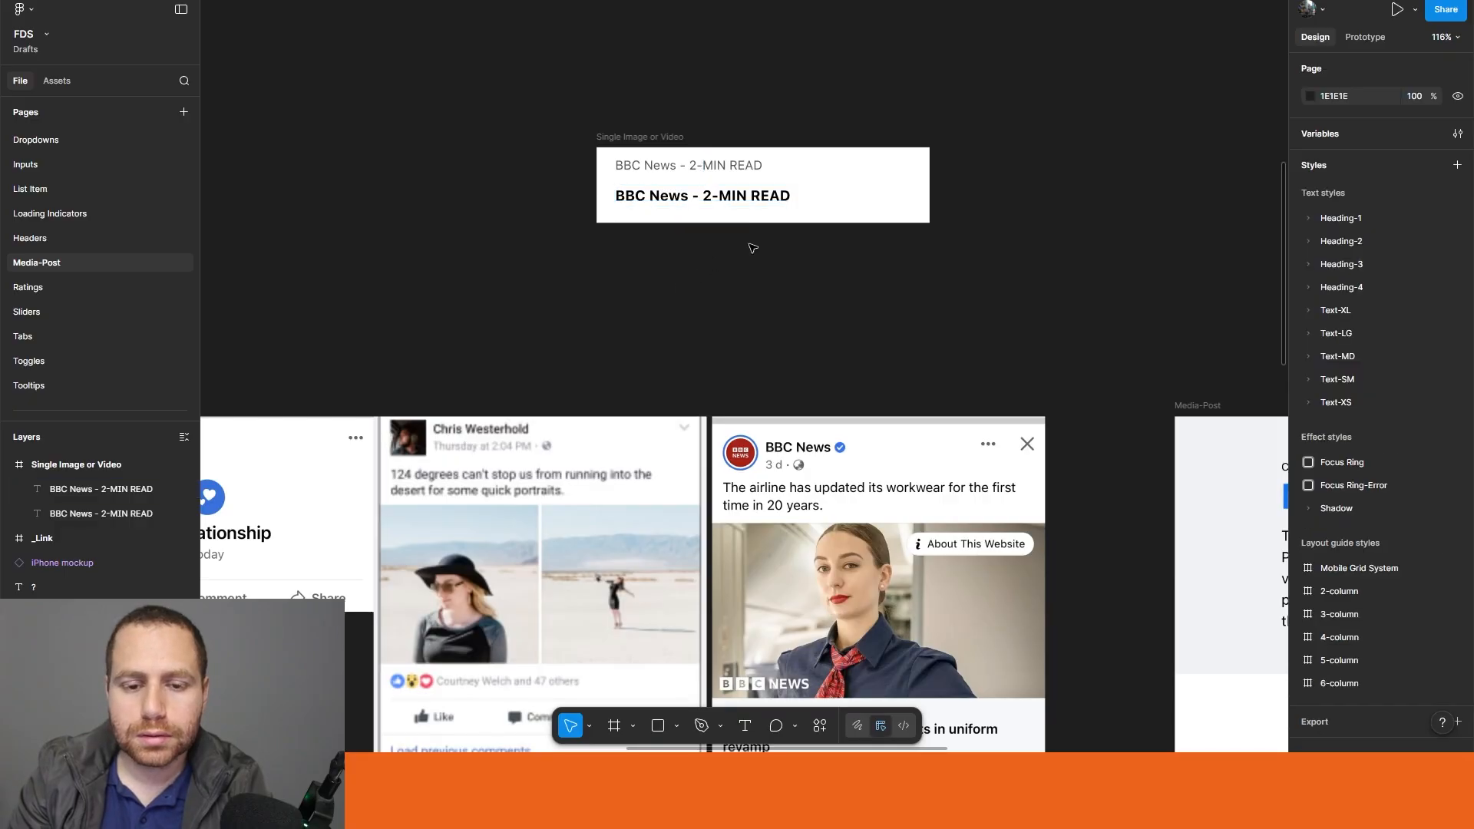
Step: Replace the bold line's text with "Bitish Airways unveils jumpsuits in uniform rvamp"
{"action": "double_click", "coordinate": [741, 199]}
{"action": "left_click", "coordinate": [762, 198]}
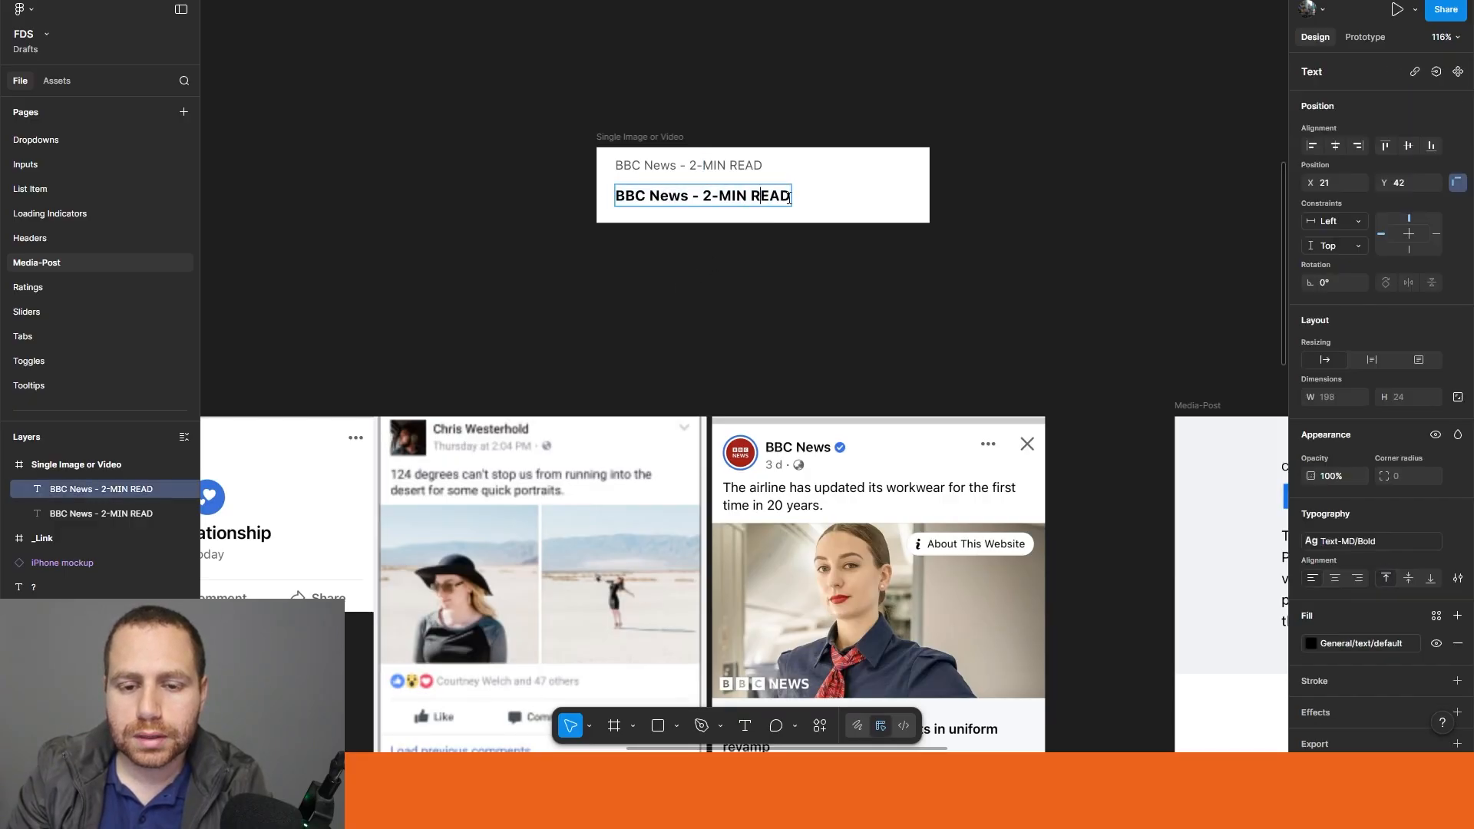
{"action": "left_click_drag", "start_coordinate": [793, 193], "coordinate": [614, 197]}
{"action": "scroll", "coordinate": [645, 297], "scroll_direction": "down", "scroll_amount": 3}
{"action": "type", "text": "Birtis"}
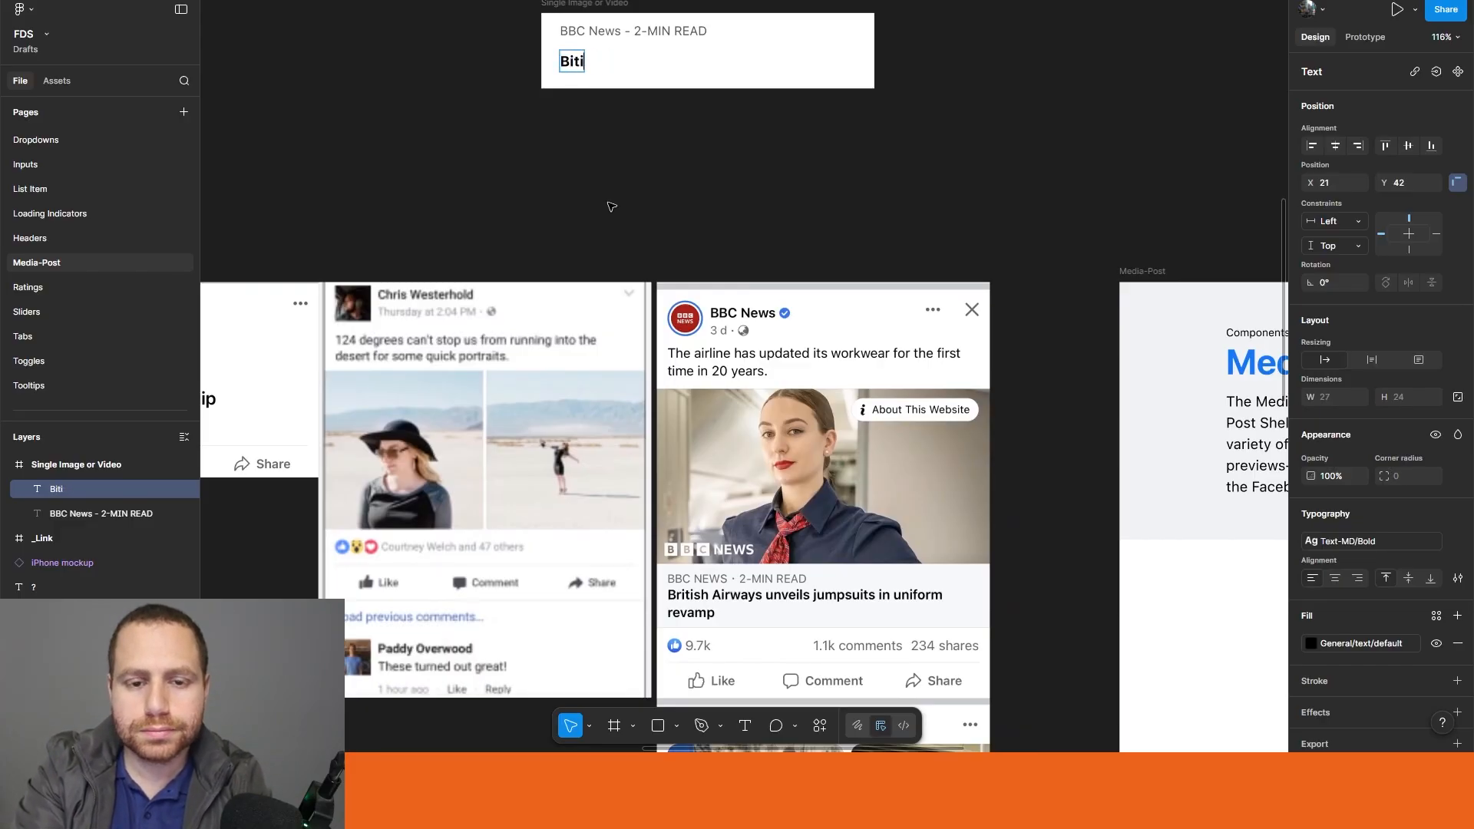
{"action": "type", "text": " Air"}
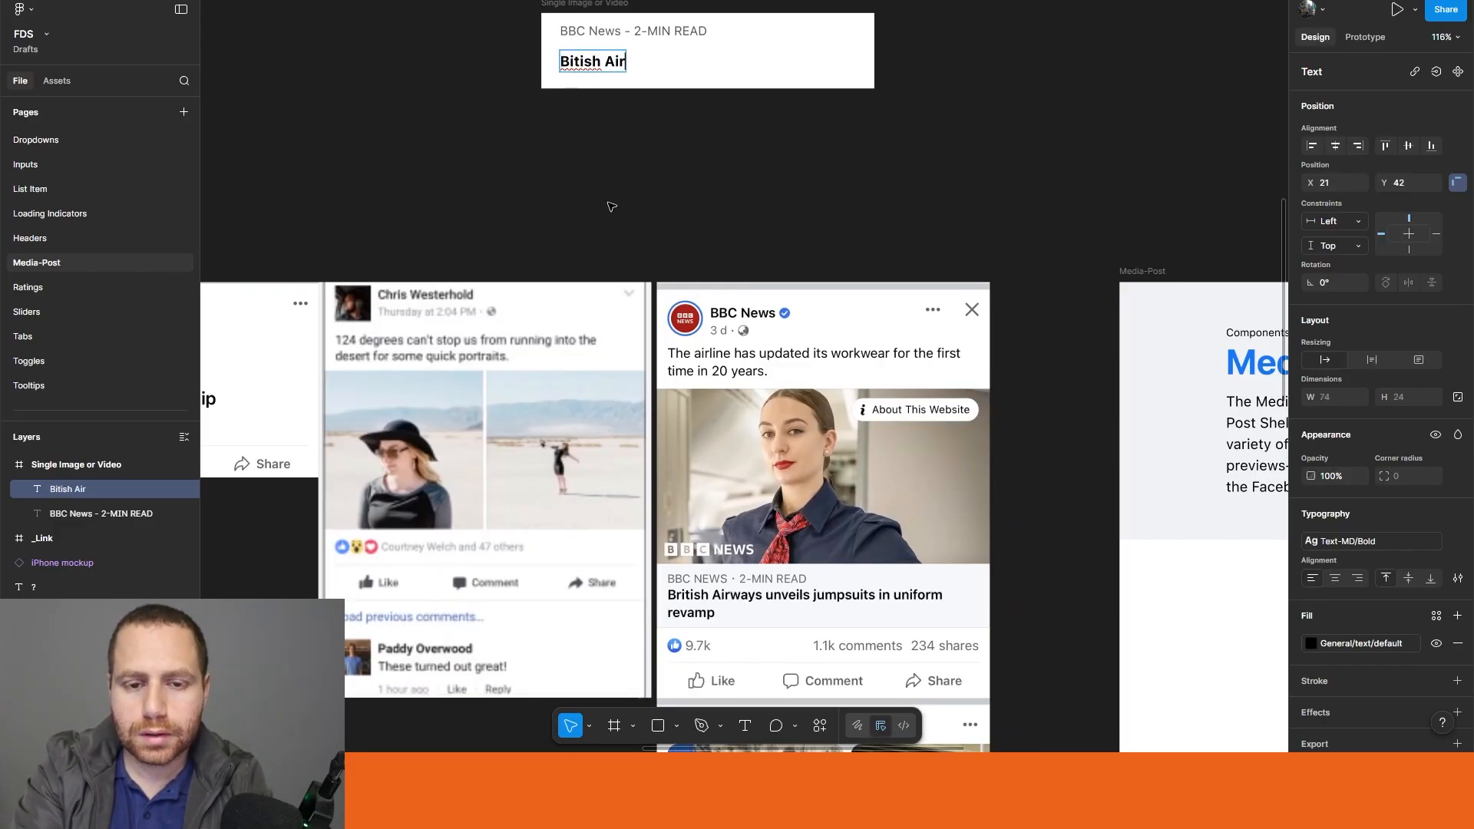
{"action": "type", "text": "ways unveil"}
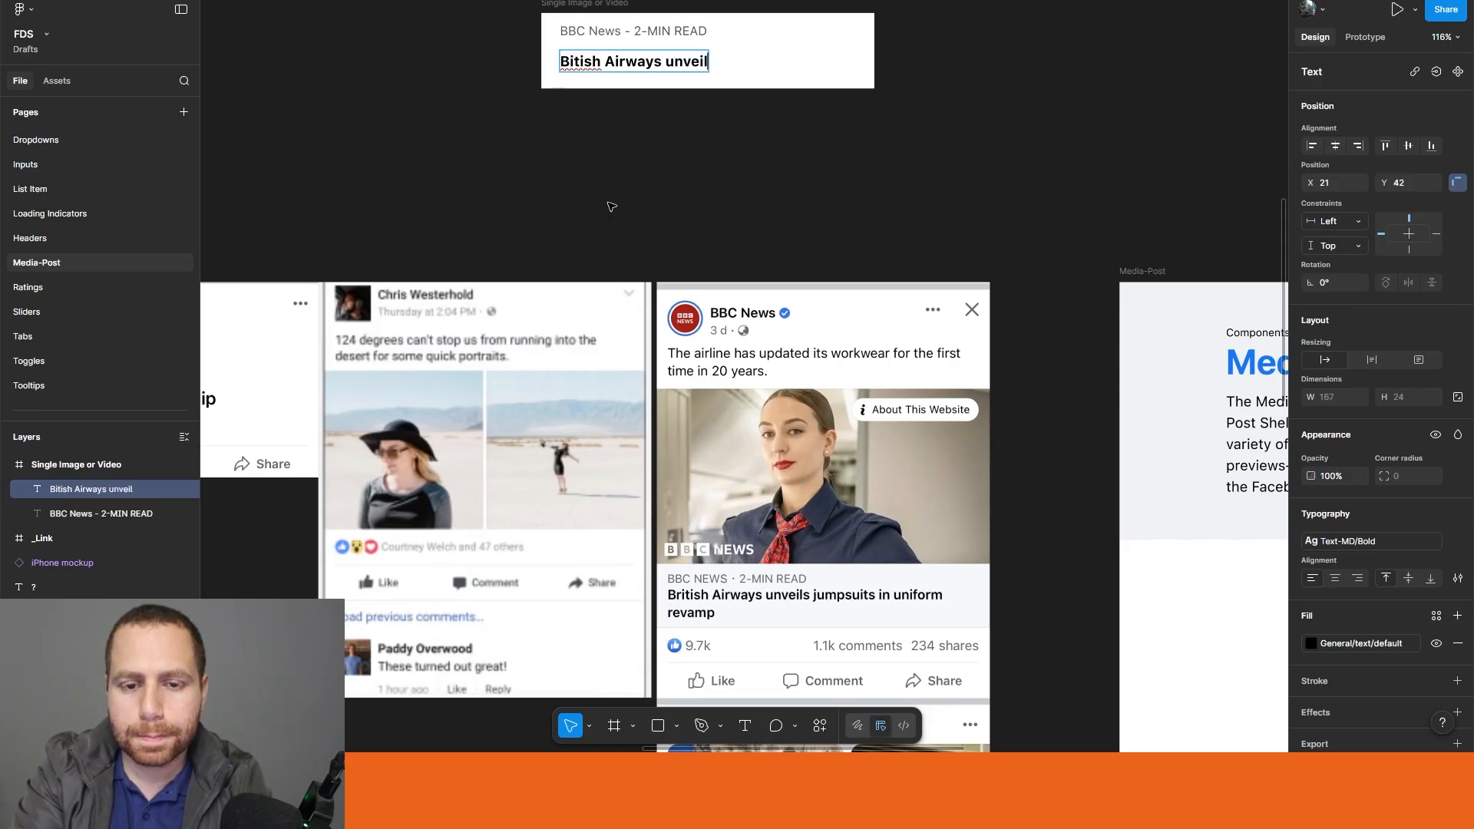
{"action": "type", "text": "s jump"}
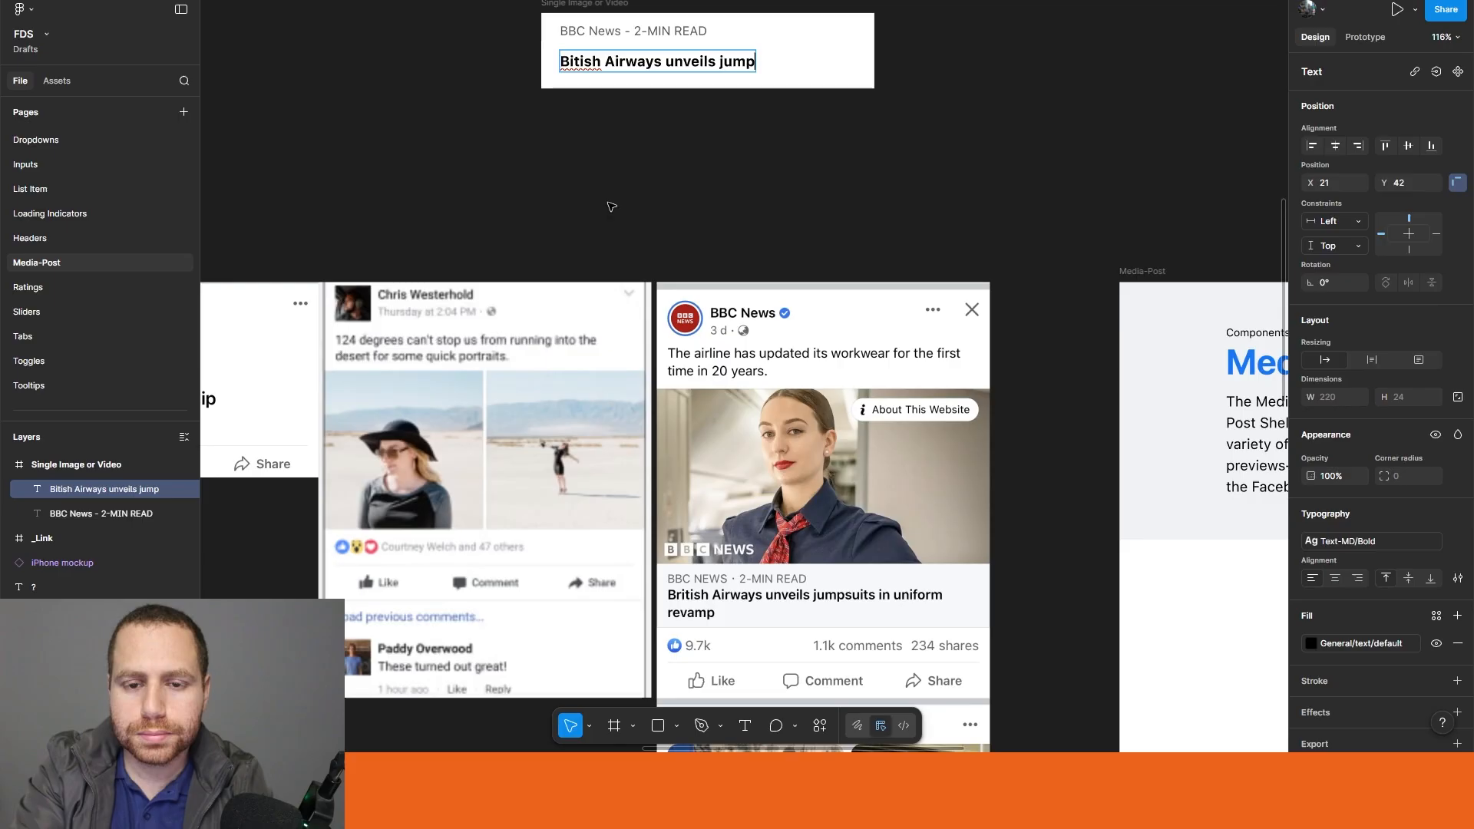
{"action": "type", "text": "suits i"}
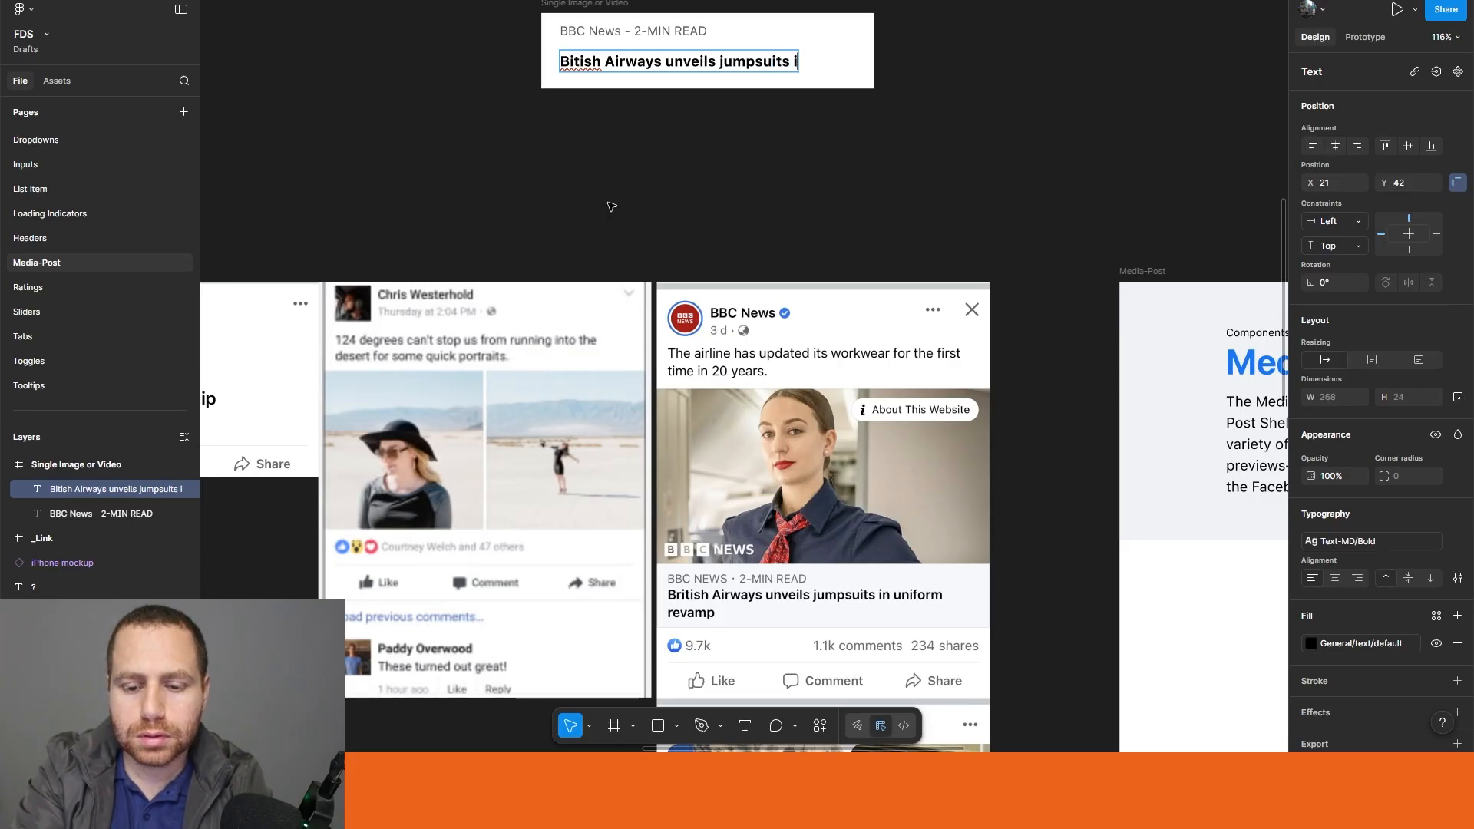
{"action": "type", "text": "n uniform"}
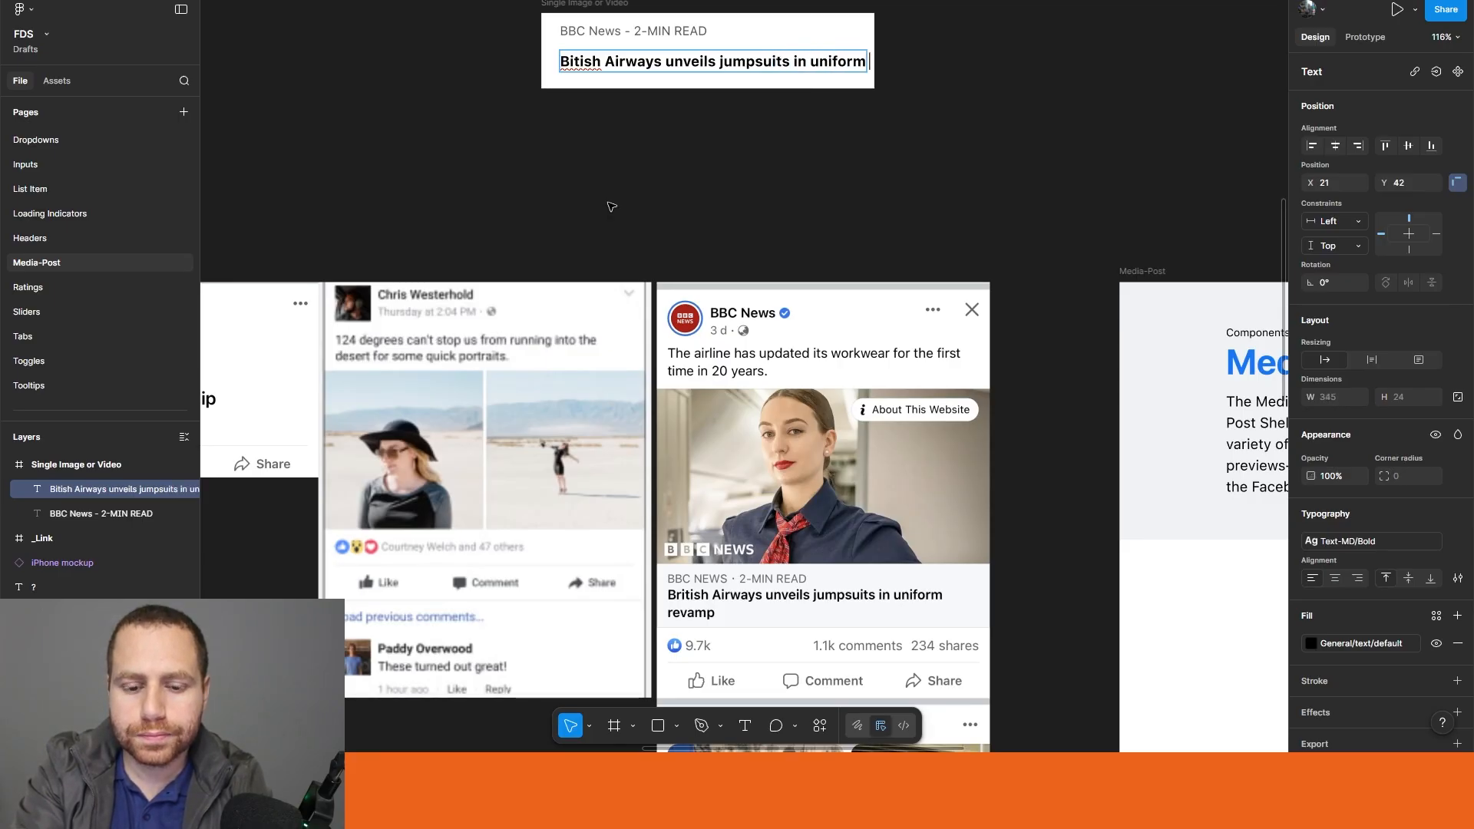
{"action": "type", "text": "p"}
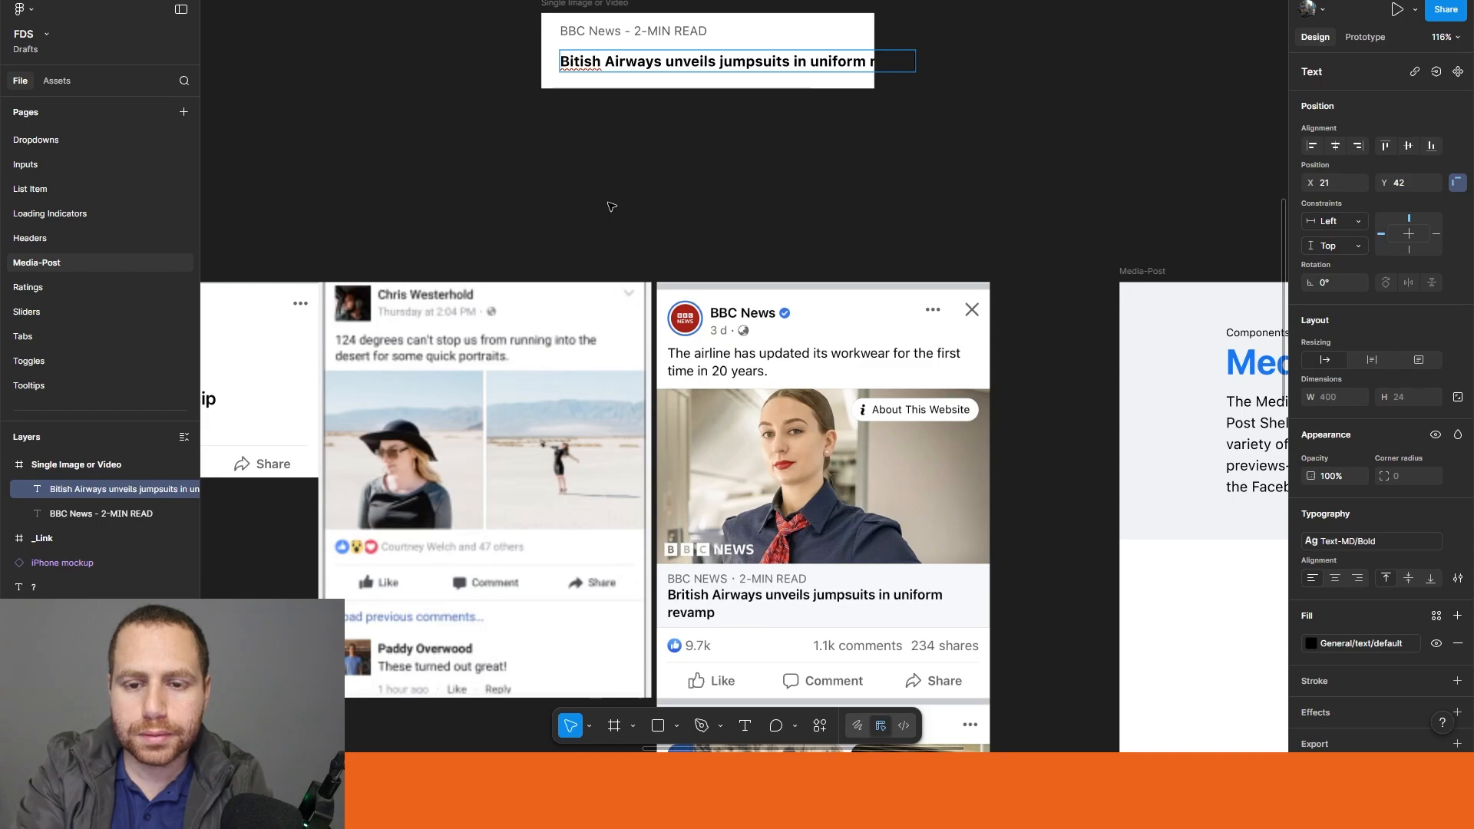
{"action": "key", "text": "Escape"}
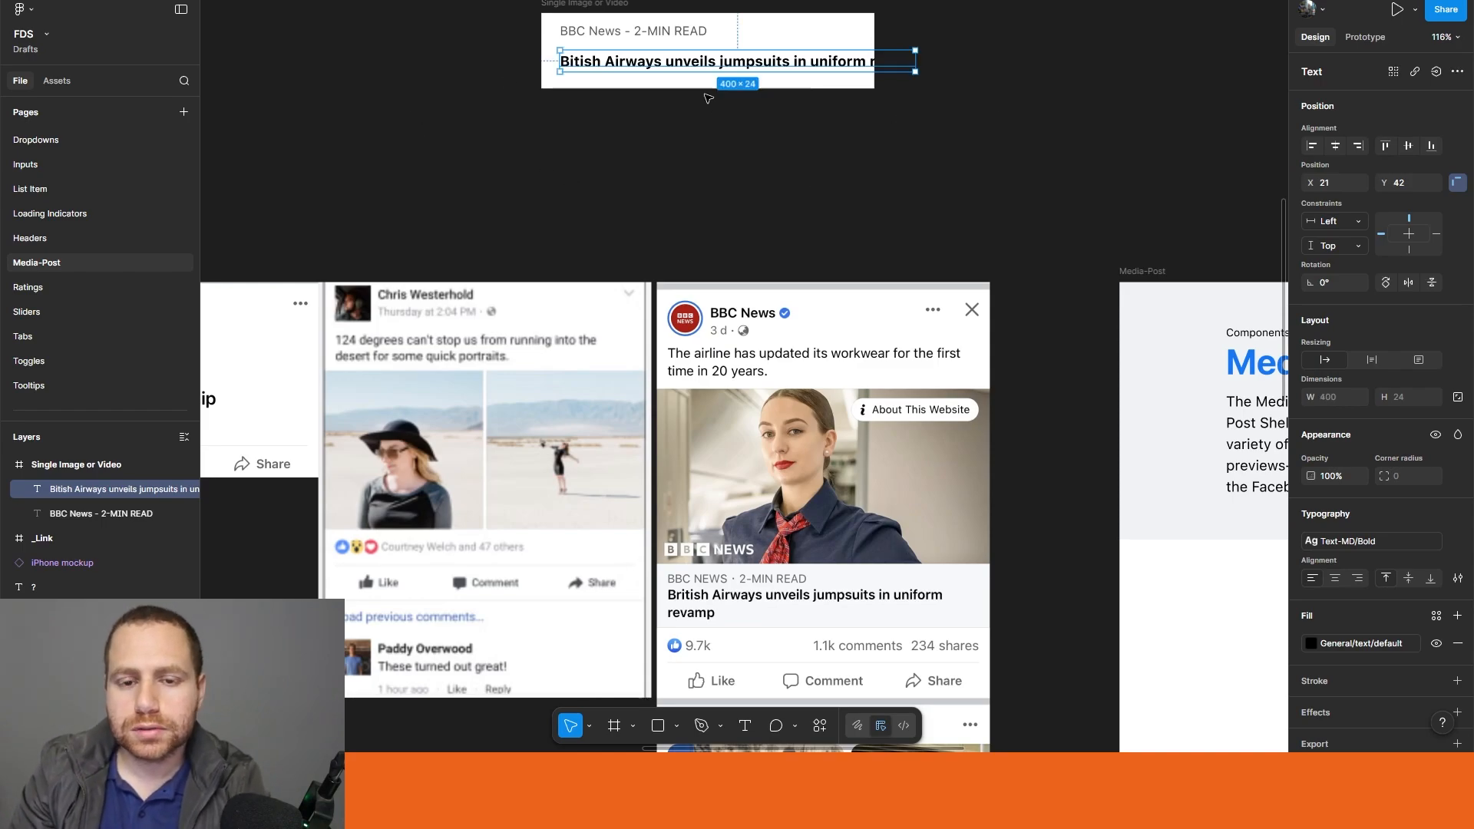
Step: Apply vertical auto layout to the frame holding both texts, with the headline wrapping to its width and 8 horizontal and vertical padding
{"action": "left_click", "coordinate": [618, 33], "text": "shift"}
{"action": "key", "text": "shift+a"}
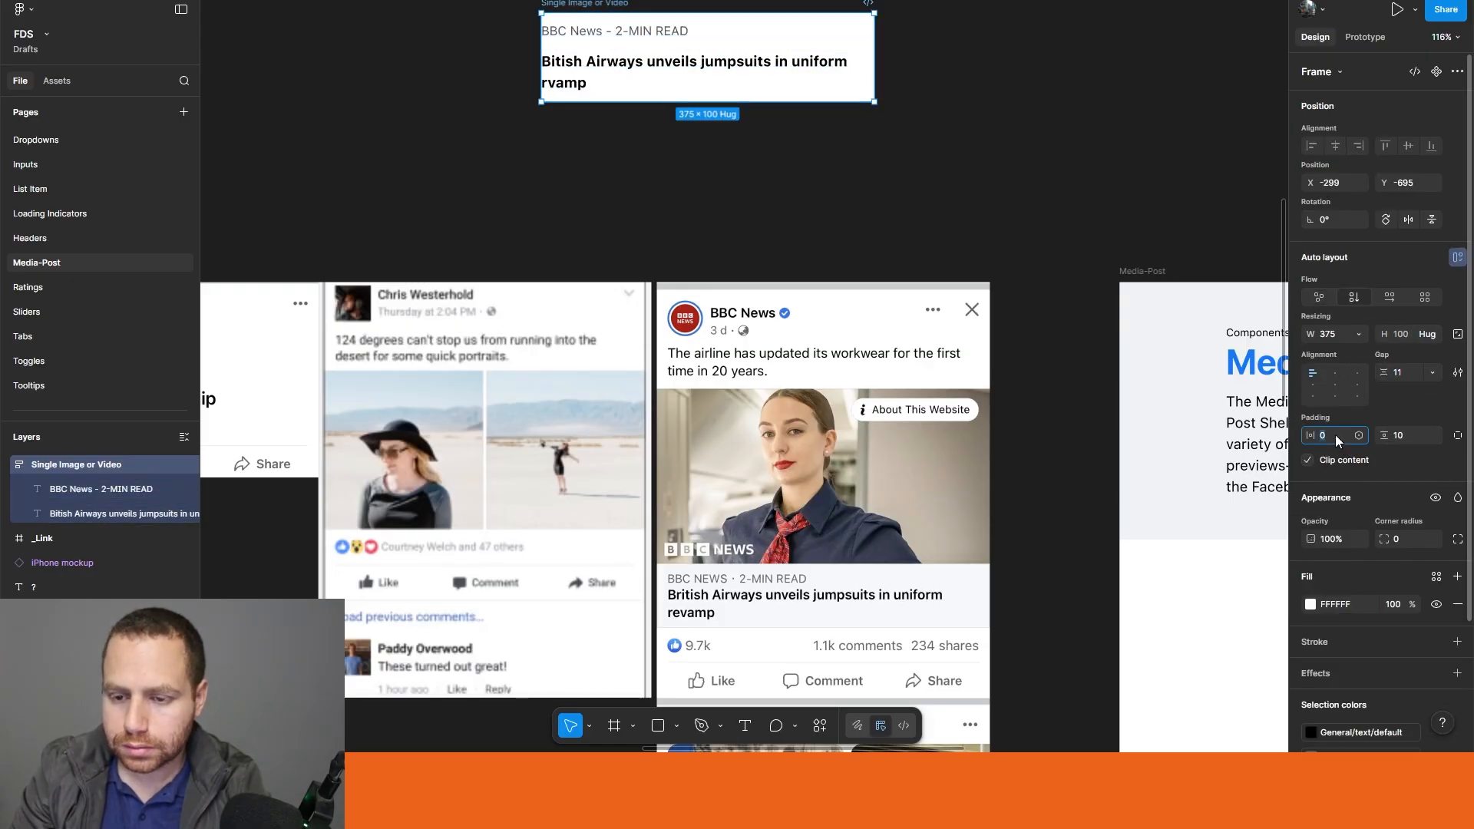
{"action": "type", "text": "8"}
{"action": "left_click", "coordinate": [1401, 436]}
{"action": "type", "text": "8"}
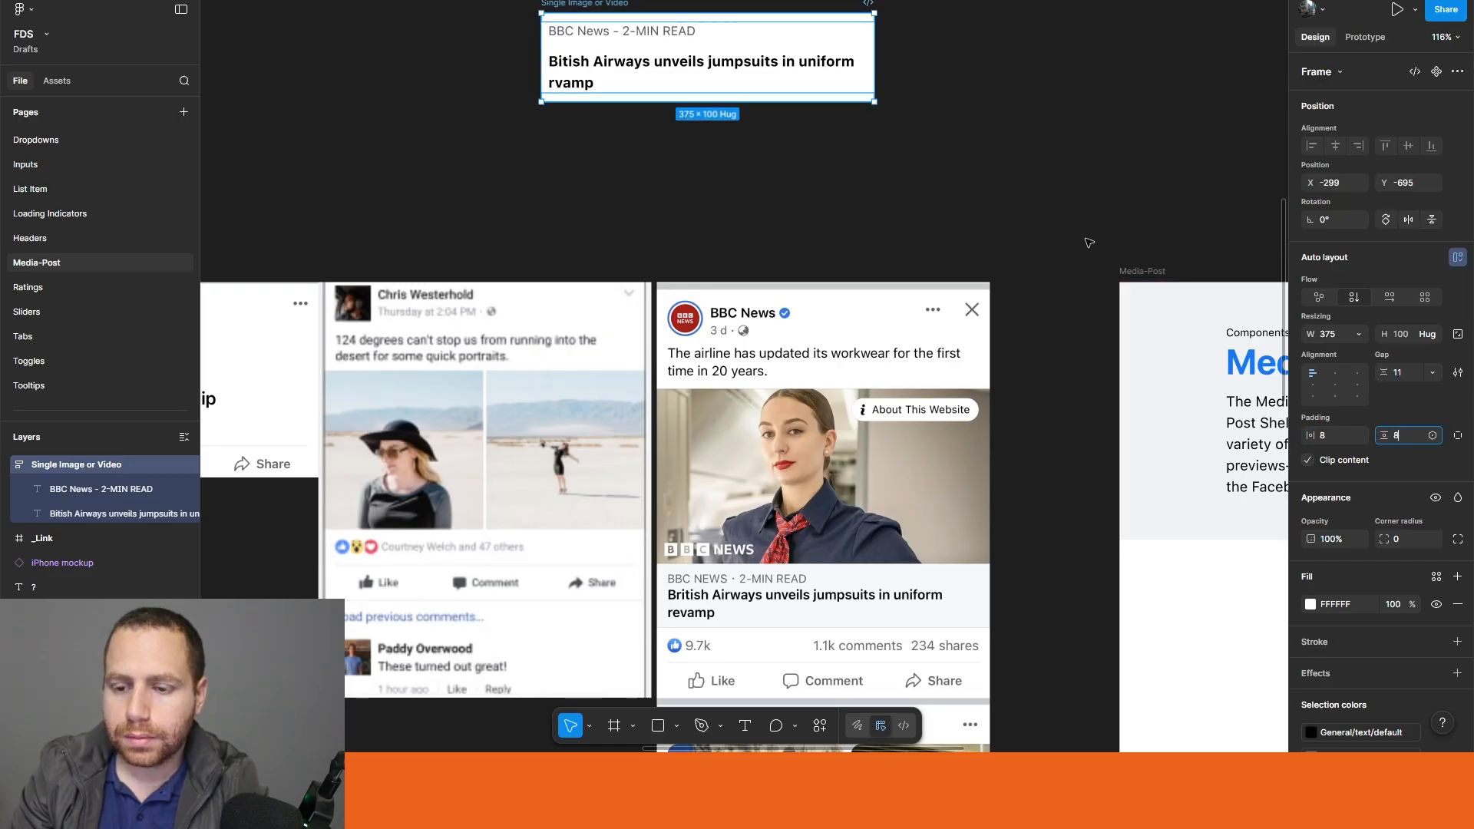
{"action": "key", "text": "Return"}
Step: Set the auto layout gap between the caption and the headline to 0
{"action": "scroll", "coordinate": [791, 174], "scroll_direction": "up", "scroll_amount": 1}
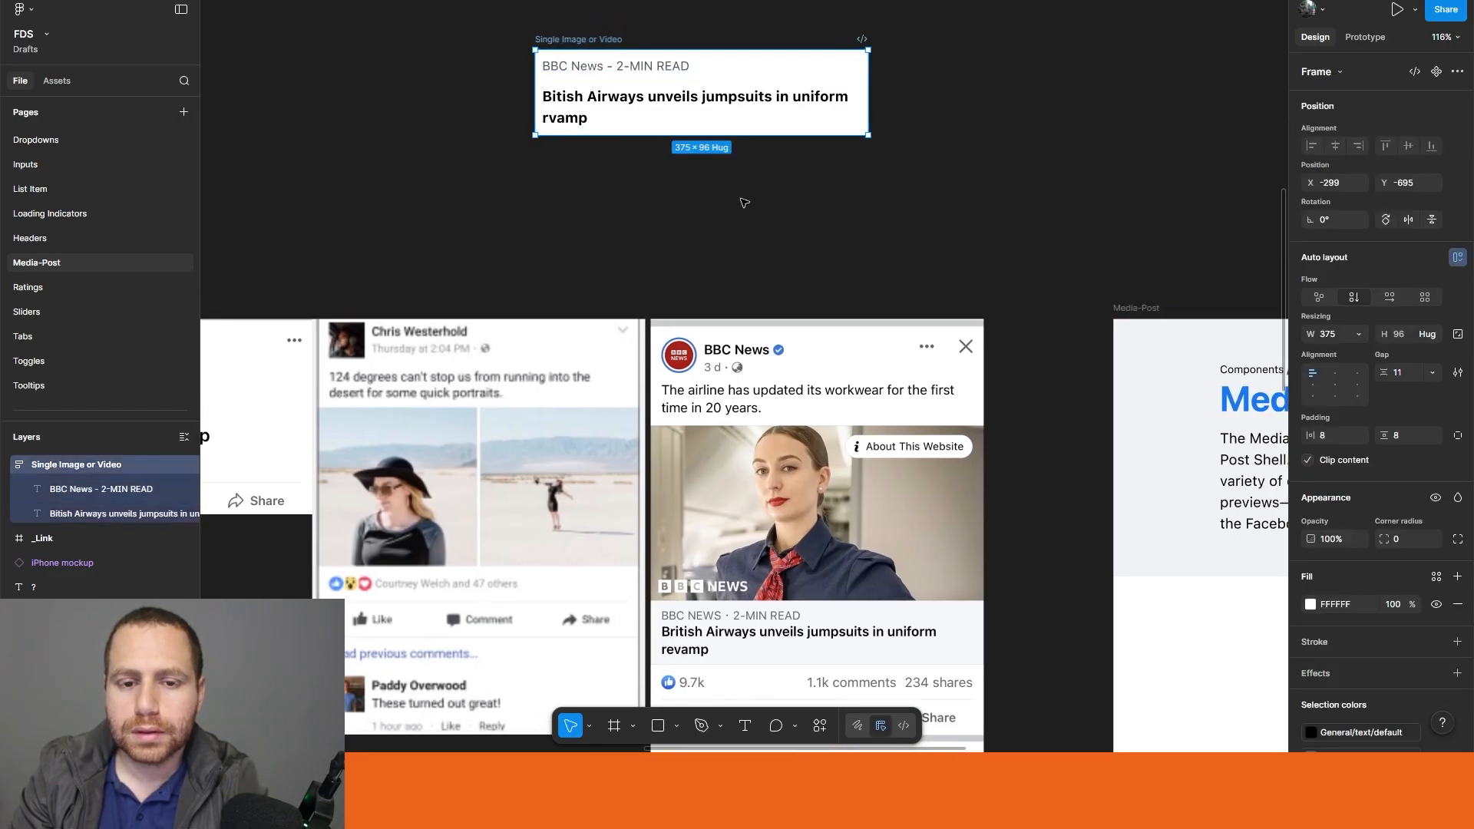
{"action": "scroll", "coordinate": [744, 203], "scroll_direction": "left", "scroll_amount": 2}
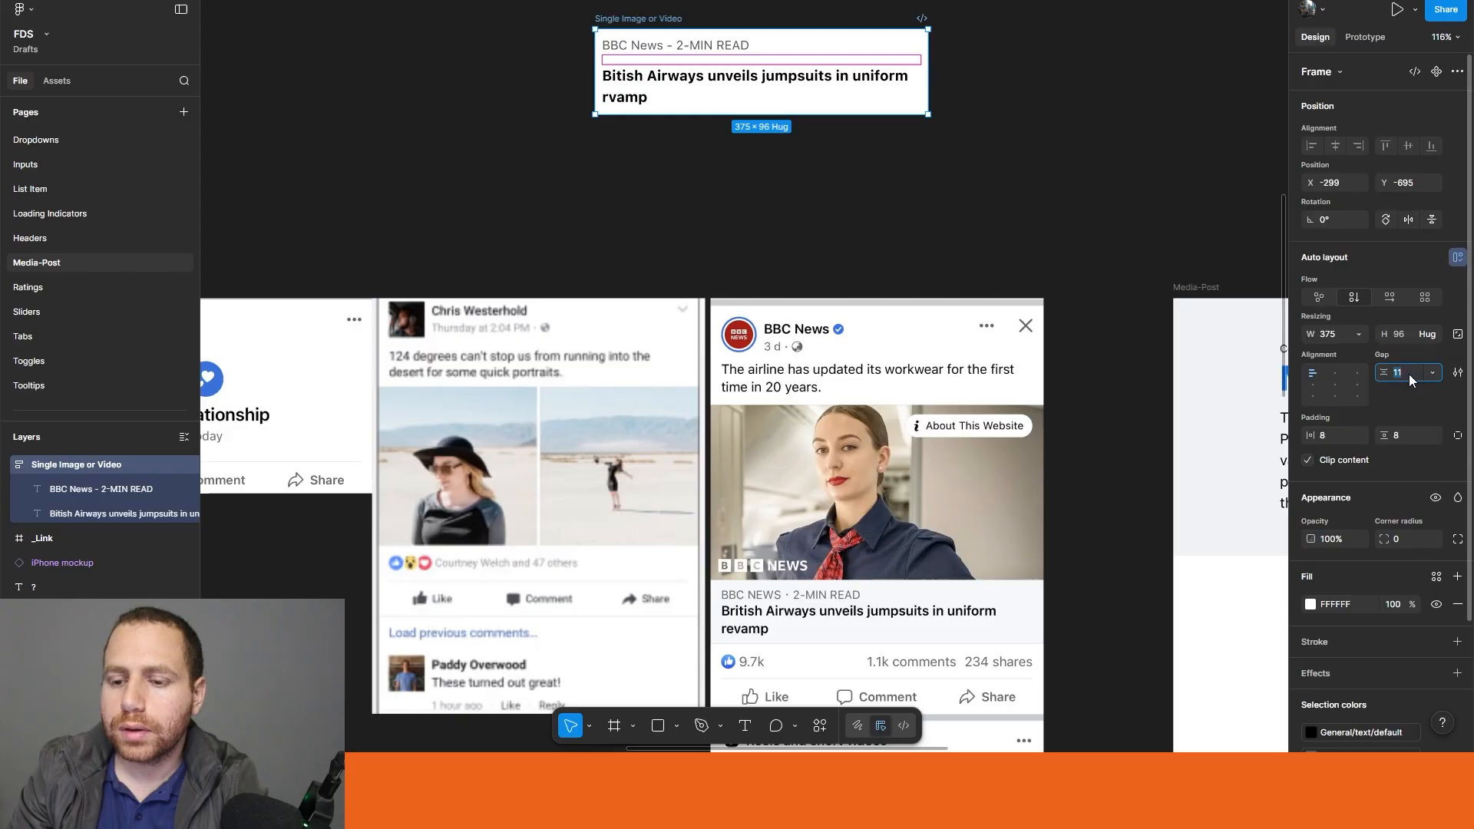
{"action": "type", "text": "0"}
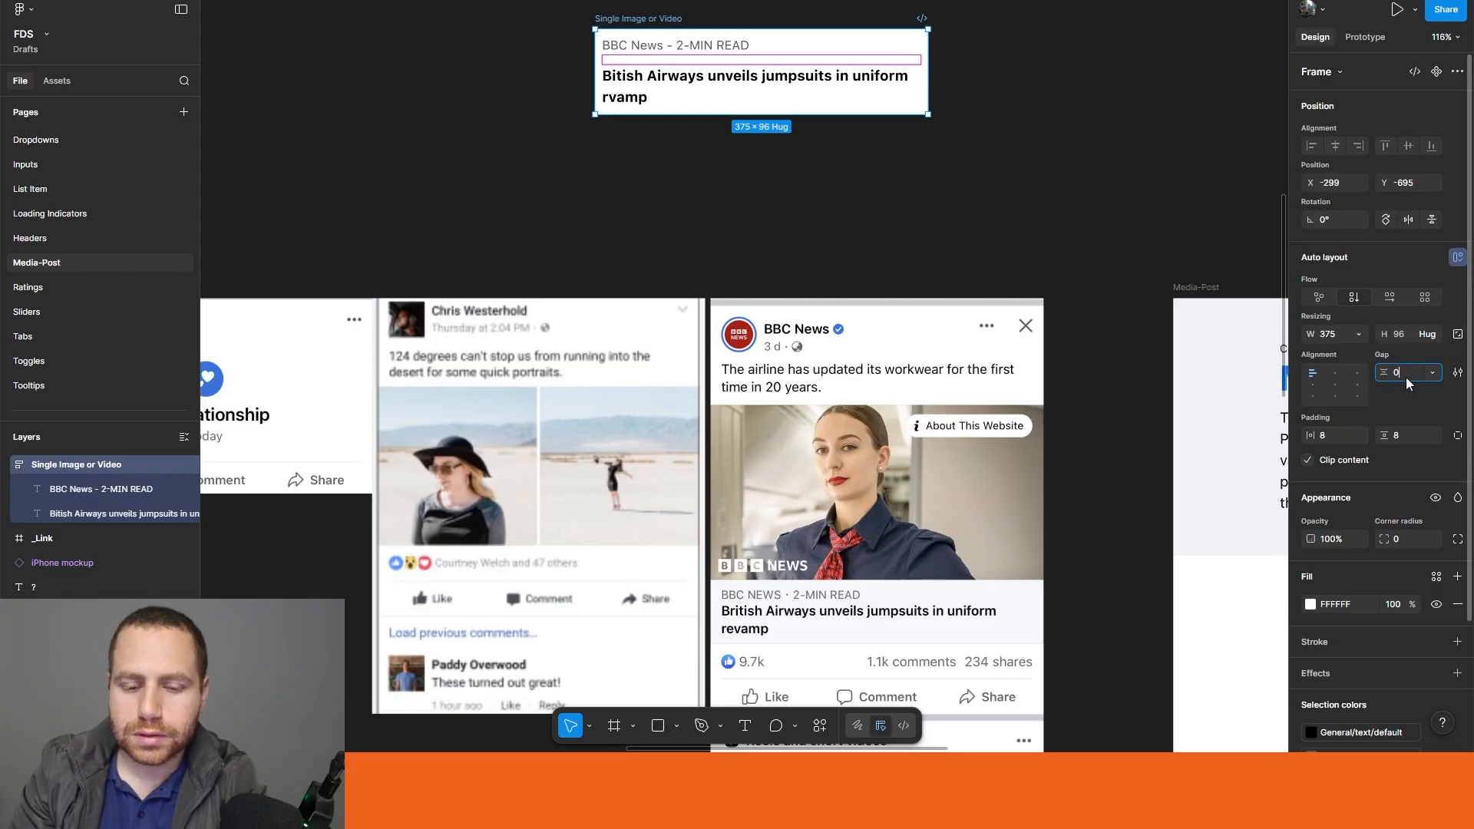
{"action": "key", "text": "Return"}
{"action": "left_click", "coordinate": [596, 227]}
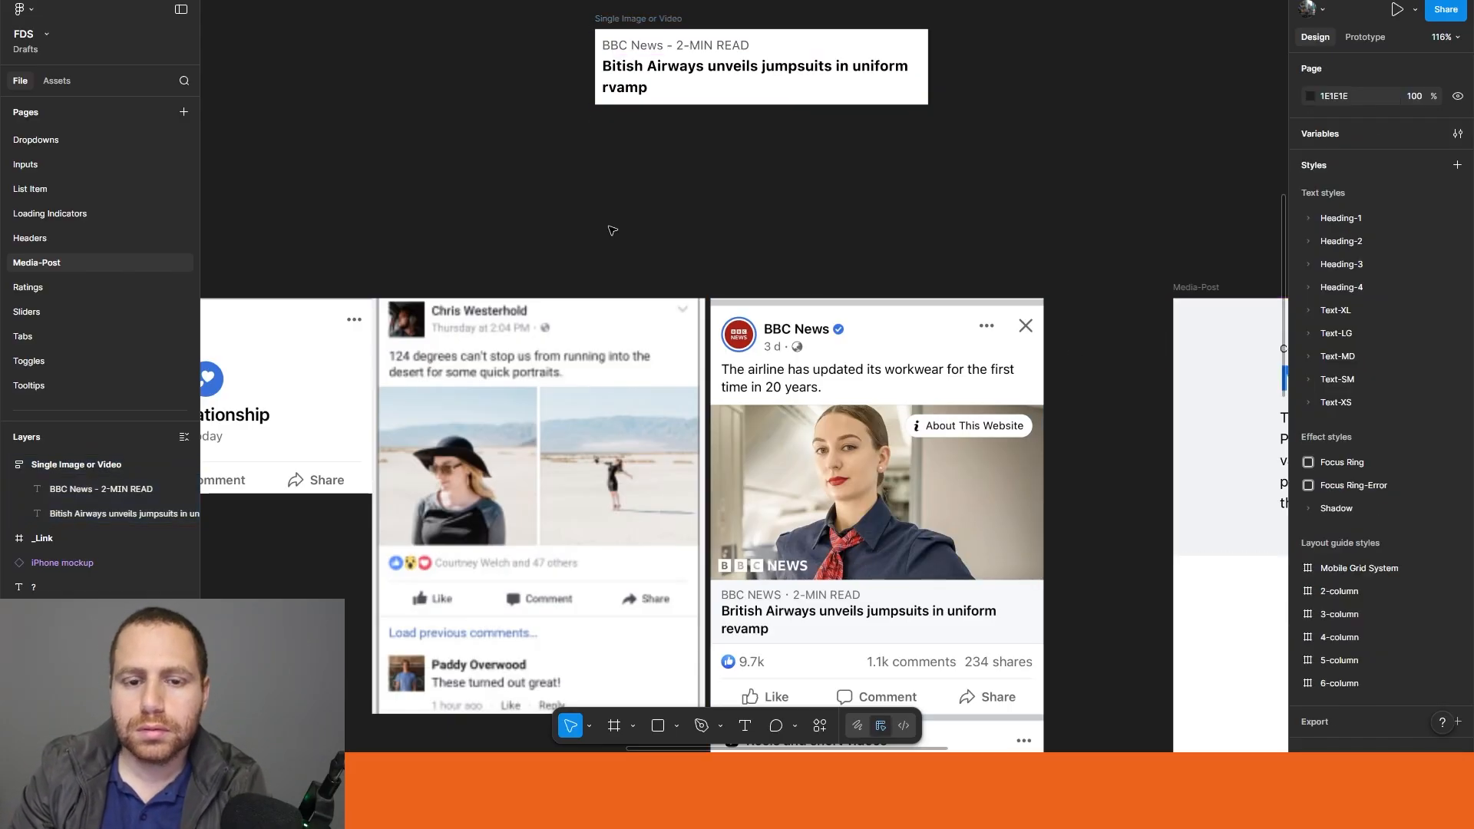
Step: Correct the headline's last word from "rvamp" to "revamp"
{"action": "double_click", "coordinate": [617, 89]}
{"action": "left_click", "coordinate": [606, 90]}
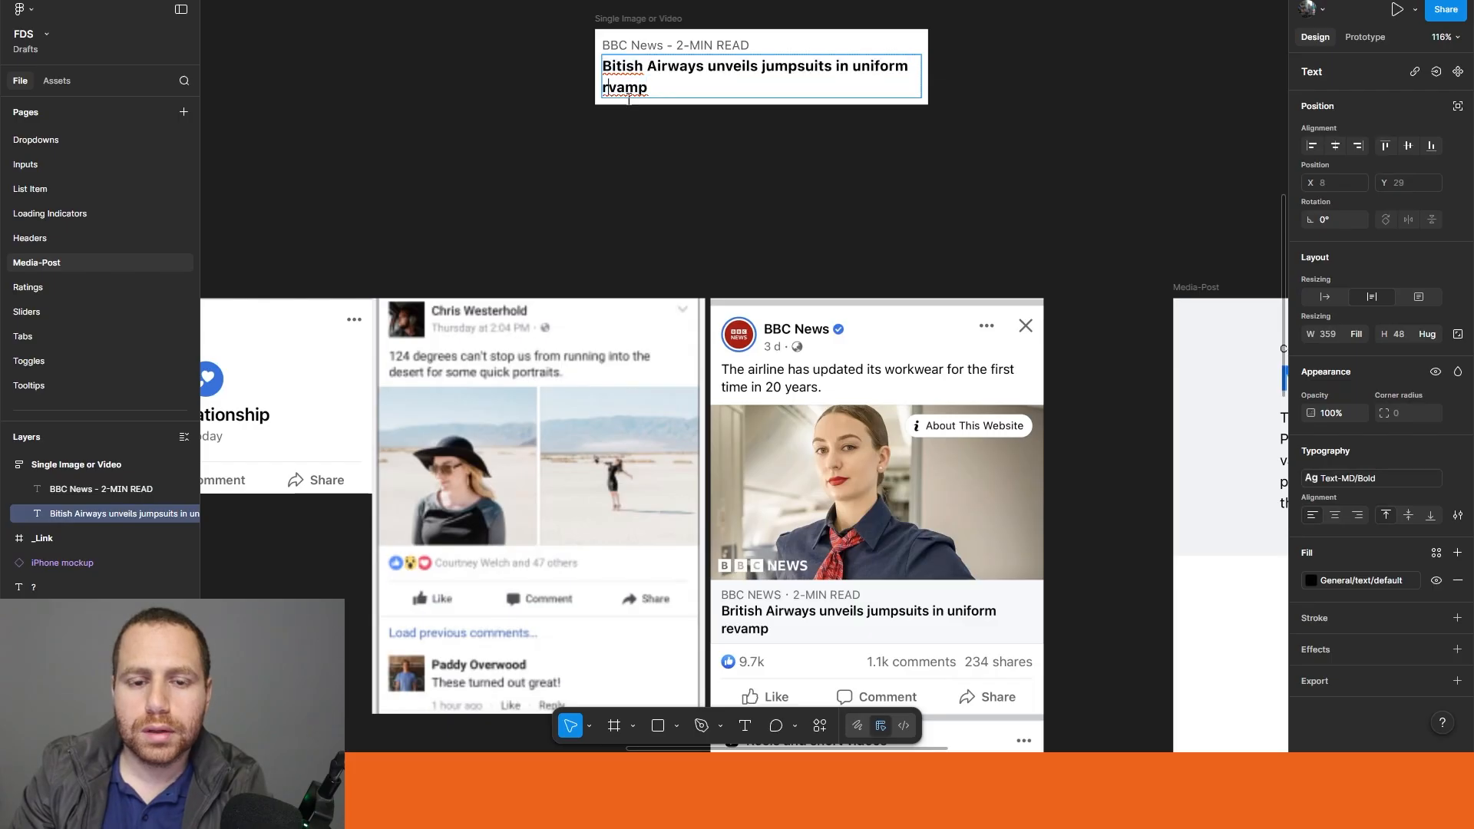
{"action": "key", "text": "Escape"}
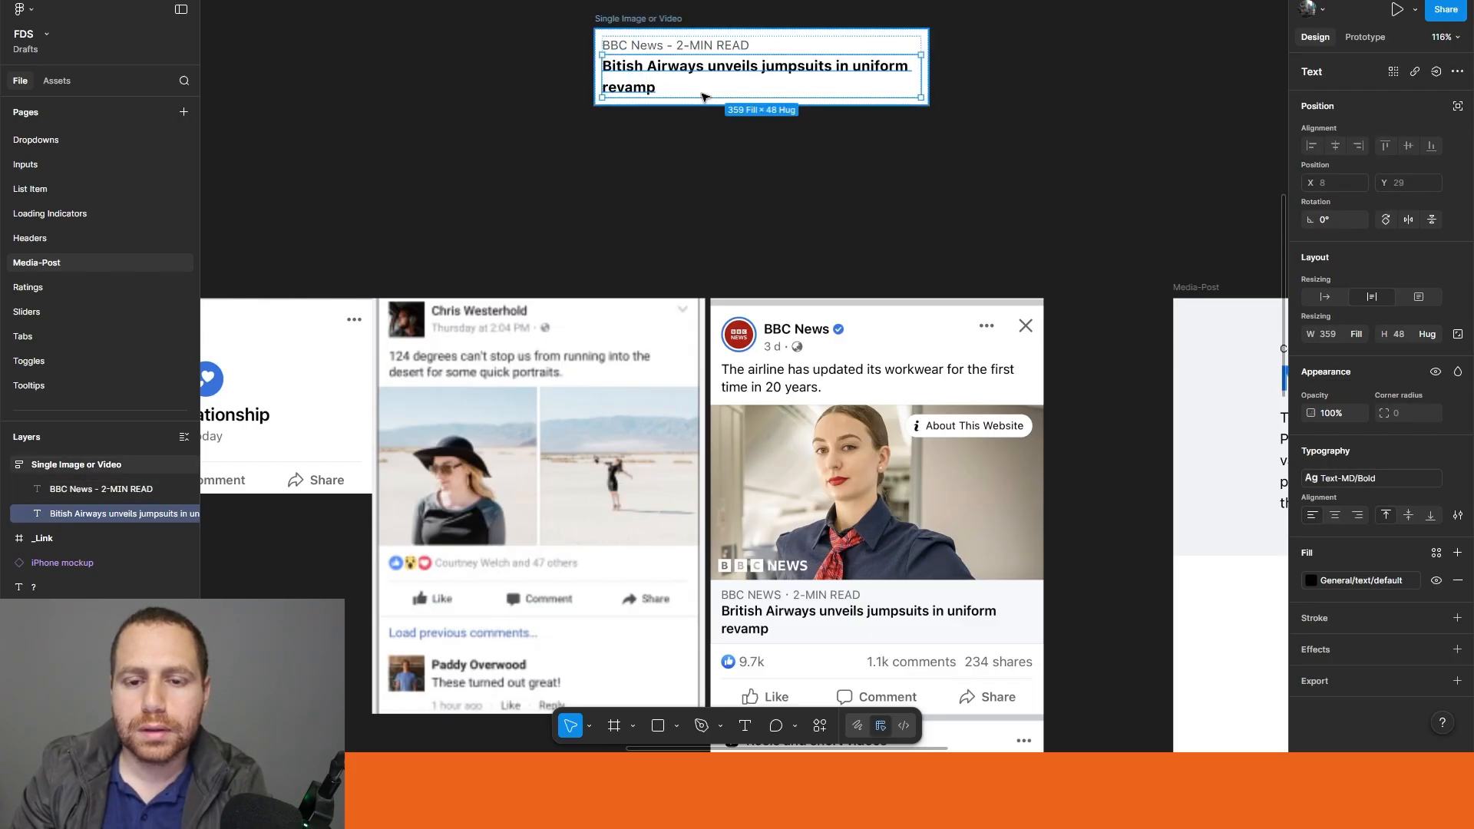
{"action": "left_click", "coordinate": [832, 214]}
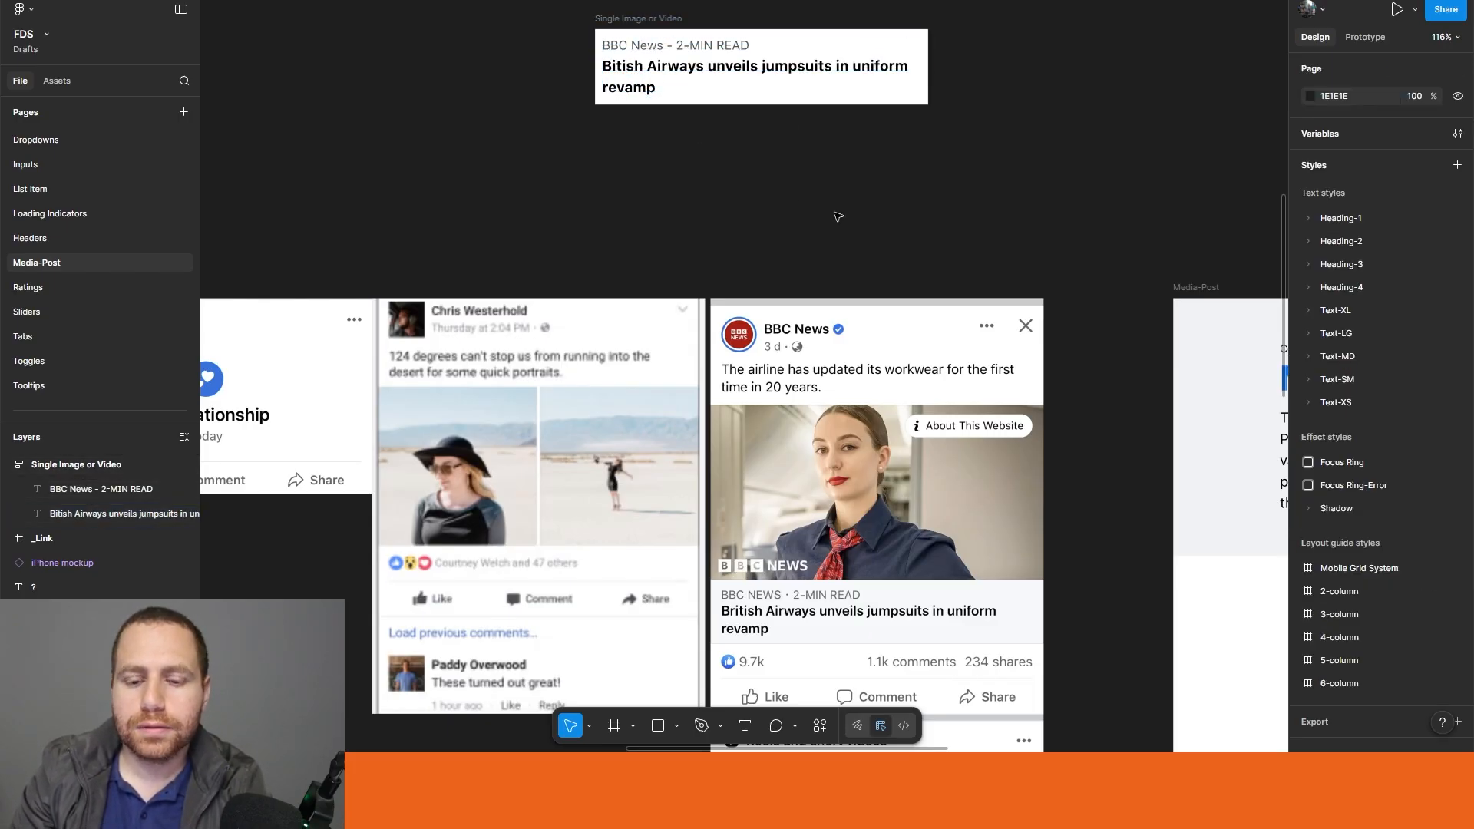
{"action": "left_click_drag", "start_coordinate": [835, 213], "coordinate": [795, 204]}
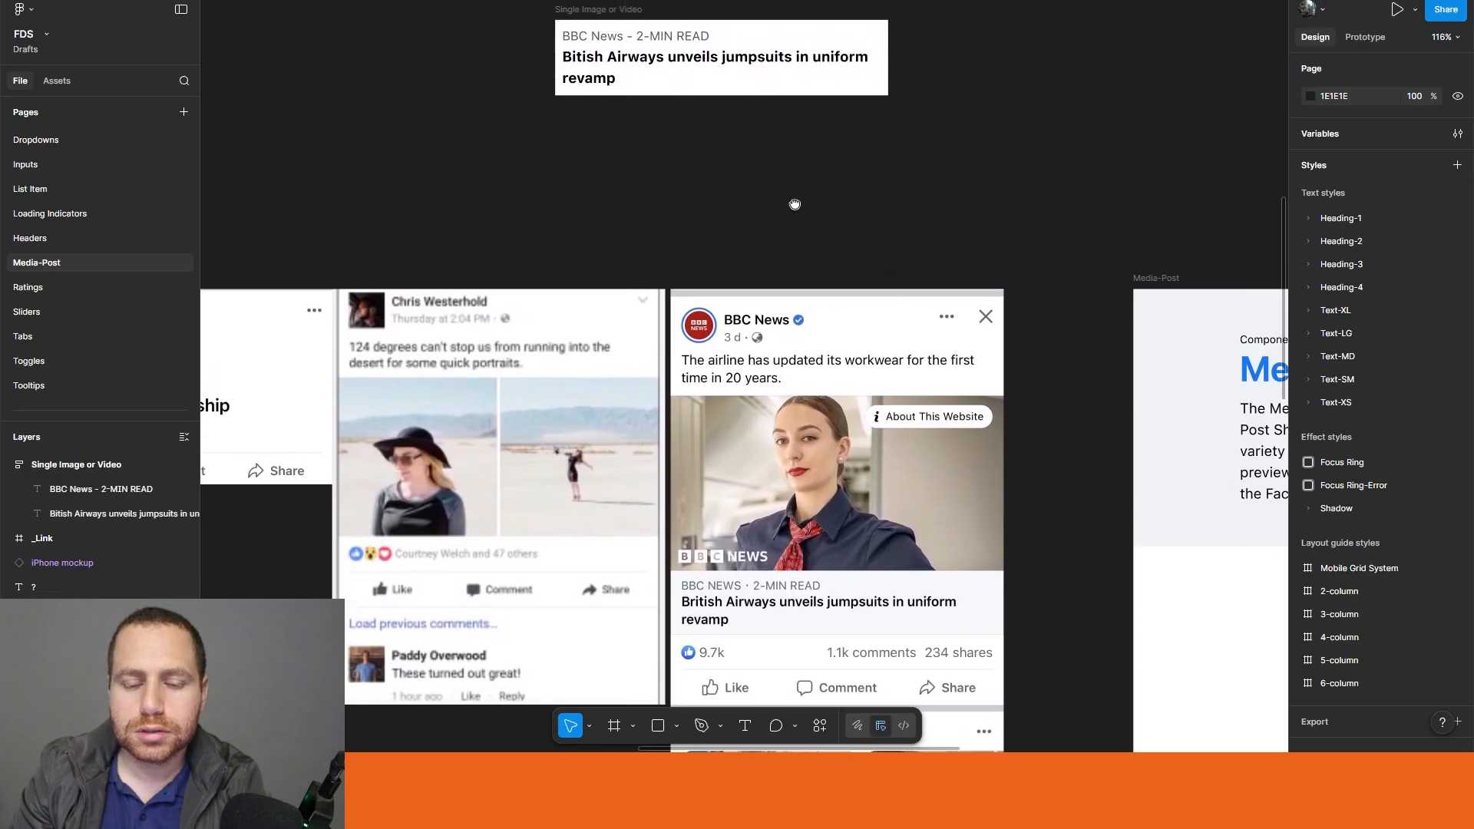
Step: Fill the frame holding the caption and headline with the General/Surface/bg library colour
{"action": "left_click", "coordinate": [595, 10]}
{"action": "scroll", "coordinate": [1372, 572], "scroll_direction": "down", "scroll_amount": 2}
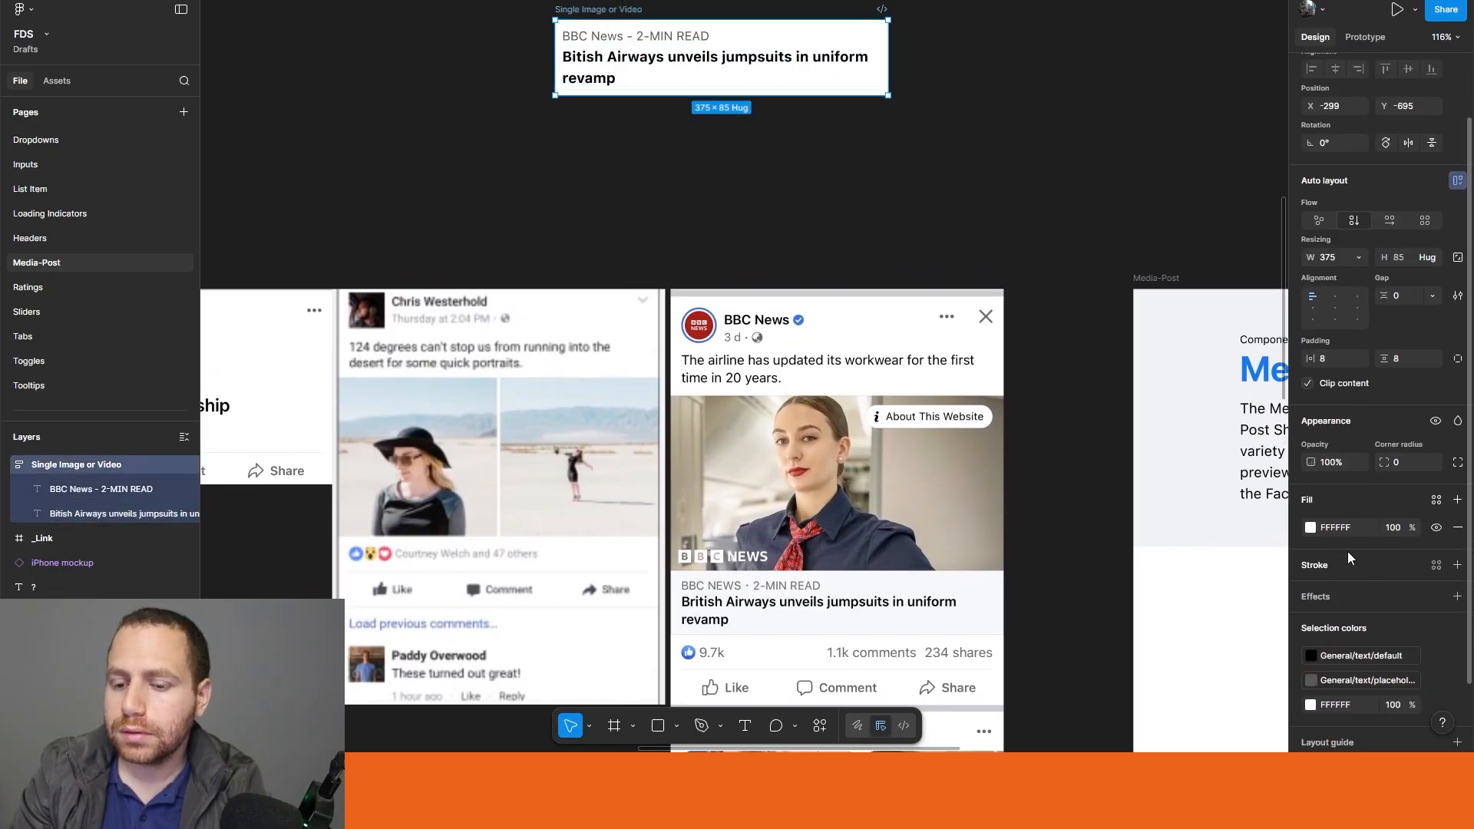
{"action": "left_click", "coordinate": [1311, 528]}
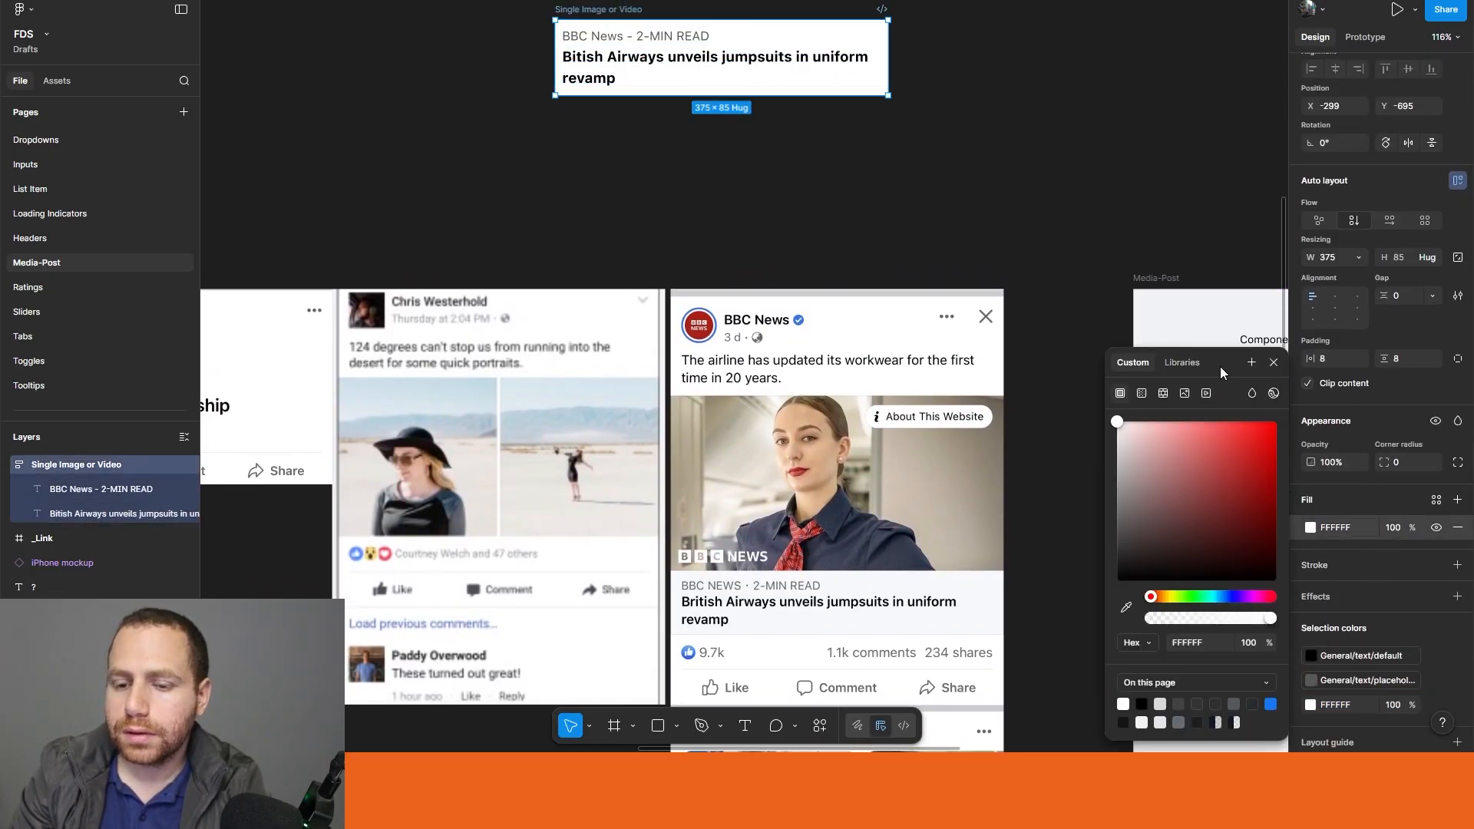
{"action": "left_click", "coordinate": [1178, 363]}
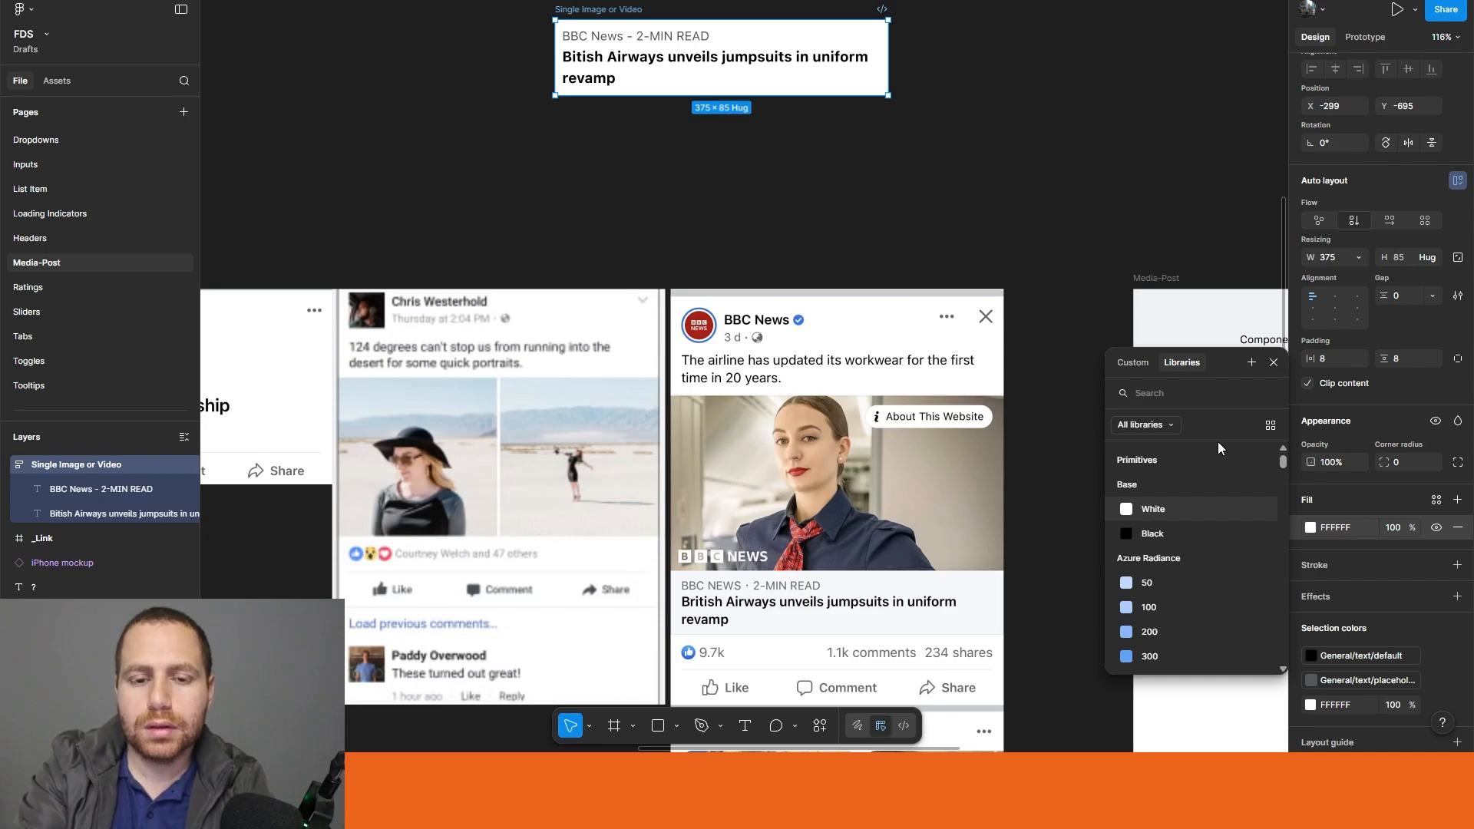
{"action": "type", "text": "suf"}
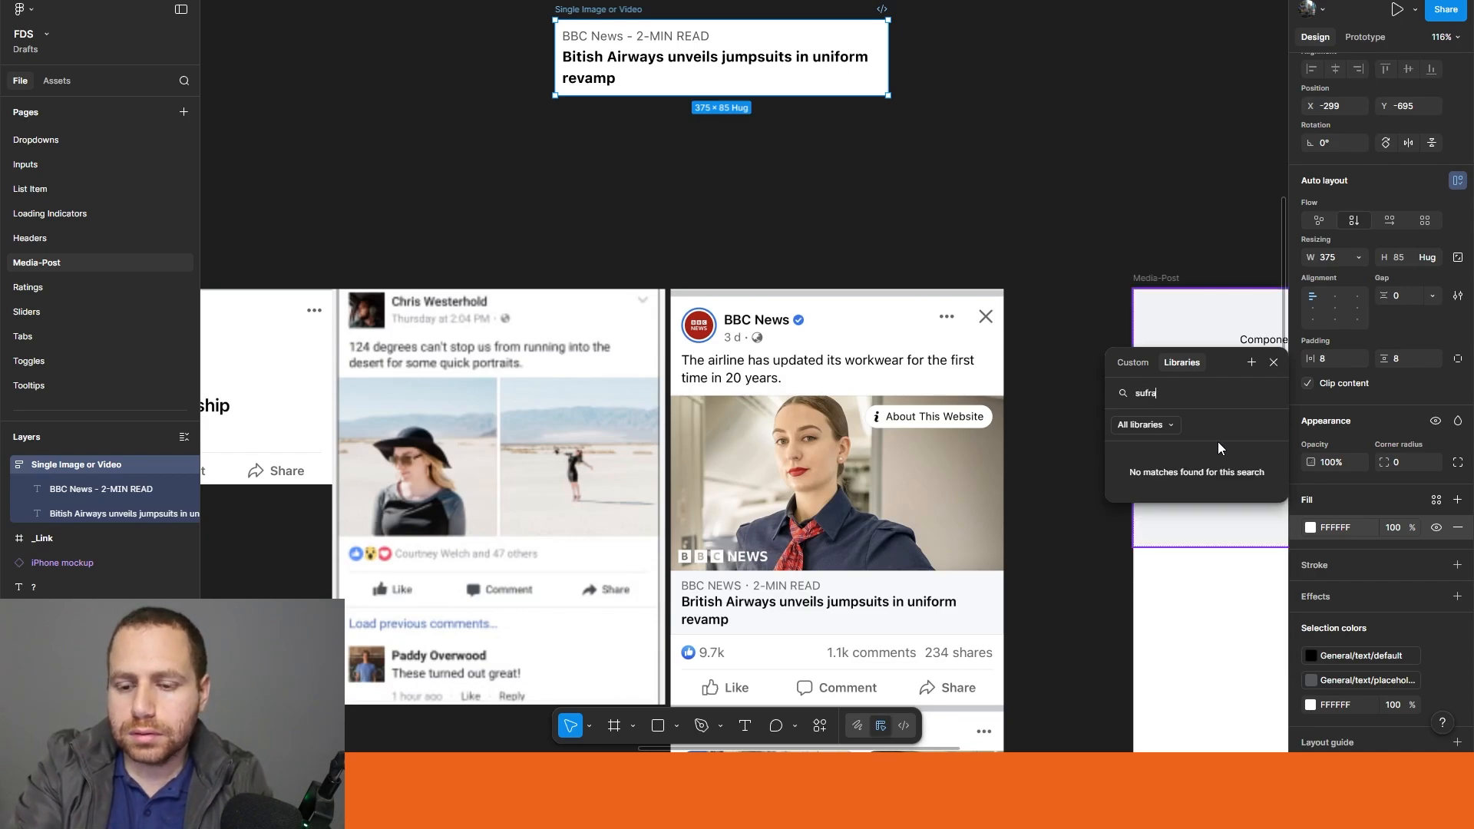
{"action": "key", "text": "BackSpace"}
{"action": "type", "text": "rface"}
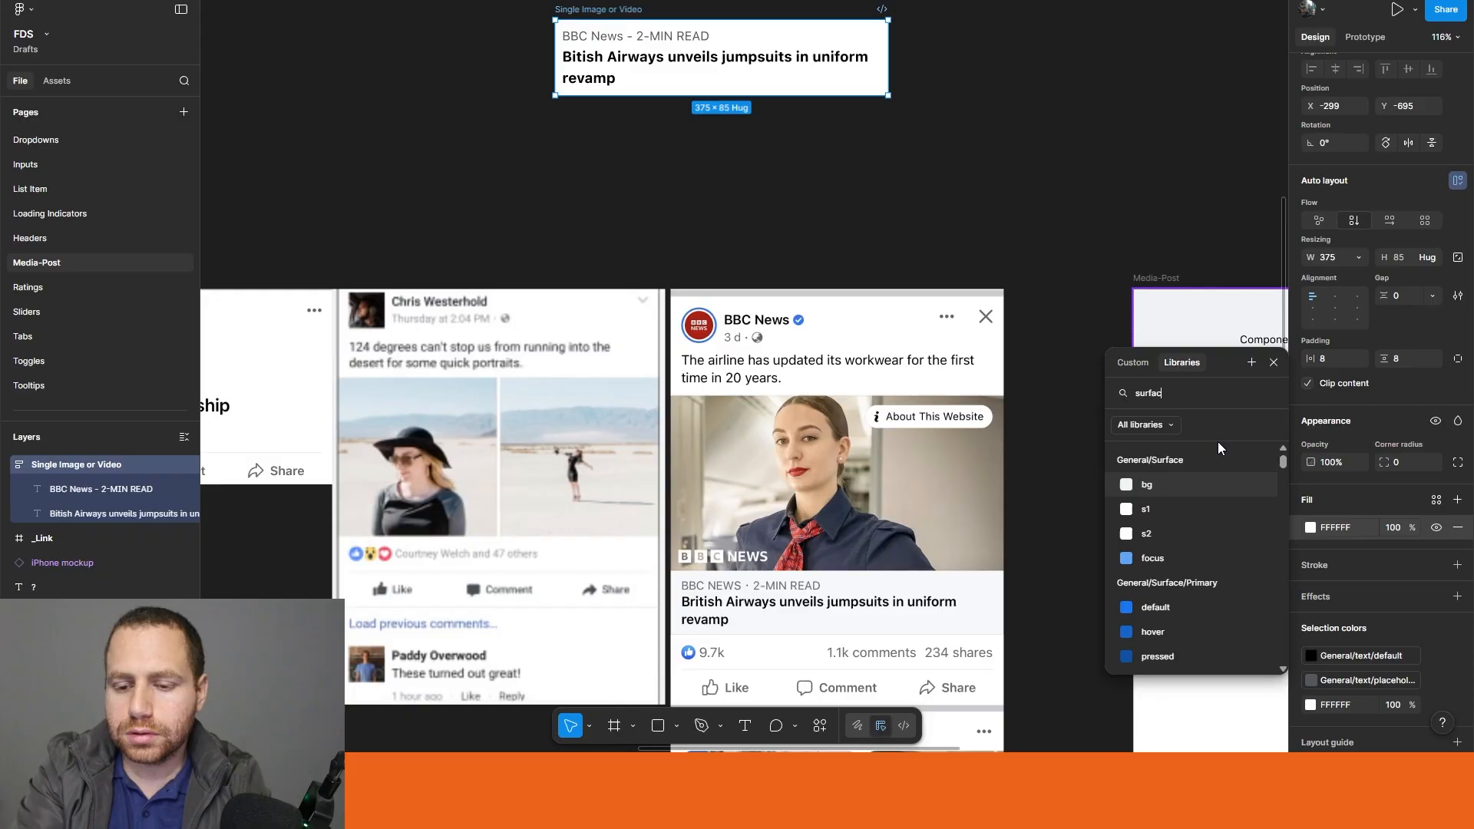
{"action": "left_click", "coordinate": [1167, 488]}
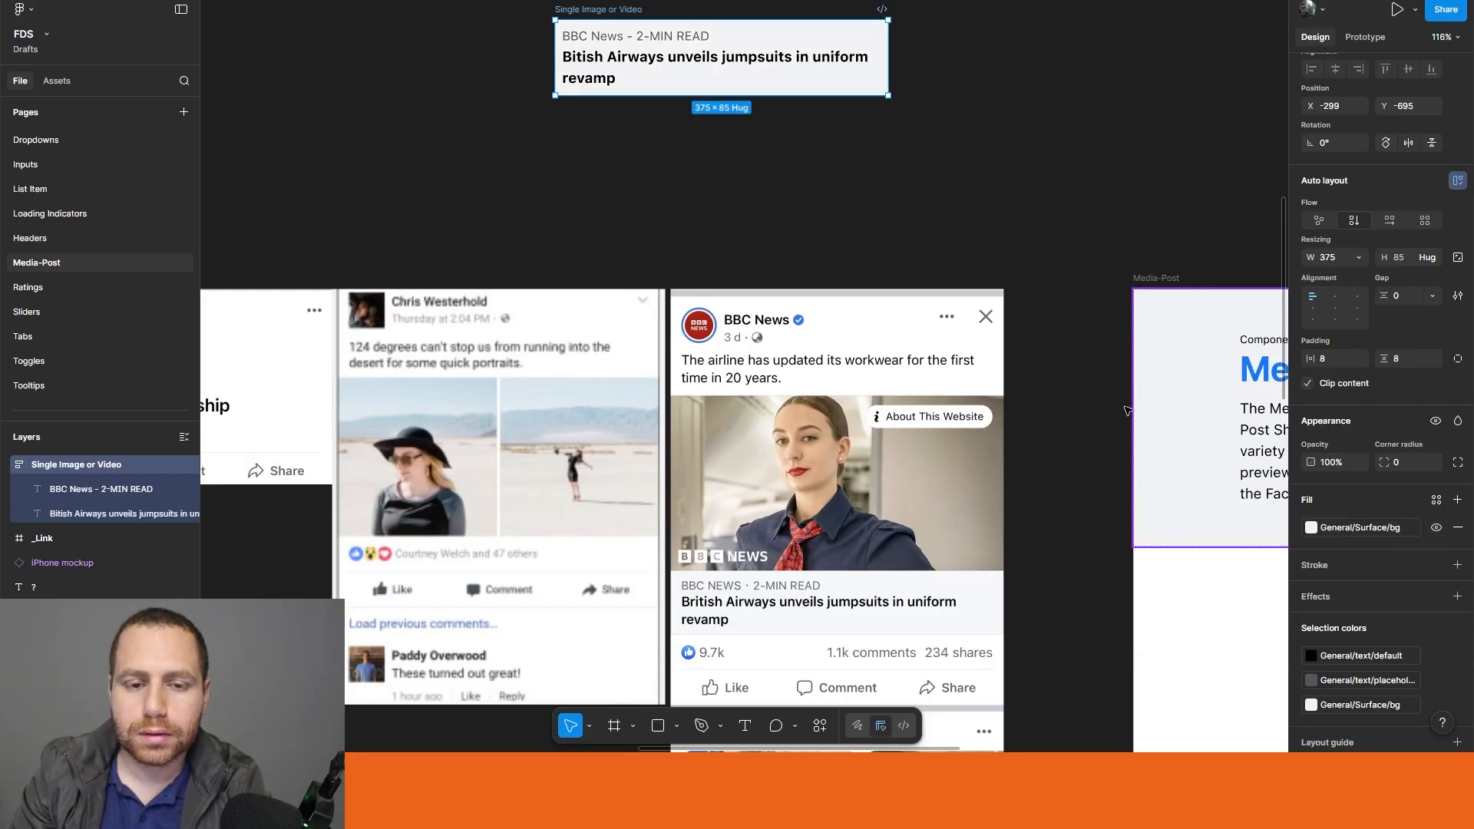
{"action": "left_click", "coordinate": [974, 224]}
Step: Move the caption and headline frame to the empty area just above the Media-Post frame
{"action": "scroll", "coordinate": [852, 85], "scroll_direction": "down", "scroll_amount": 3}
{"action": "scroll", "coordinate": [852, 84], "scroll_direction": "right", "scroll_amount": 2}
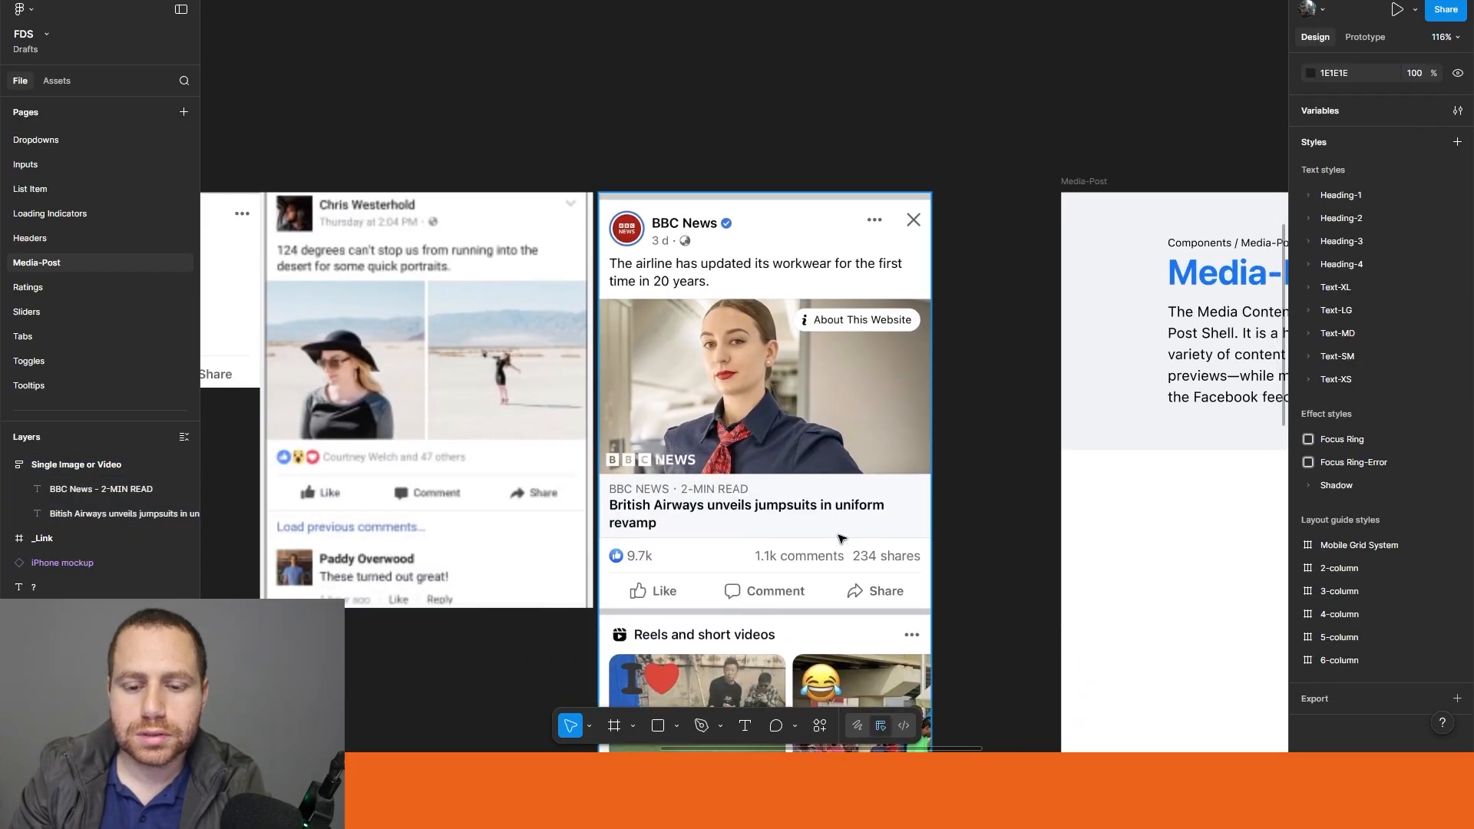
{"action": "scroll", "coordinate": [827, 228], "scroll_direction": "up", "scroll_amount": 3}
{"action": "scroll", "coordinate": [827, 228], "scroll_direction": "left", "scroll_amount": 2}
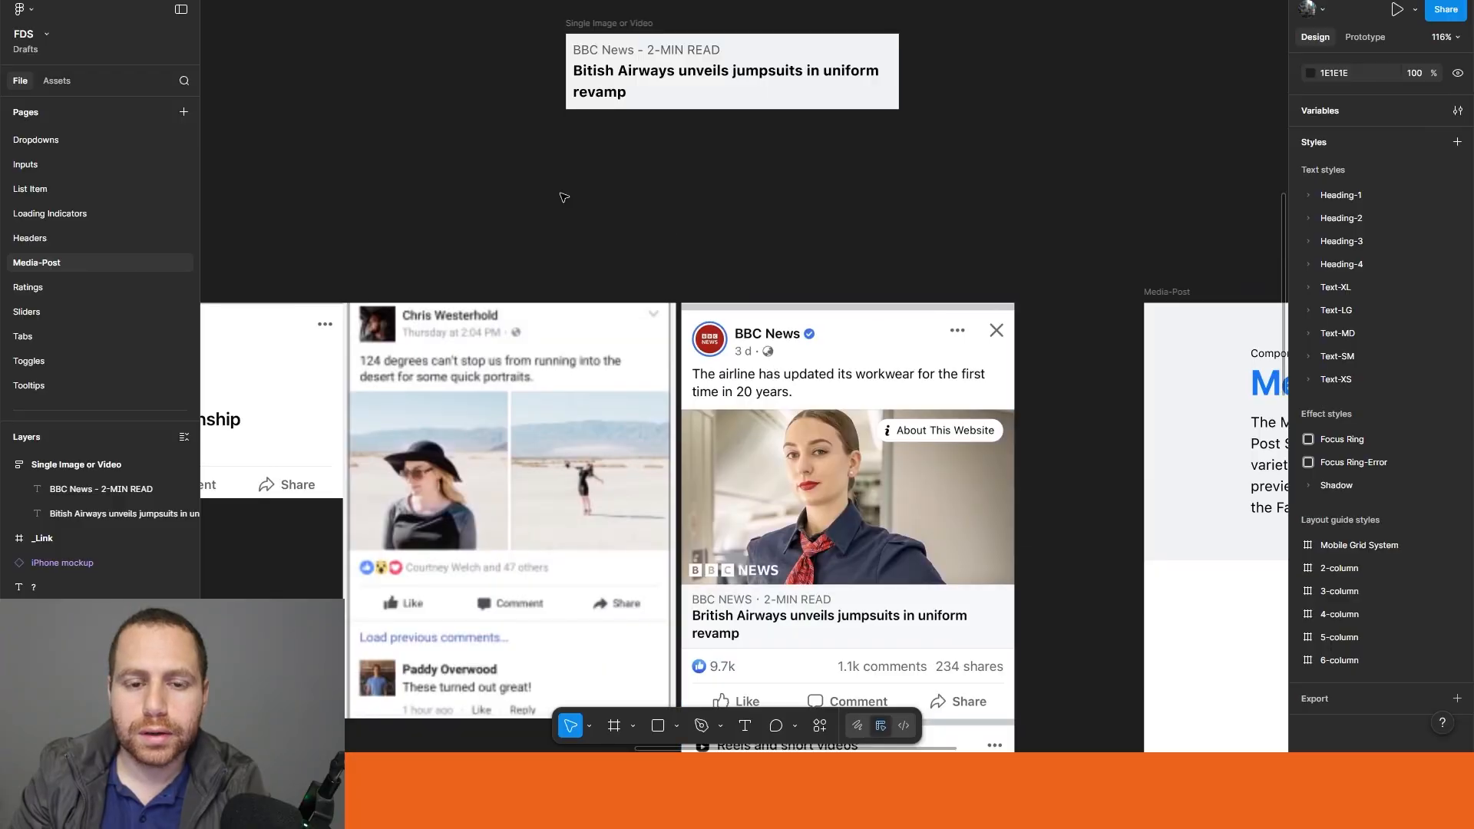
{"action": "scroll", "coordinate": [579, 208], "scroll_direction": "down", "scroll_amount": 2}
{"action": "left_click", "coordinate": [583, 55]}
{"action": "left_click_drag", "start_coordinate": [590, 57], "coordinate": [934, 152]}
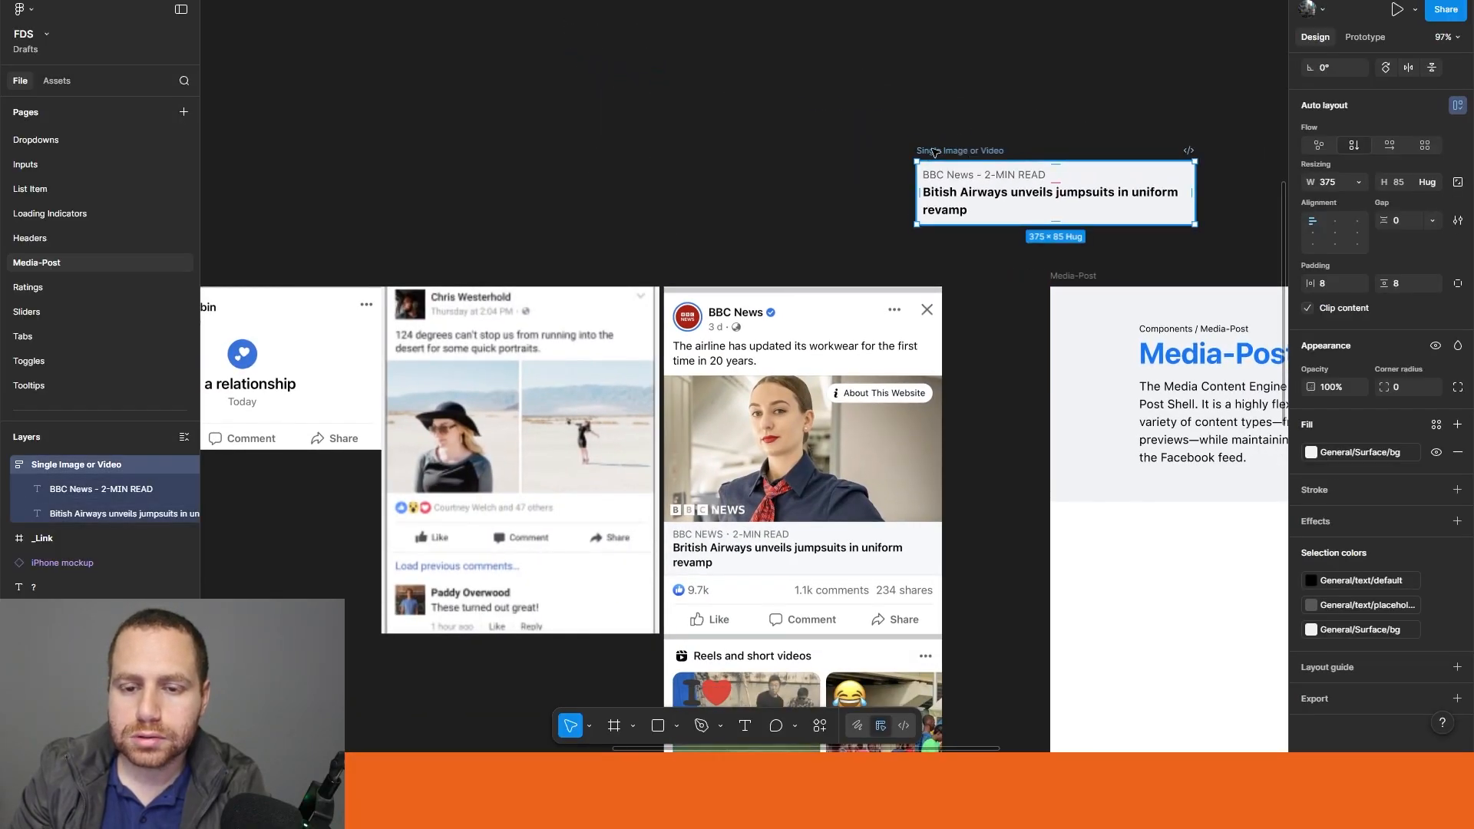
Step: Rename the caption and headline frame as "_Link Header"
{"action": "double_click", "coordinate": [934, 152]}
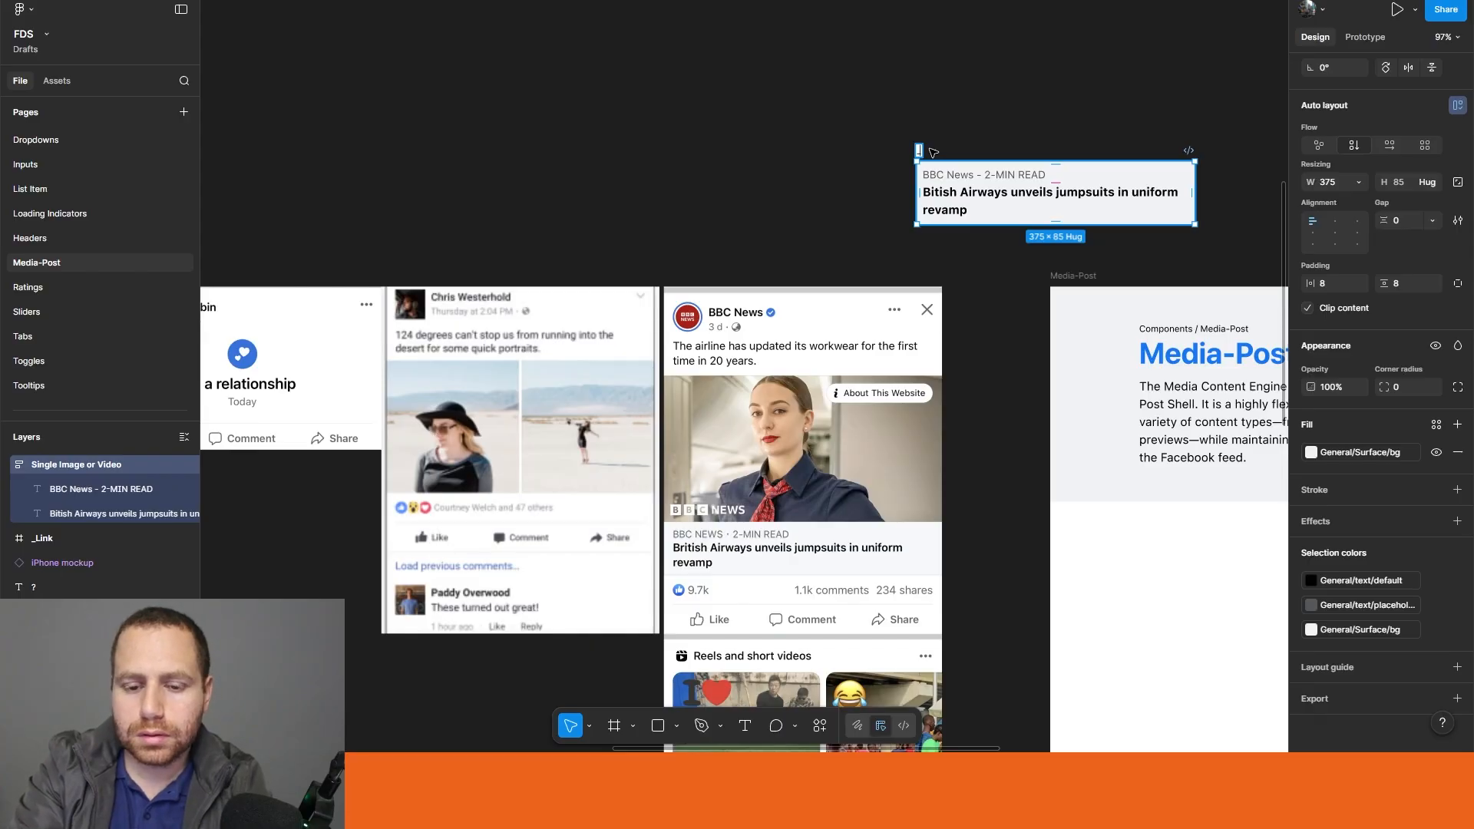
{"action": "type", "text": "_Header"}
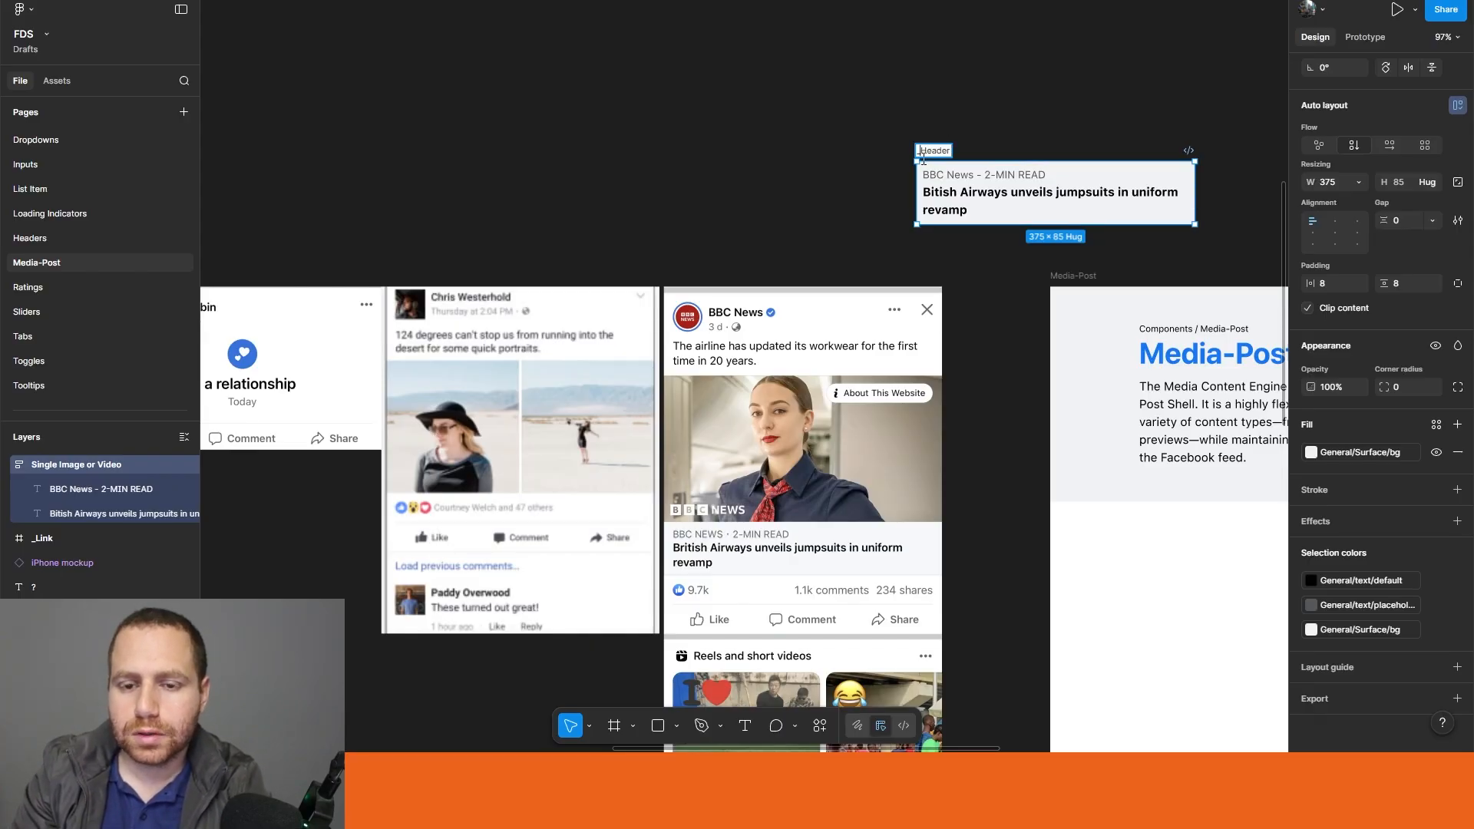
{"action": "type", "text": "Link"}
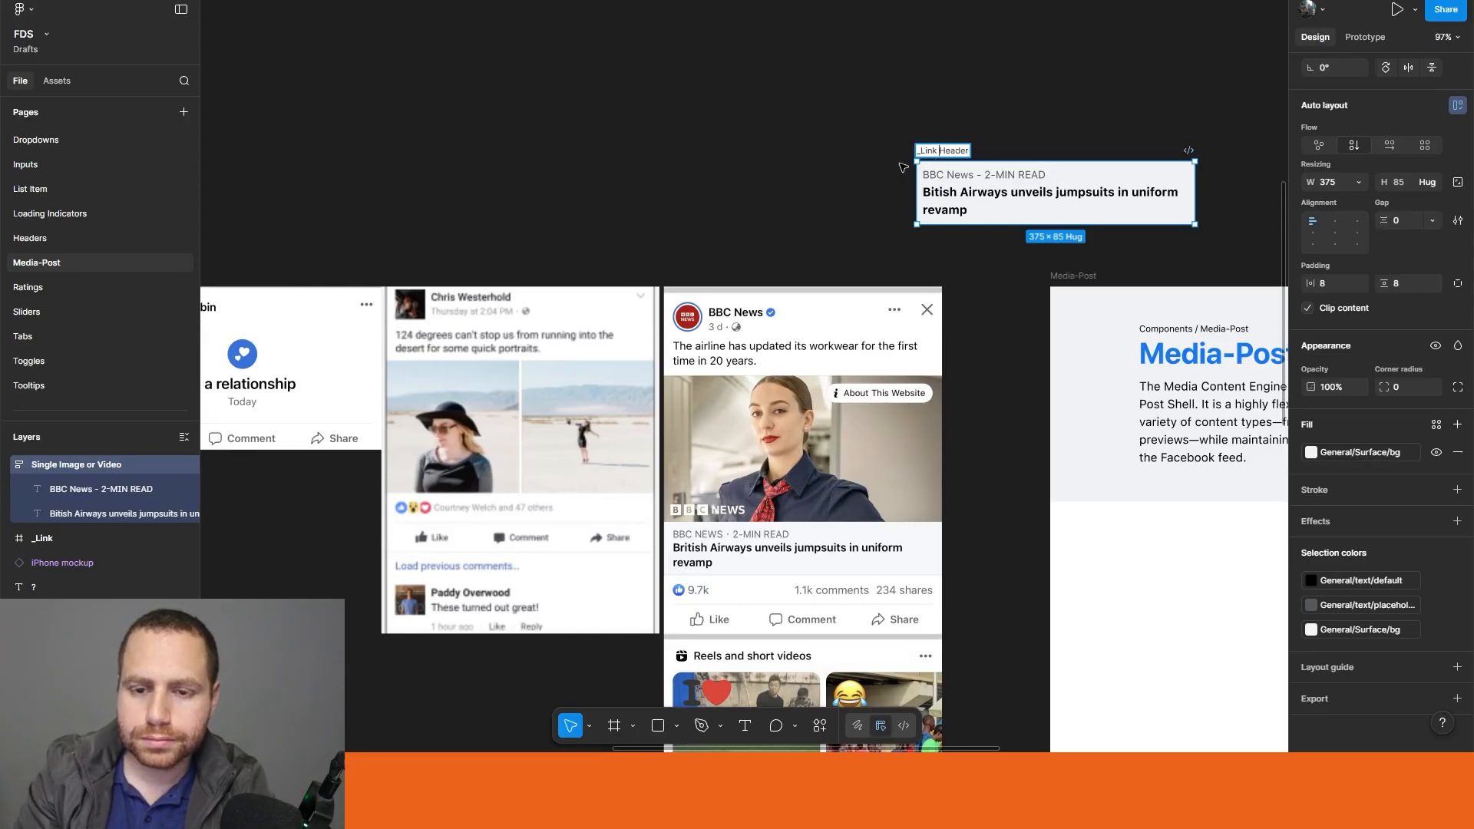
{"action": "left_click", "coordinate": [904, 168]}
Step: Convert the _Link Header frame into a component and place it in the Media-Post frame below the image grid
{"action": "scroll", "coordinate": [930, 298], "scroll_direction": "down", "scroll_amount": 2}
{"action": "left_click_drag", "start_coordinate": [997, 346], "coordinate": [663, 178]}
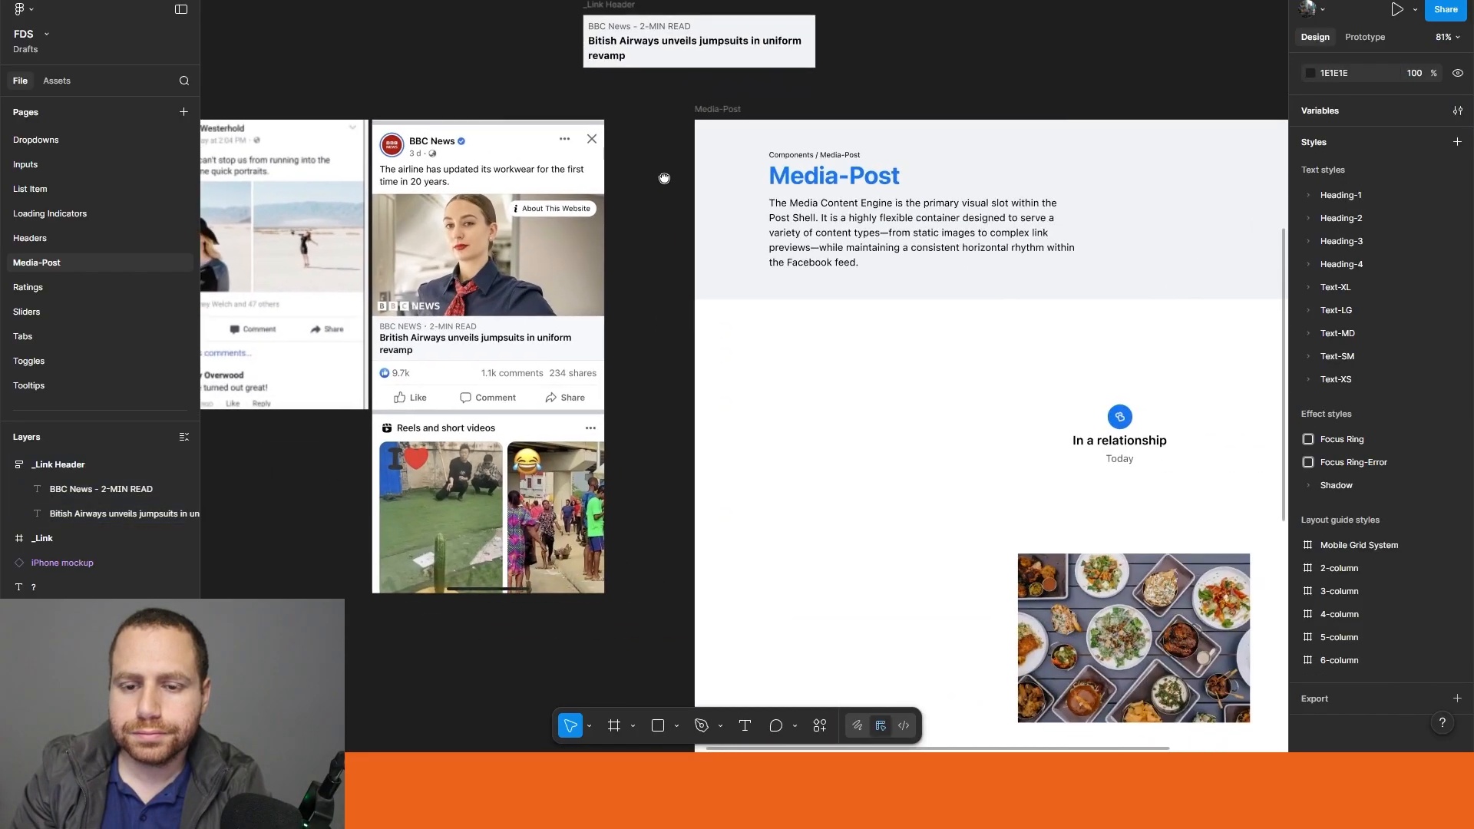
{"action": "left_click", "coordinate": [607, 28]}
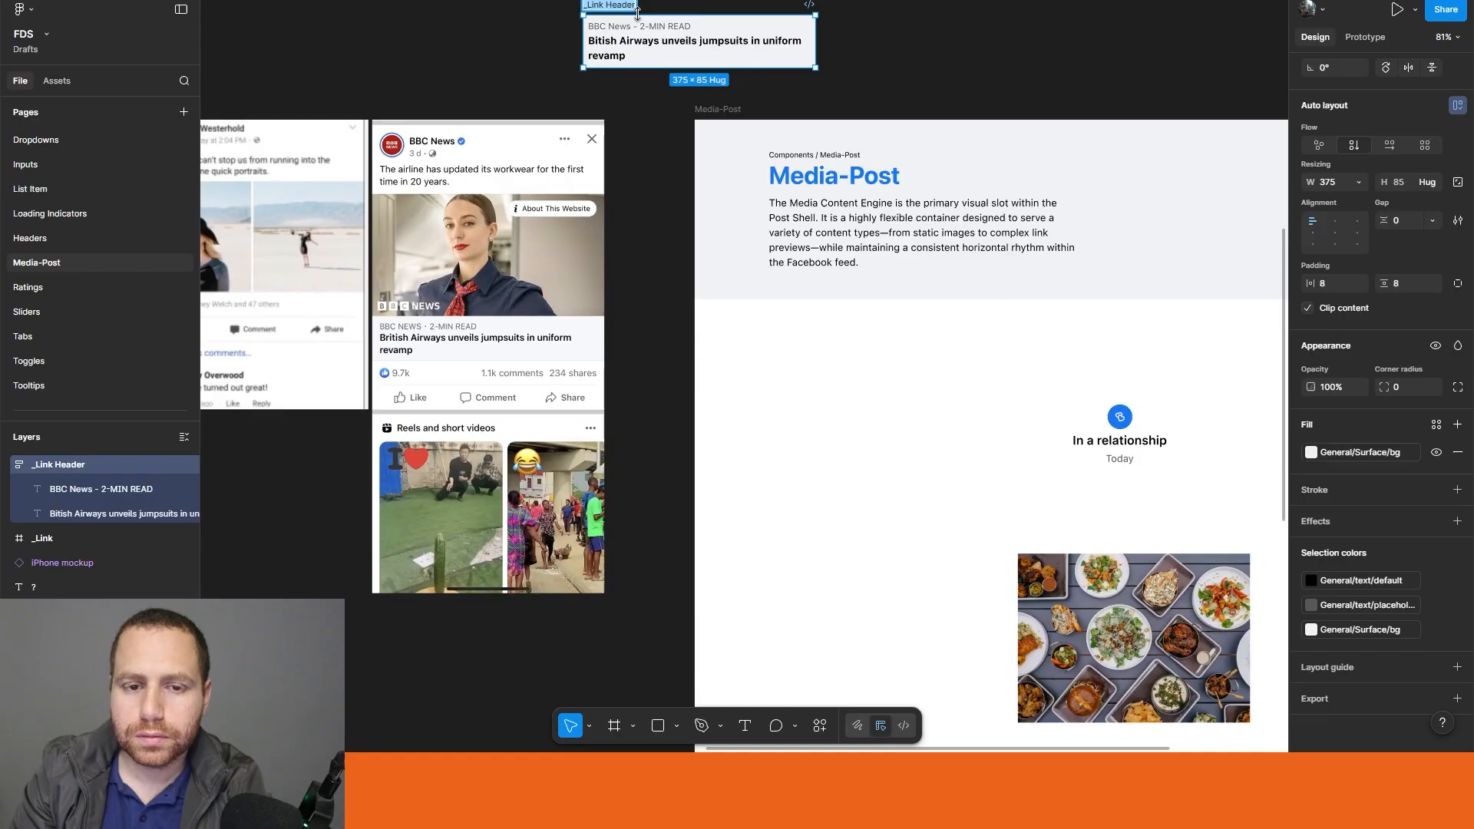
{"action": "key", "text": "super+alt+k"}
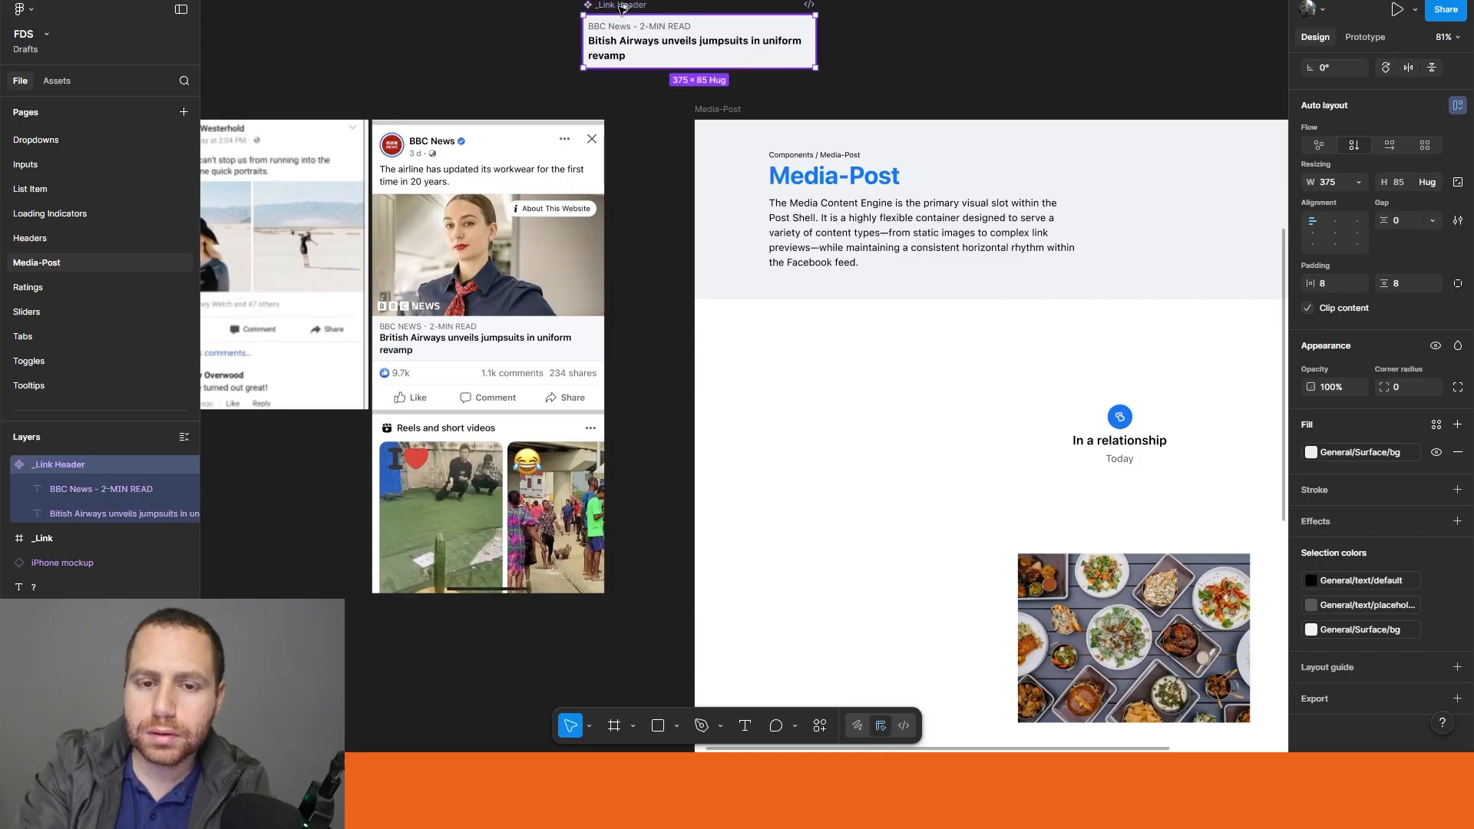
{"action": "key", "text": "Escape"}
{"action": "left_click_drag", "start_coordinate": [658, 24], "coordinate": [1060, 525]}
{"action": "scroll", "coordinate": [602, 358], "scroll_direction": "down", "scroll_amount": 5}
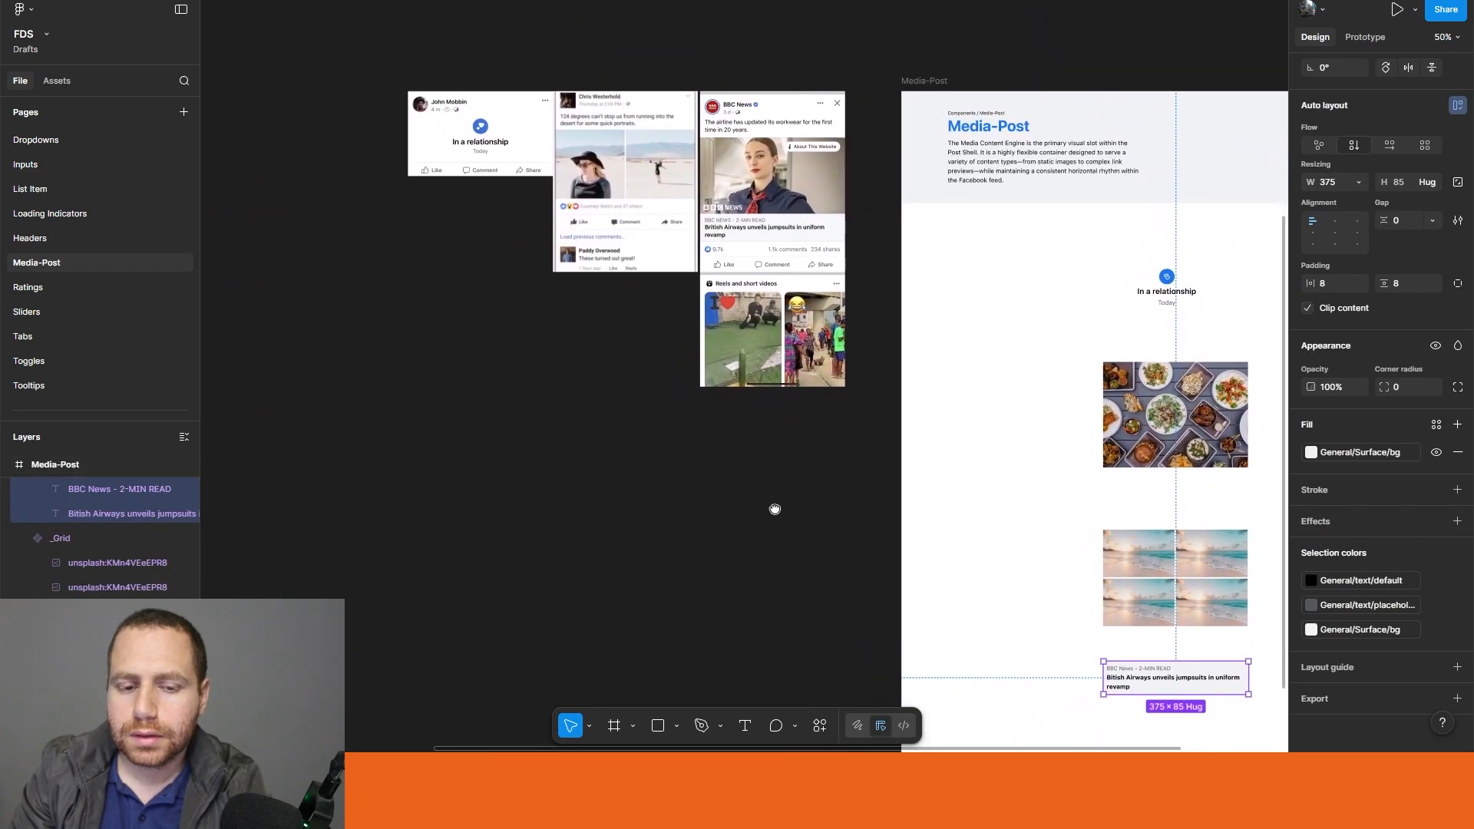
Step: Bring the _Link frame closer and place an instance of _Link Header along its lower edge
{"action": "left_click_drag", "start_coordinate": [1194, 668], "coordinate": [466, 452]}
{"action": "scroll", "coordinate": [430, 383], "scroll_direction": "down", "scroll_amount": 5}
{"action": "left_click_drag", "start_coordinate": [361, 378], "coordinate": [703, 474]}
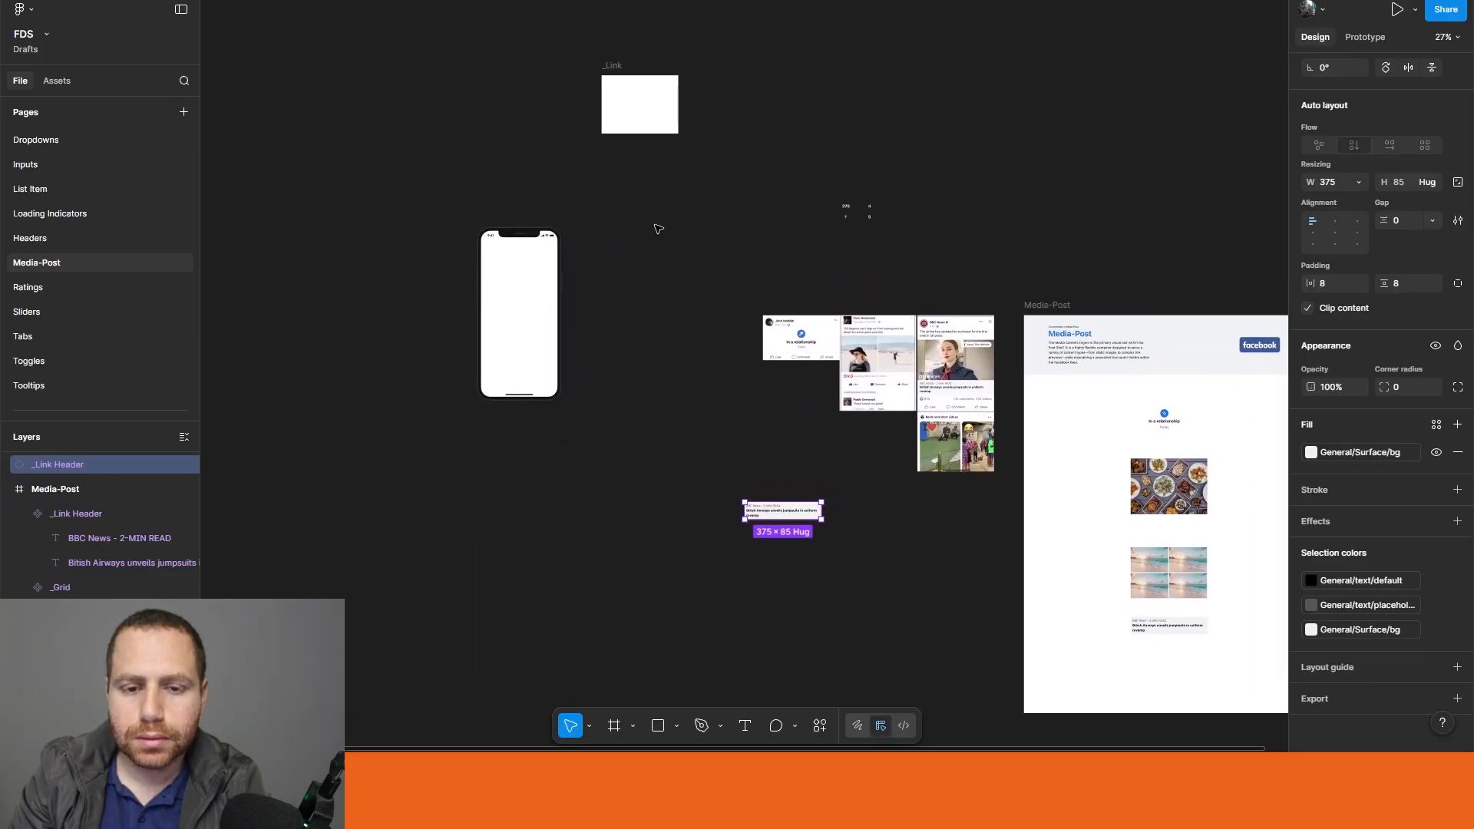
{"action": "left_click_drag", "start_coordinate": [614, 73], "coordinate": [659, 367]}
{"action": "scroll", "coordinate": [700, 441], "scroll_direction": "up", "scroll_amount": 5}
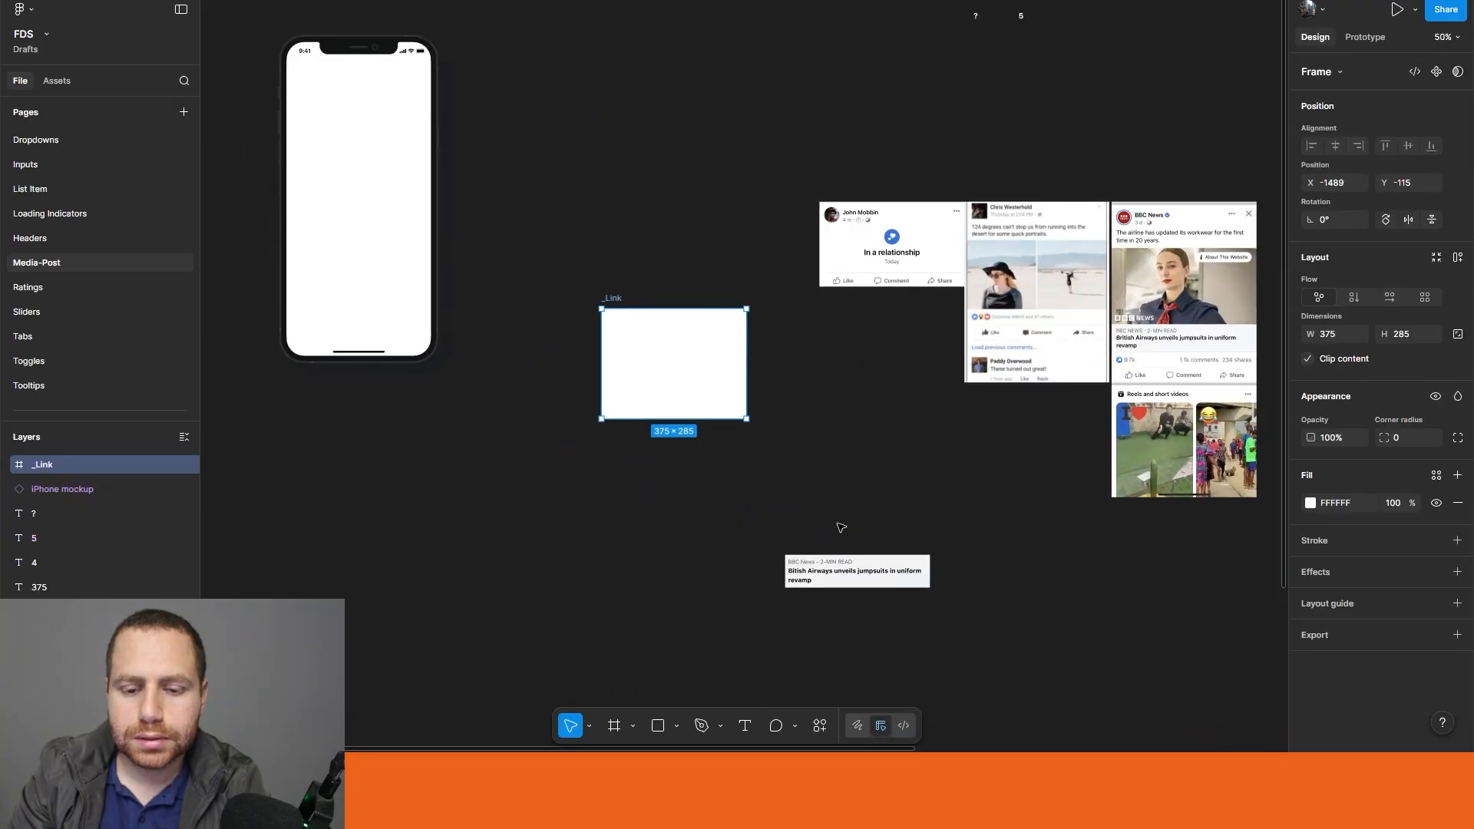
{"action": "left_click", "coordinate": [863, 577]}
{"action": "left_click_drag", "start_coordinate": [874, 579], "coordinate": [688, 405]}
Step: Draw a new frame about 282 × 270 in the empty canvas area above the reference posts
{"action": "left_click", "coordinate": [1043, 536]}
{"action": "left_click_drag", "start_coordinate": [1040, 536], "coordinate": [891, 536]}
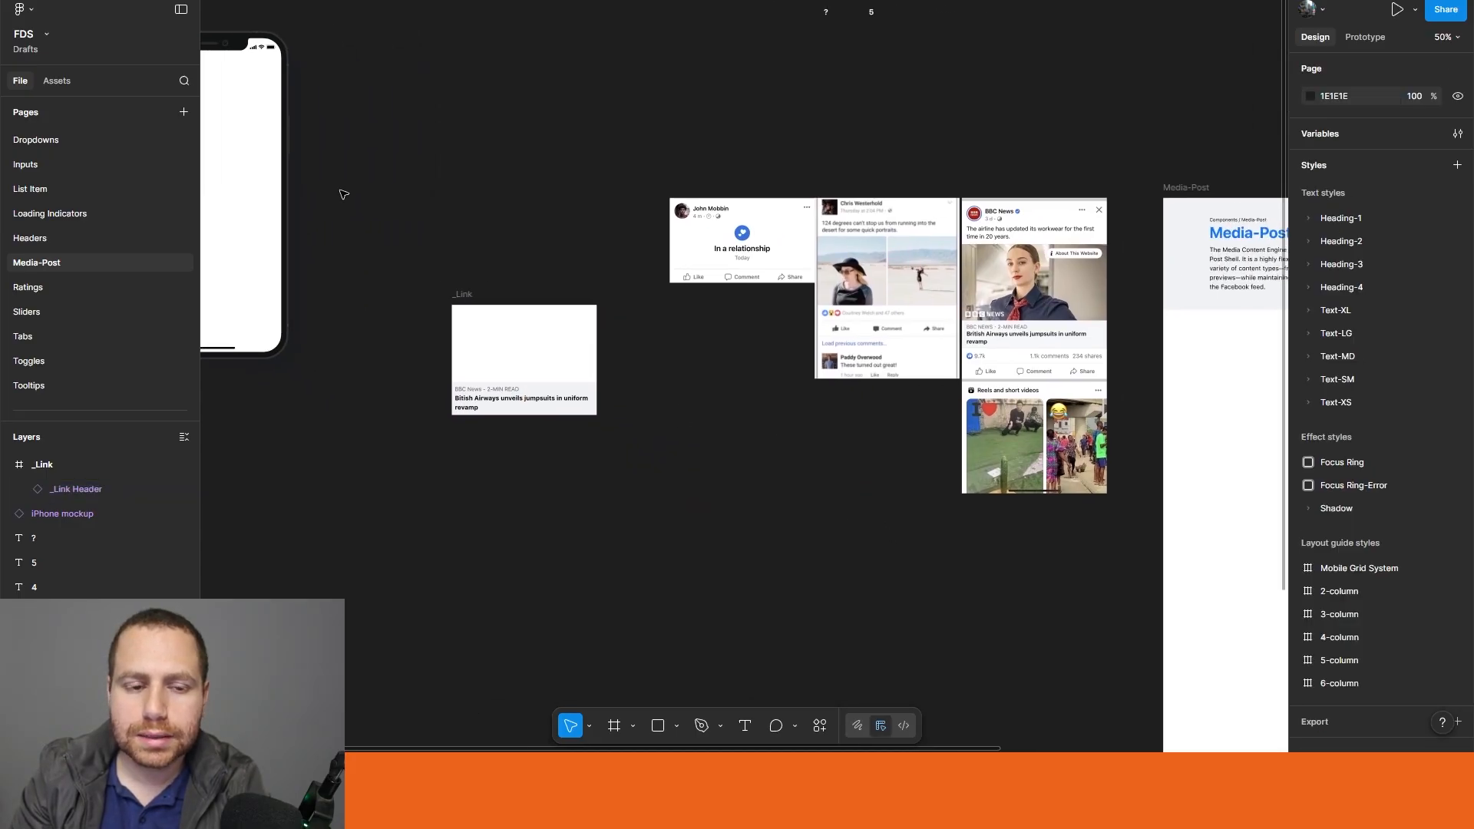
{"action": "key", "text": "f"}
{"action": "left_click_drag", "start_coordinate": [573, 55], "coordinate": [574, 64]}
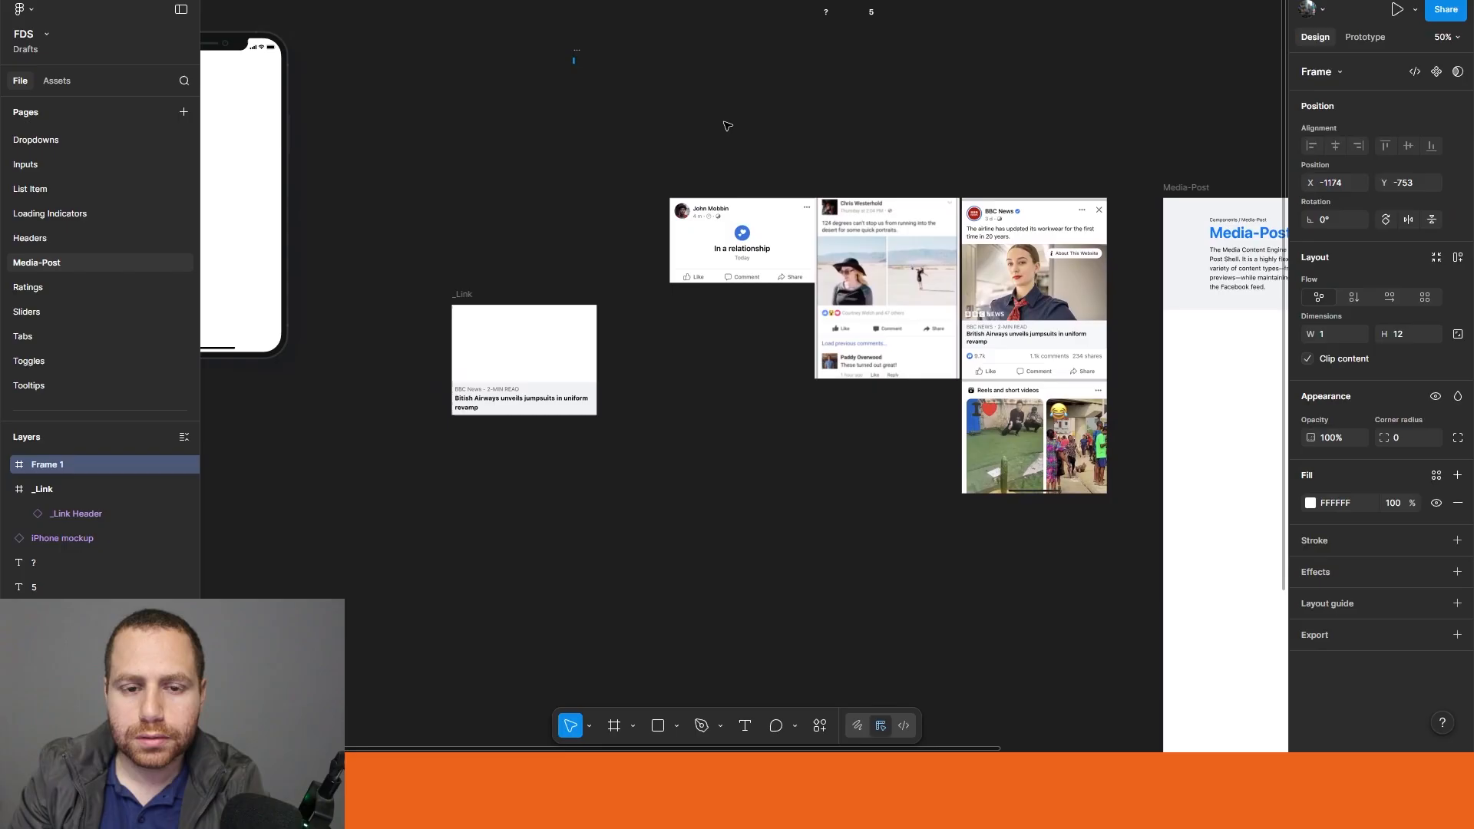
{"action": "scroll", "coordinate": [551, 61], "scroll_direction": "up", "scroll_amount": 5}
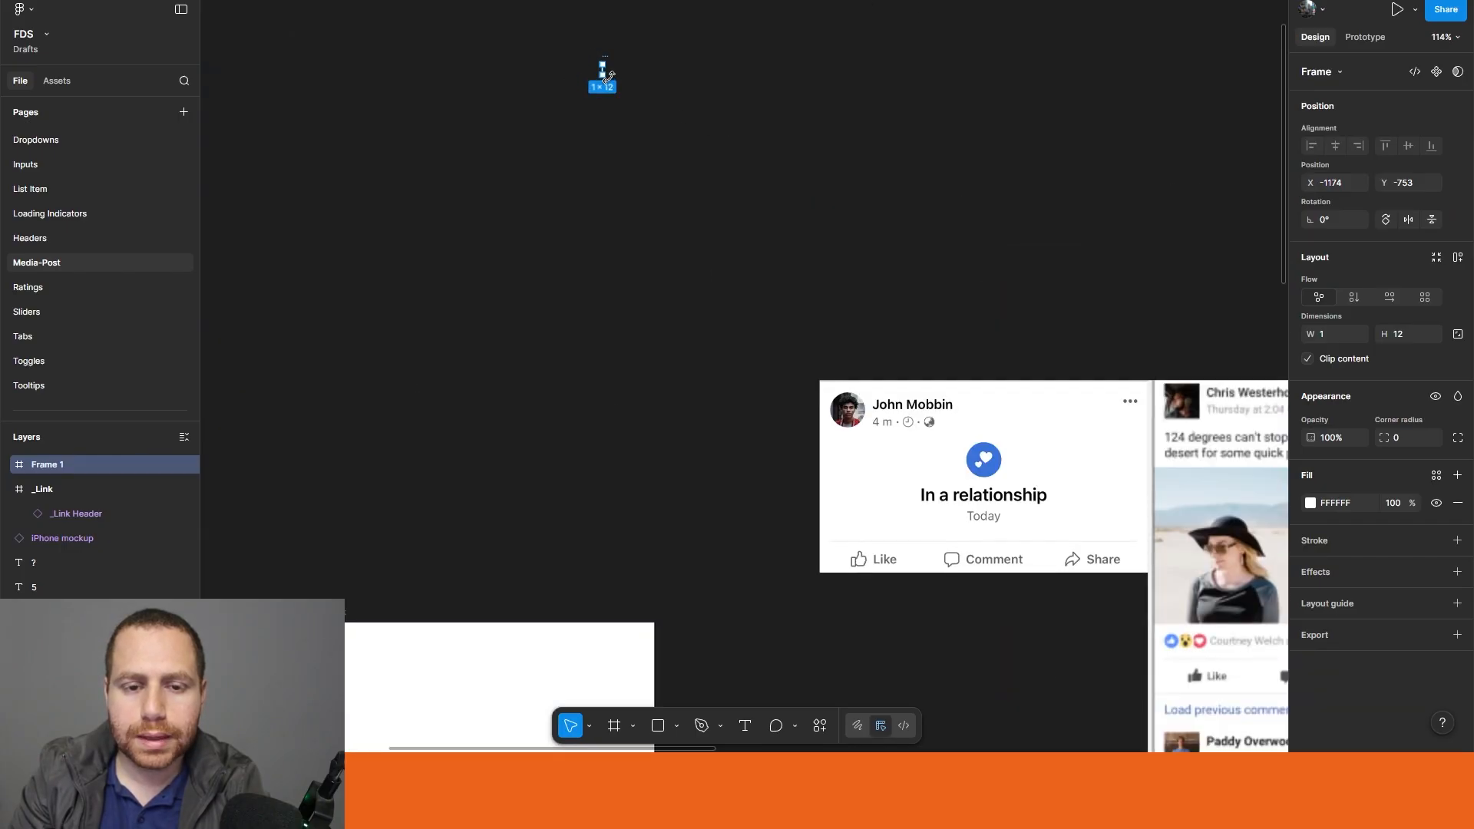
{"action": "left_click_drag", "start_coordinate": [604, 74], "coordinate": [848, 300]}
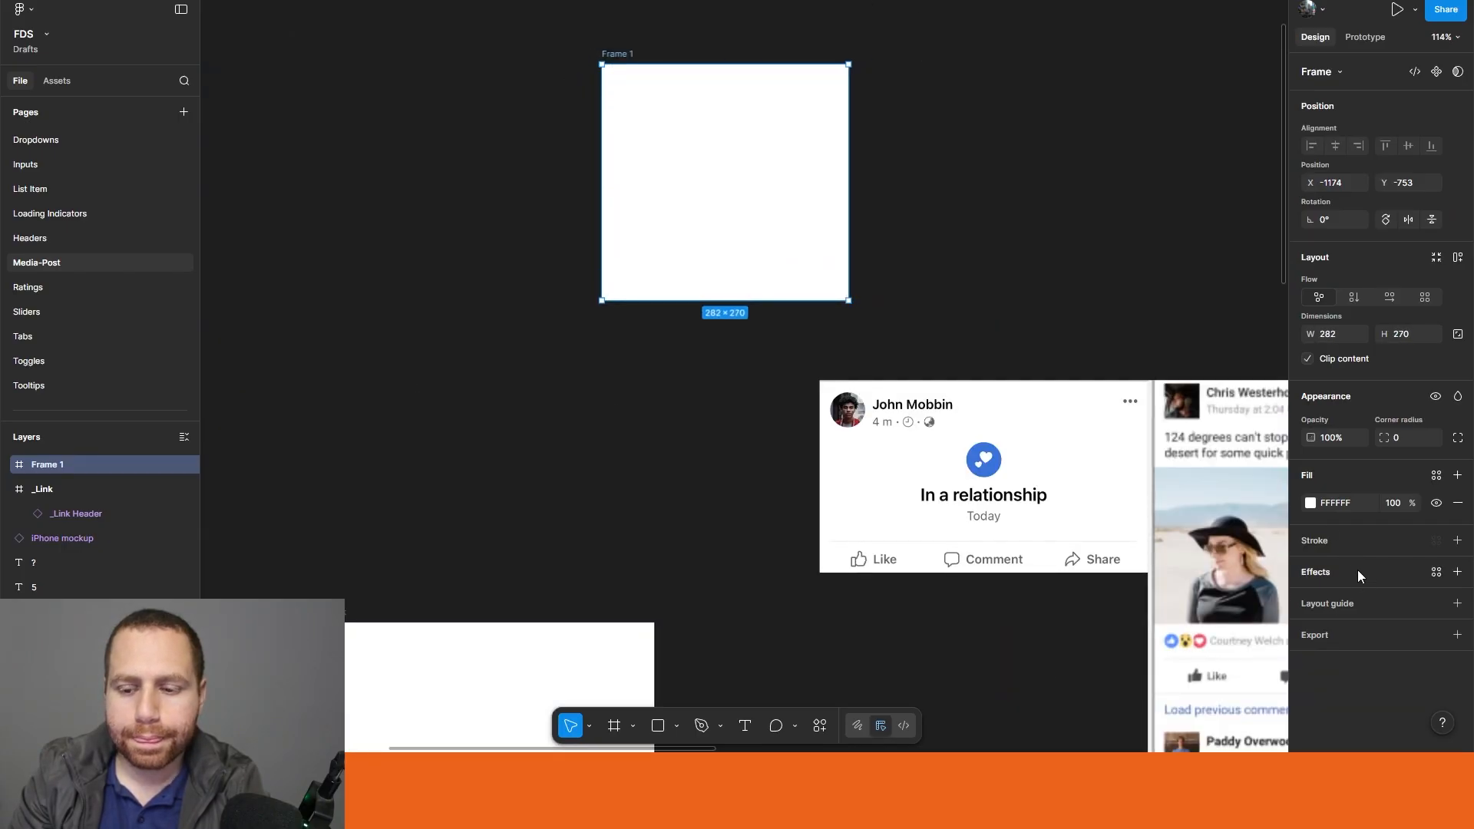
Step: Search Unsplash for "news" and fill the new frame with the red "Breaking News" photo
{"action": "left_click", "coordinate": [819, 725]}
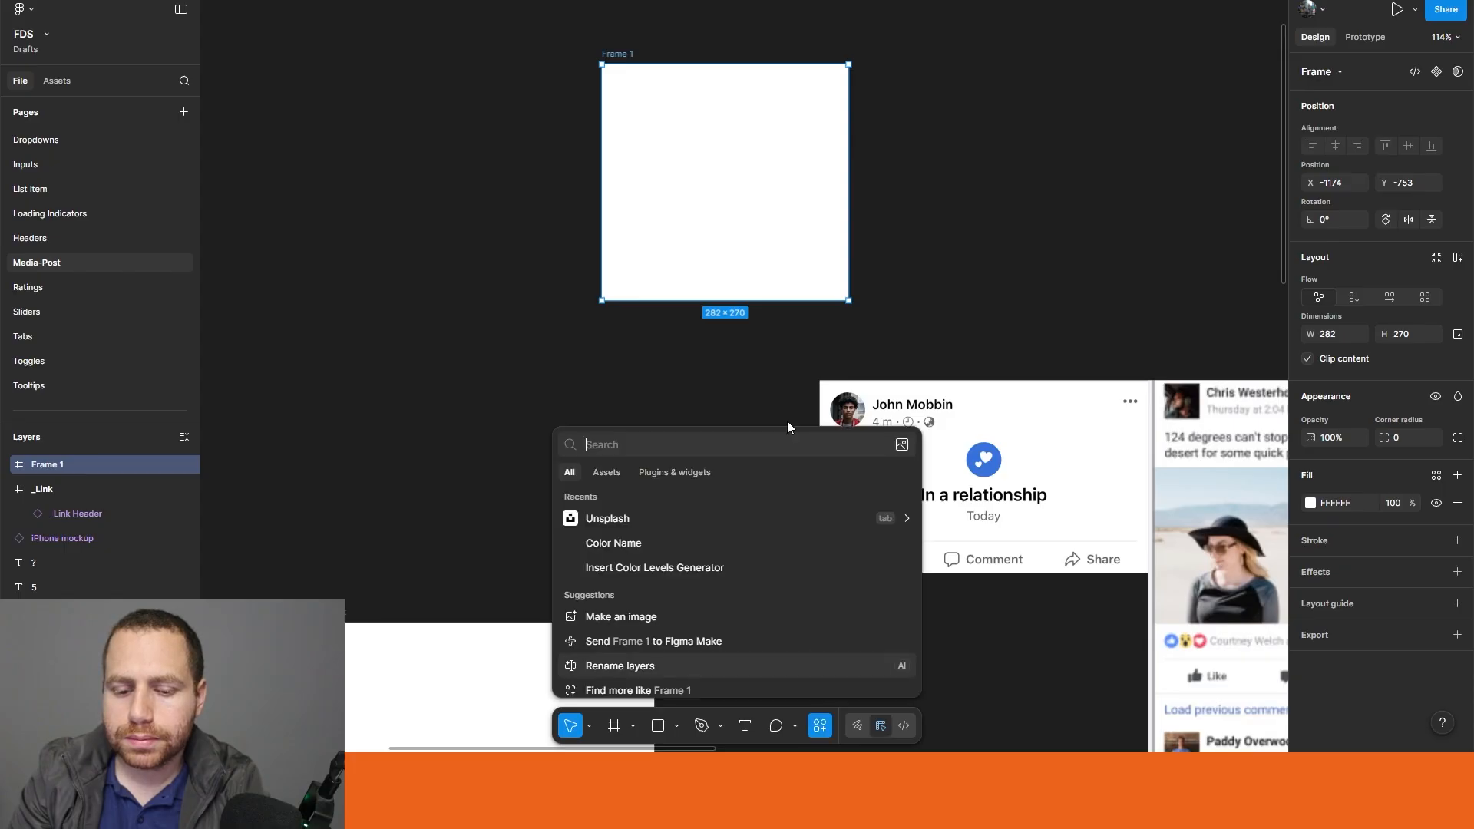
{"action": "key", "text": "Escape"}
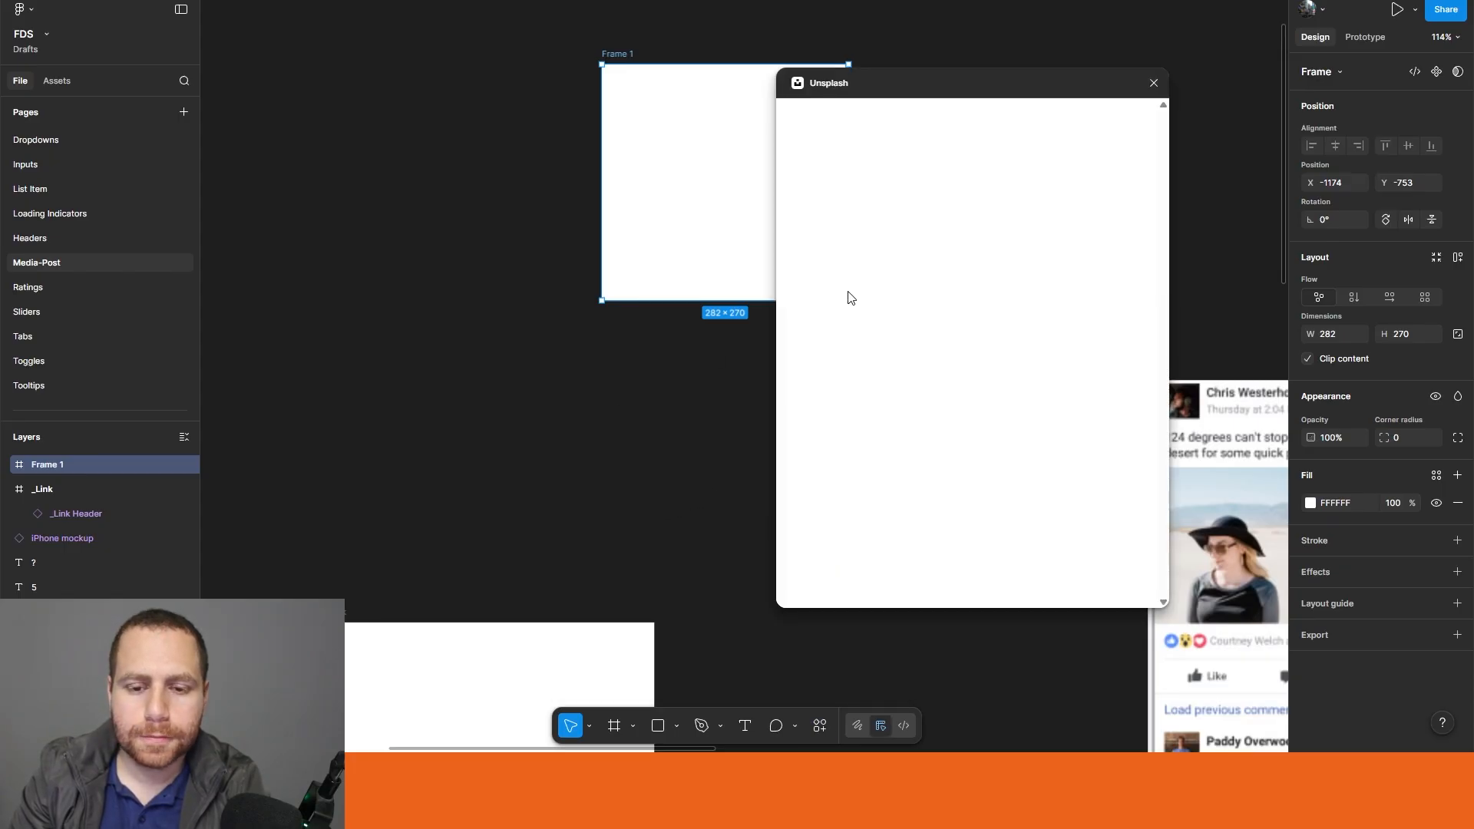
{"action": "left_click", "coordinate": [895, 164]}
{"action": "type", "text": "news"}
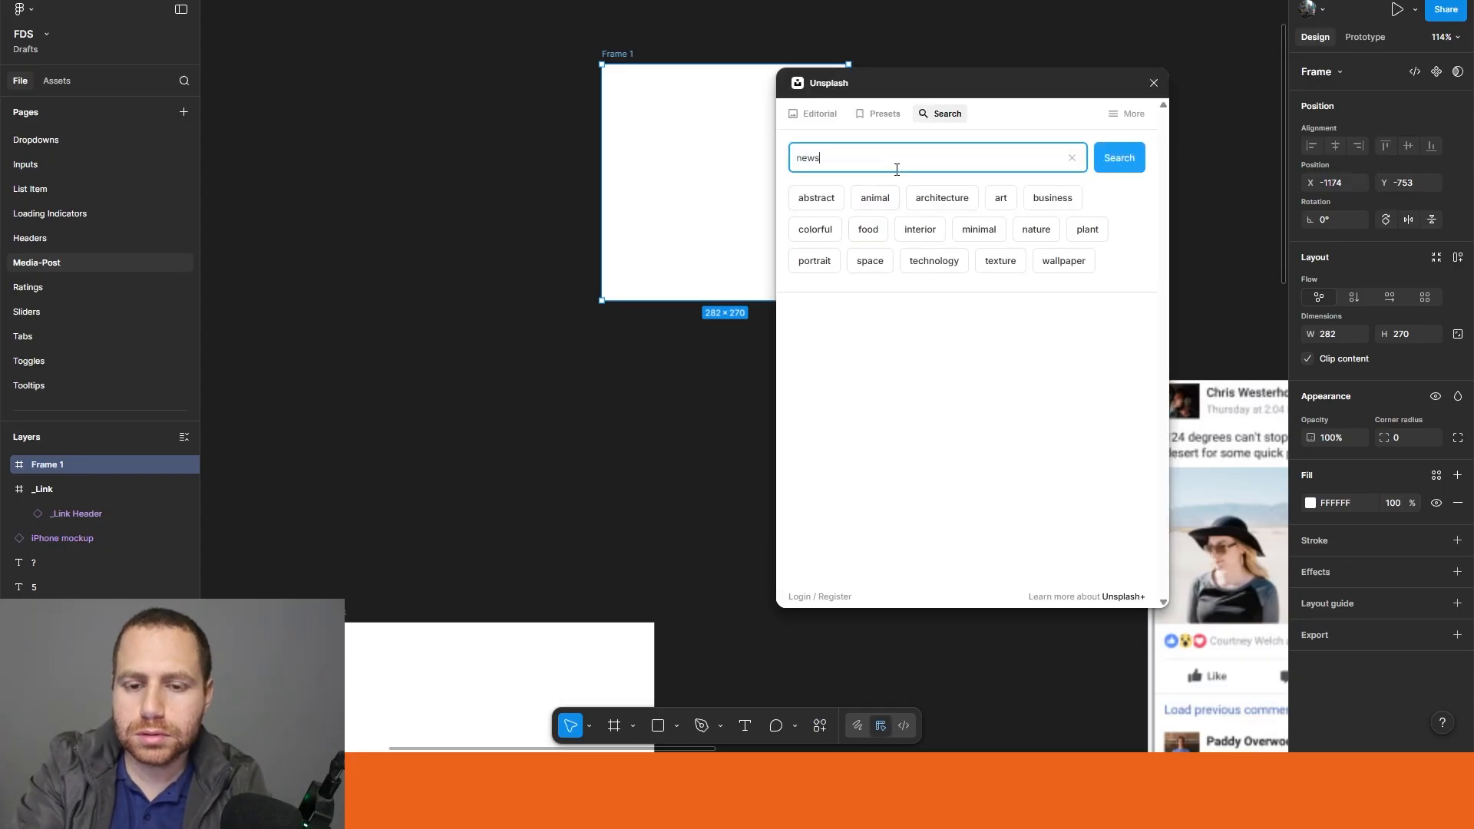
{"action": "left_click", "coordinate": [1113, 161]}
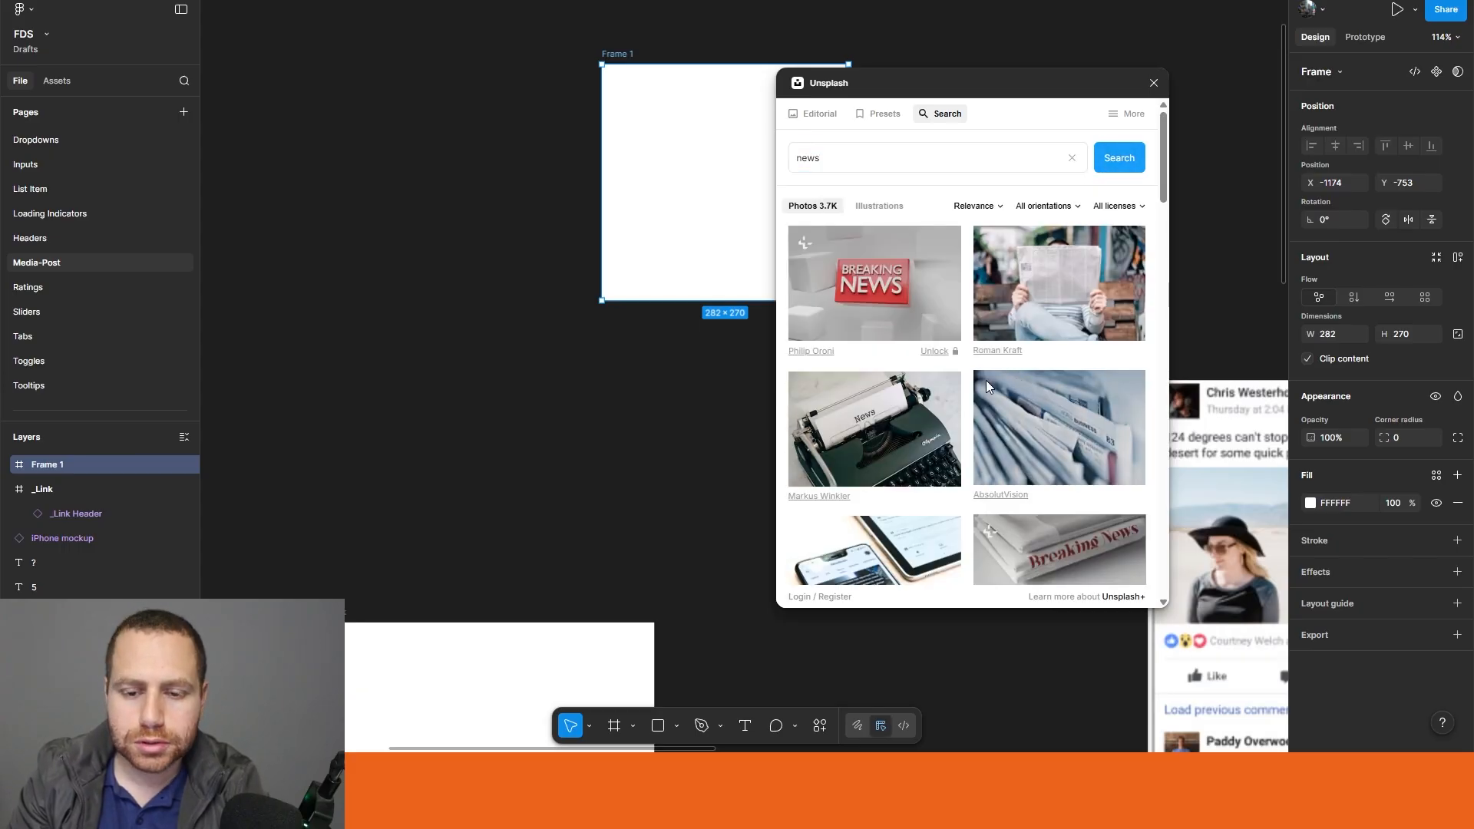
{"action": "left_click", "coordinate": [844, 337]}
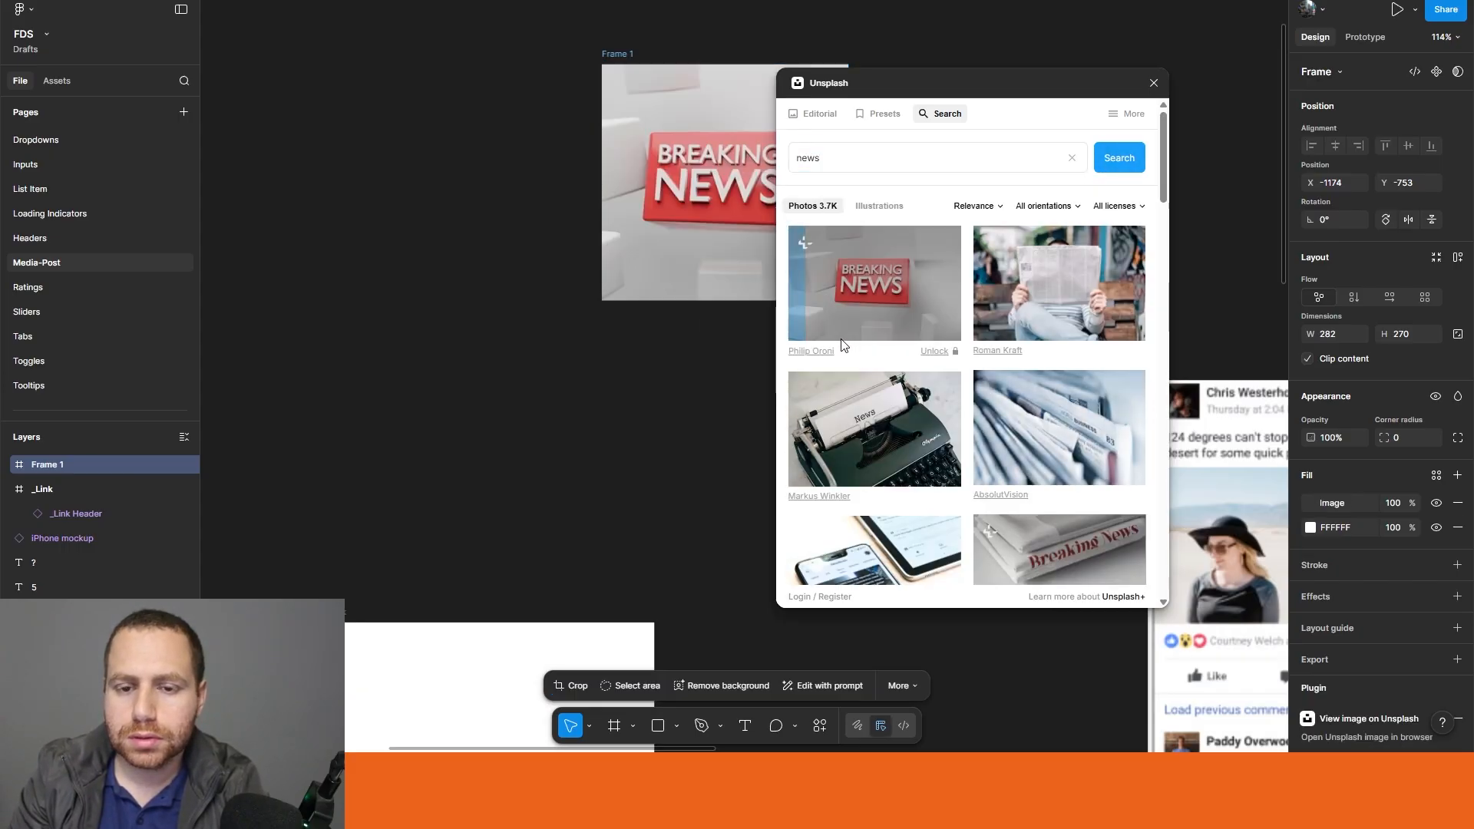
{"action": "left_click", "coordinate": [1153, 82]}
Step: Rename the frame holding the news photo as "Picture"
{"action": "left_click", "coordinate": [676, 346]}
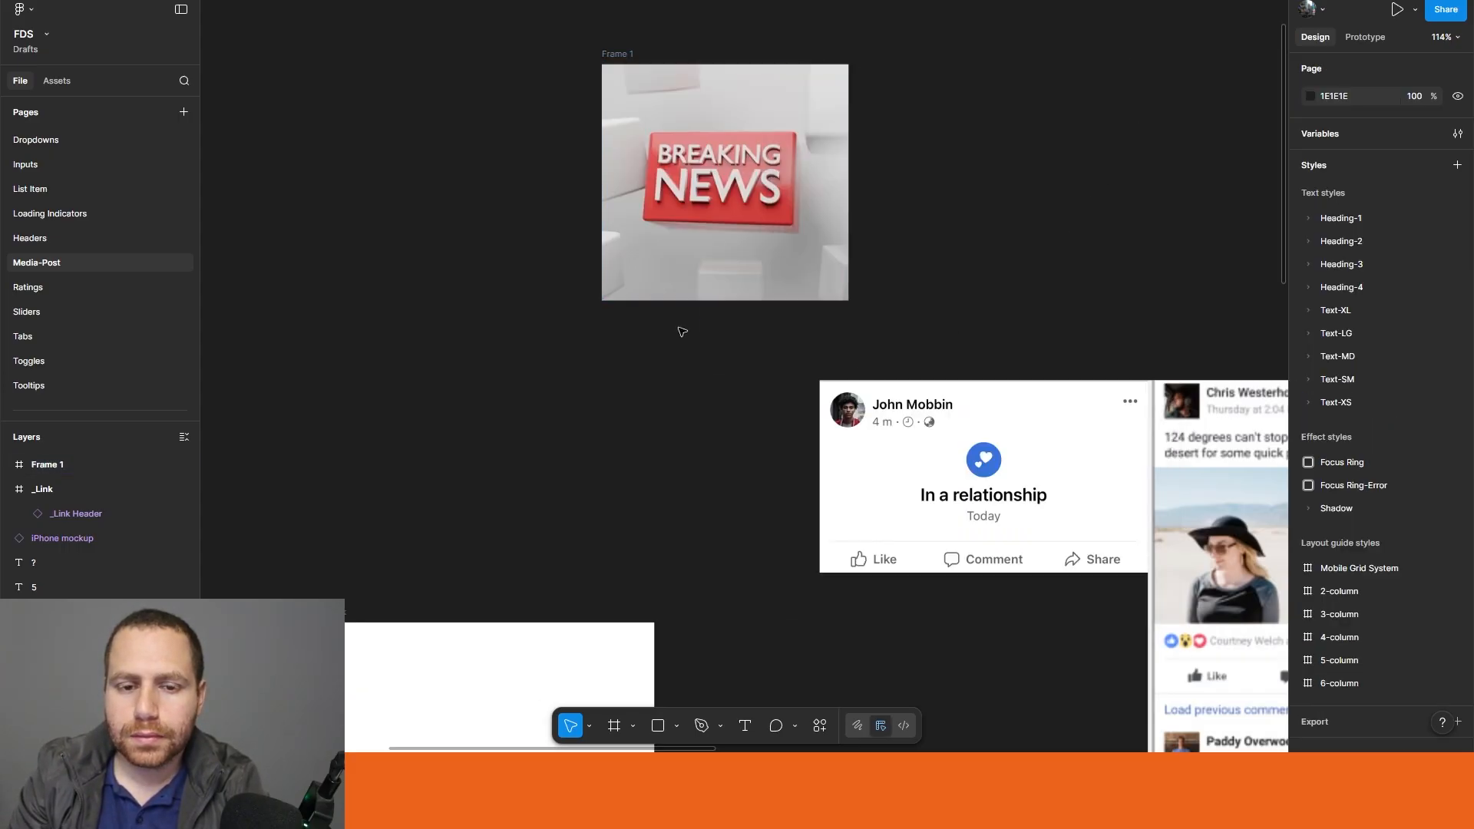
{"action": "double_click", "coordinate": [631, 54]}
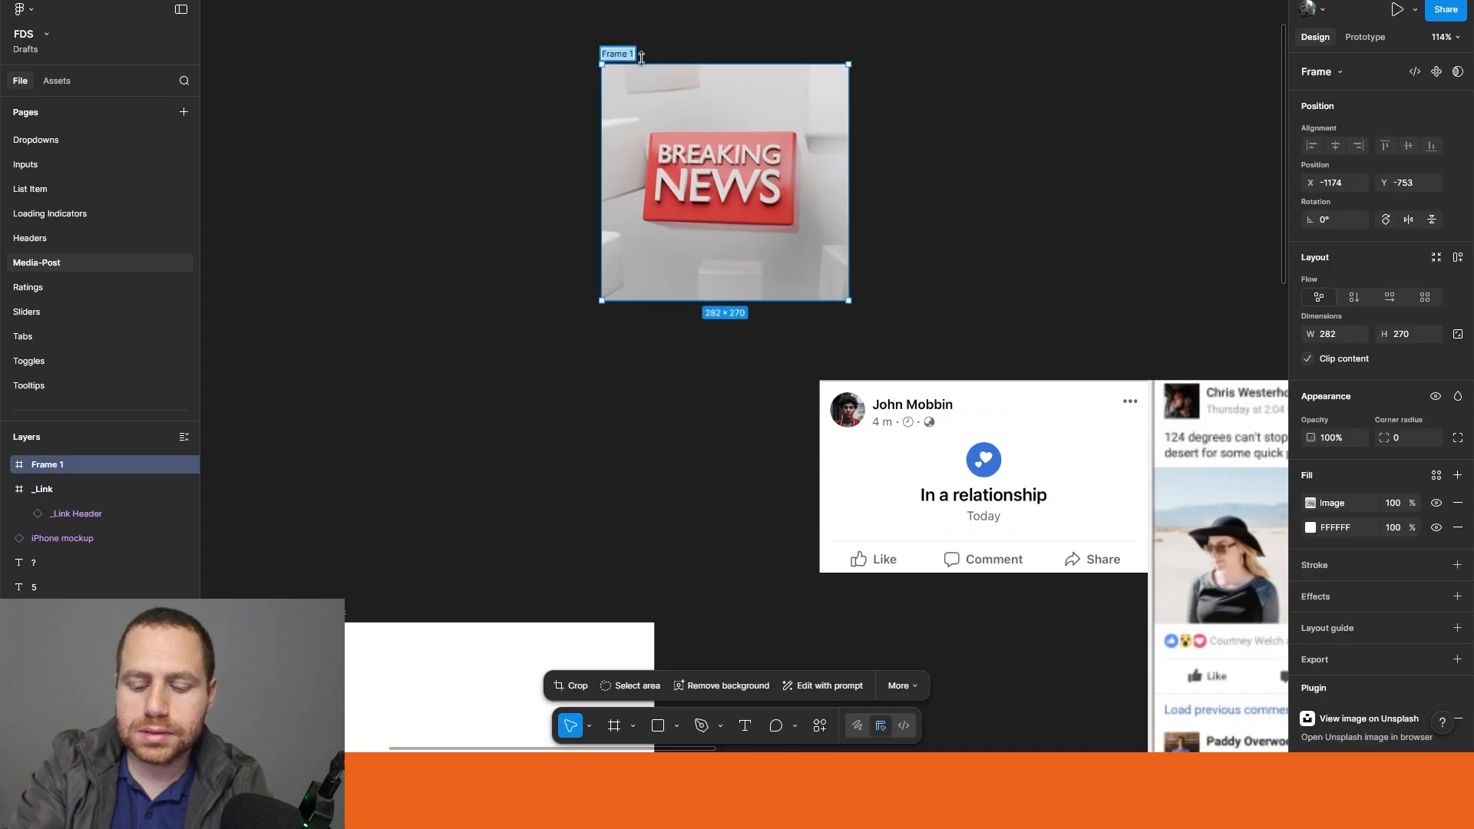
{"action": "type", "text": "Picture"}
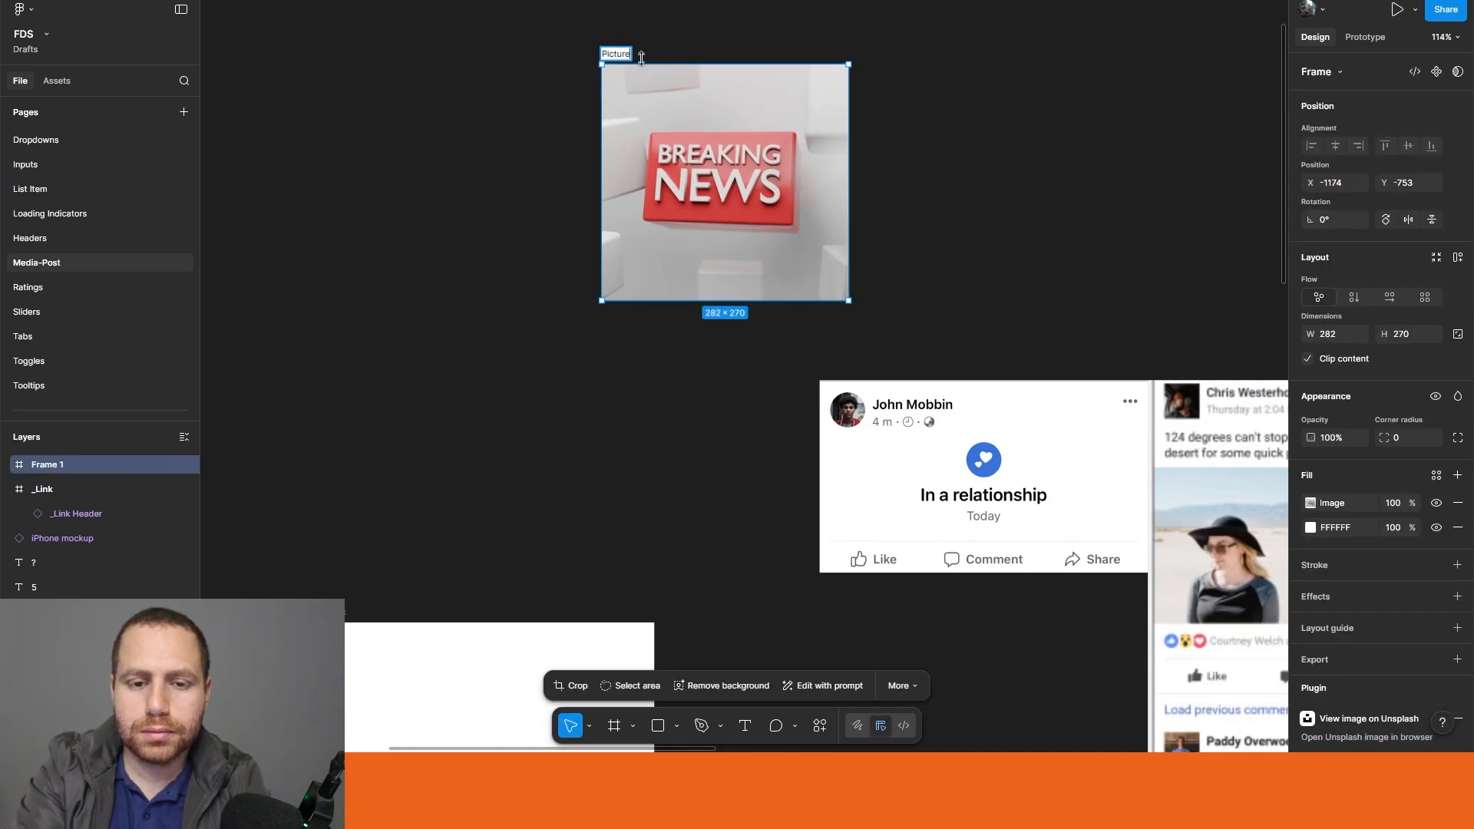
{"action": "left_click", "coordinate": [504, 165]}
Step: Align the Picture frame with the _Link frame's upper-left corner and resize it to 375 × 197, covering the area above the link header
{"action": "left_click_drag", "start_coordinate": [603, 51], "coordinate": [347, 620]}
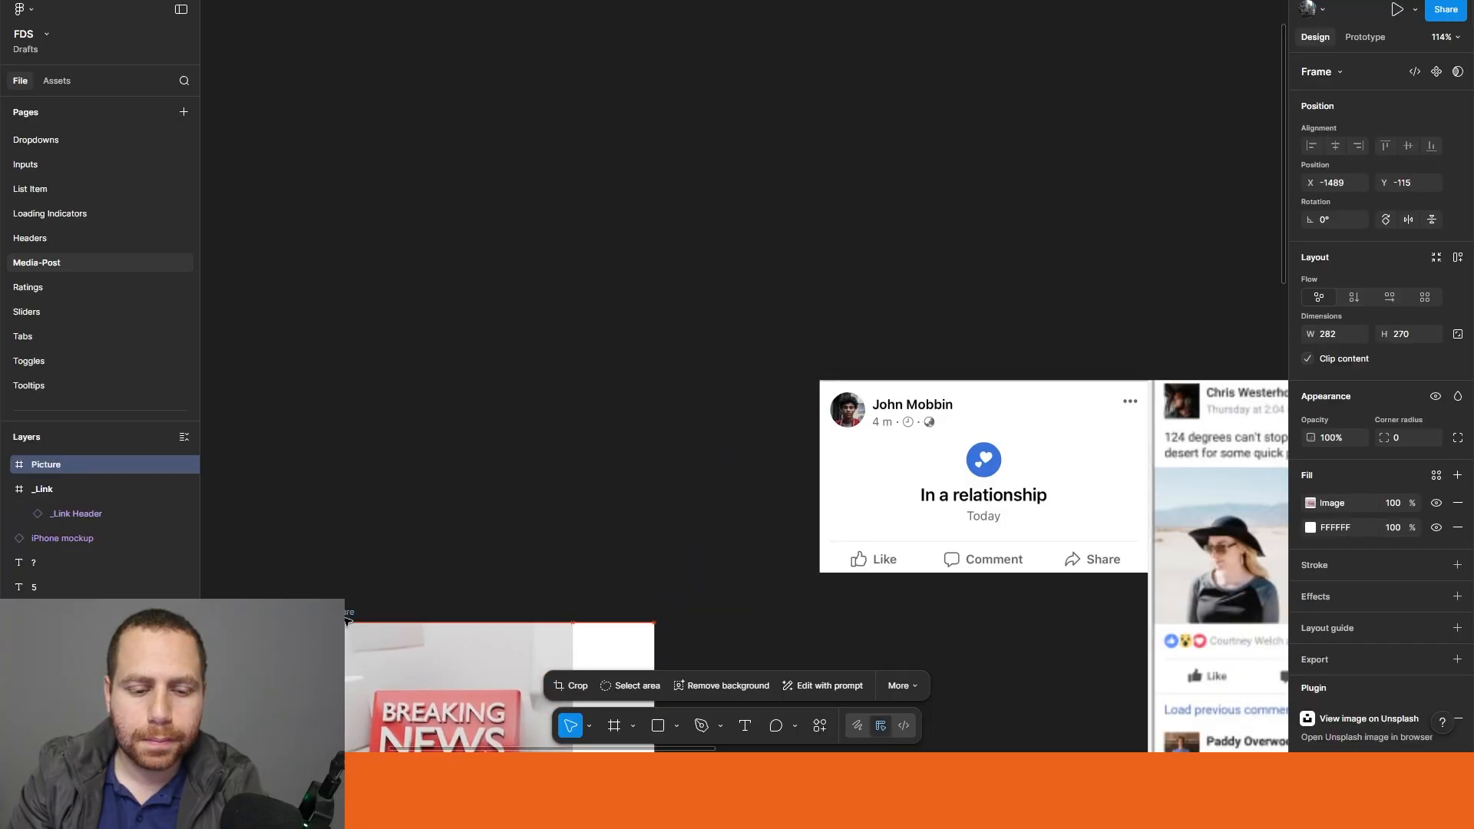
{"action": "left_click", "coordinate": [486, 456]}
{"action": "left_click_drag", "start_coordinate": [530, 485], "coordinate": [573, 80]}
{"action": "left_click", "coordinate": [574, 331]}
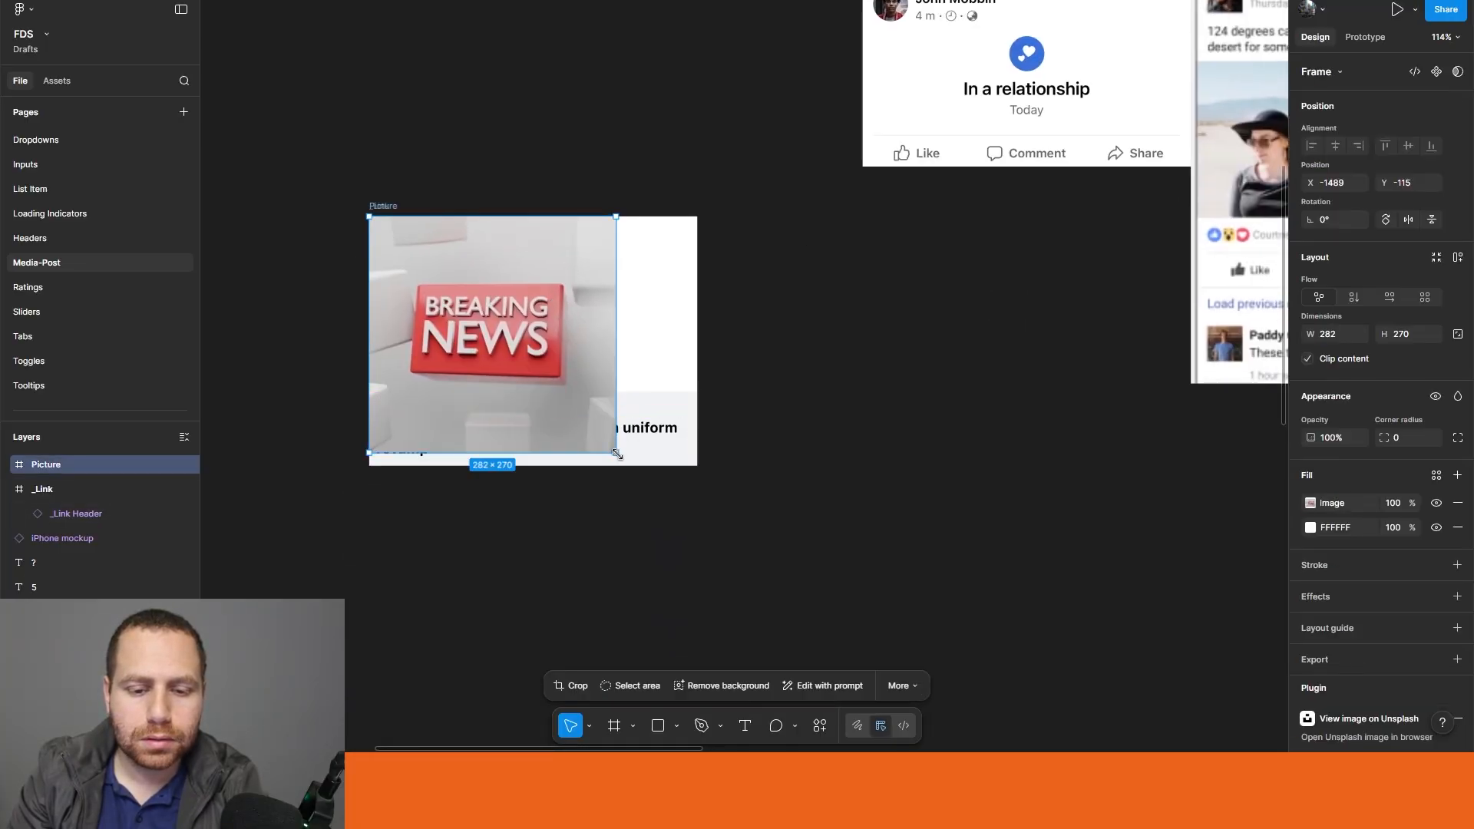
{"action": "left_click_drag", "start_coordinate": [616, 452], "coordinate": [697, 390]}
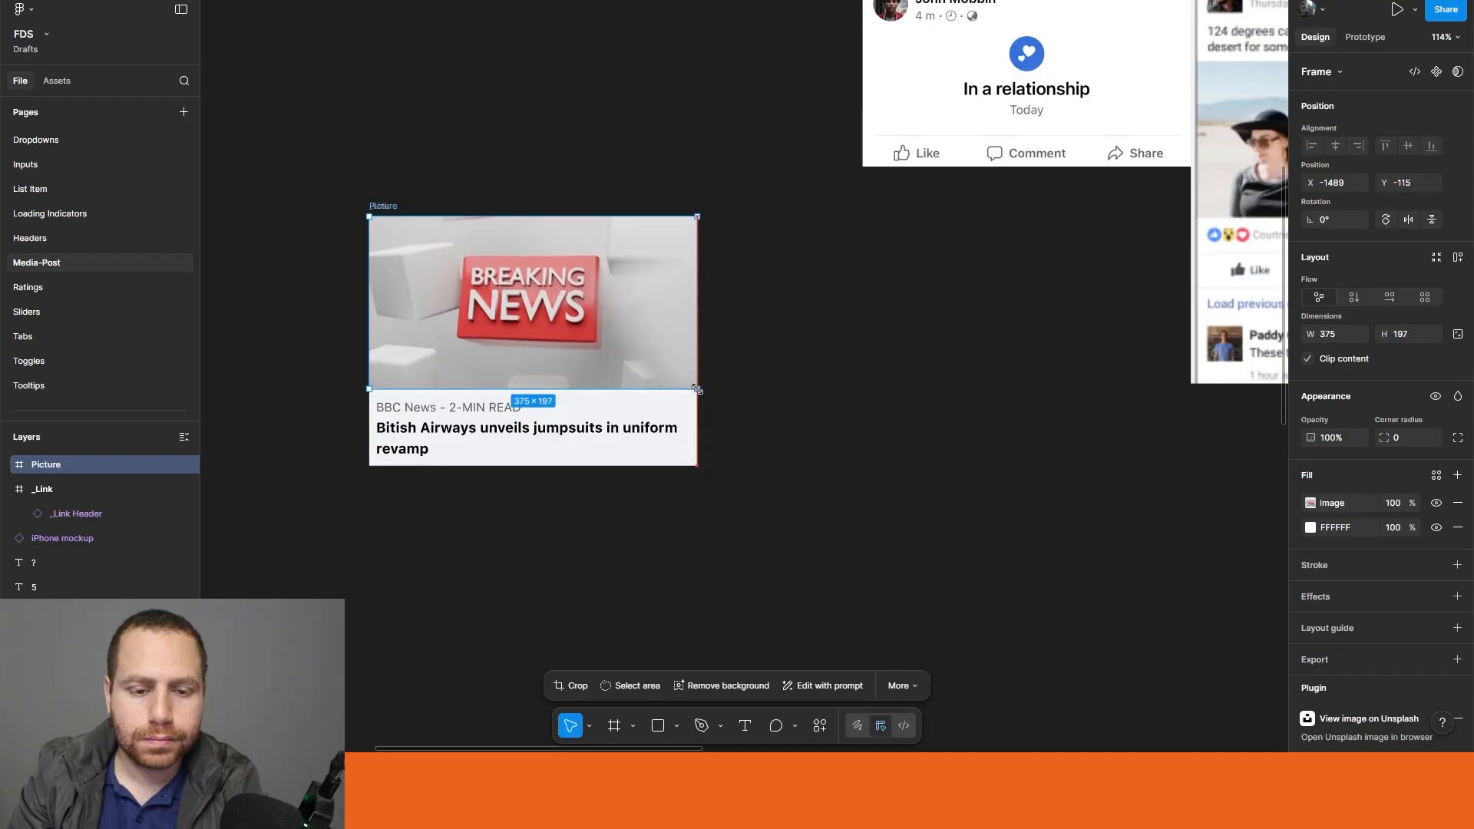
{"action": "left_click", "coordinate": [698, 269]}
{"action": "left_click", "coordinate": [386, 204]}
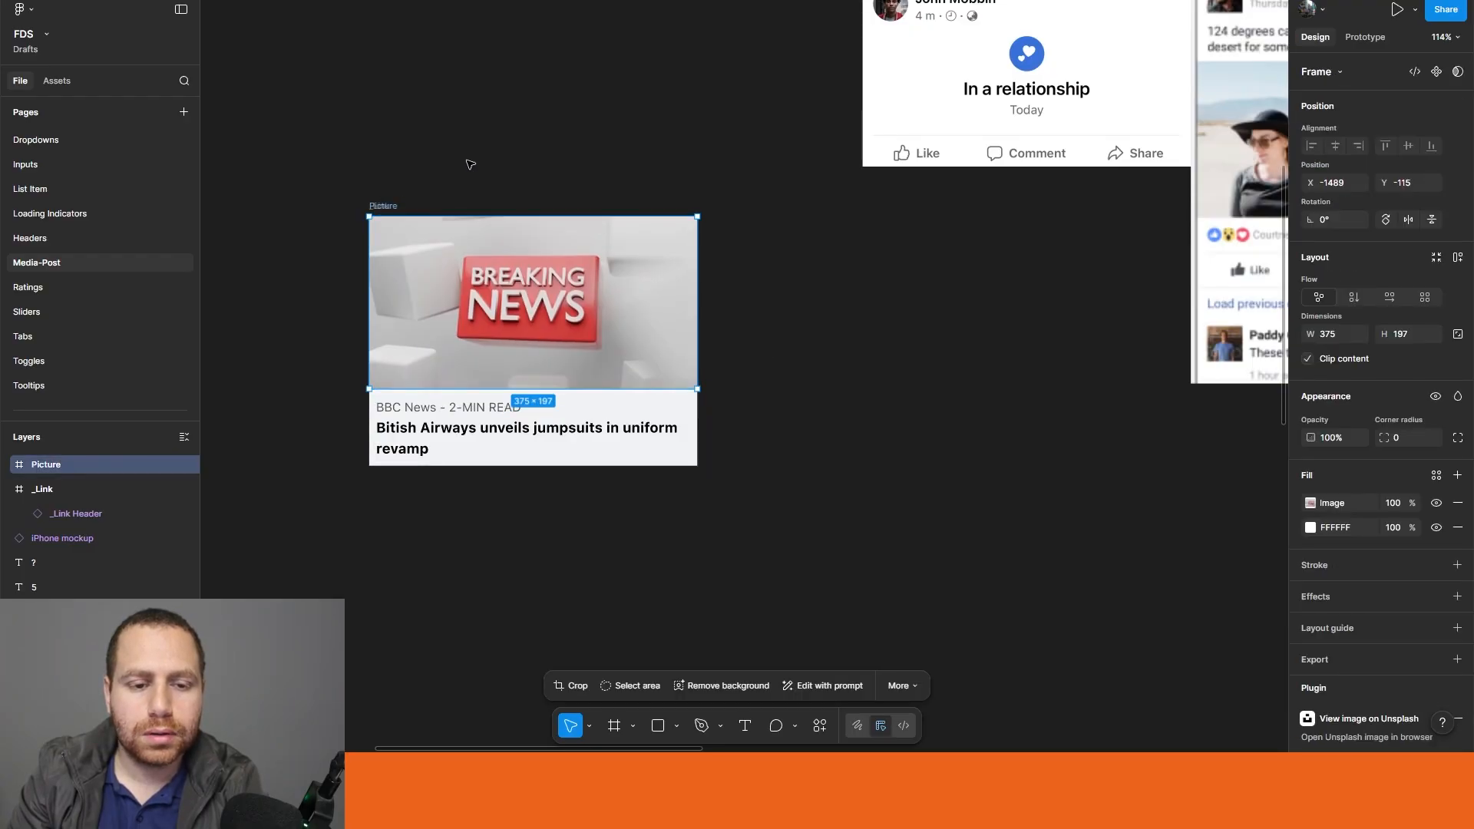
Step: Wrap the Picture frame and the link header frame together in an auto layout frame named "_Link"
{"action": "left_click_drag", "start_coordinate": [254, 136], "coordinate": [790, 564]}
{"action": "key", "text": "shift+a"}
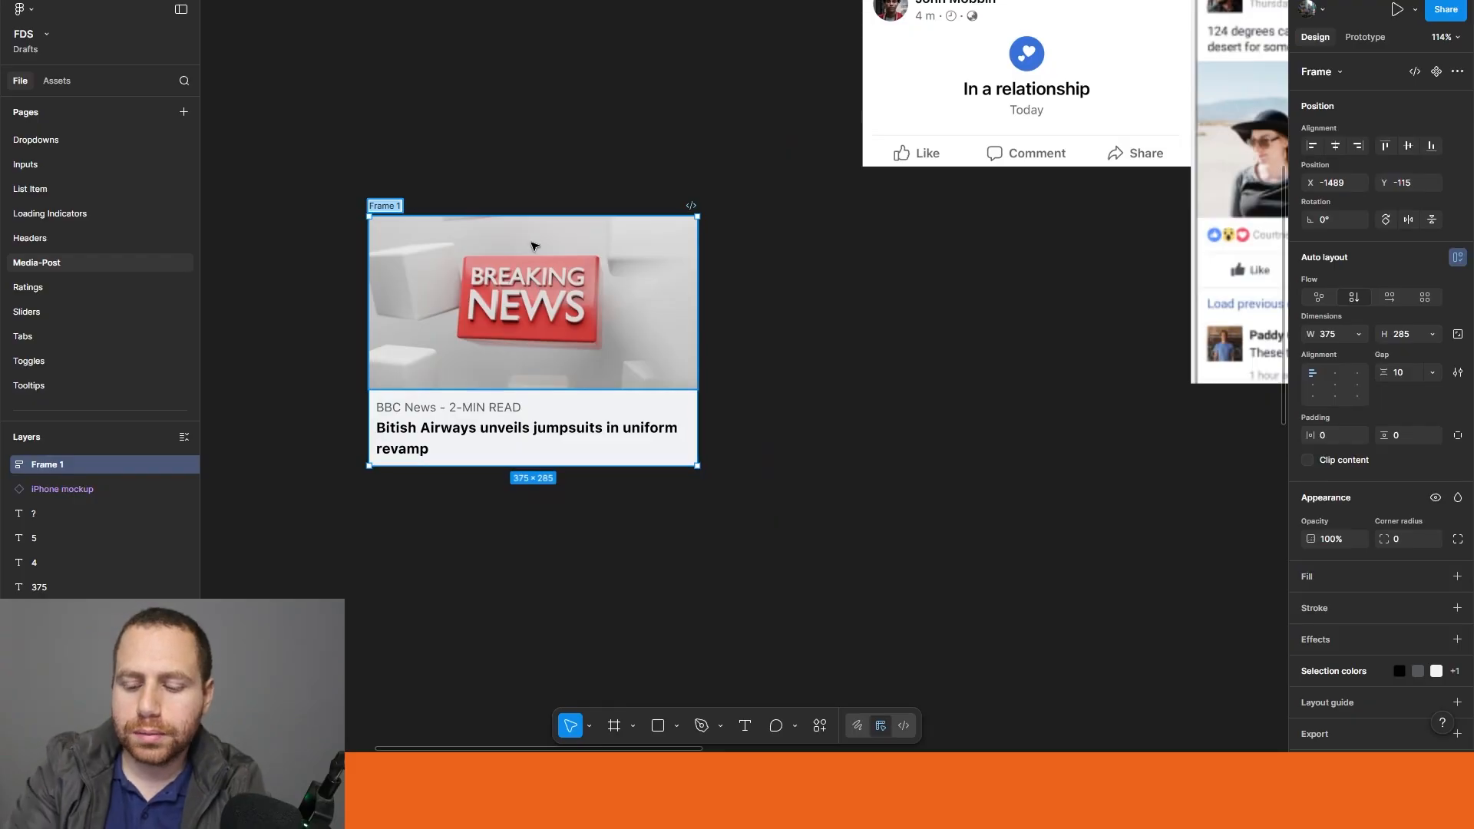
{"action": "type", "text": "_Link"}
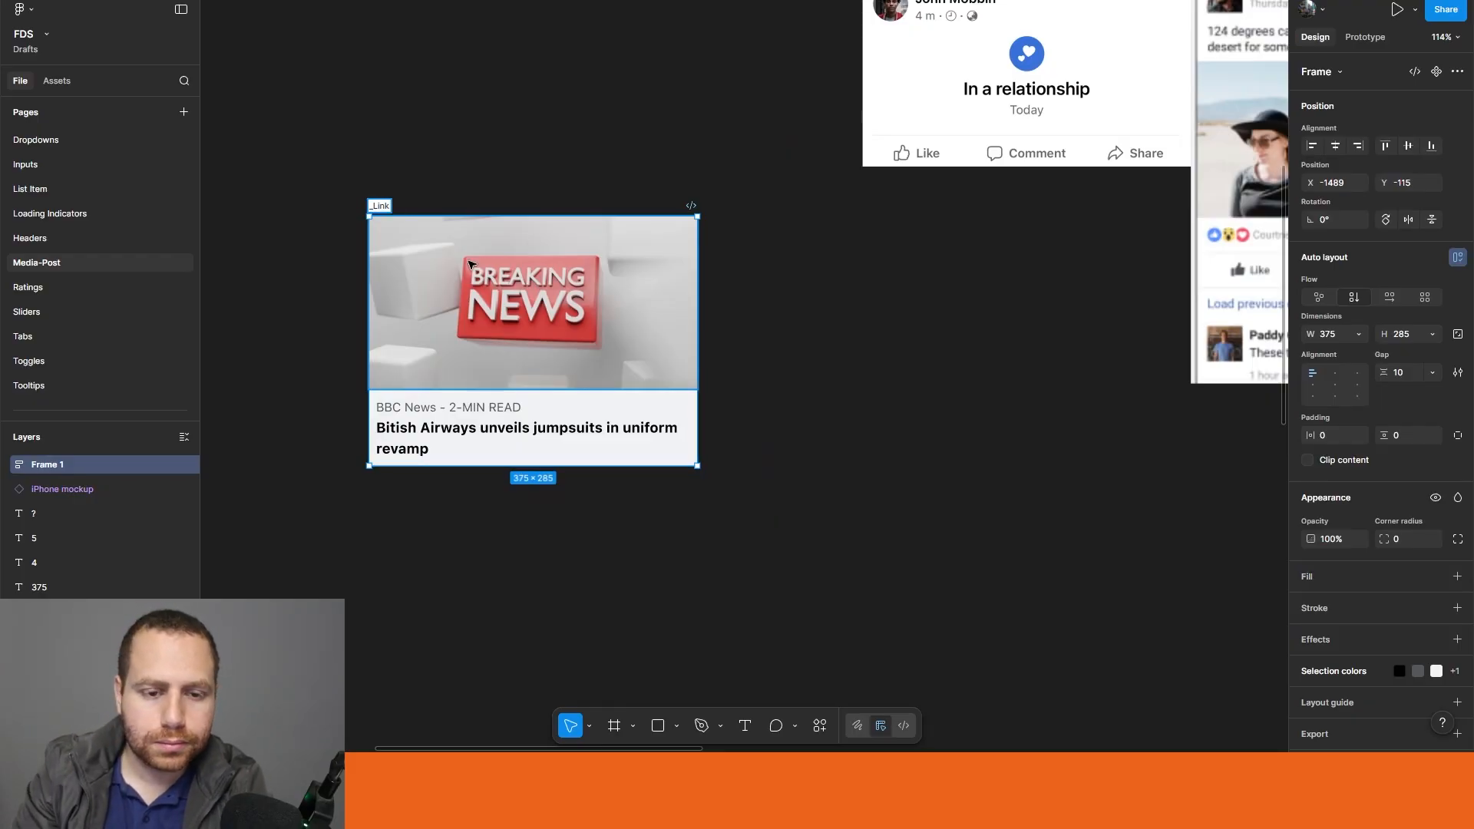
{"action": "left_click", "coordinate": [484, 104]}
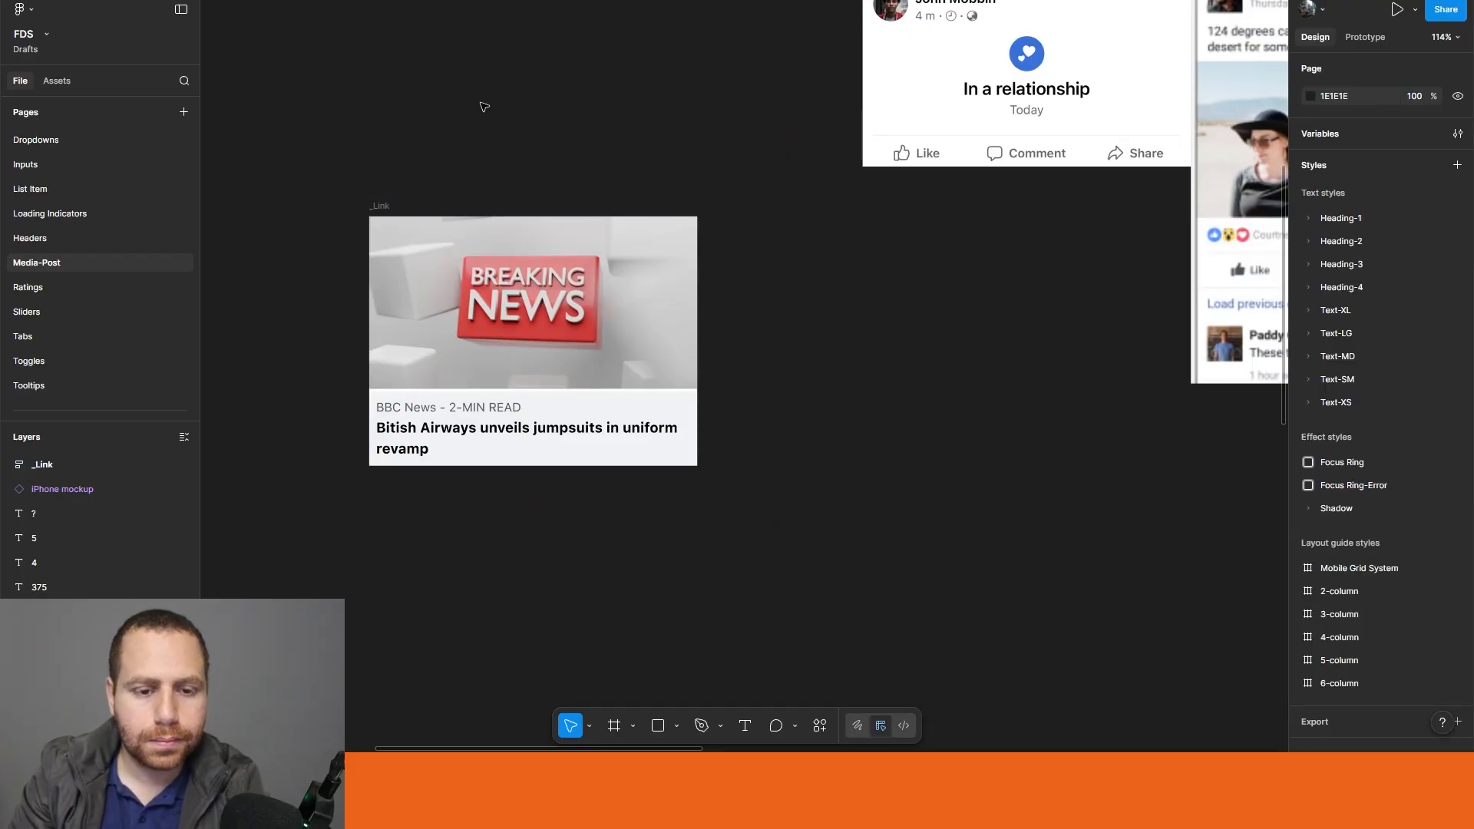
Step: Set the gap between items in the _Link auto layout frame to 0
{"action": "left_click", "coordinate": [379, 201]}
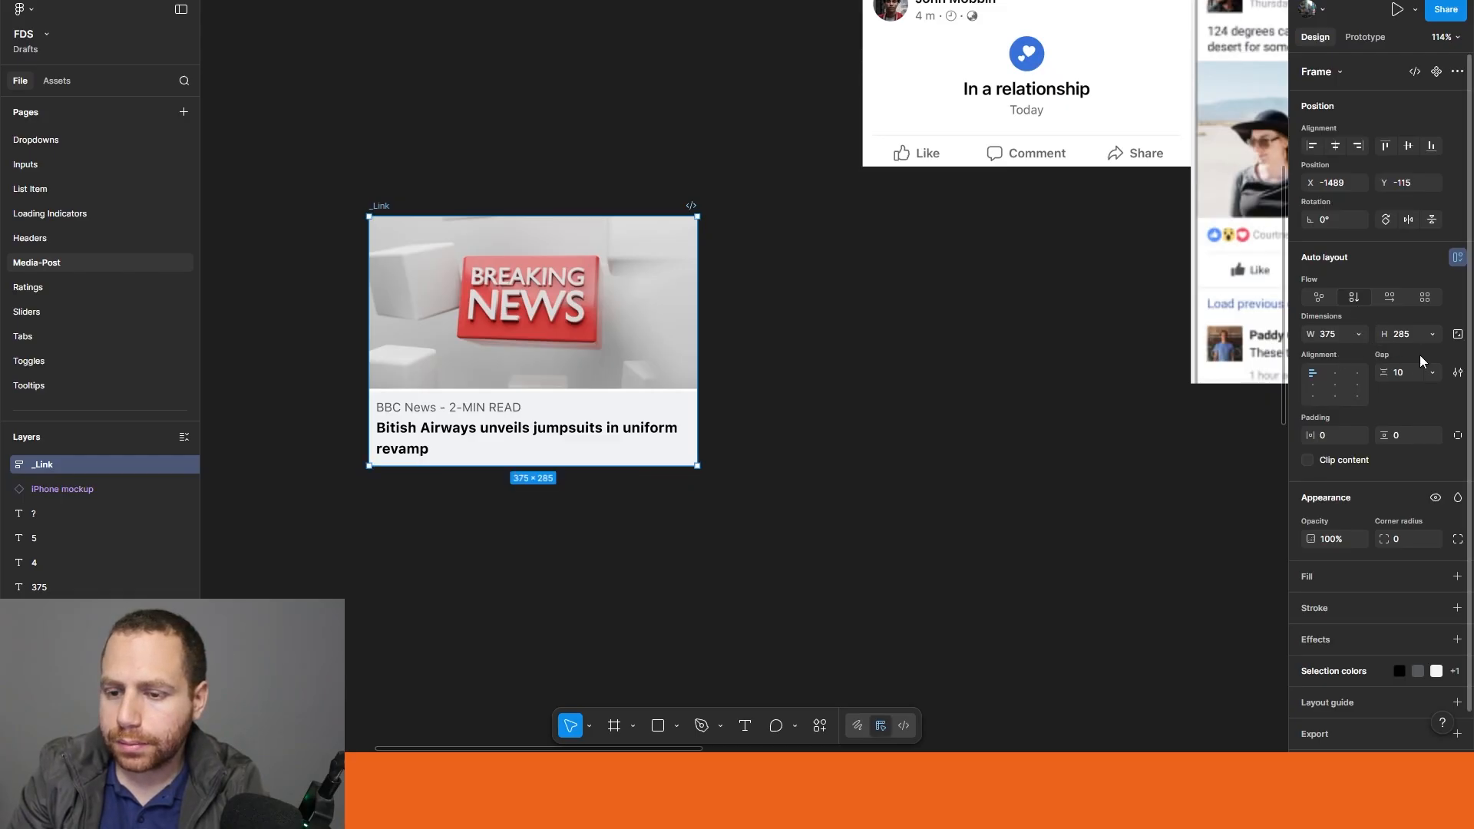
{"action": "type", "text": "0"}
{"action": "key", "text": "Return"}
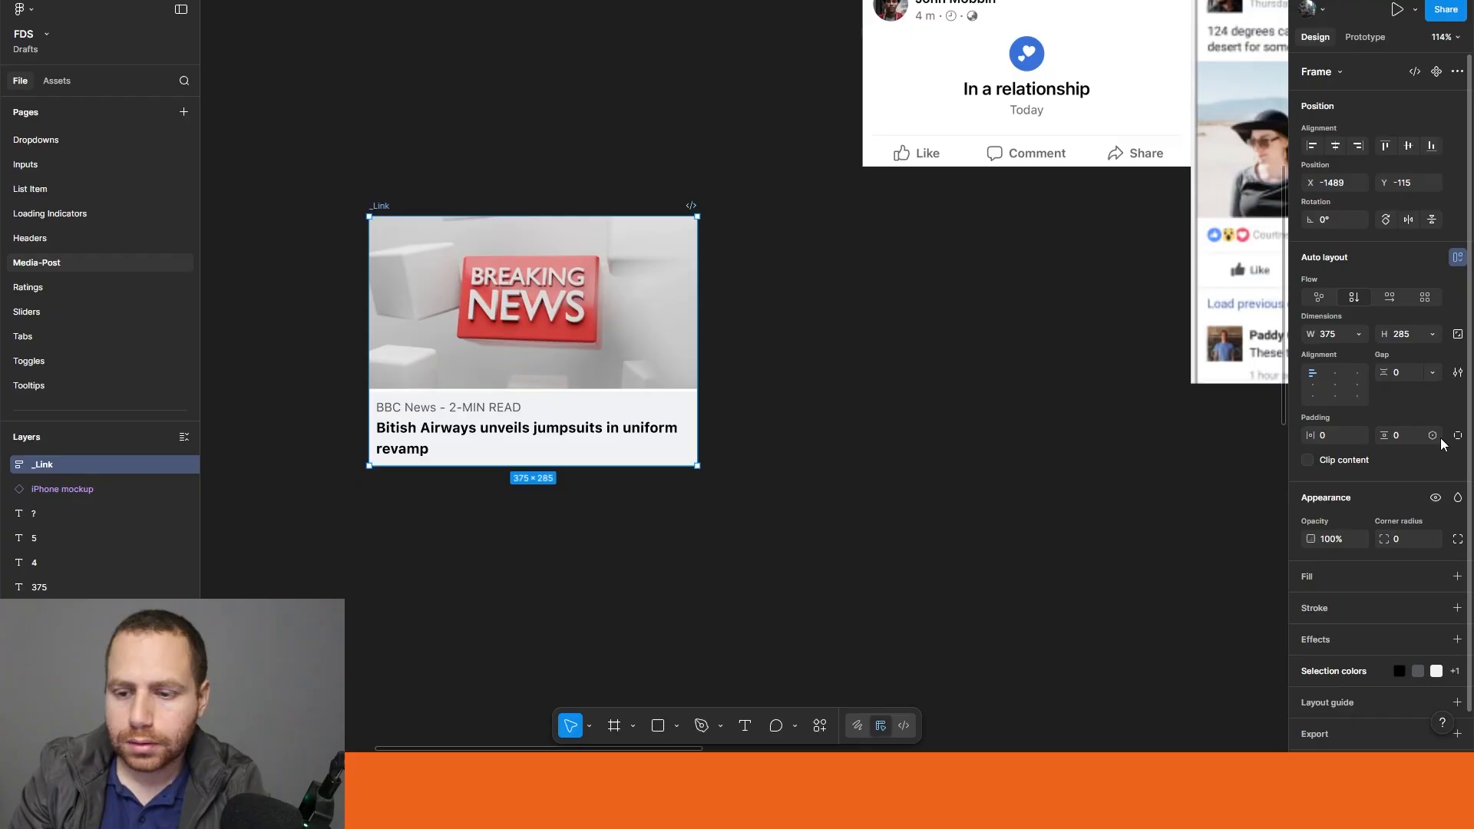
{"action": "left_click", "coordinate": [847, 422]}
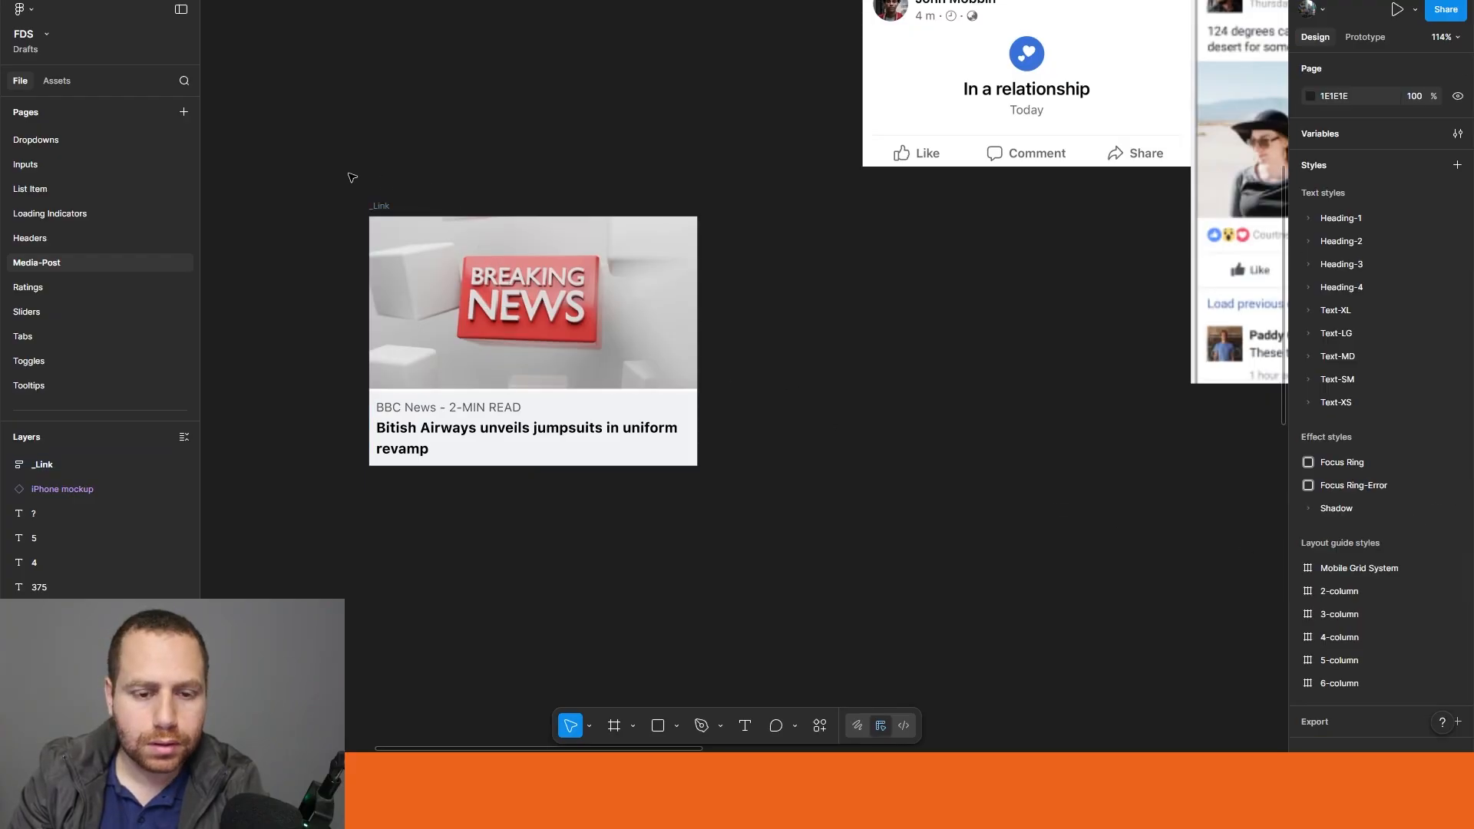
Step: Turn the _Link frame into a main component
{"action": "left_click", "coordinate": [380, 206]}
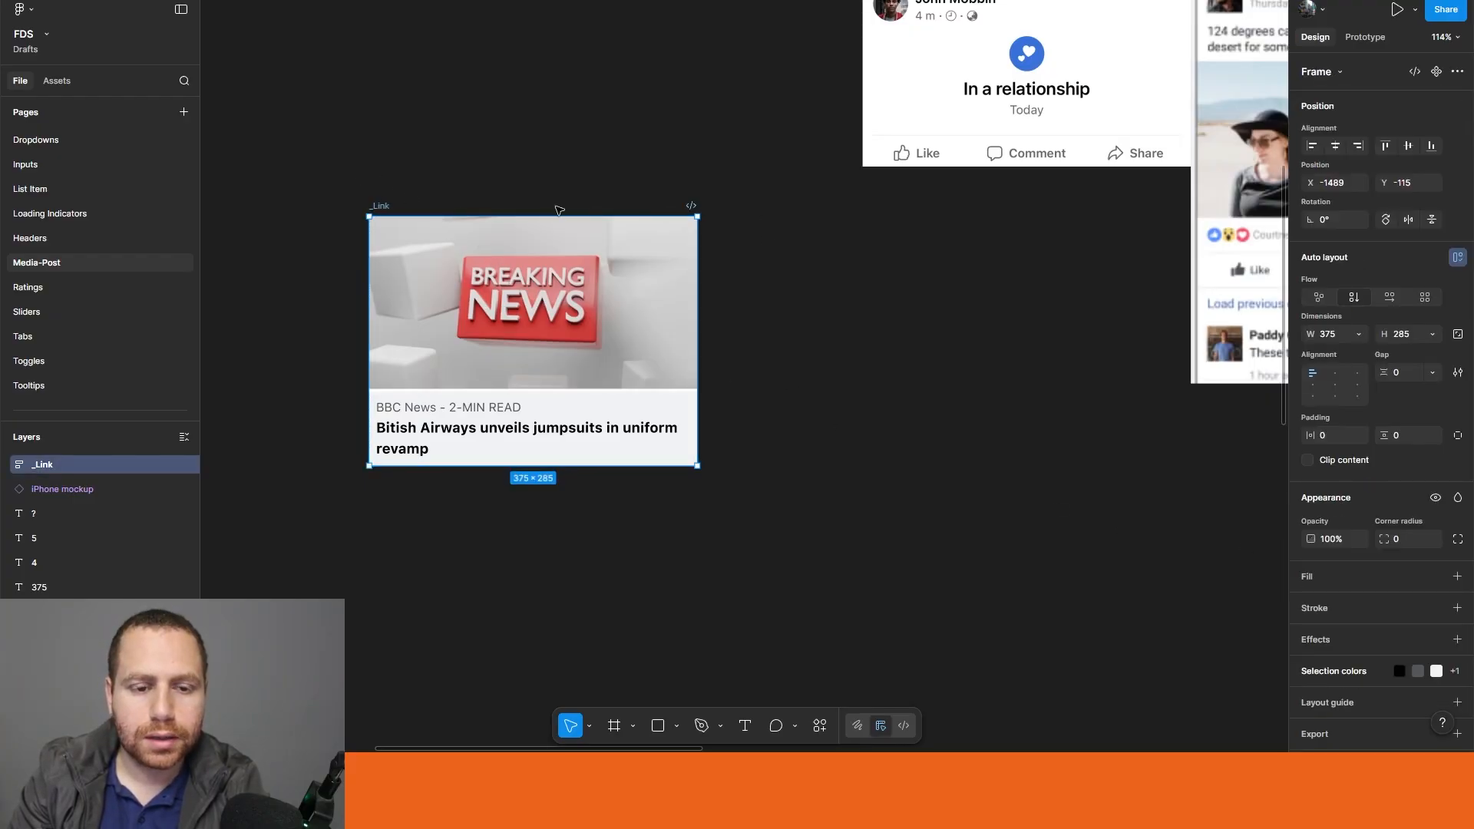
{"action": "key", "text": "ctrl+alt+k"}
{"action": "left_click", "coordinate": [510, 160]}
Step: Move the _Link component into the Media-Post frame, directly below the _Link Header component
{"action": "scroll", "coordinate": [513, 168], "scroll_direction": "down", "scroll_amount": 5}
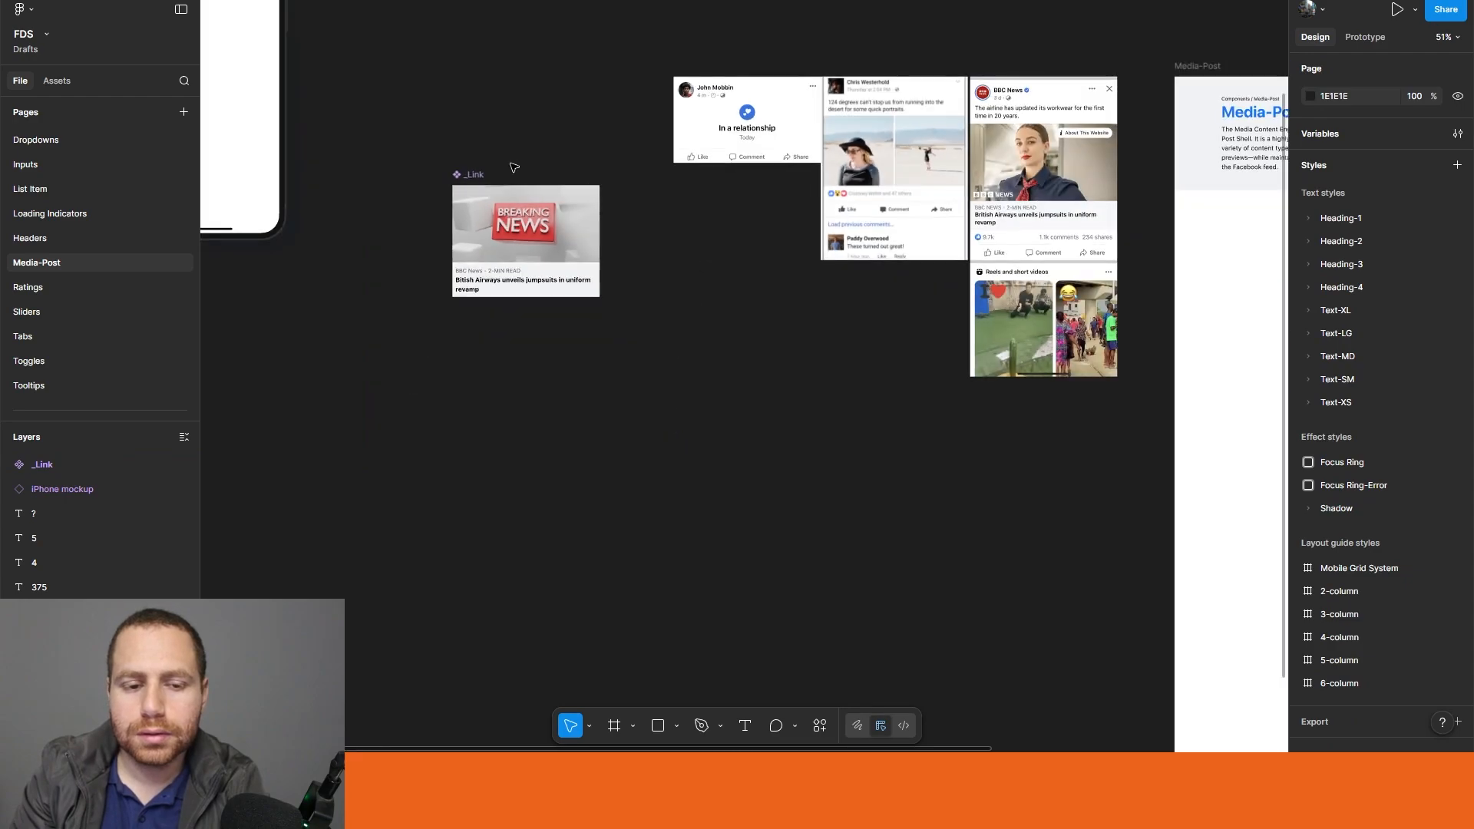
{"action": "left_click", "coordinate": [516, 190]}
{"action": "scroll", "coordinate": [622, 190], "scroll_direction": "down", "scroll_amount": 2}
{"action": "left_click_drag", "start_coordinate": [704, 233], "coordinate": [497, 234]}
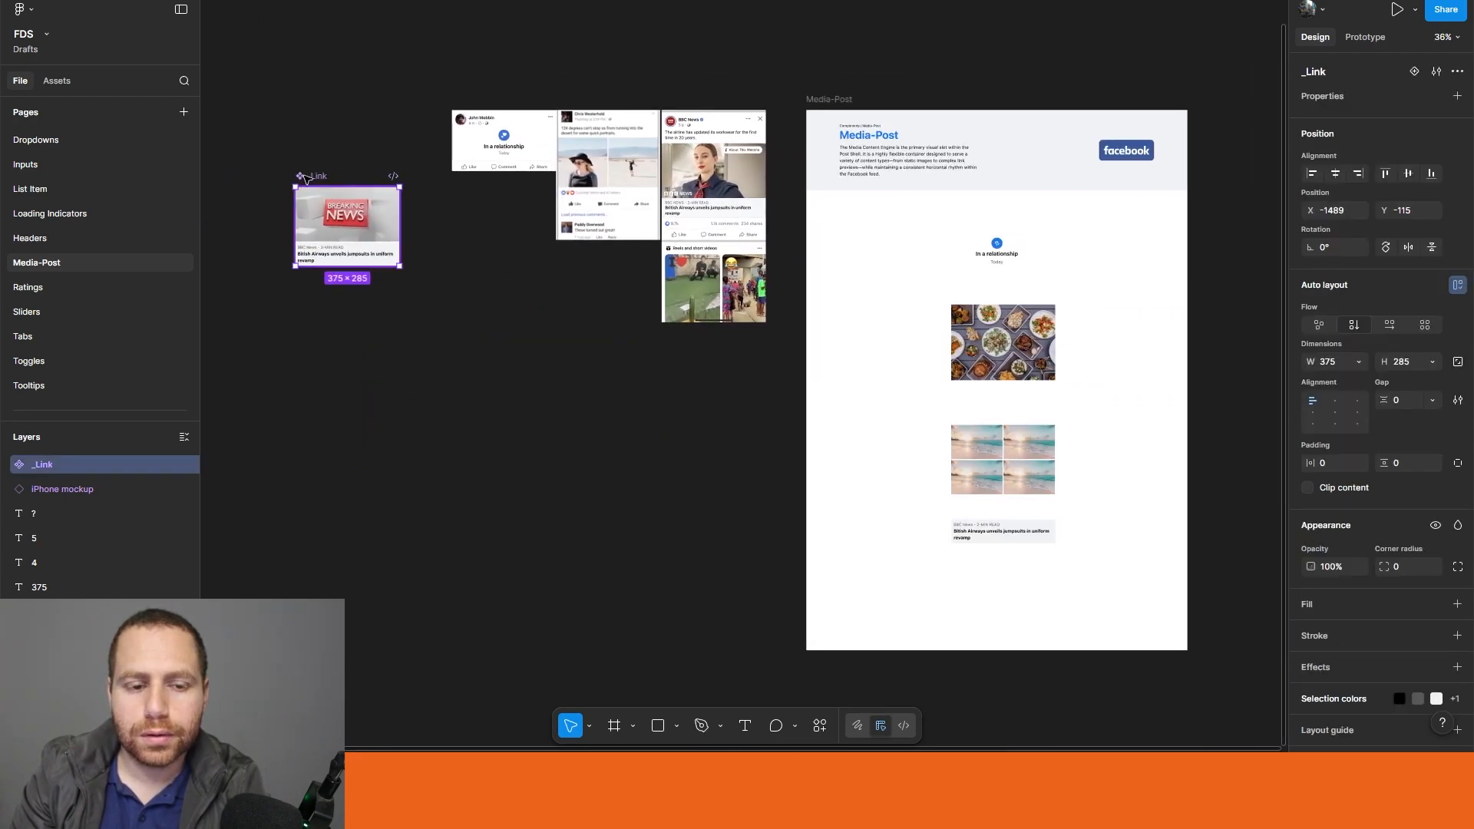
{"action": "left_click_drag", "start_coordinate": [305, 178], "coordinate": [965, 552]}
{"action": "left_click", "coordinate": [478, 330]}
Step: Place an instance of the _Single Image or Video component on the empty canvas beside the reference posts
{"action": "left_click_drag", "start_coordinate": [393, 299], "coordinate": [691, 418]}
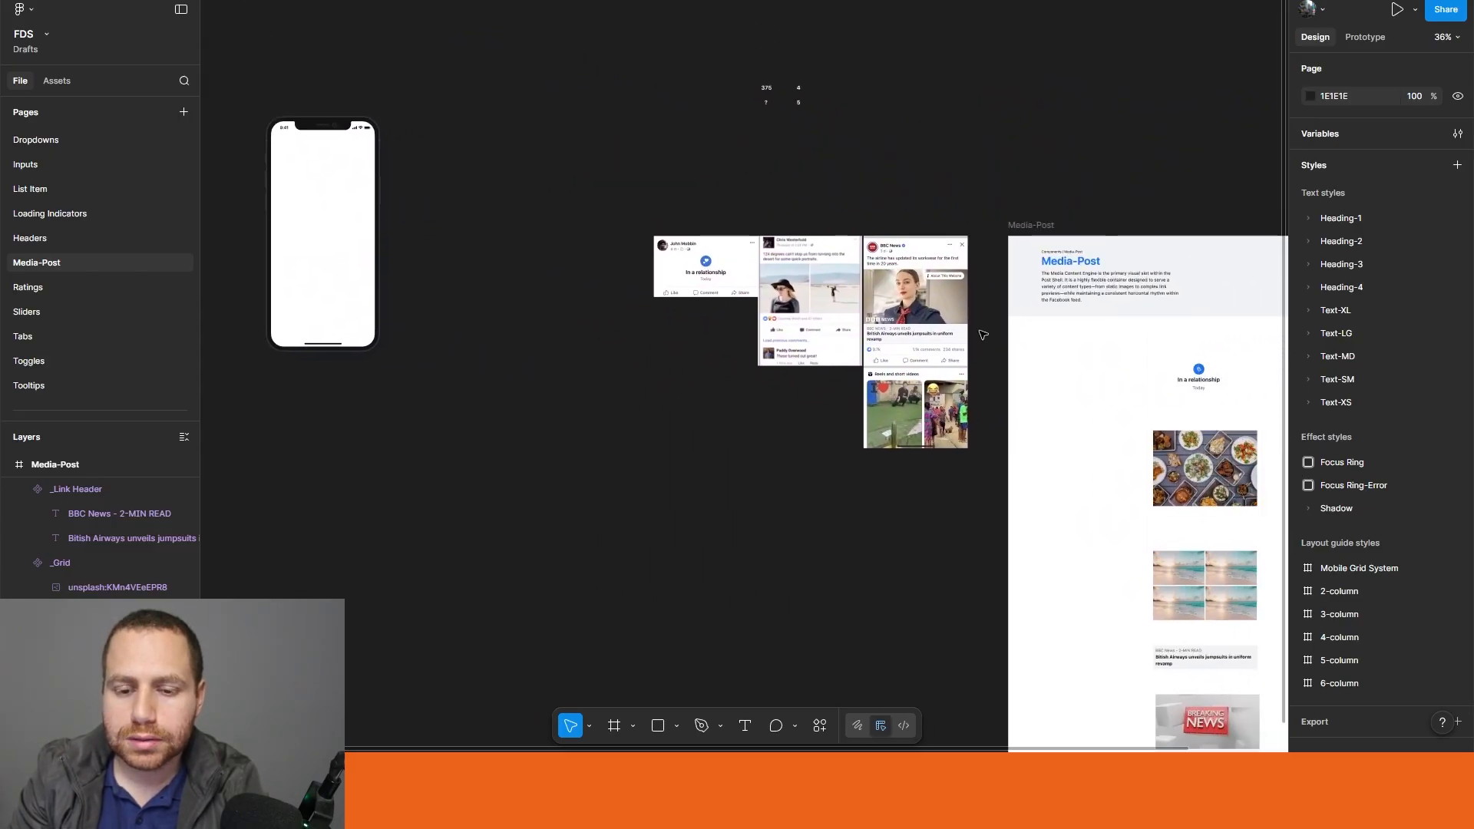
{"action": "scroll", "coordinate": [950, 313], "scroll_direction": "up", "scroll_amount": 5}
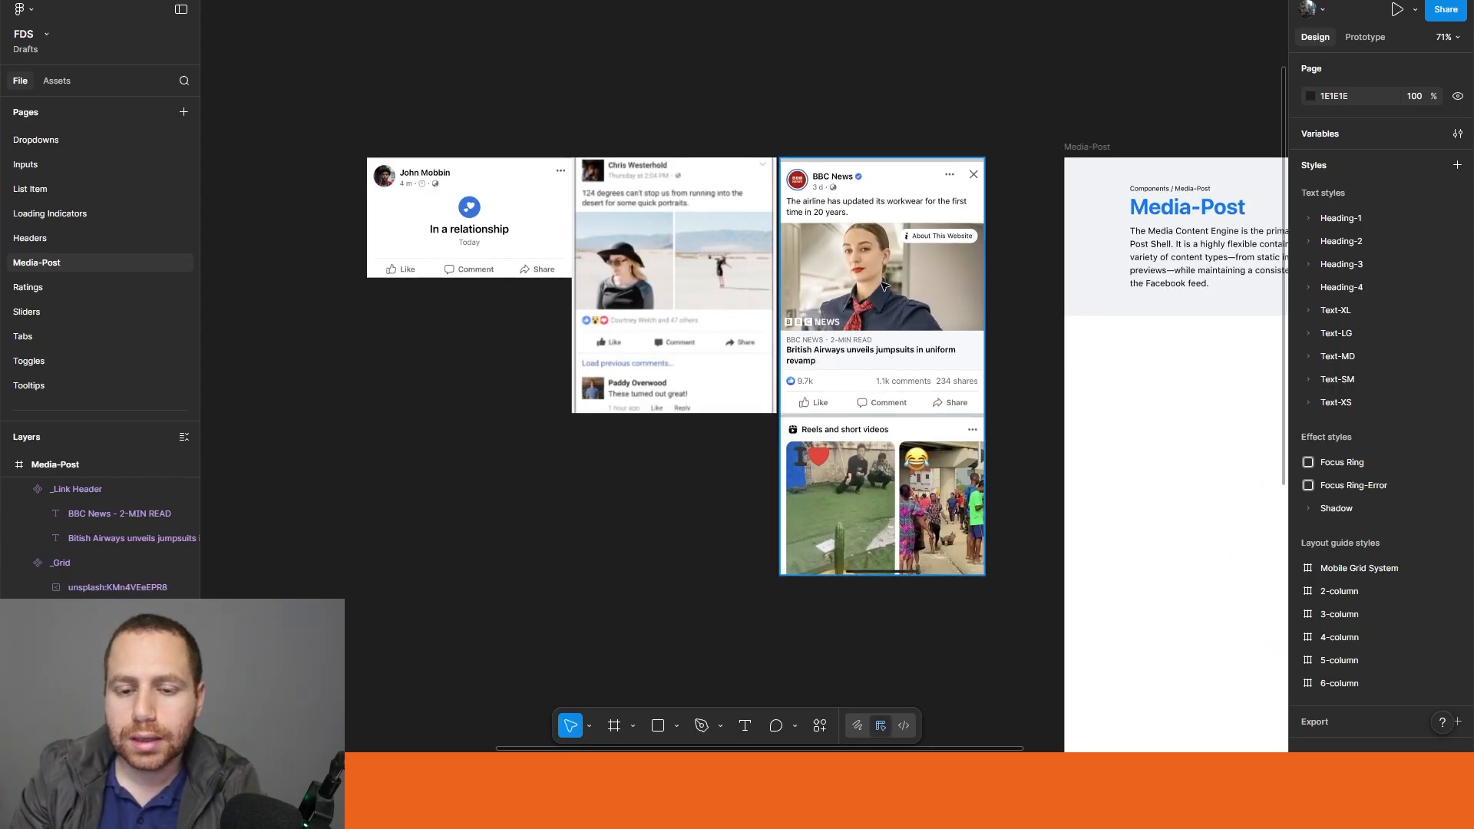
{"action": "scroll", "coordinate": [891, 284], "scroll_direction": "down", "scroll_amount": 2}
{"action": "scroll", "coordinate": [936, 272], "scroll_direction": "down", "scroll_amount": 3}
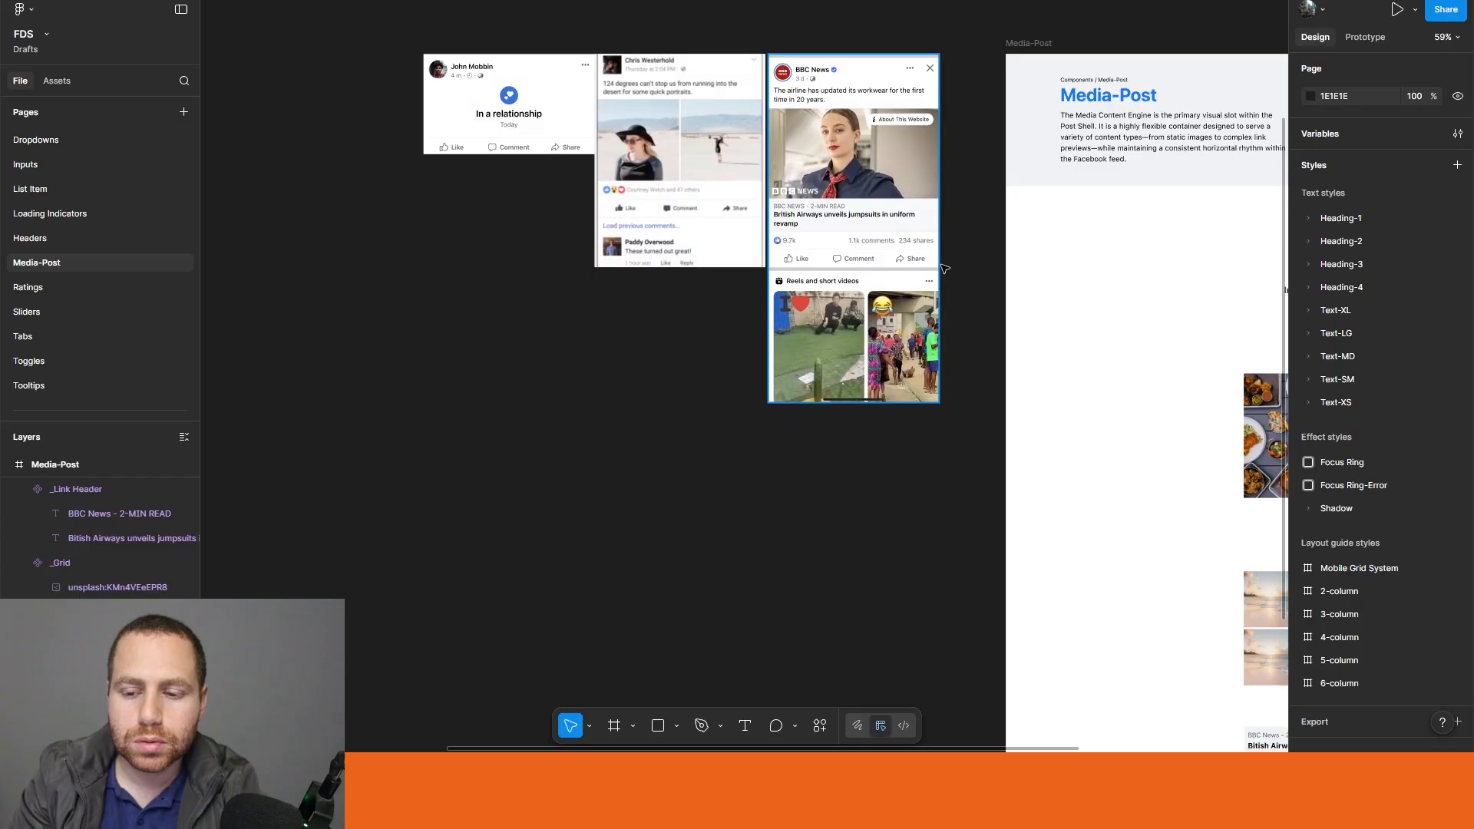
{"action": "scroll", "coordinate": [945, 269], "scroll_direction": "down", "scroll_amount": 2}
{"action": "left_click", "coordinate": [1226, 390]}
{"action": "left_click_drag", "start_coordinate": [1226, 391], "coordinate": [371, 367]}
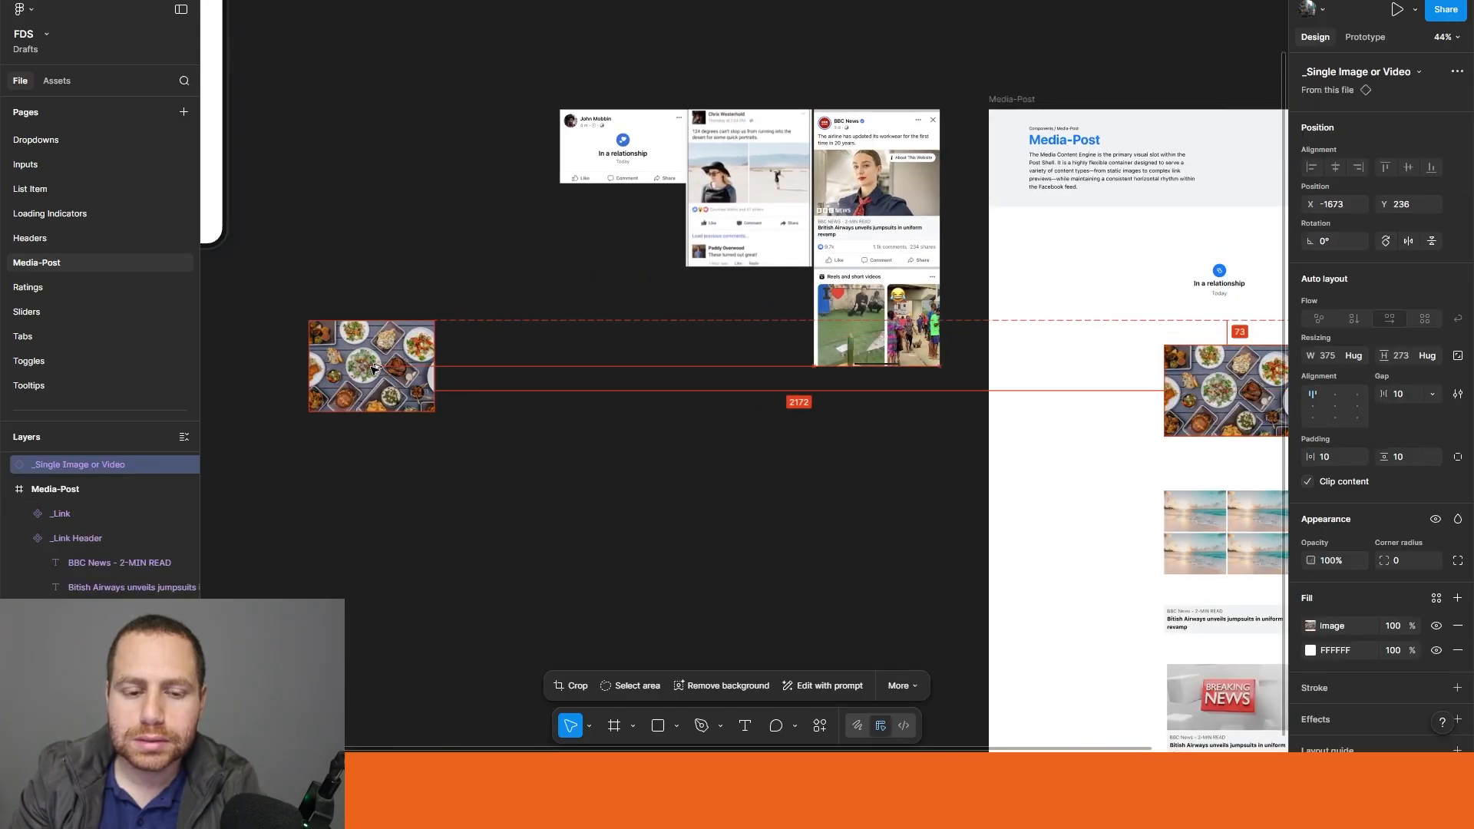
{"action": "scroll", "coordinate": [492, 288], "scroll_direction": "left", "scroll_amount": 3}
{"action": "scroll", "coordinate": [568, 330], "scroll_direction": "up", "scroll_amount": 3}
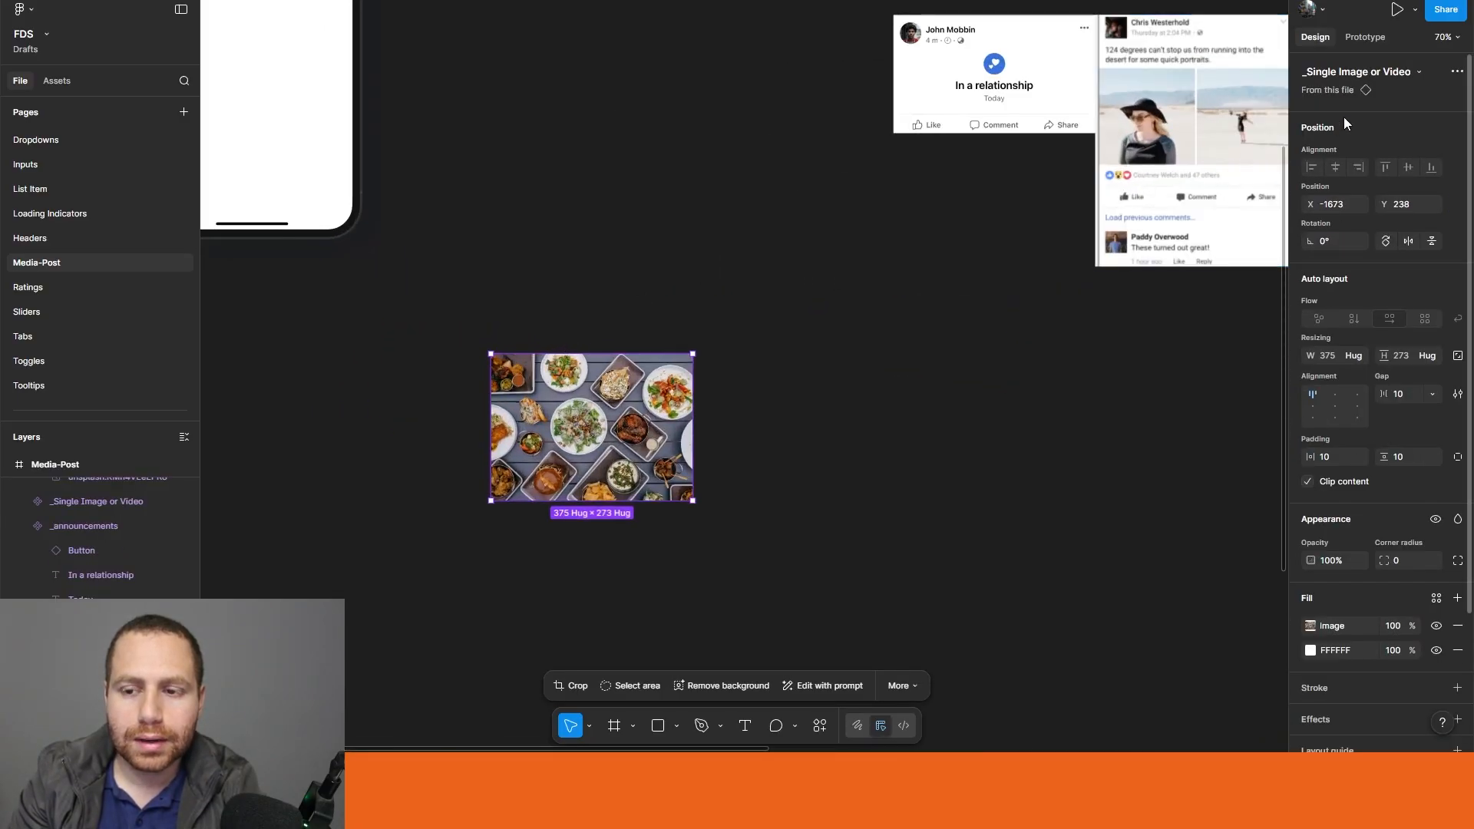
Step: Swap the food photo instance for the _Grid component, searching for "grid"
{"action": "left_click", "coordinate": [1420, 73]}
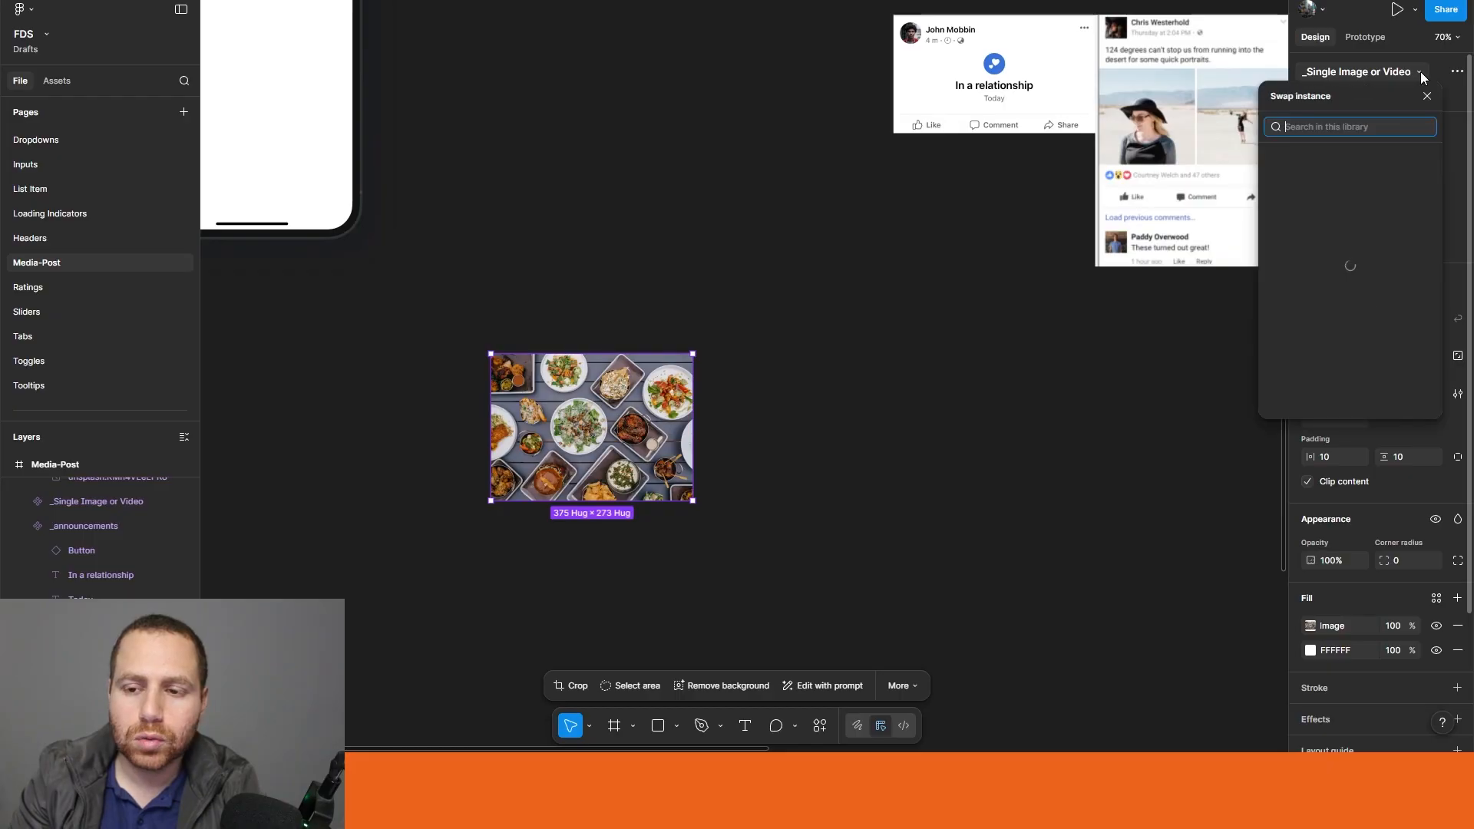
{"action": "type", "text": "grid"}
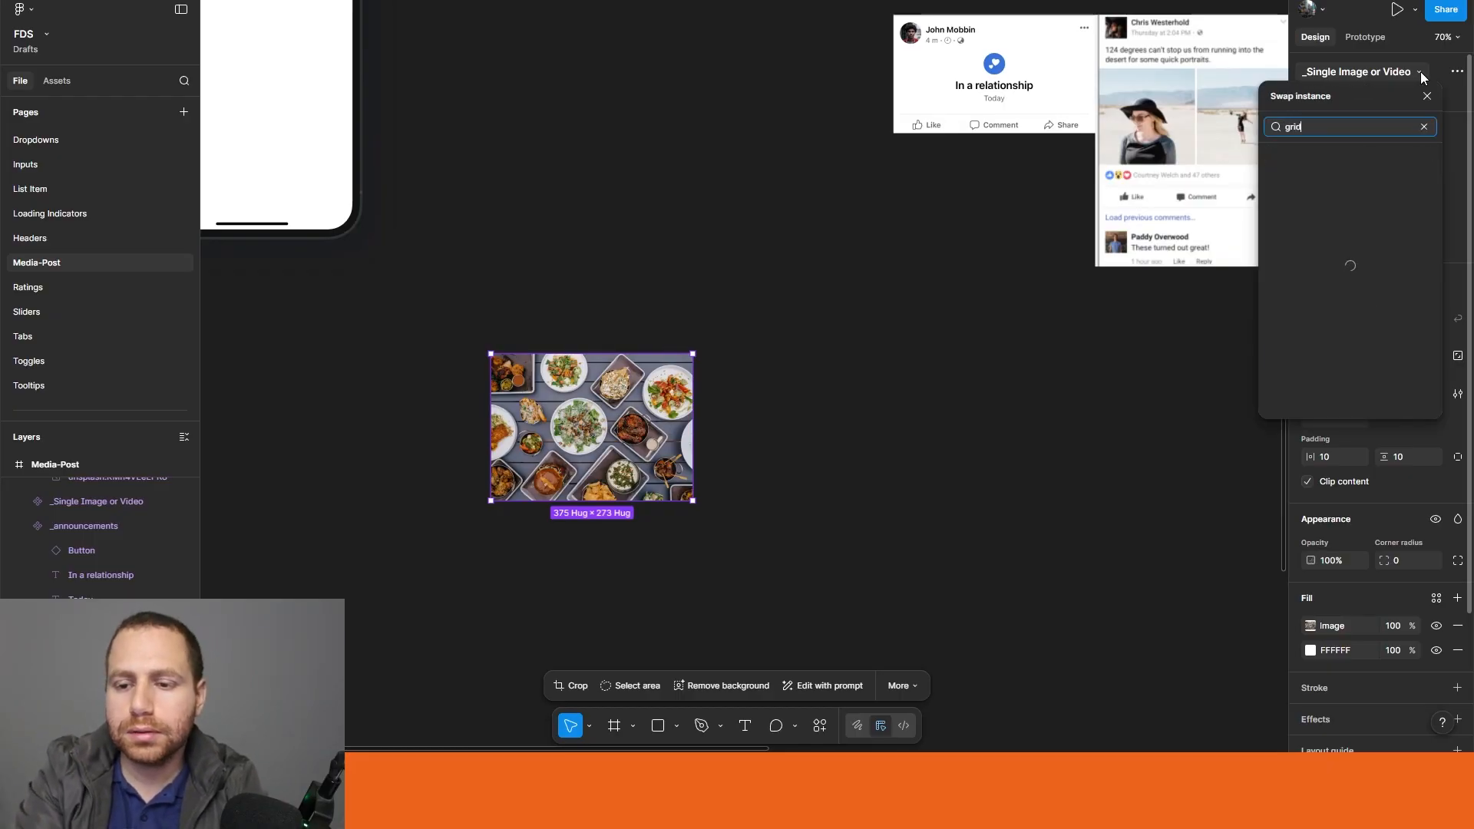
{"action": "scroll", "coordinate": [1371, 180], "scroll_direction": "down", "scroll_amount": 5}
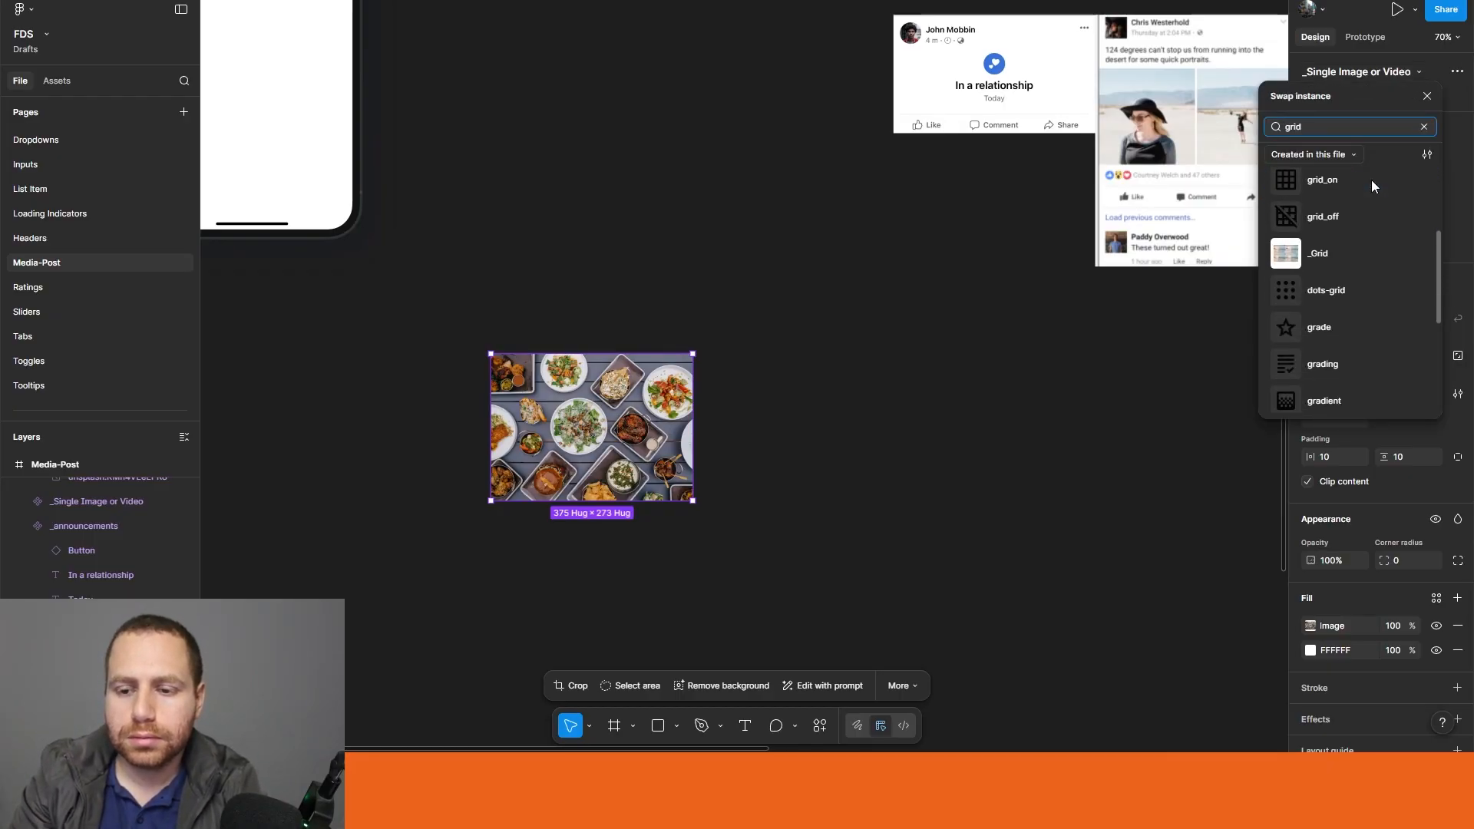
{"action": "left_click", "coordinate": [1351, 252]}
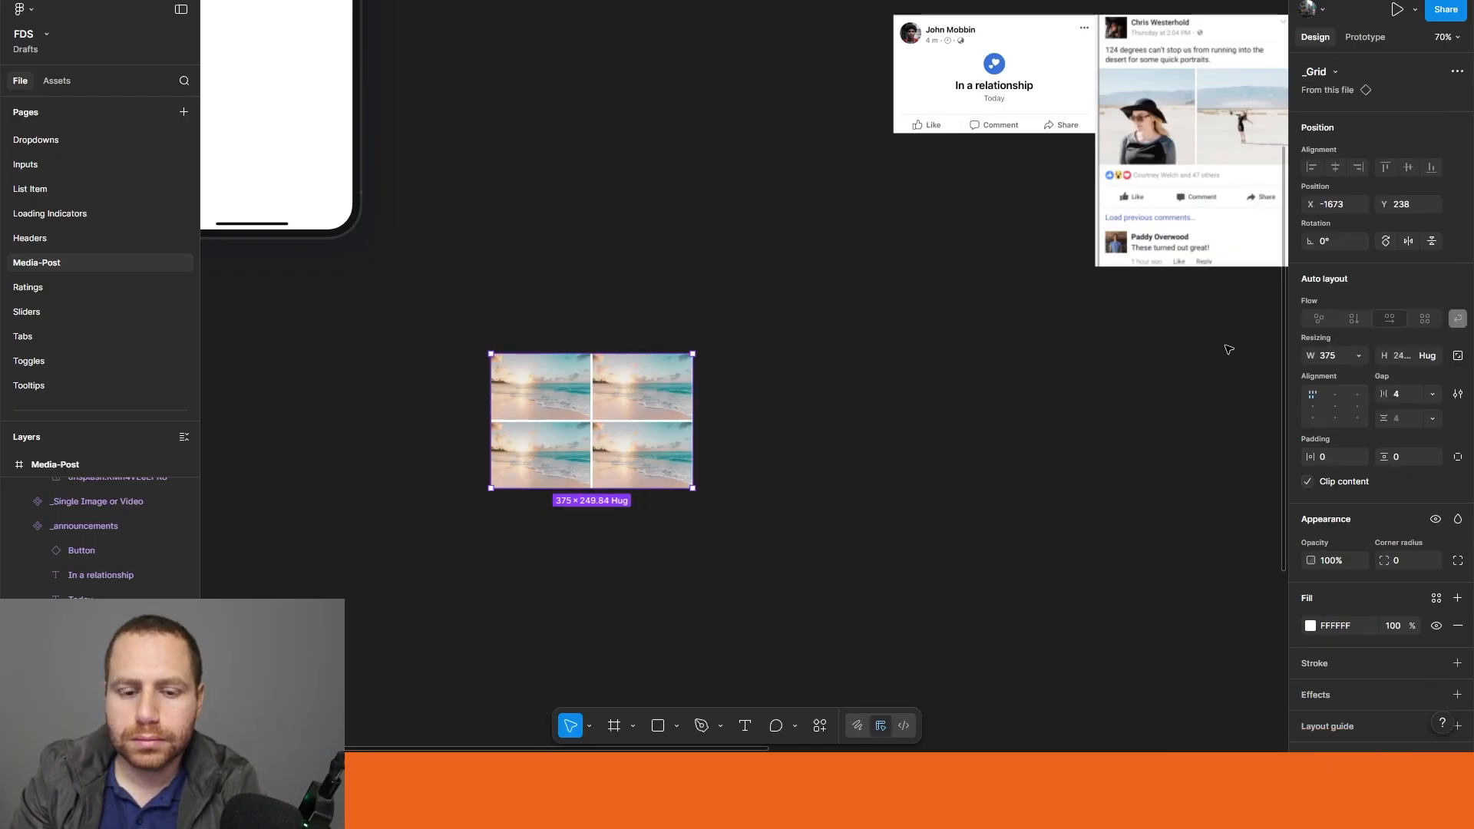
Step: Swap the _Grid instance for the _Link component, searching for "link"
{"action": "left_click", "coordinate": [1337, 72]}
{"action": "type", "text": "link"}
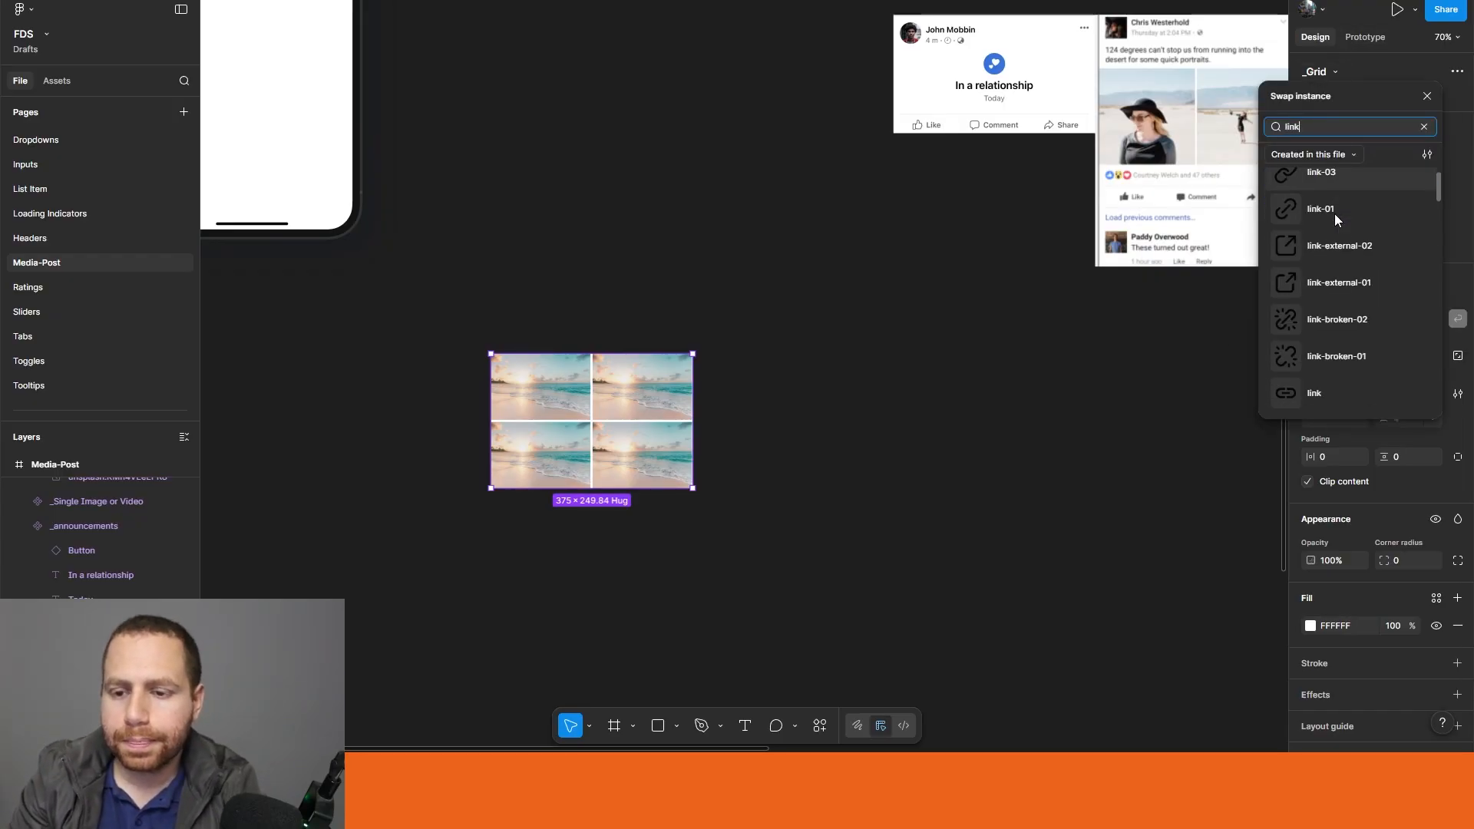
{"action": "scroll", "coordinate": [1334, 212], "scroll_direction": "down", "scroll_amount": 5}
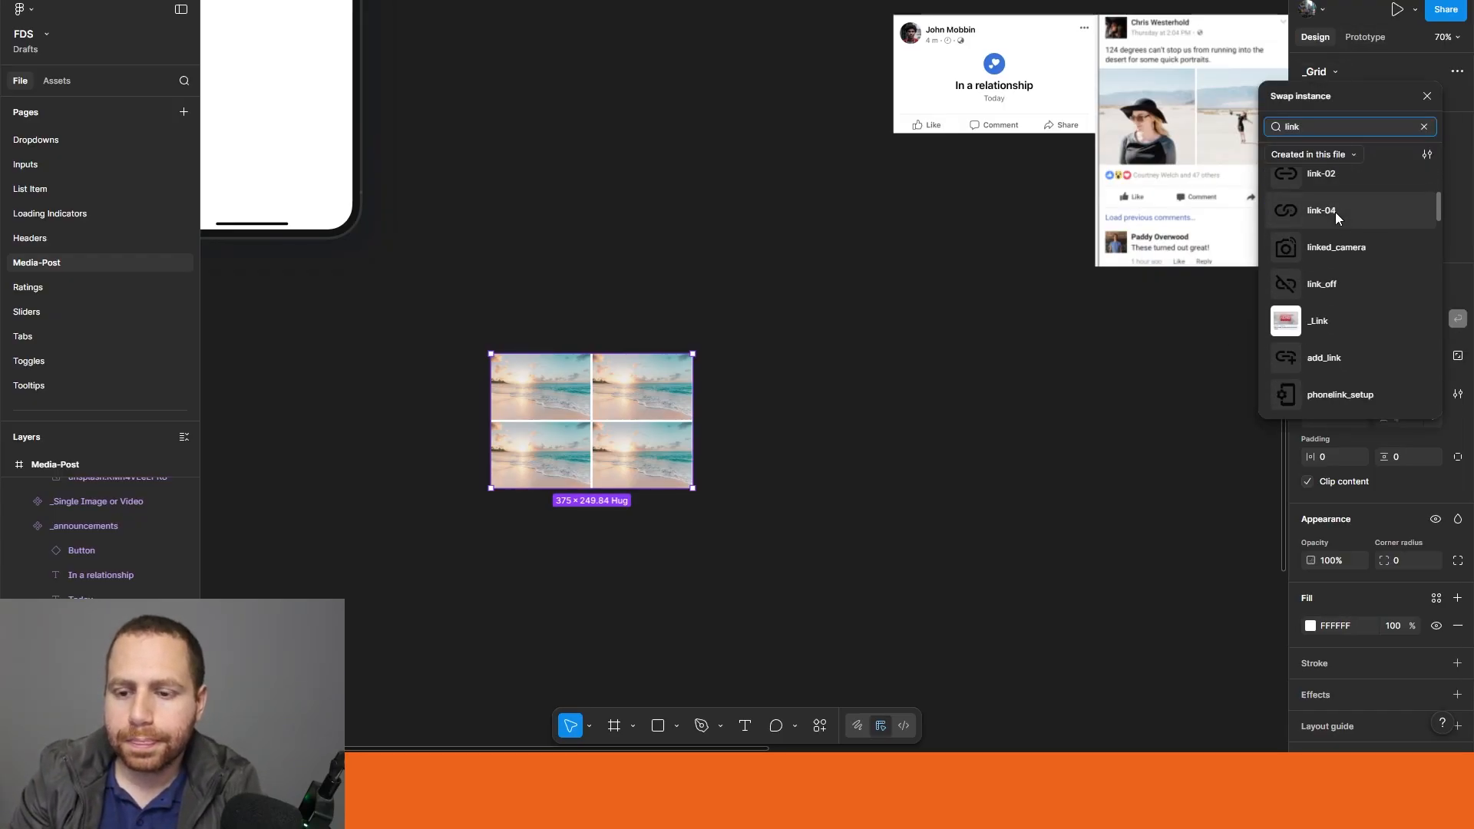
{"action": "left_click", "coordinate": [1329, 314]}
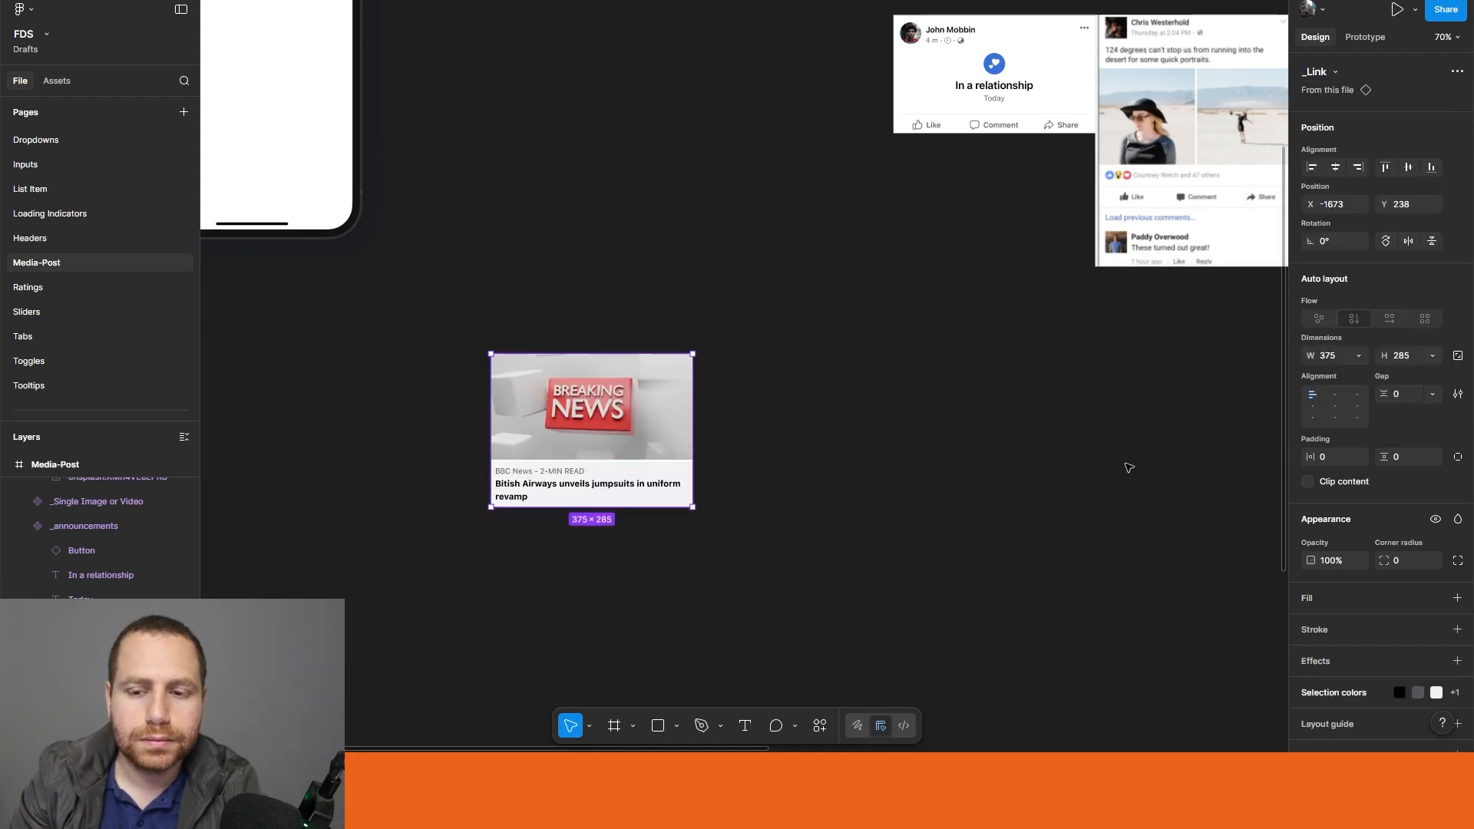